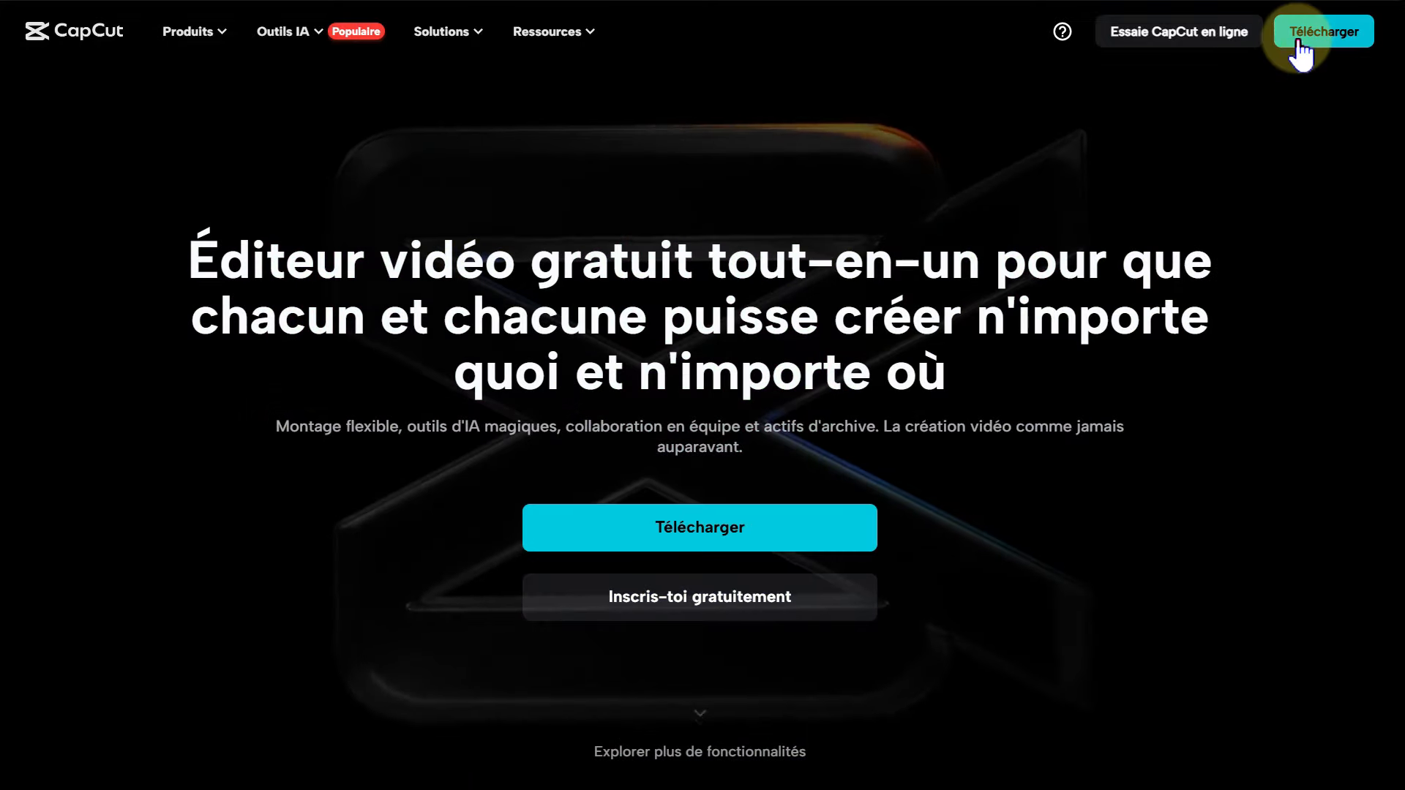
{"action": "middle_click", "coordinate": [1280, 259]}
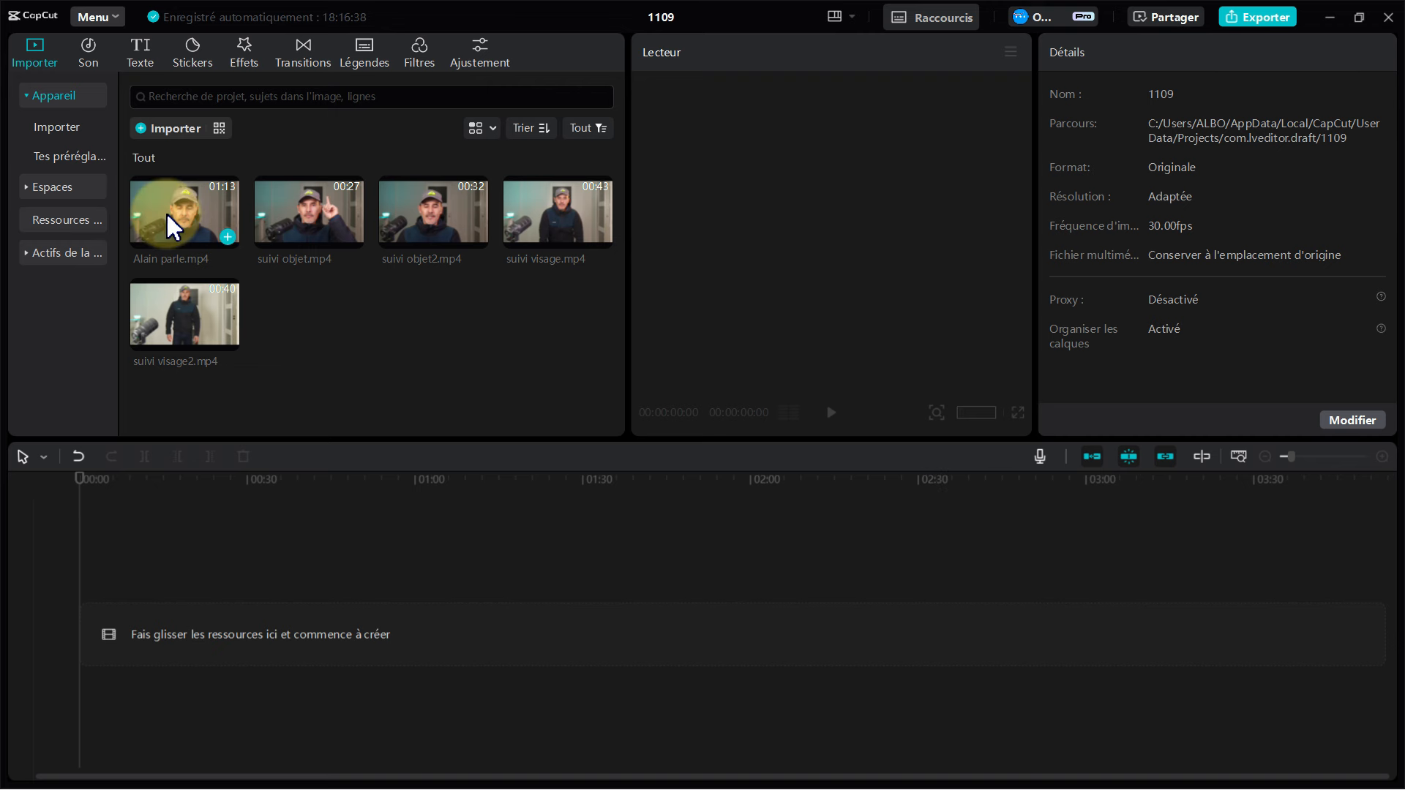
Step: Add the 01:13 talking clip to the start of the timeline and lower its volume to −∞ dB
{"action": "left_click_drag", "start_coordinate": [174, 210], "coordinate": [165, 617]}
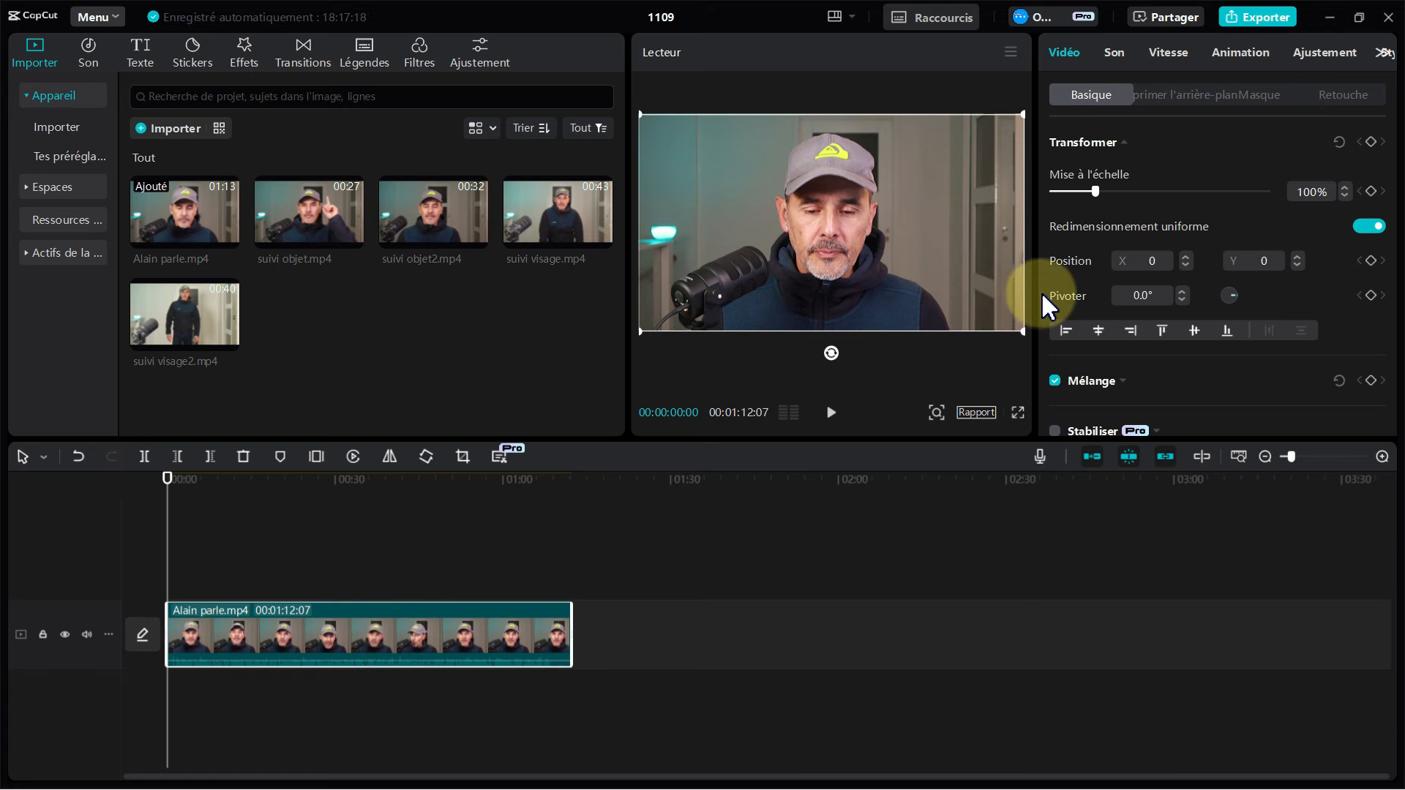
{"action": "left_click", "coordinate": [1113, 57]}
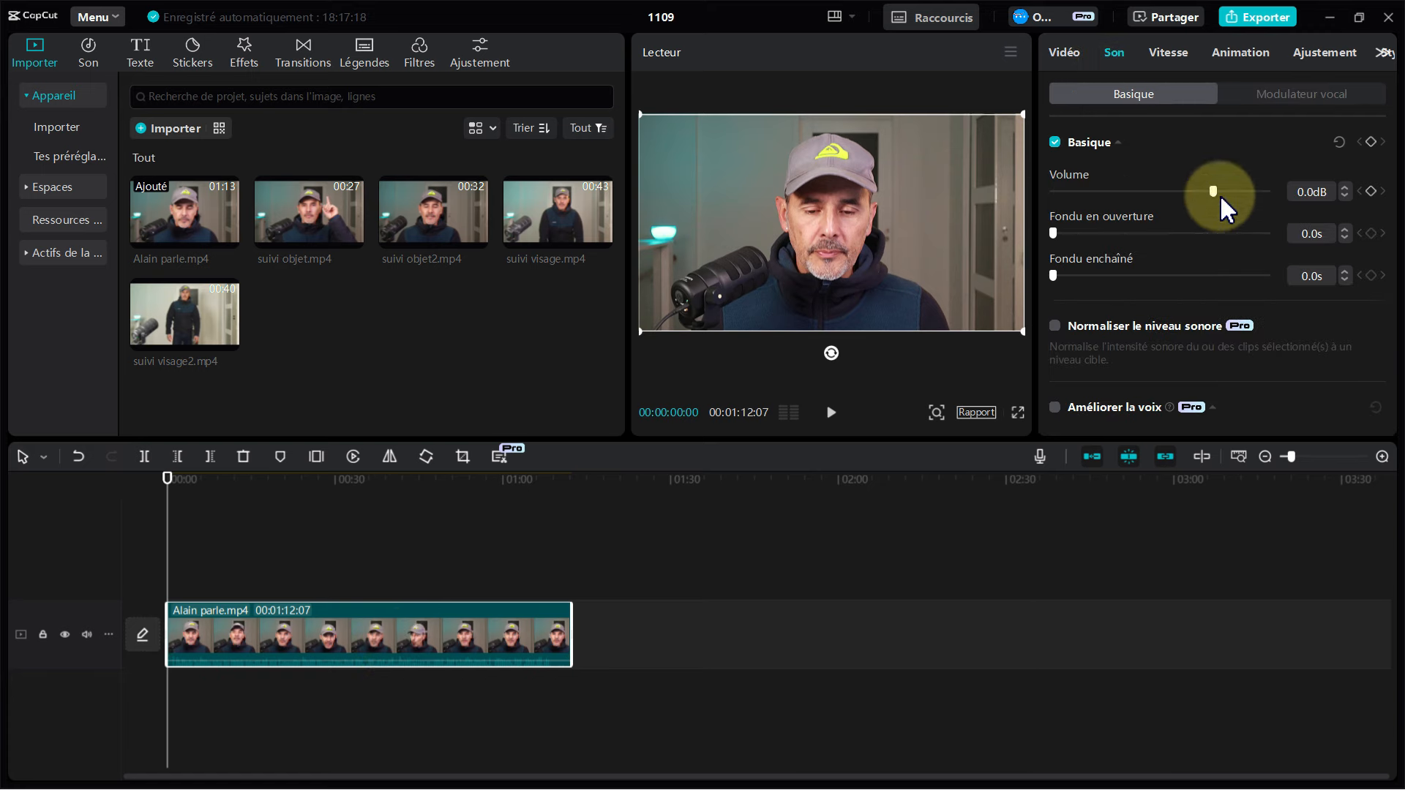
{"action": "left_click_drag", "start_coordinate": [1212, 192], "coordinate": [1052, 202]}
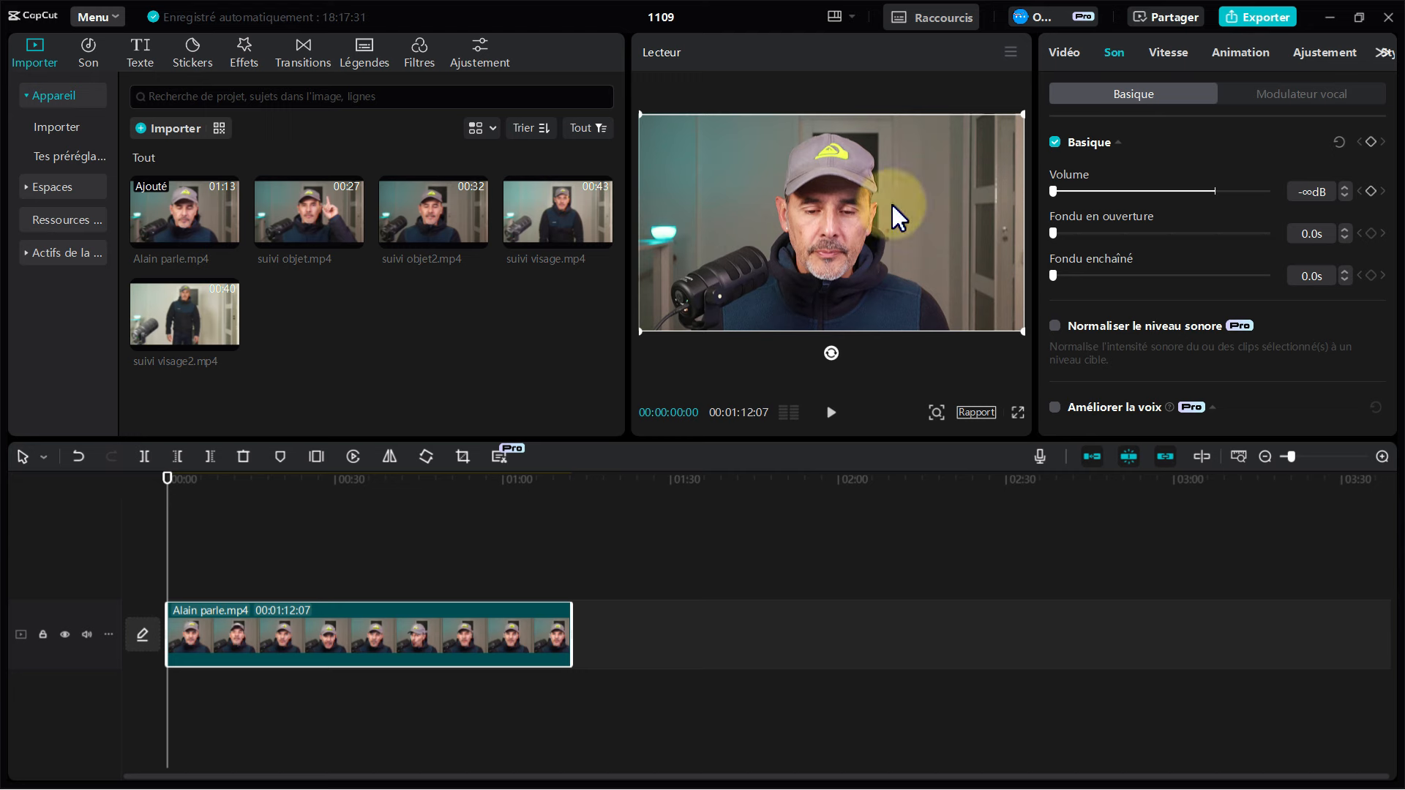
Step: Add the yellow trending text effect with red shadow above the clip's start and extend it to about 12 seconds
{"action": "left_click", "coordinate": [146, 65]}
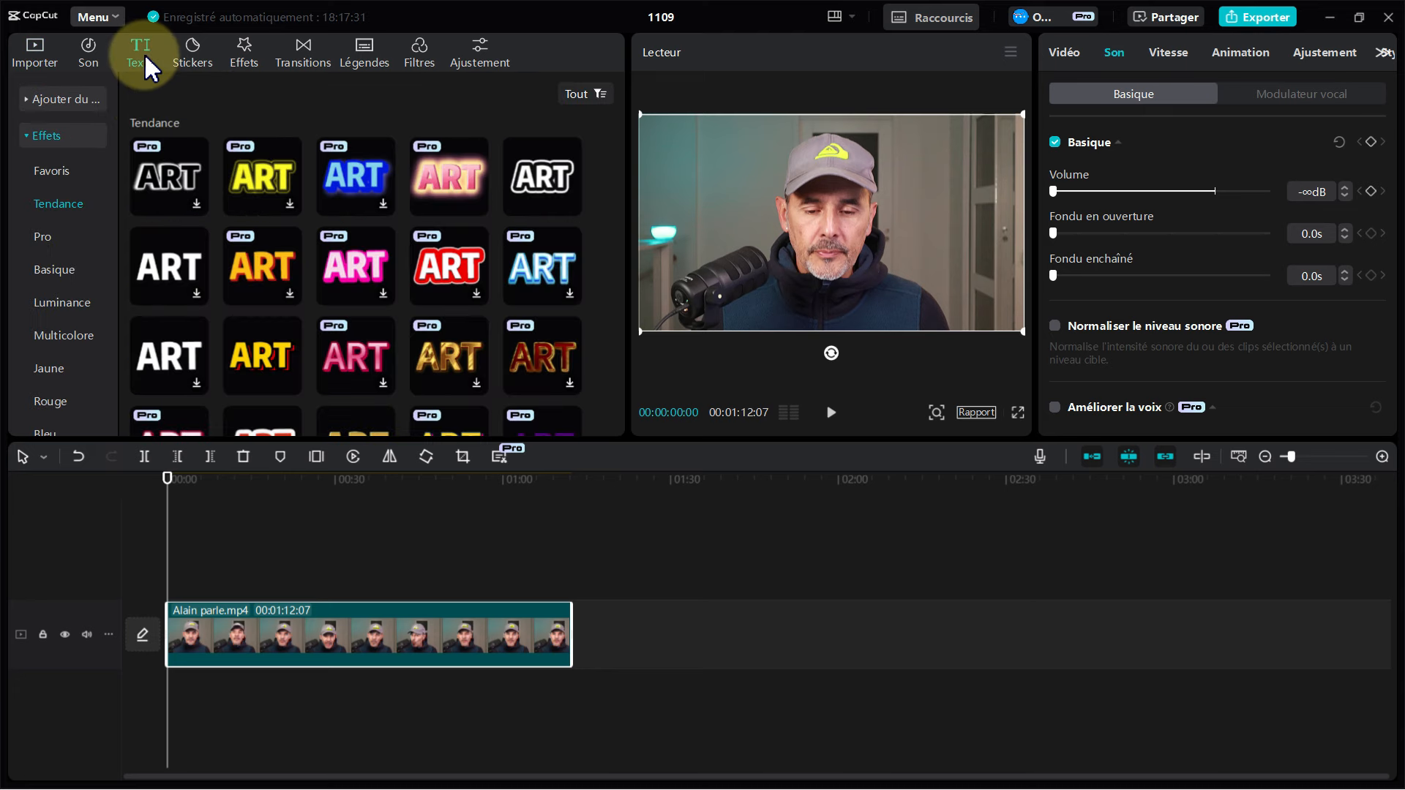
{"action": "left_click", "coordinate": [37, 99]}
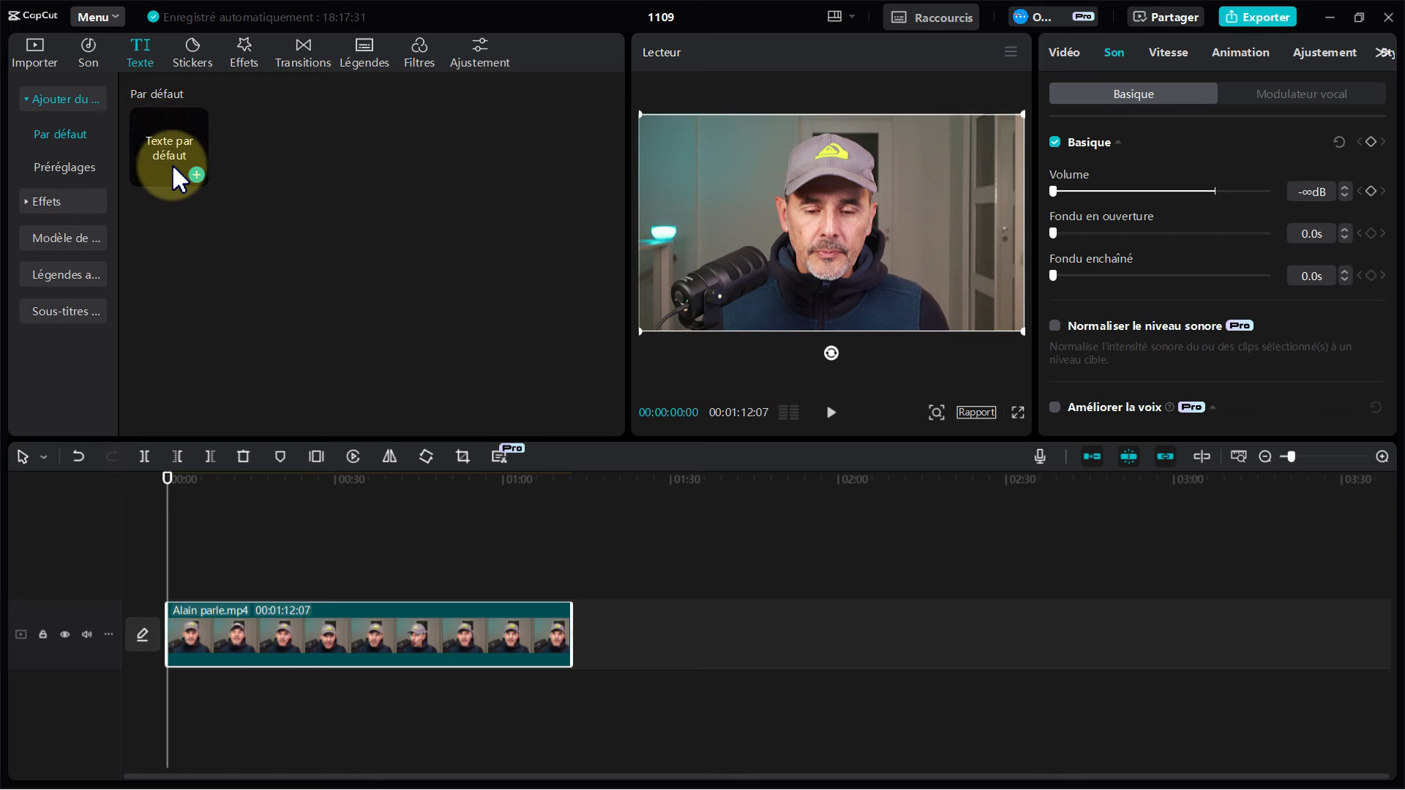
{"action": "left_click", "coordinate": [25, 200]}
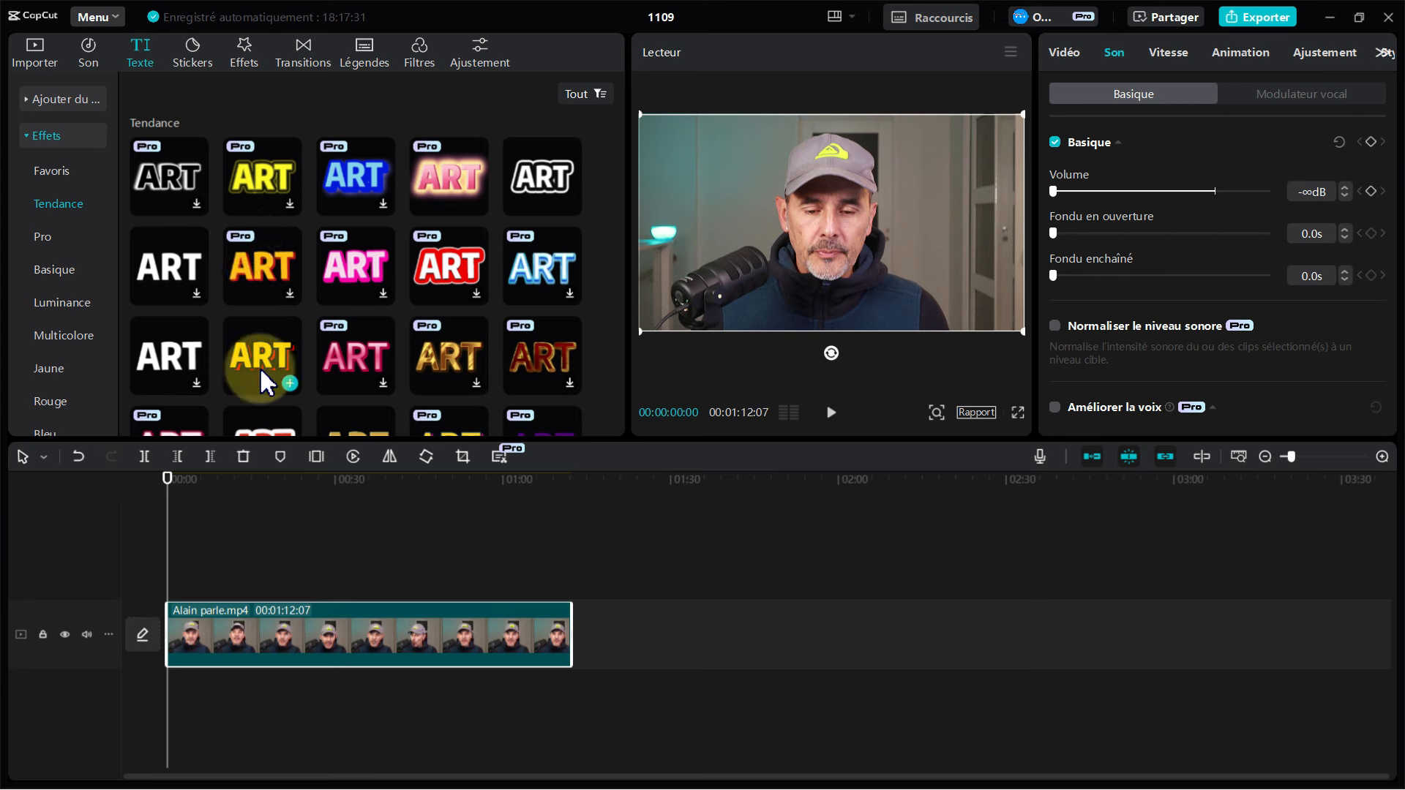
{"action": "left_click_drag", "start_coordinate": [258, 348], "coordinate": [169, 588]}
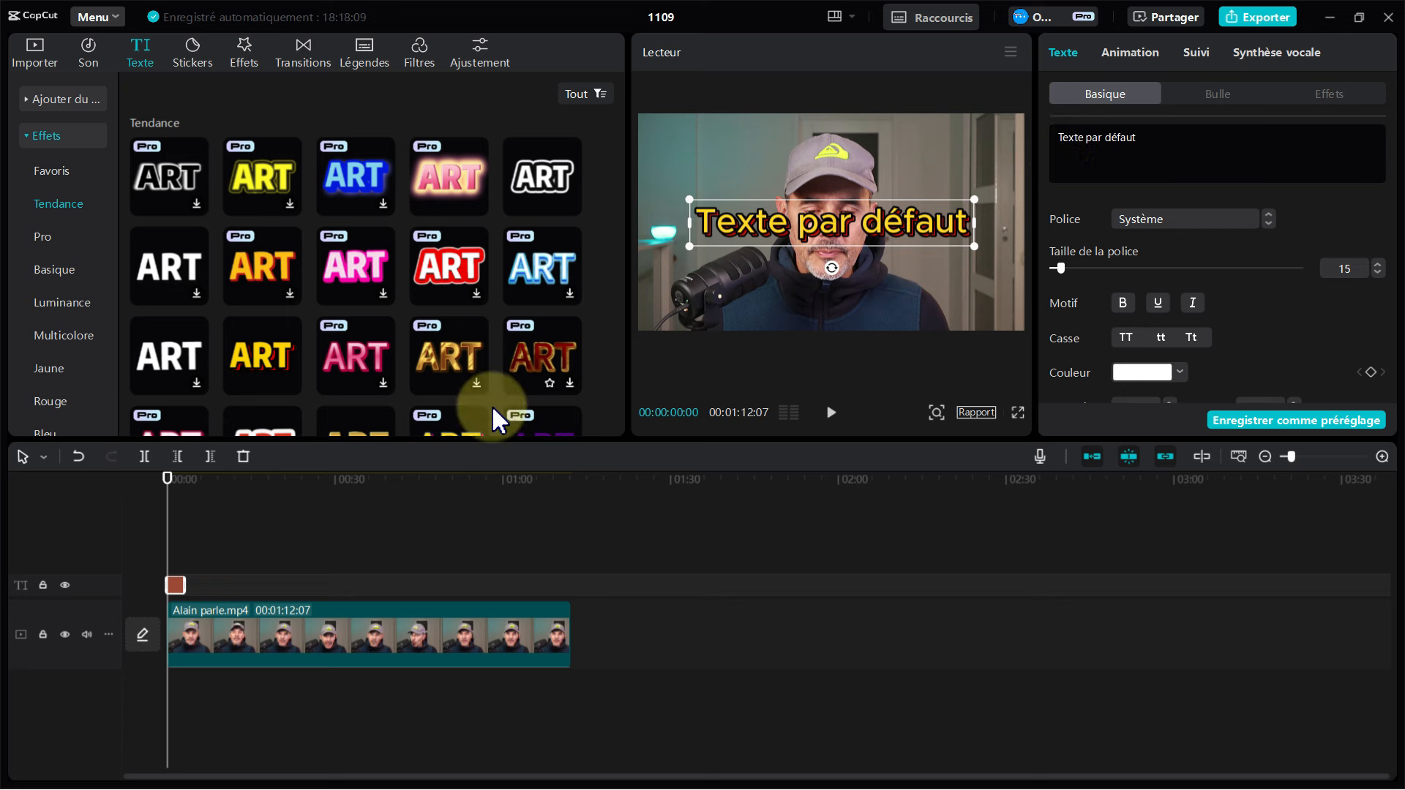
{"action": "left_click_drag", "start_coordinate": [186, 588], "coordinate": [235, 584]}
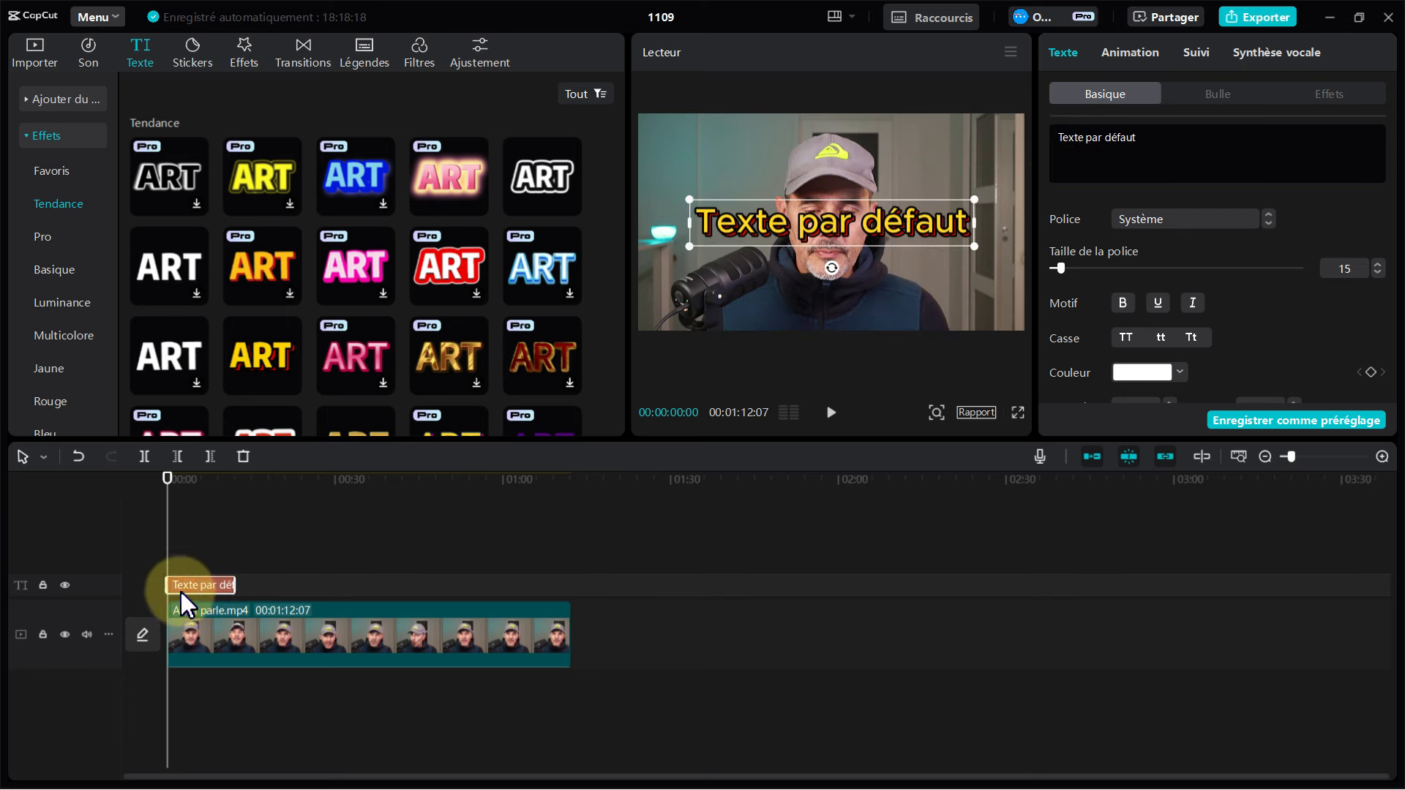
Step: Place the playhead at 00:00:02:27 and replace the default title text with "ALPA14 TUTO"
{"action": "mouse_move", "coordinate": [166, 486]}
{"action": "left_mouse_down"}
{"action": "mouse_move", "coordinate": [234, 493]}
{"action": "mouse_move", "coordinate": [181, 485]}
{"action": "left_mouse_up"}
{"action": "left_click", "coordinate": [205, 586]}
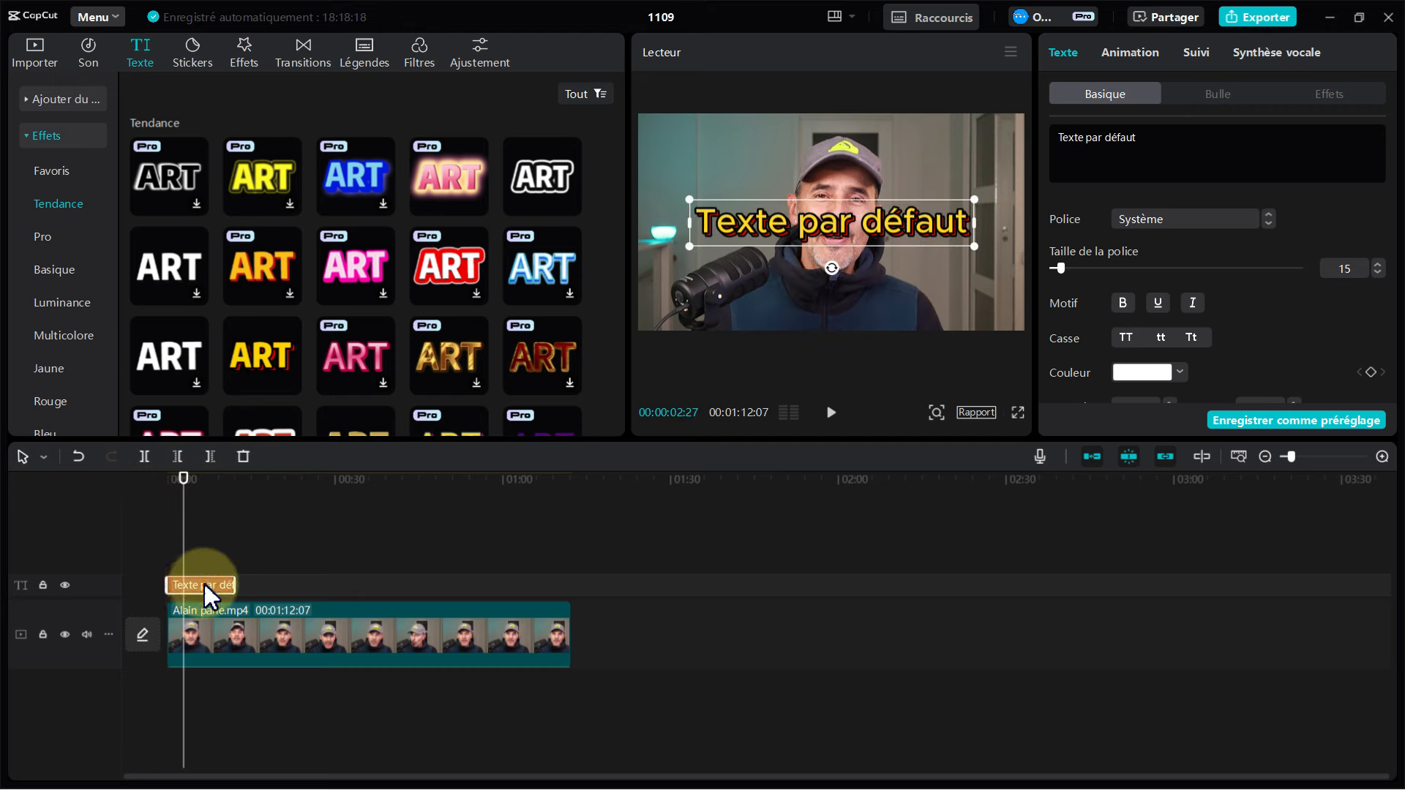
{"action": "left_click", "coordinate": [1155, 147]}
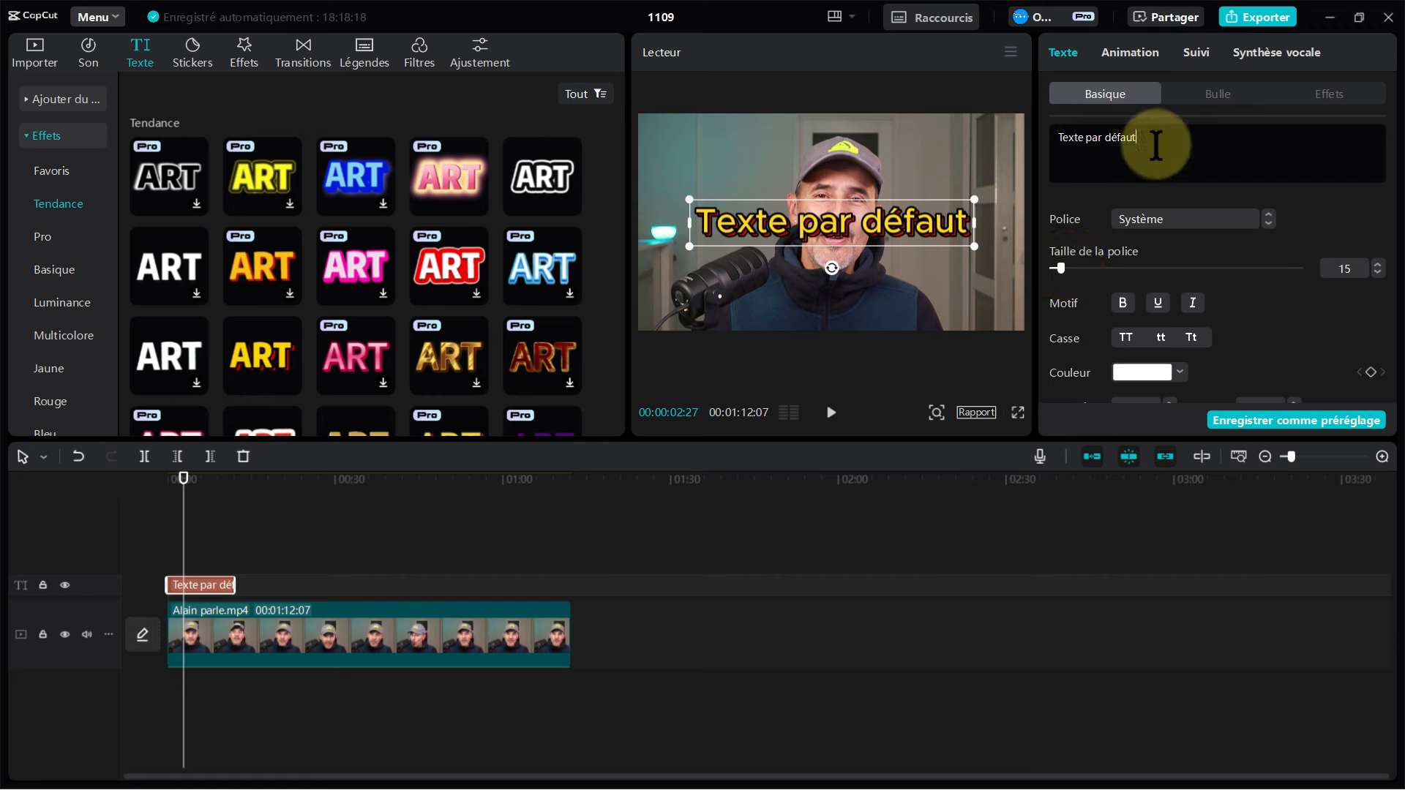
{"action": "key", "text": "BackSpace"}
{"action": "key", "text": "BackSpace"}
{"action": "key", "text": "BackSpace"}
{"action": "key", "text": "BackSpace"}
{"action": "key", "text": "BackSpace"}
{"action": "key", "text": "BackSpace"}
{"action": "key", "text": "BackSpace"}
{"action": "key", "text": "BackSpace"}
{"action": "key", "text": "BackSpace"}
{"action": "key", "text": "BackSpace"}
{"action": "key", "text": "BackSpace"}
{"action": "key", "text": "BackSpace"}
{"action": "key", "text": "BackSpace"}
{"action": "key", "text": "BackSpace"}
{"action": "key", "text": "BackSpace"}
{"action": "key", "text": "BackSpace"}
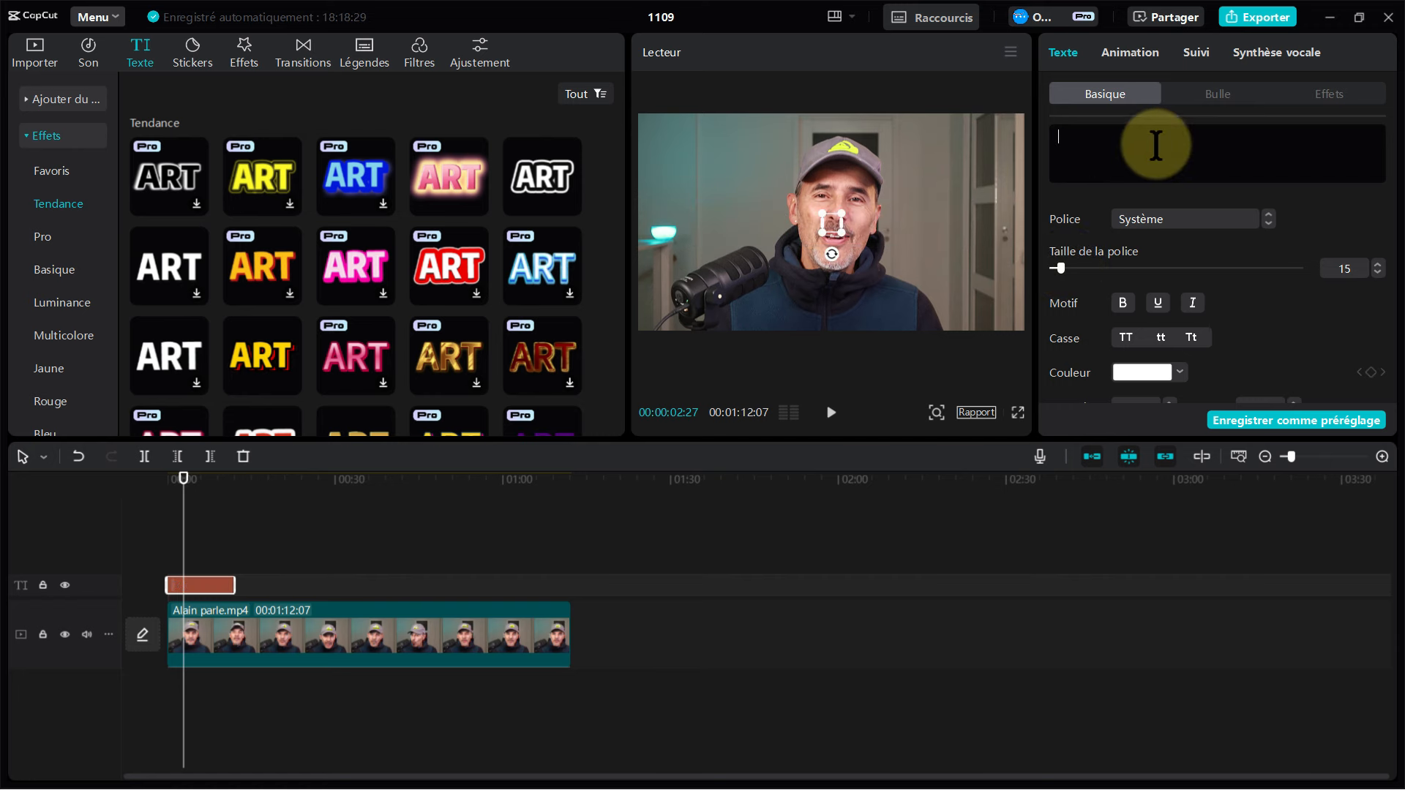
{"action": "type", "text": "ALPA"}
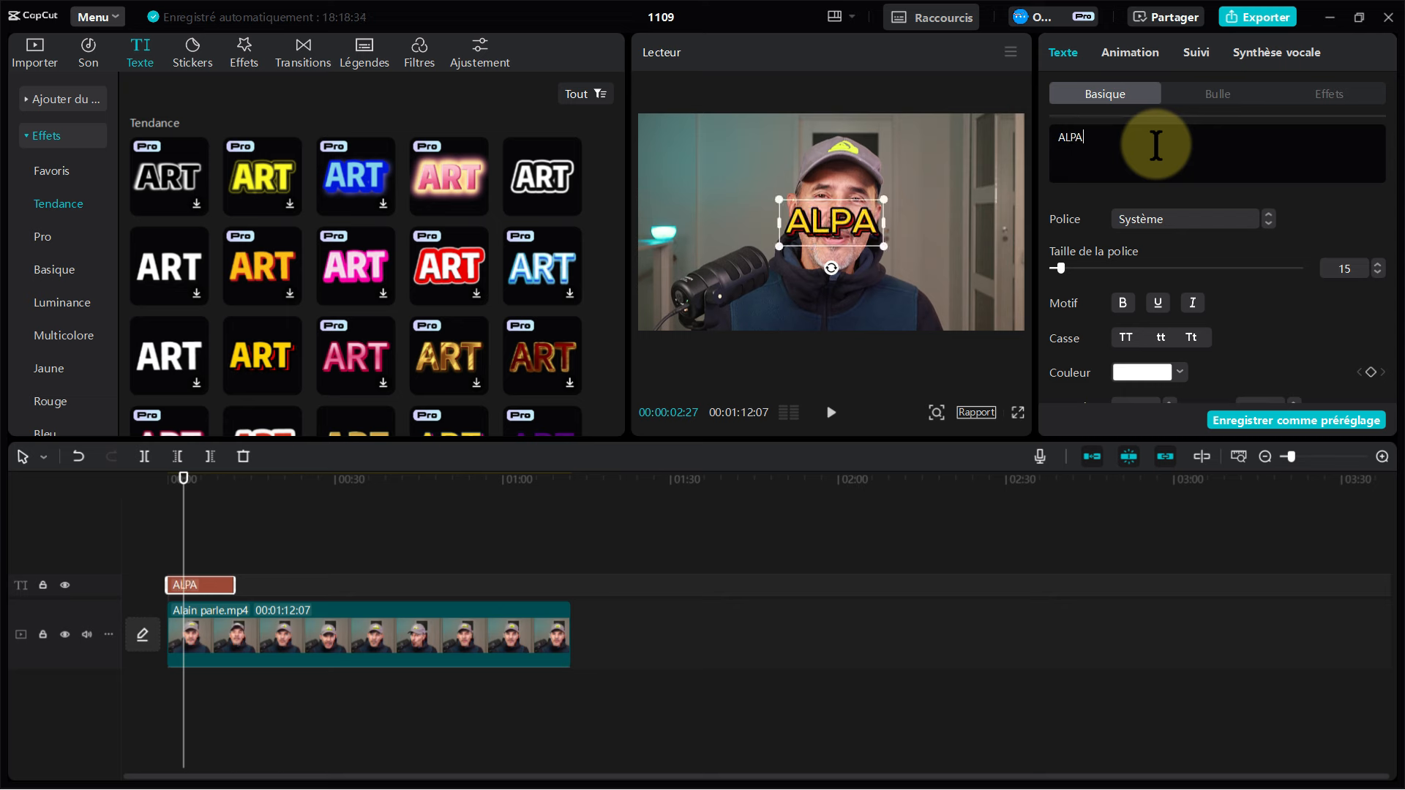
{"action": "type", "text": "14 TUTO"}
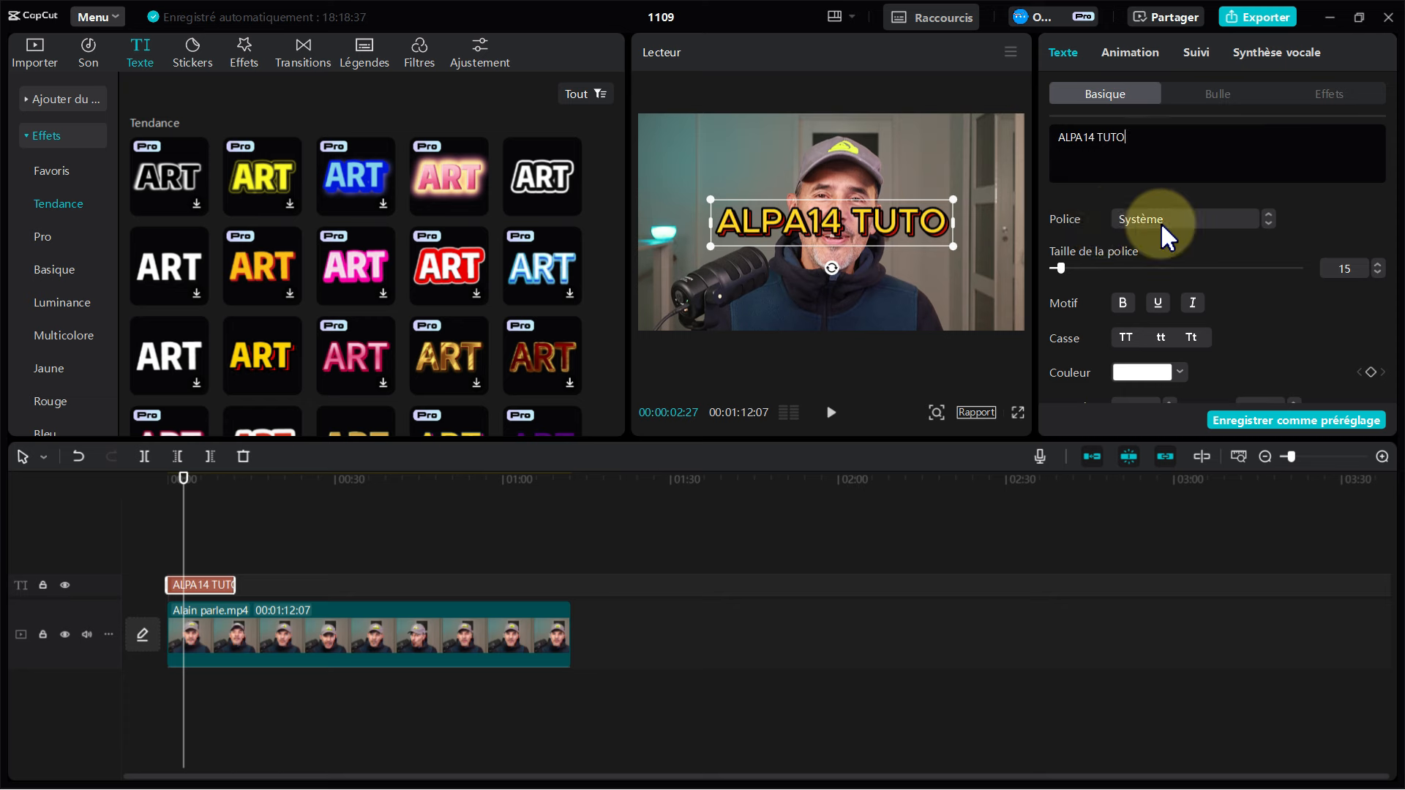
Step: Set the title's font to Resolve
{"action": "left_click", "coordinate": [1228, 218]}
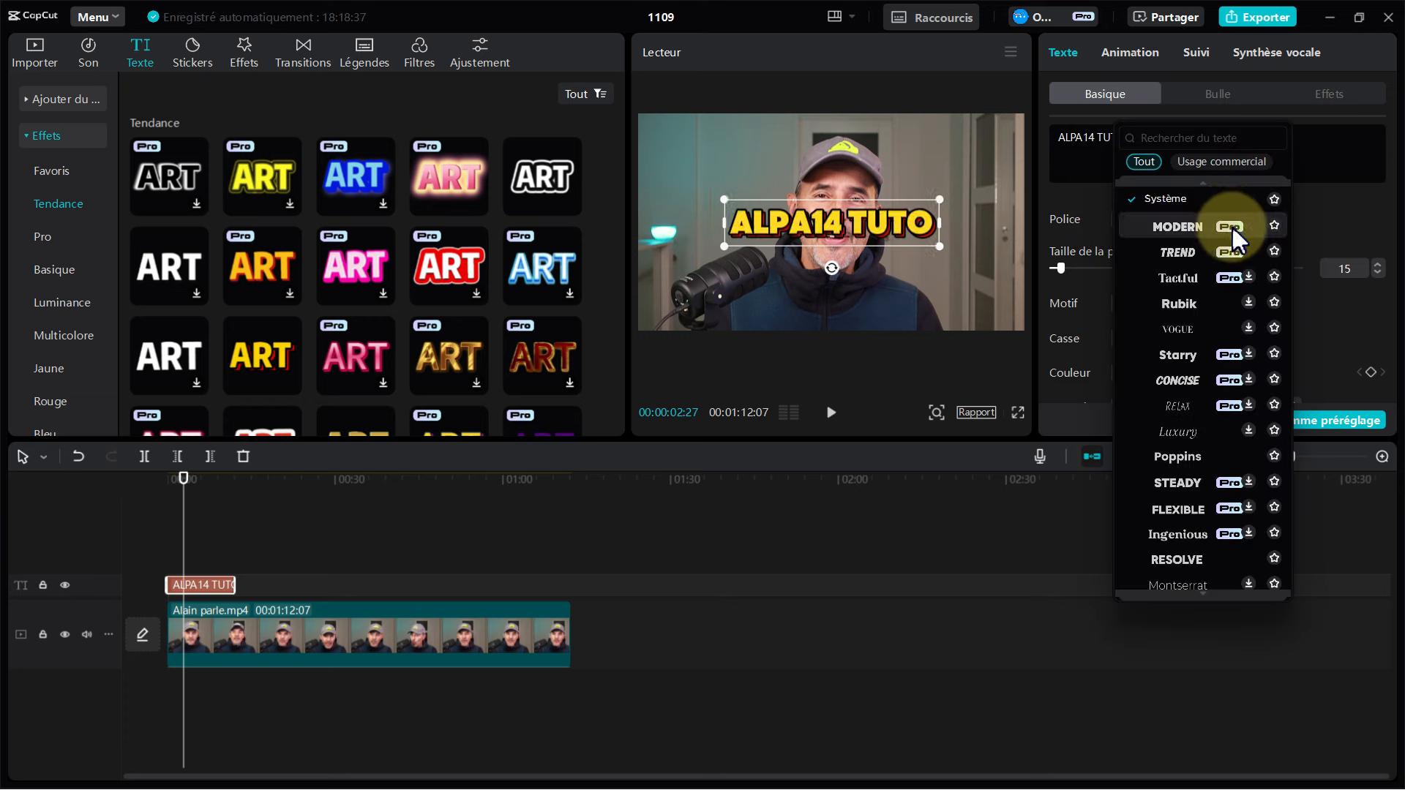
{"action": "scroll", "coordinate": [1232, 436], "scroll_direction": "down", "scroll_amount": 4}
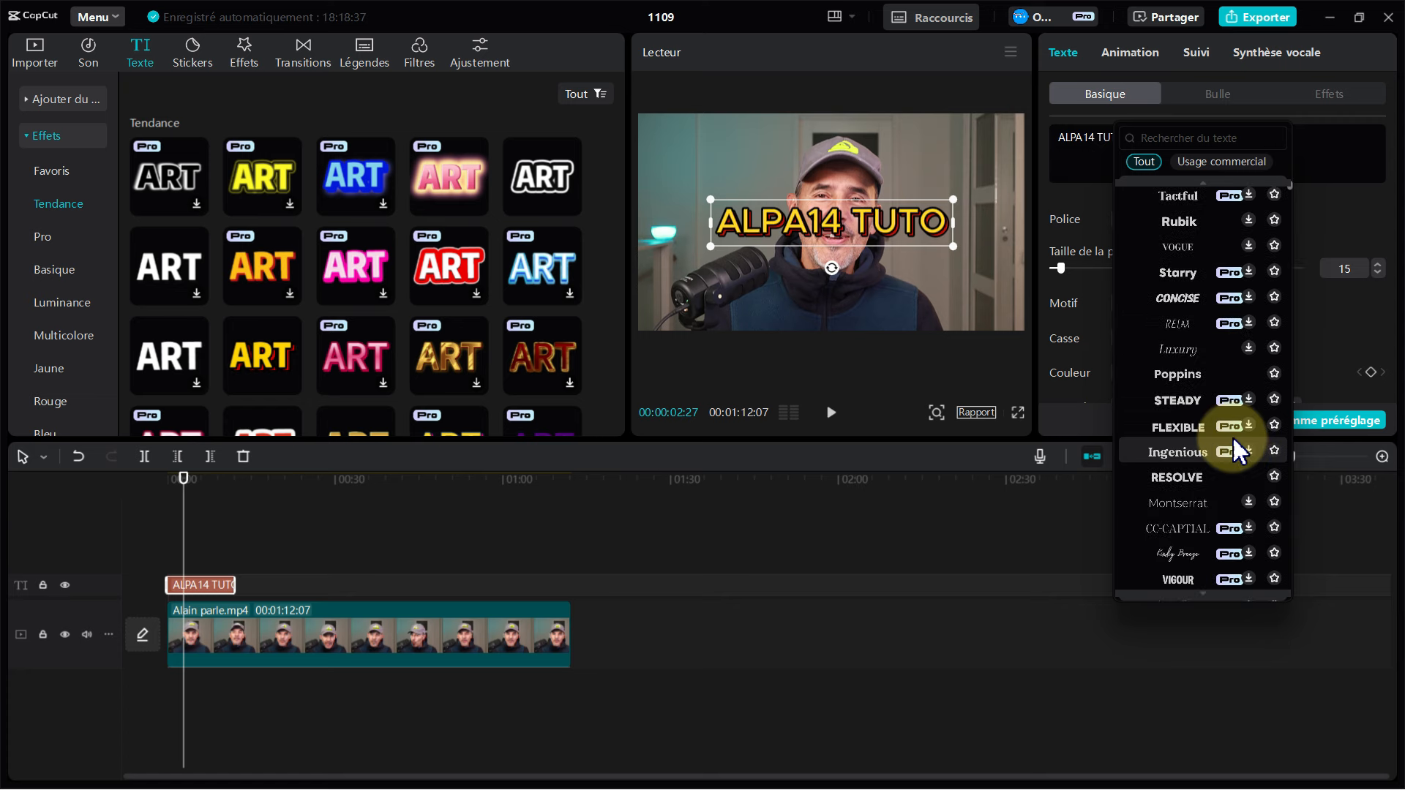
{"action": "scroll", "coordinate": [1232, 436], "scroll_direction": "down", "scroll_amount": 1}
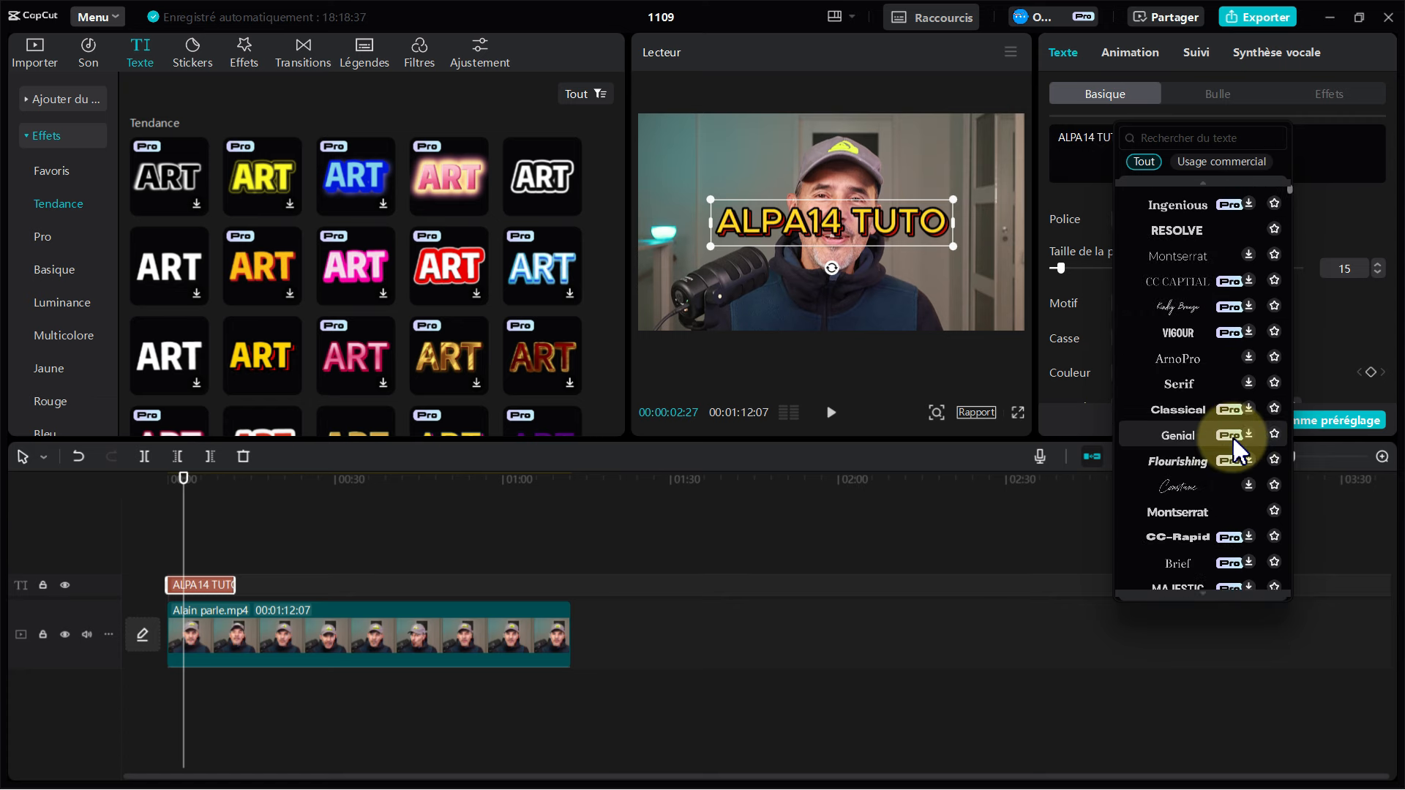
{"action": "left_click", "coordinate": [1184, 232]}
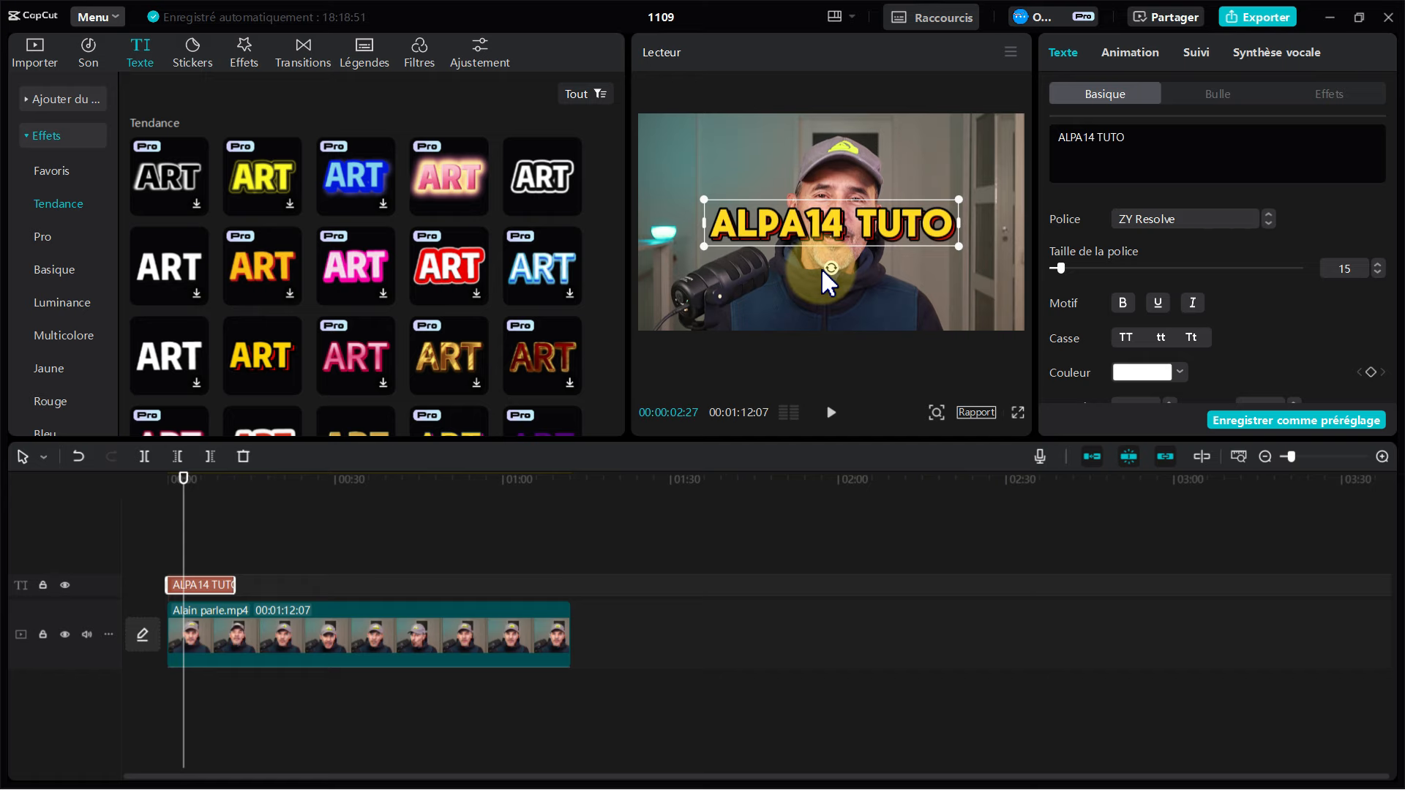
Step: Duplicate the video clip onto a track above the original and align the copy with the start of the timeline
{"action": "left_click", "coordinate": [264, 633]}
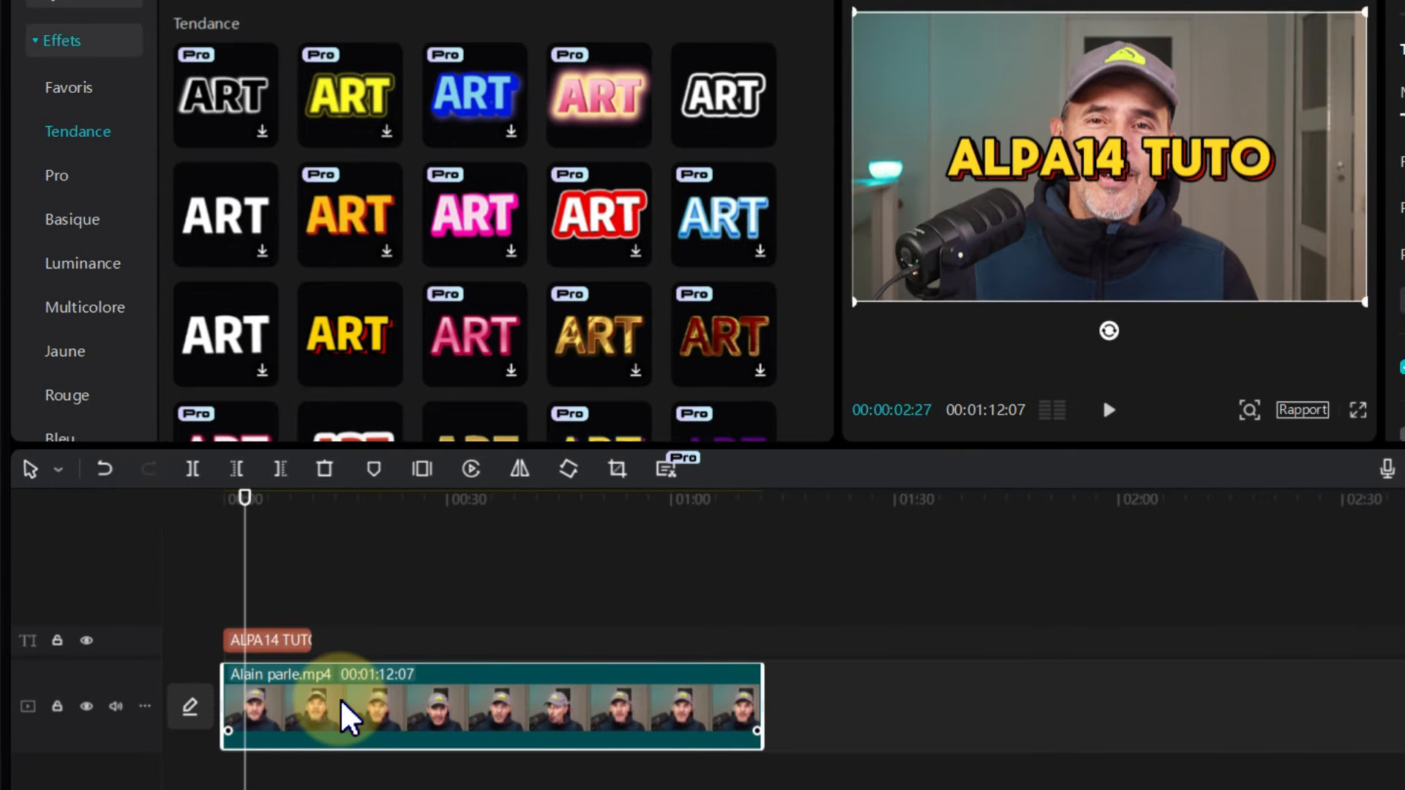
{"action": "key", "text": "ctrl+v"}
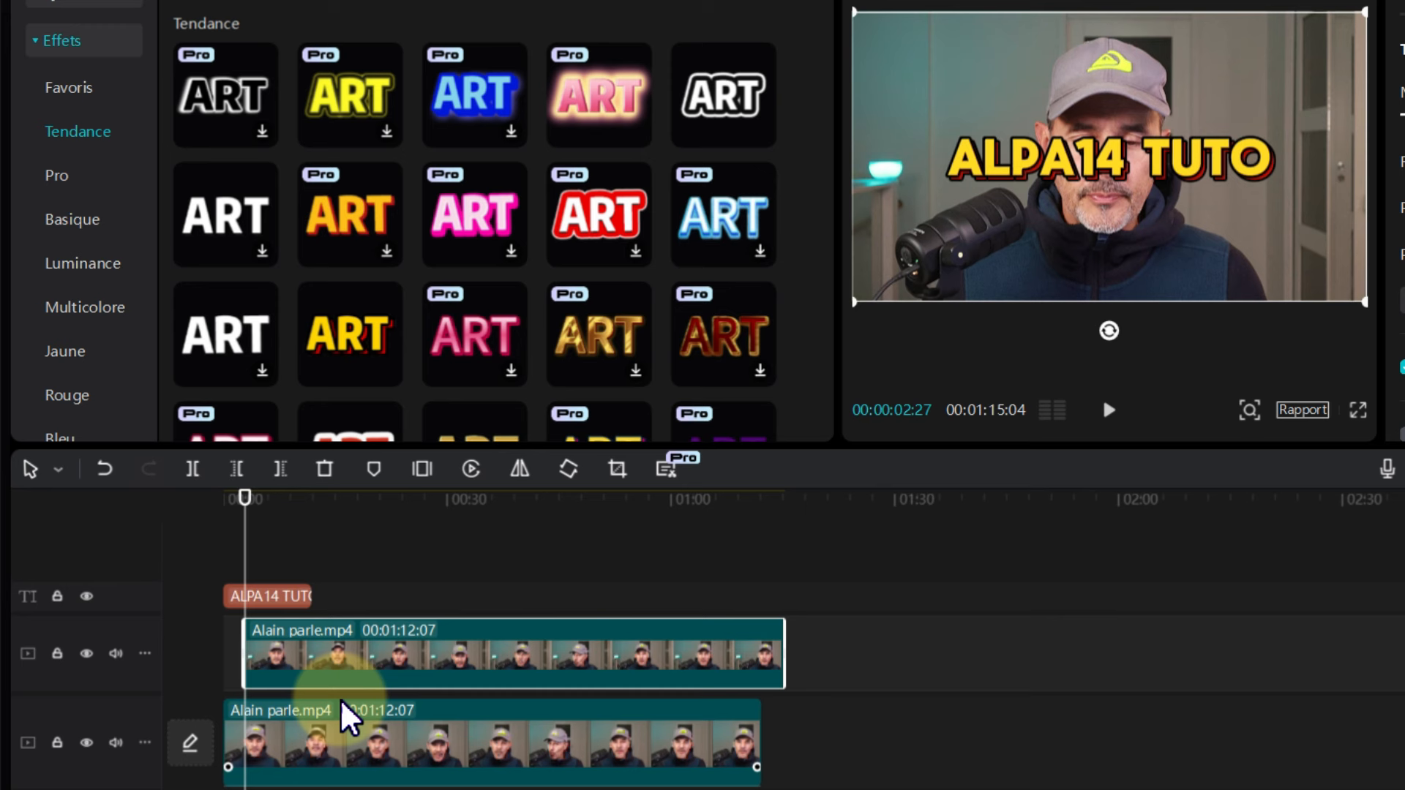
{"action": "left_click_drag", "start_coordinate": [559, 658], "coordinate": [272, 699]}
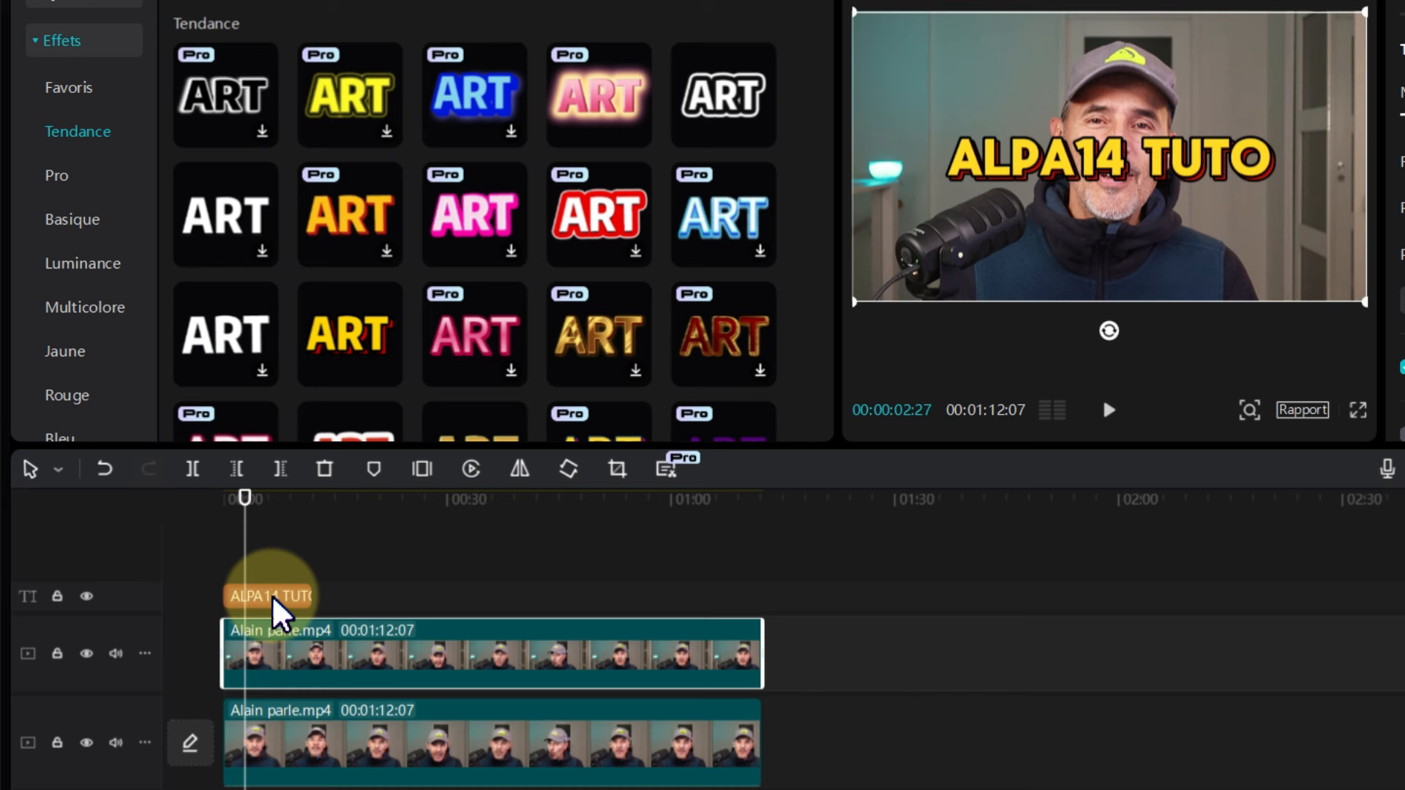
Step: Move the ALPA14 TUTO title onto a track between the two video clips, starting at the playhead
{"action": "left_click_drag", "start_coordinate": [272, 597], "coordinate": [292, 696]}
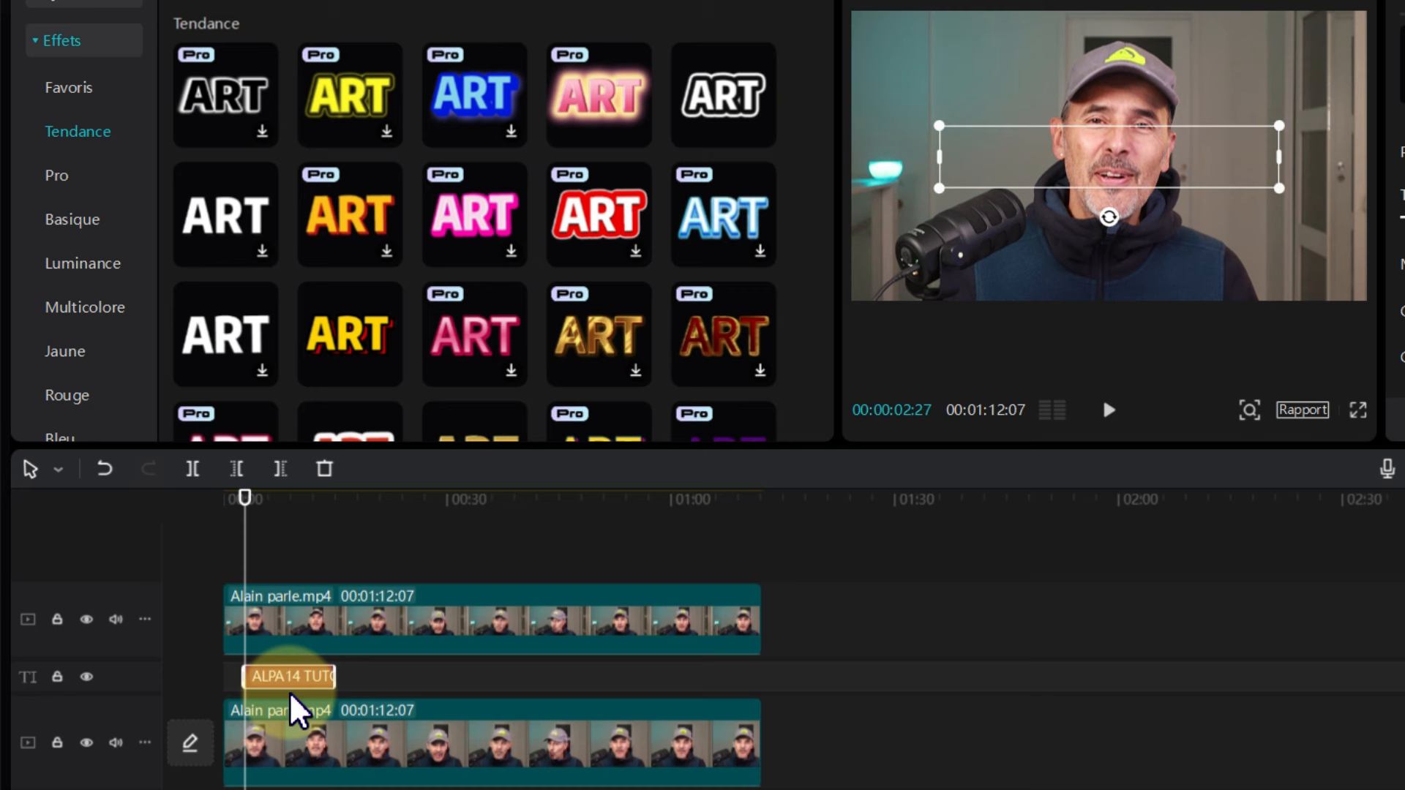
{"action": "left_click", "coordinate": [288, 638]}
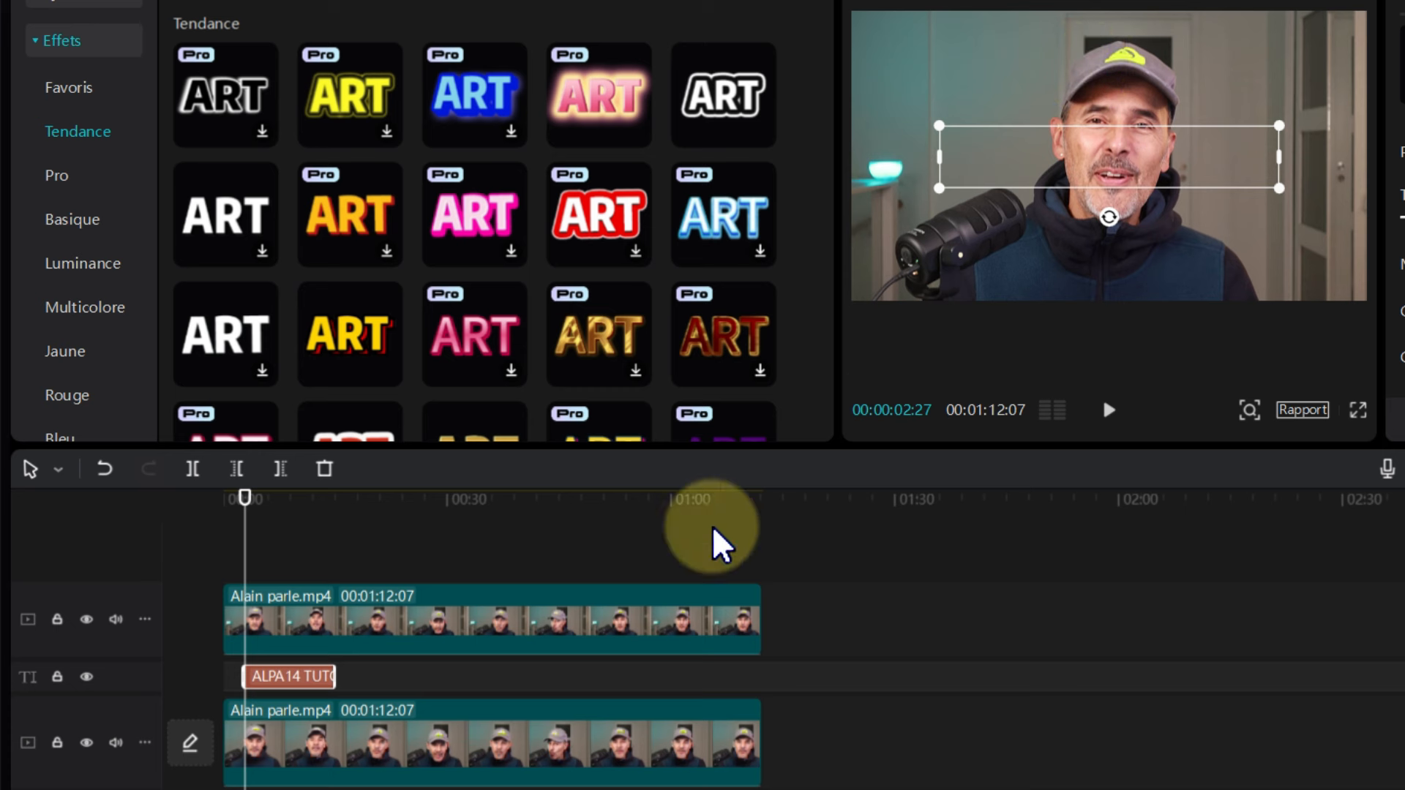
{"action": "left_click", "coordinate": [472, 631]}
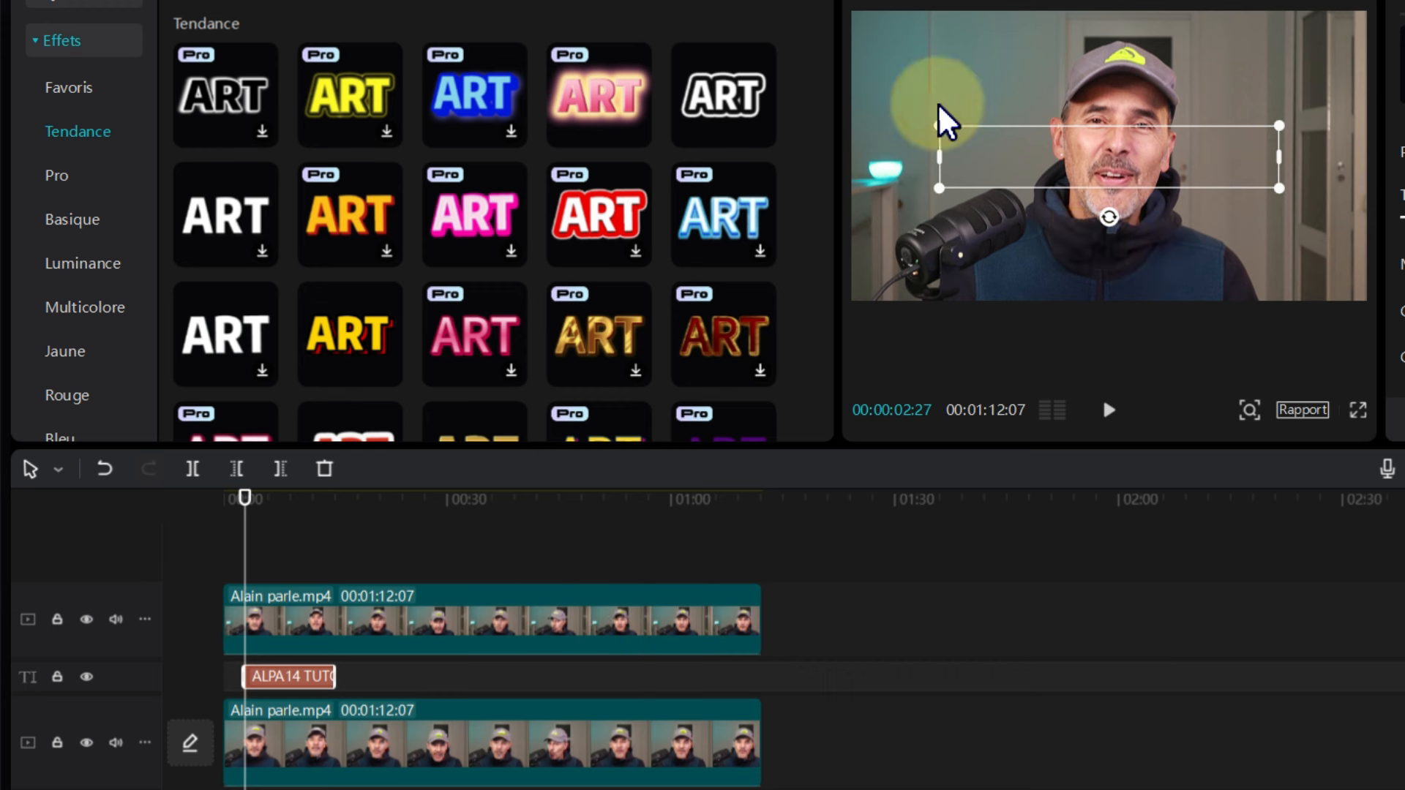
{"action": "left_click", "coordinate": [607, 757]}
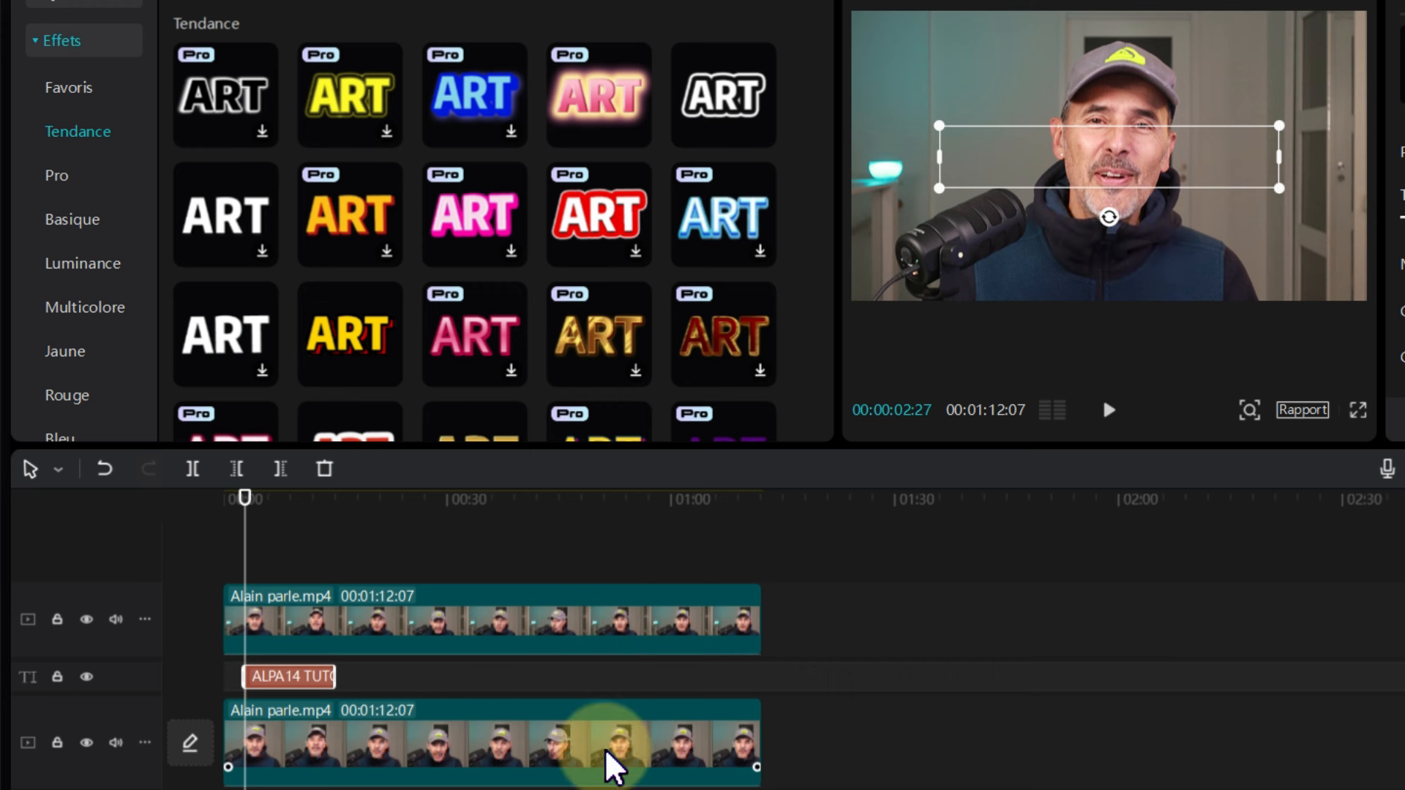
{"action": "left_click", "coordinate": [391, 638]}
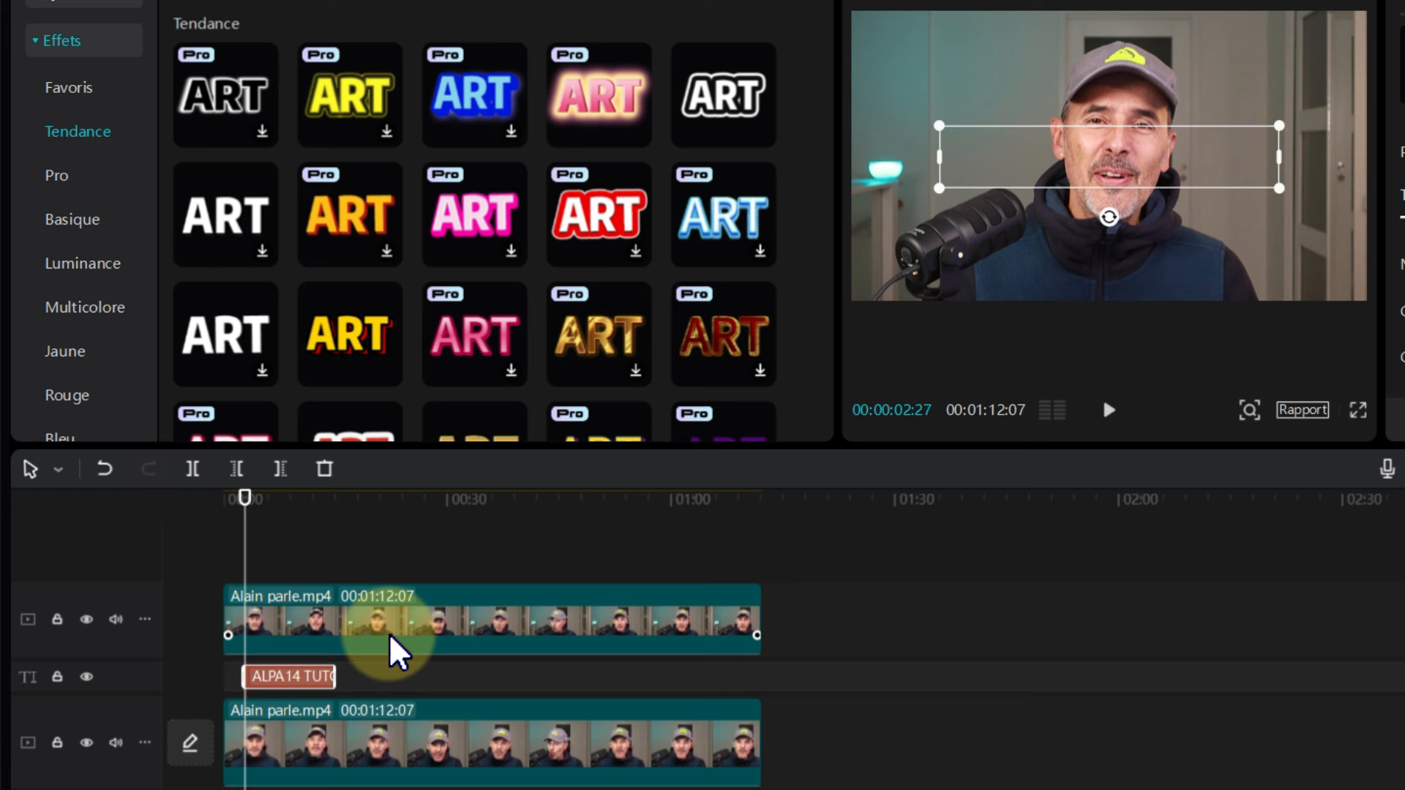
Step: Remove the background of the upper video clip with automatic removal (Suppression automatique)
{"action": "left_click", "coordinate": [339, 627]}
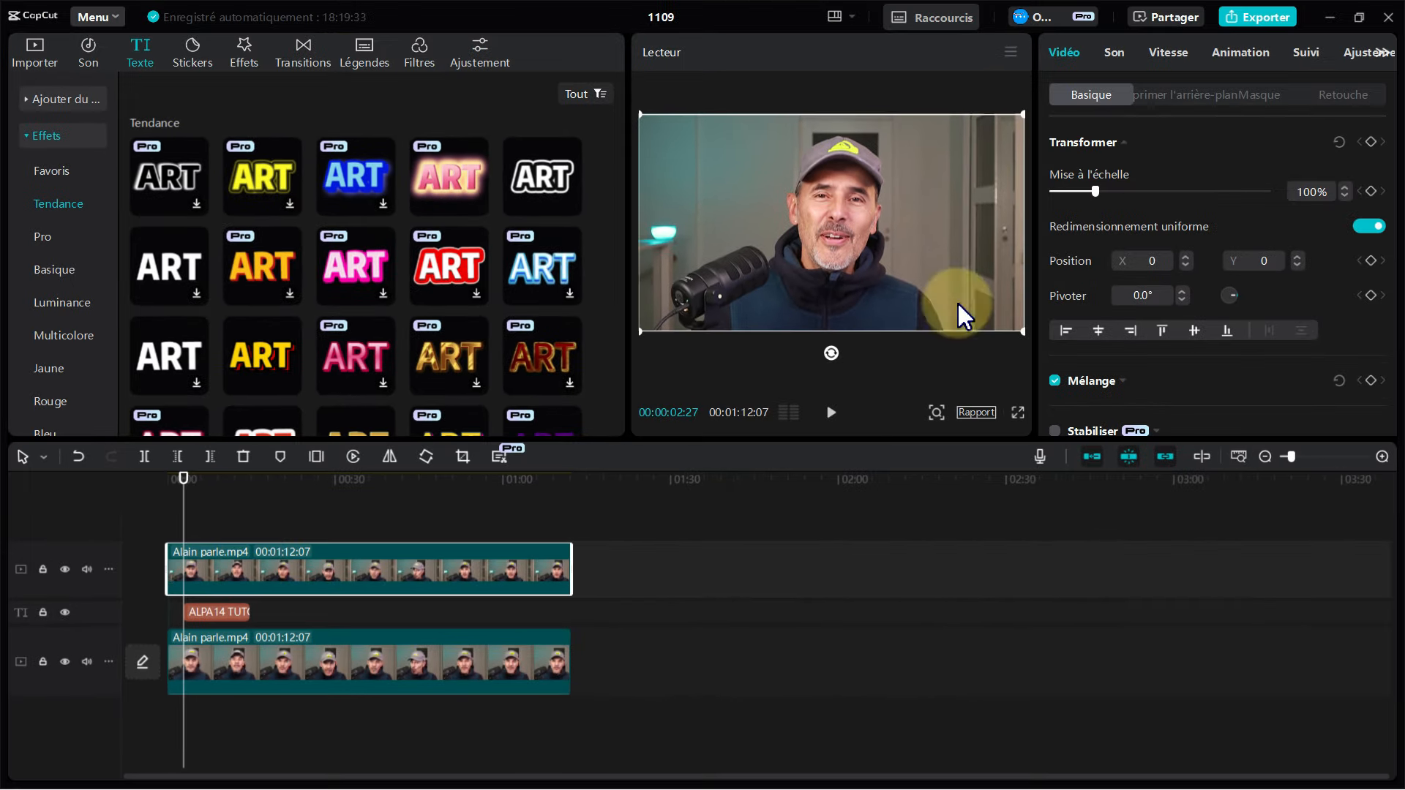
{"action": "left_click", "coordinate": [1164, 95]}
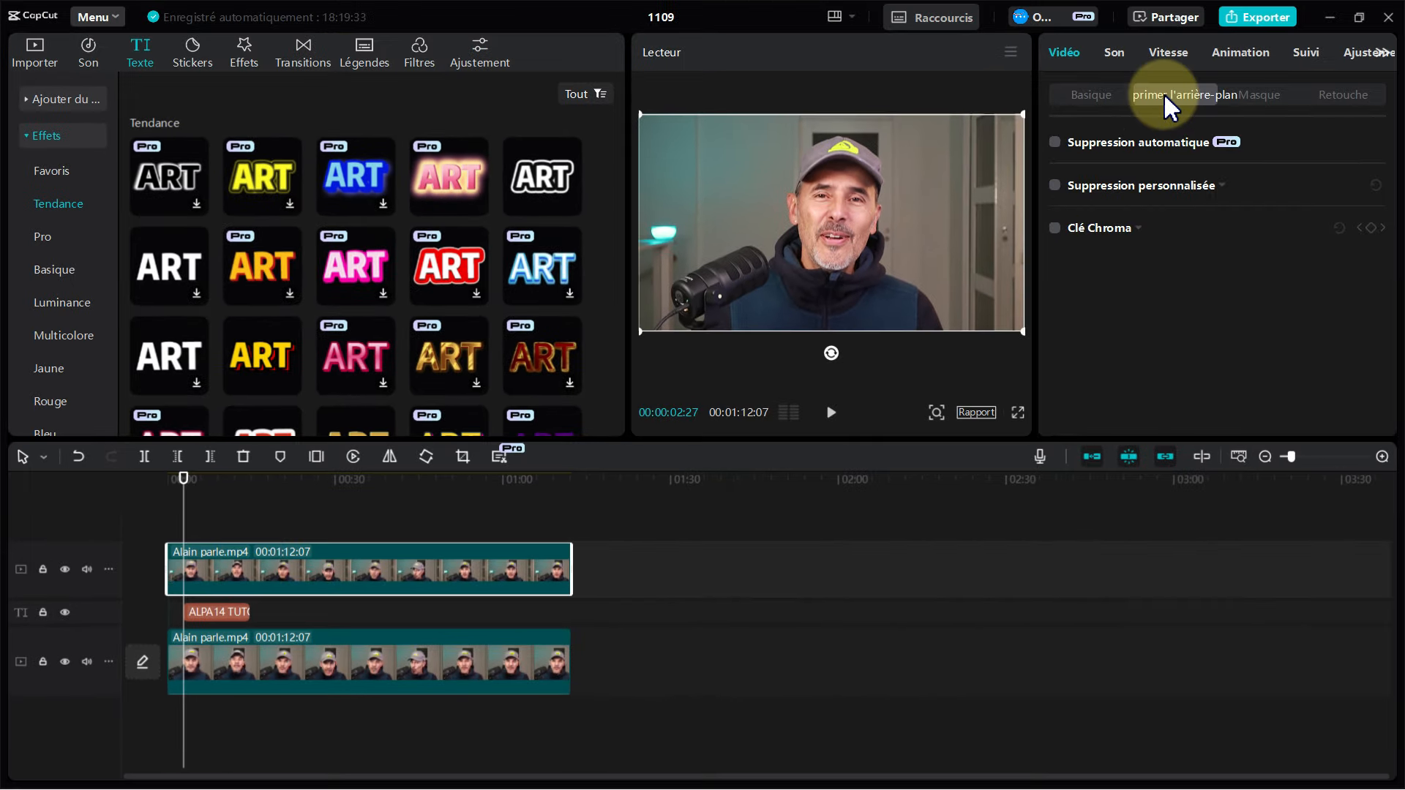
{"action": "left_click", "coordinate": [1054, 142]}
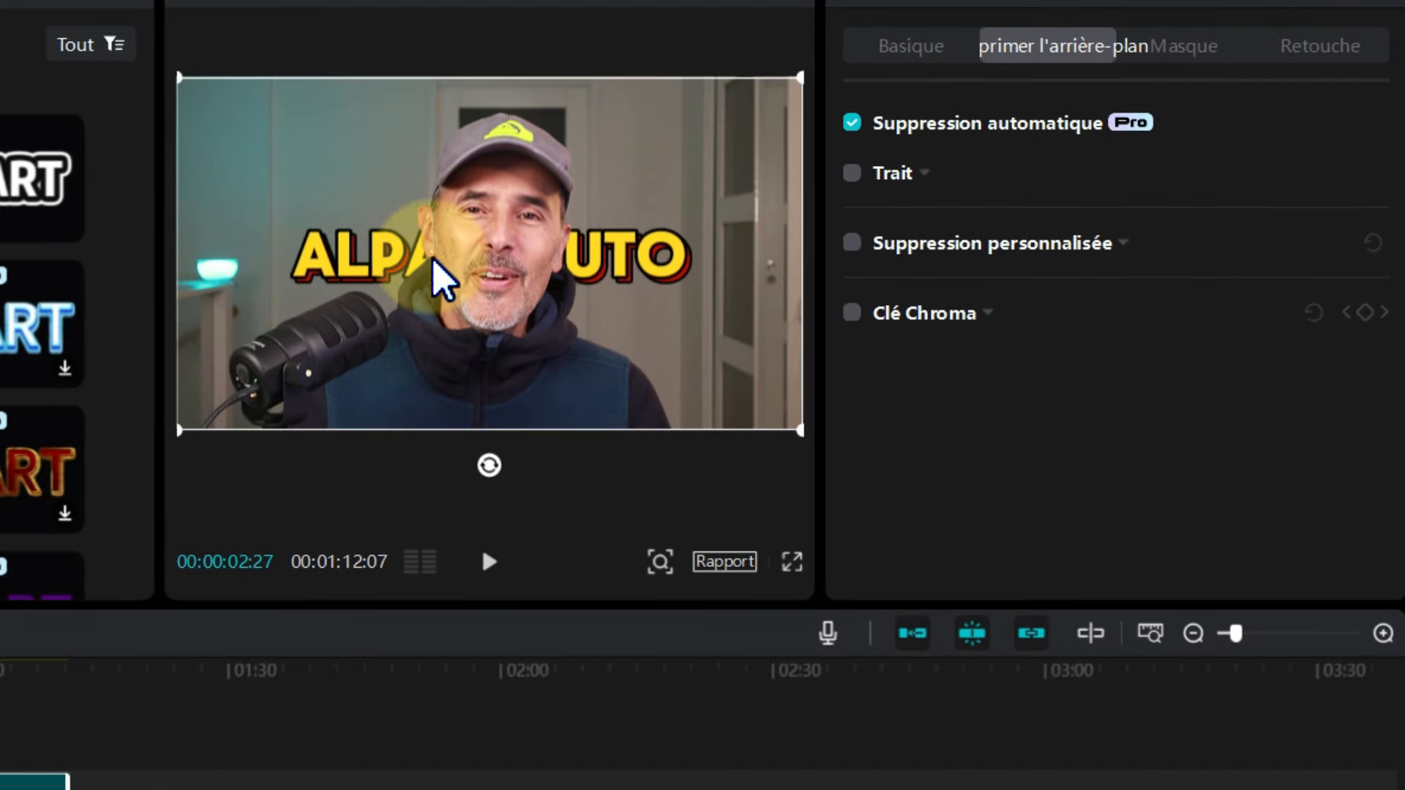
Step: Enlarge the ALPA14 TUTO title in the preview and raise it so it sits behind the man's cap
{"action": "left_click", "coordinate": [358, 263]}
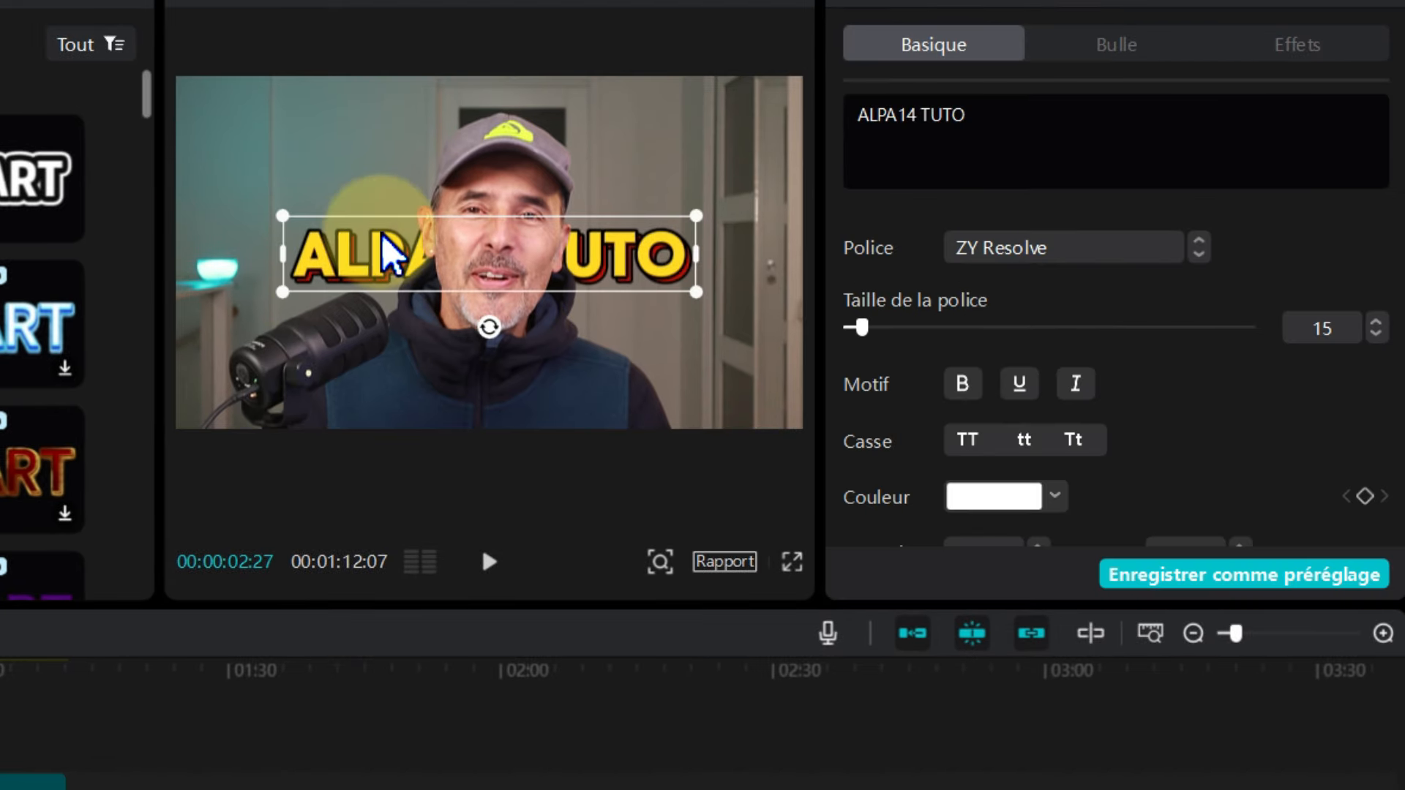
{"action": "left_click_drag", "start_coordinate": [359, 263], "coordinate": [355, 232]}
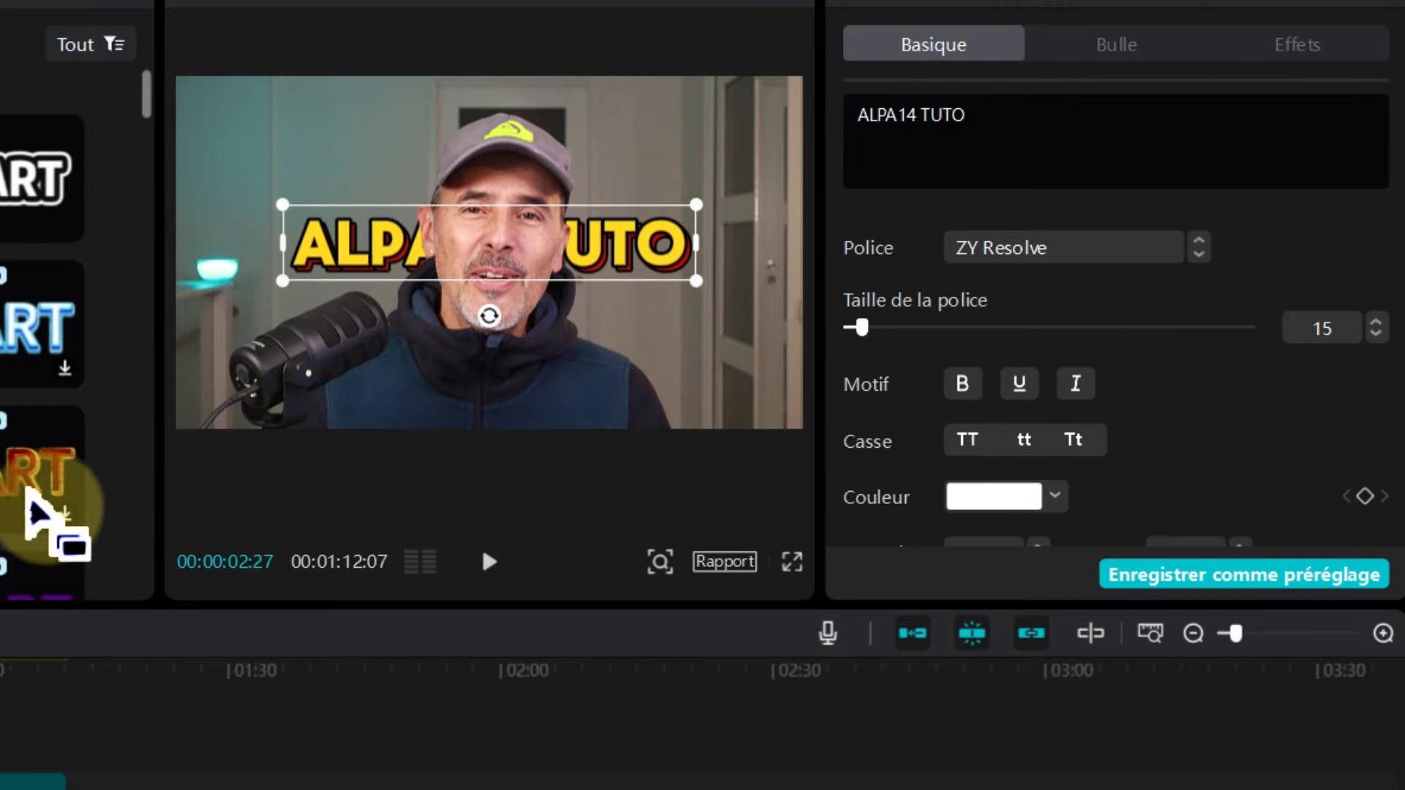
{"action": "left_click", "coordinate": [77, 711]}
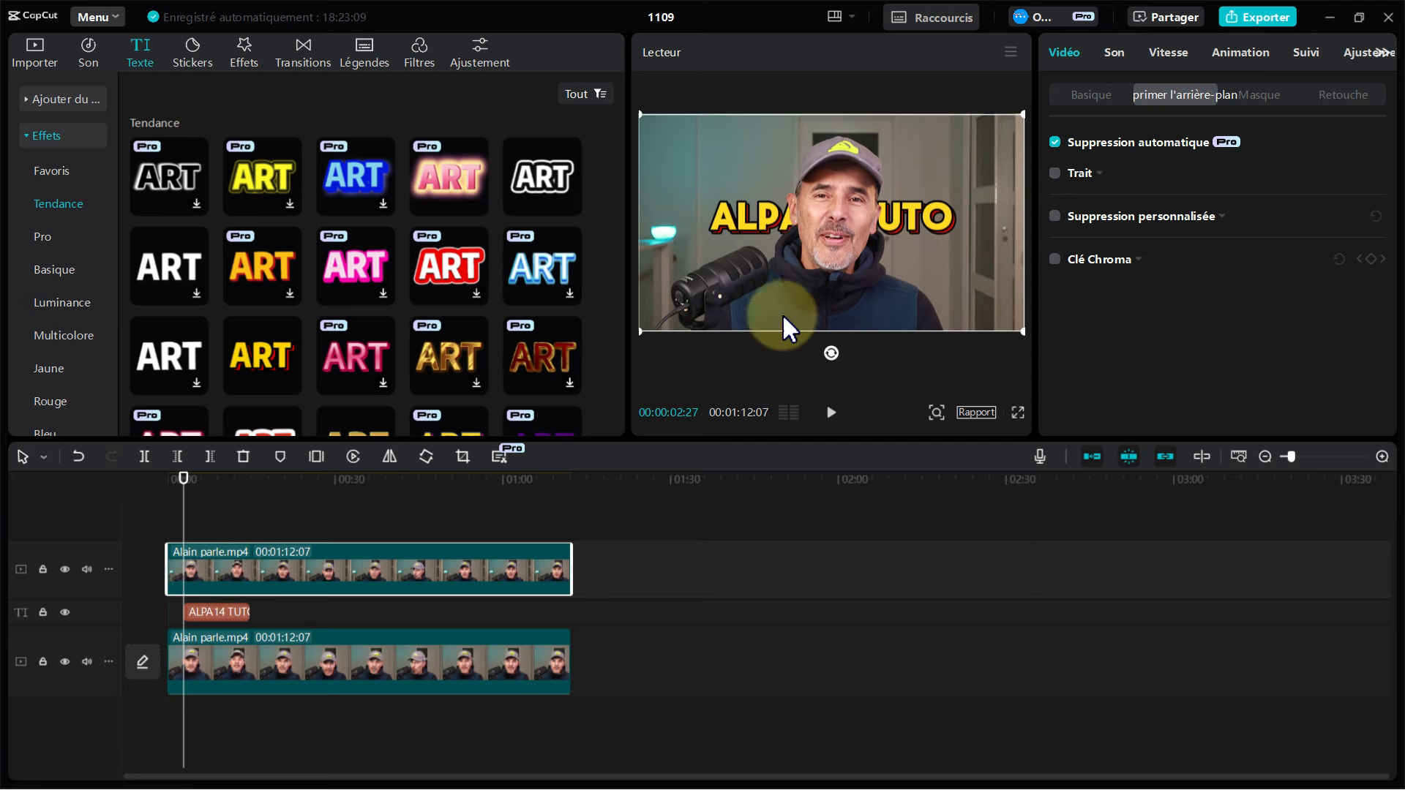
{"action": "mouse_move", "coordinate": [774, 275]}
{"action": "left_mouse_down"}
{"action": "mouse_move", "coordinate": [855, 283]}
{"action": "mouse_move", "coordinate": [850, 239]}
{"action": "mouse_move", "coordinate": [793, 243]}
{"action": "mouse_move", "coordinate": [828, 257]}
{"action": "mouse_move", "coordinate": [776, 258]}
{"action": "mouse_move", "coordinate": [823, 263]}
{"action": "mouse_move", "coordinate": [771, 275]}
{"action": "left_mouse_up"}
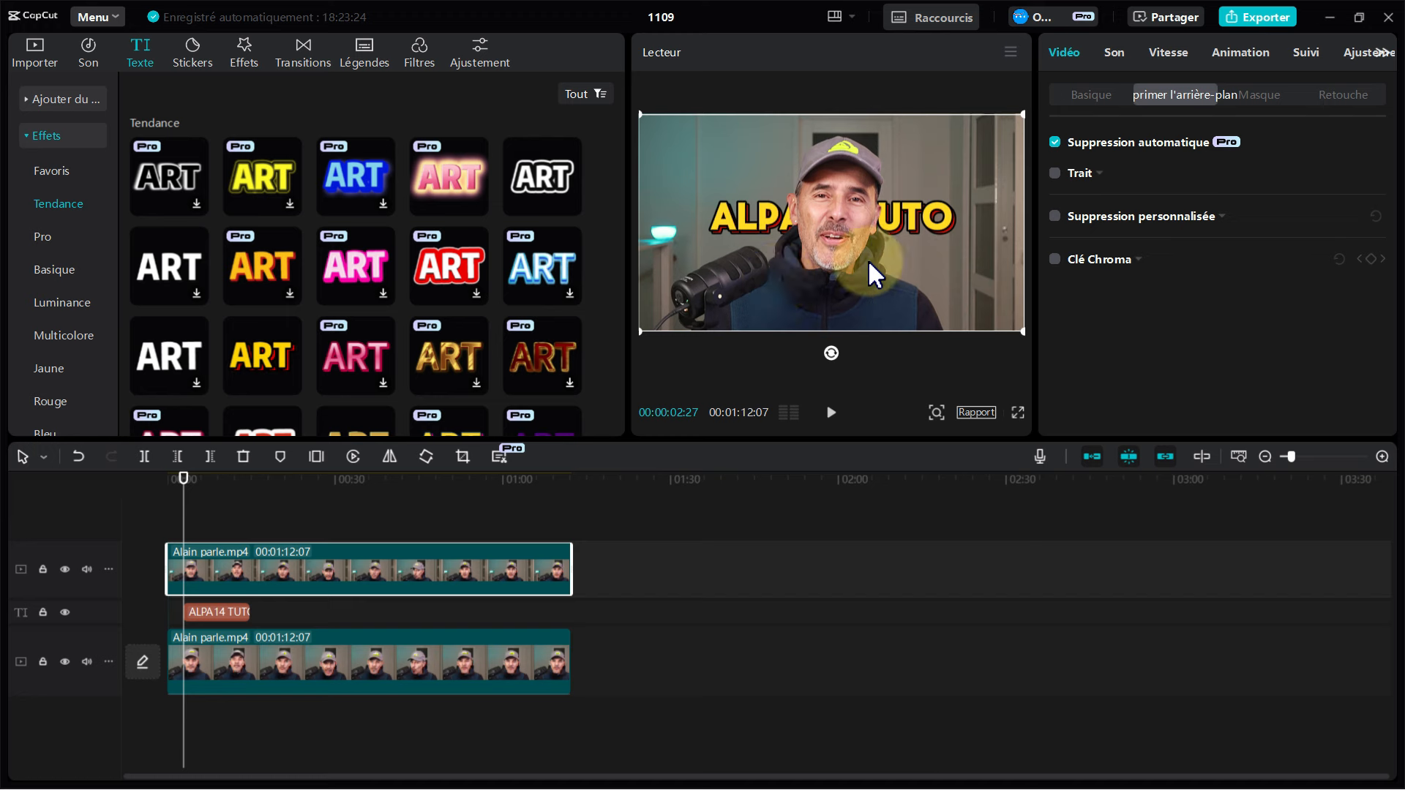
{"action": "left_click", "coordinate": [235, 613]}
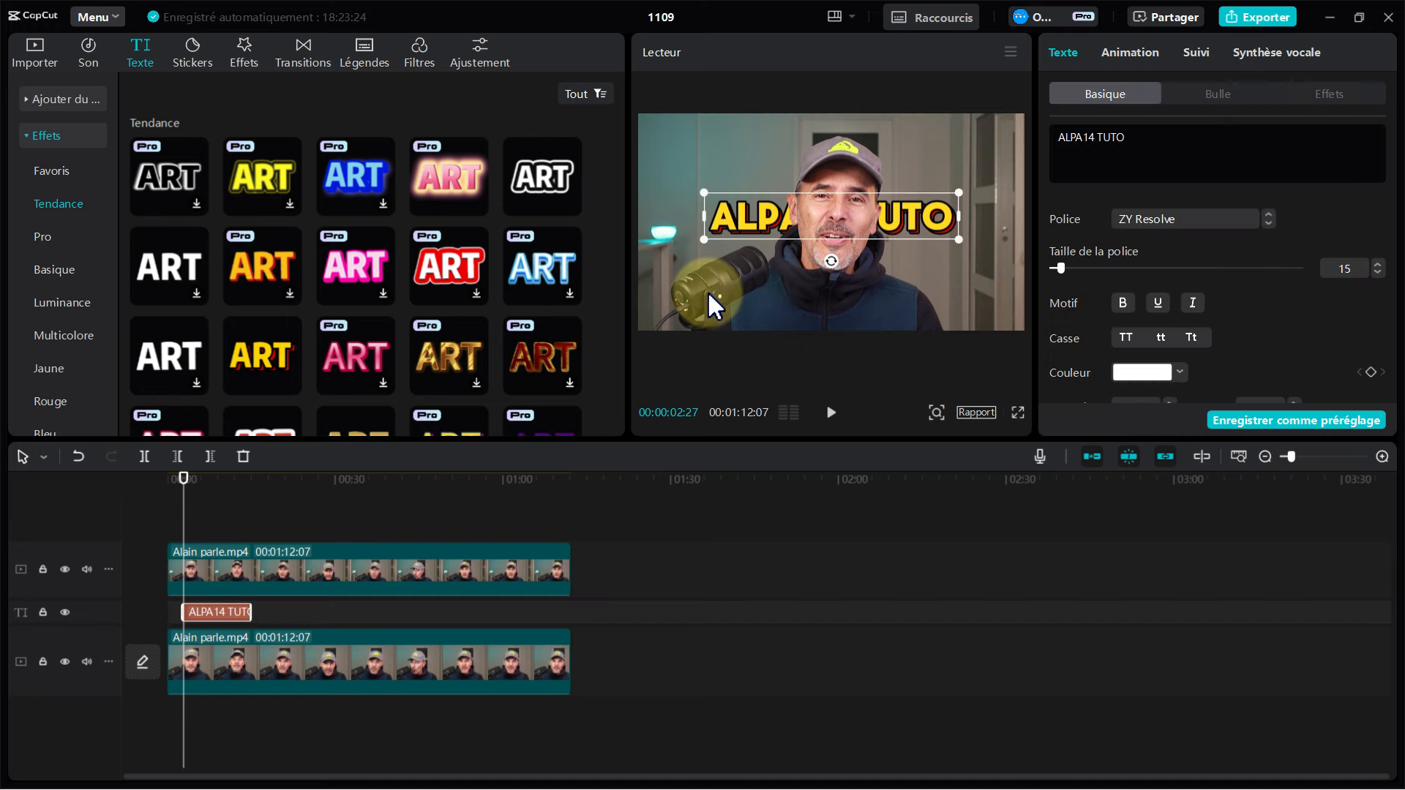
{"action": "left_click_drag", "start_coordinate": [704, 192], "coordinate": [670, 186]}
{"action": "left_click_drag", "start_coordinate": [741, 212], "coordinate": [740, 148]}
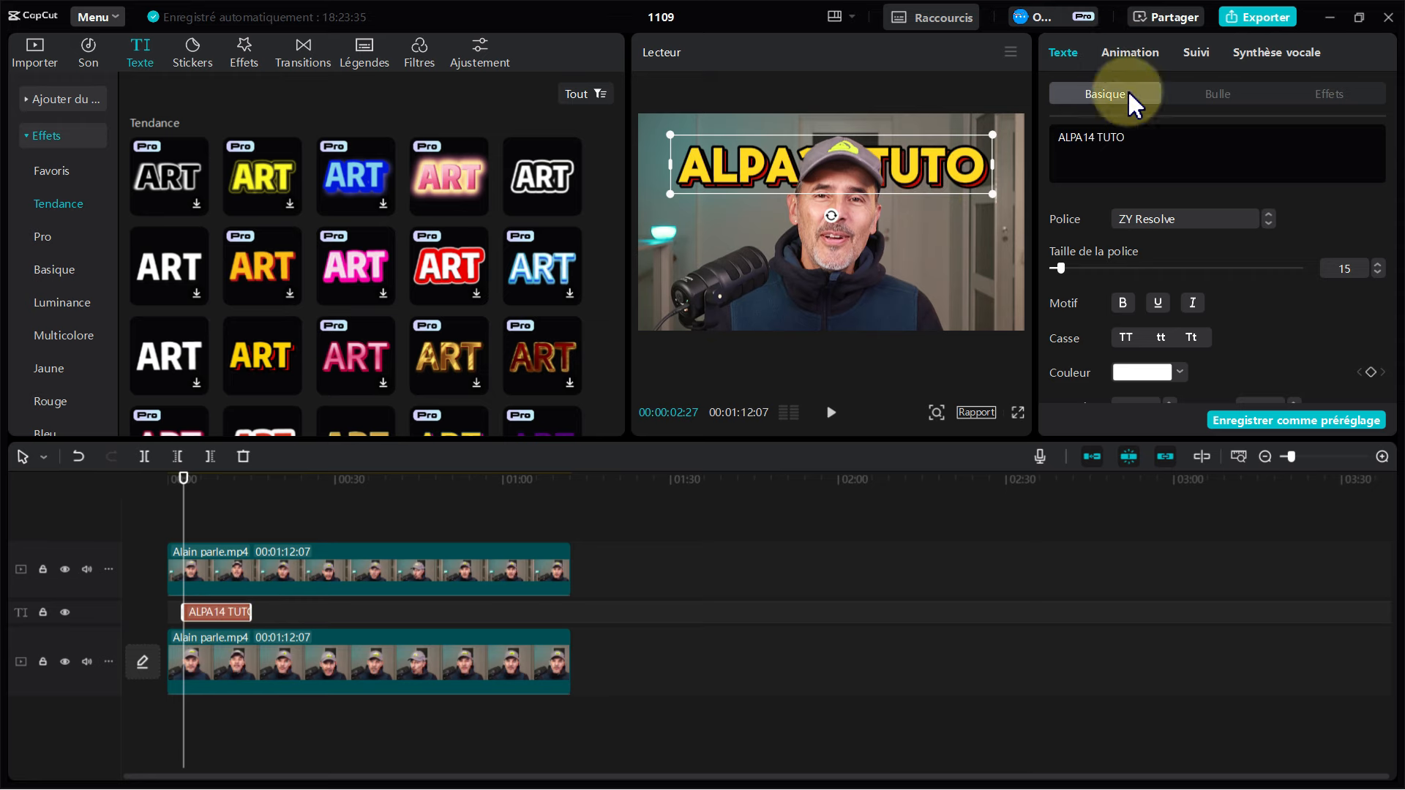
Step: Apply the golden-dust intro animation (Pous...orée) to the ALPA14 TUTO title with a 1.2 s duration and preview it
{"action": "left_click", "coordinate": [1131, 52]}
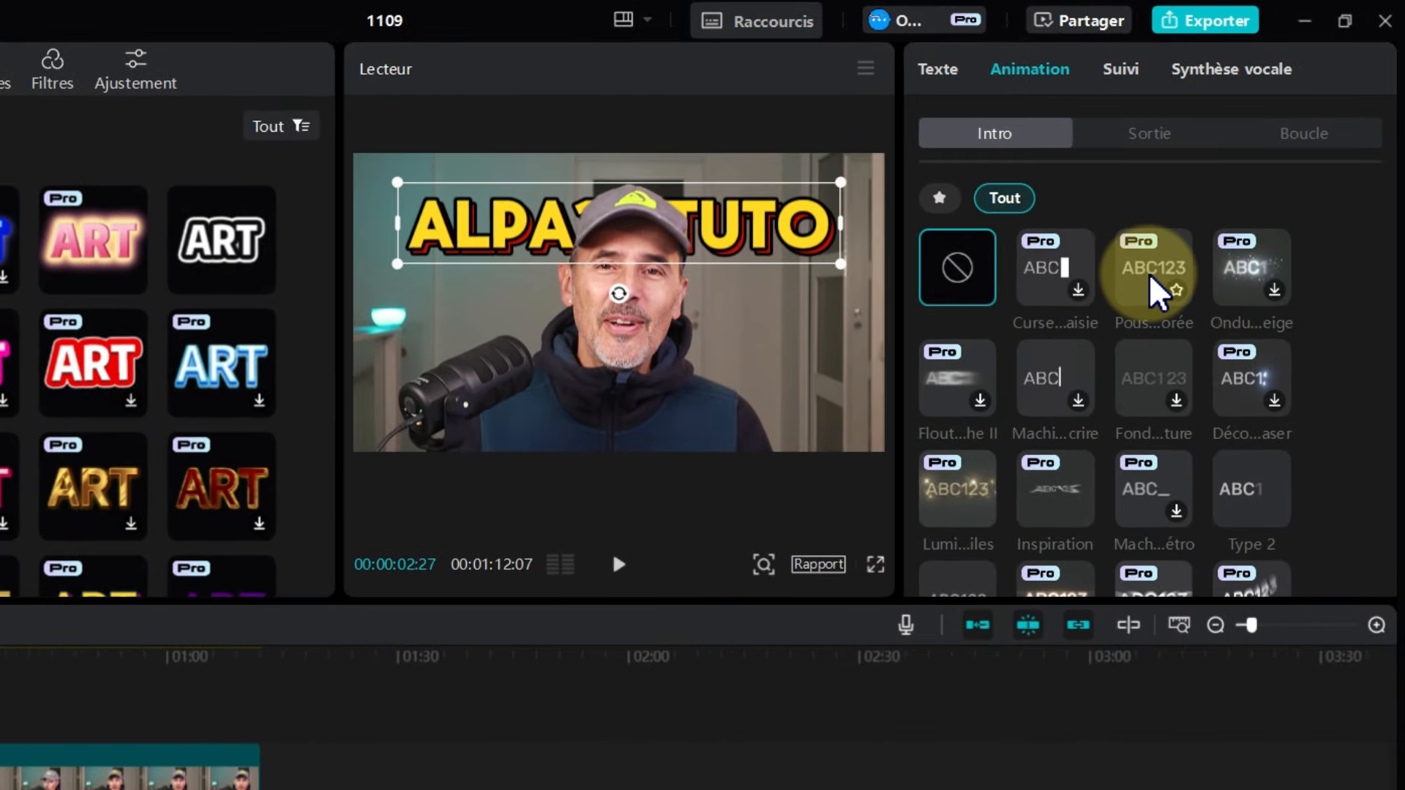
{"action": "left_click", "coordinate": [1150, 276]}
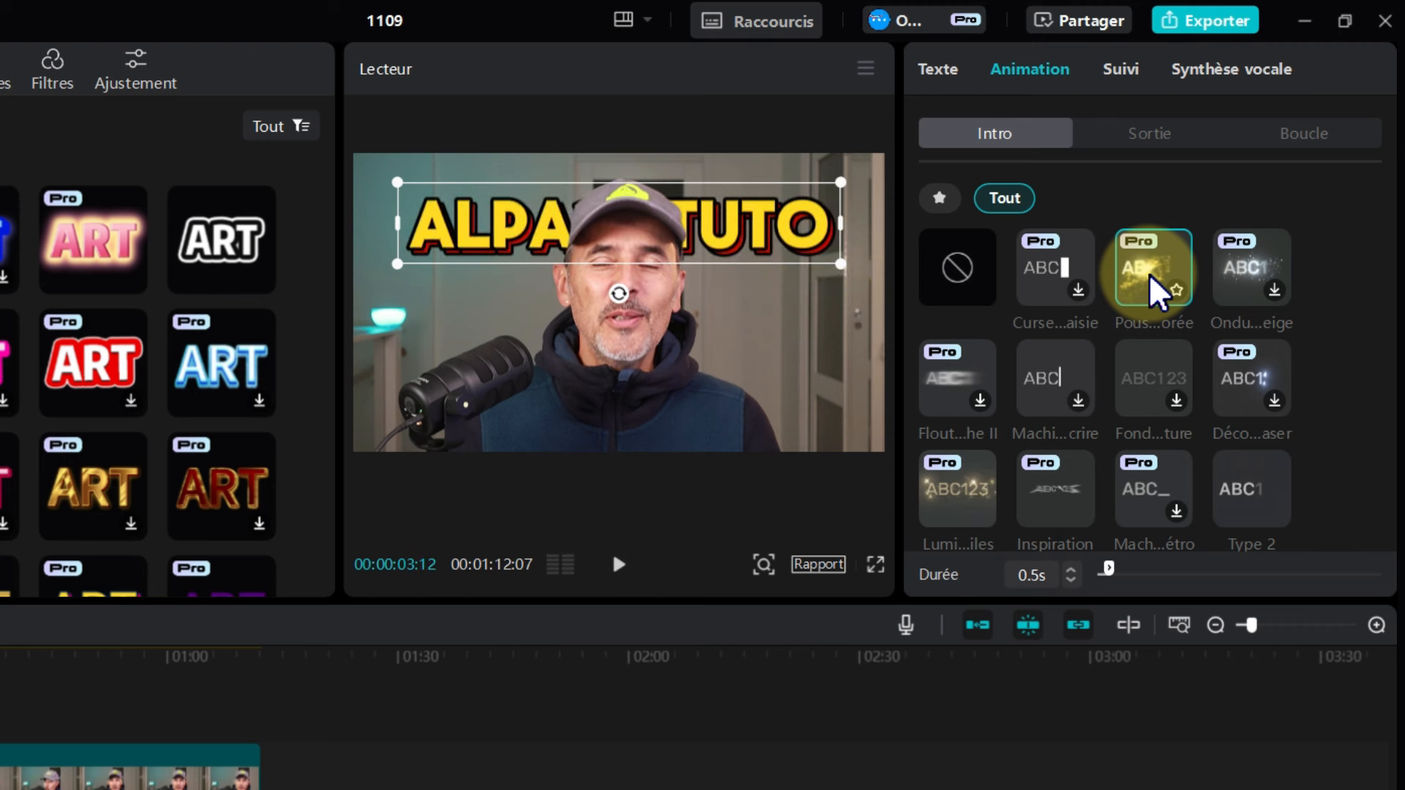
{"action": "left_click_drag", "start_coordinate": [1108, 571], "coordinate": [1126, 574]}
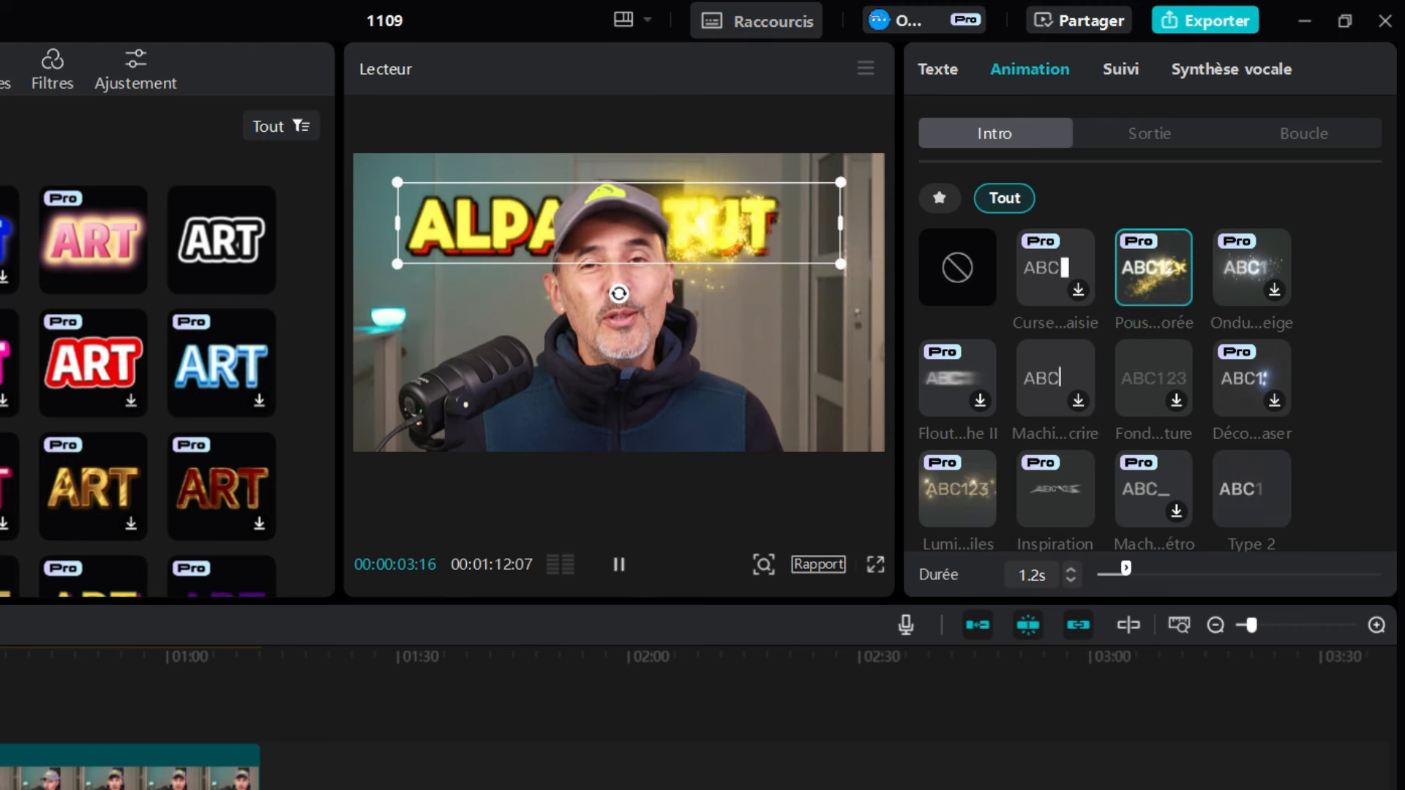
{"action": "left_click", "coordinate": [634, 593]}
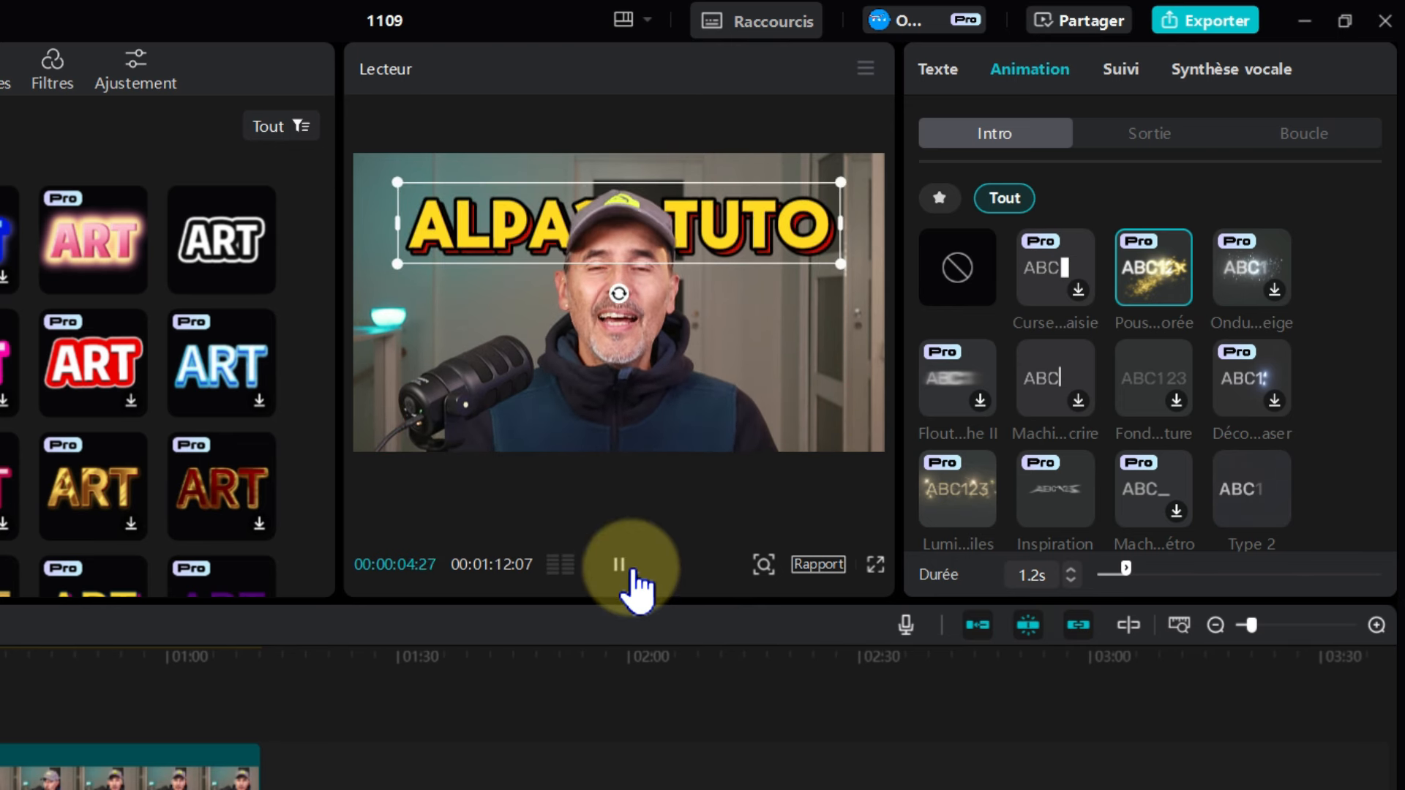
{"action": "left_click", "coordinate": [631, 572]}
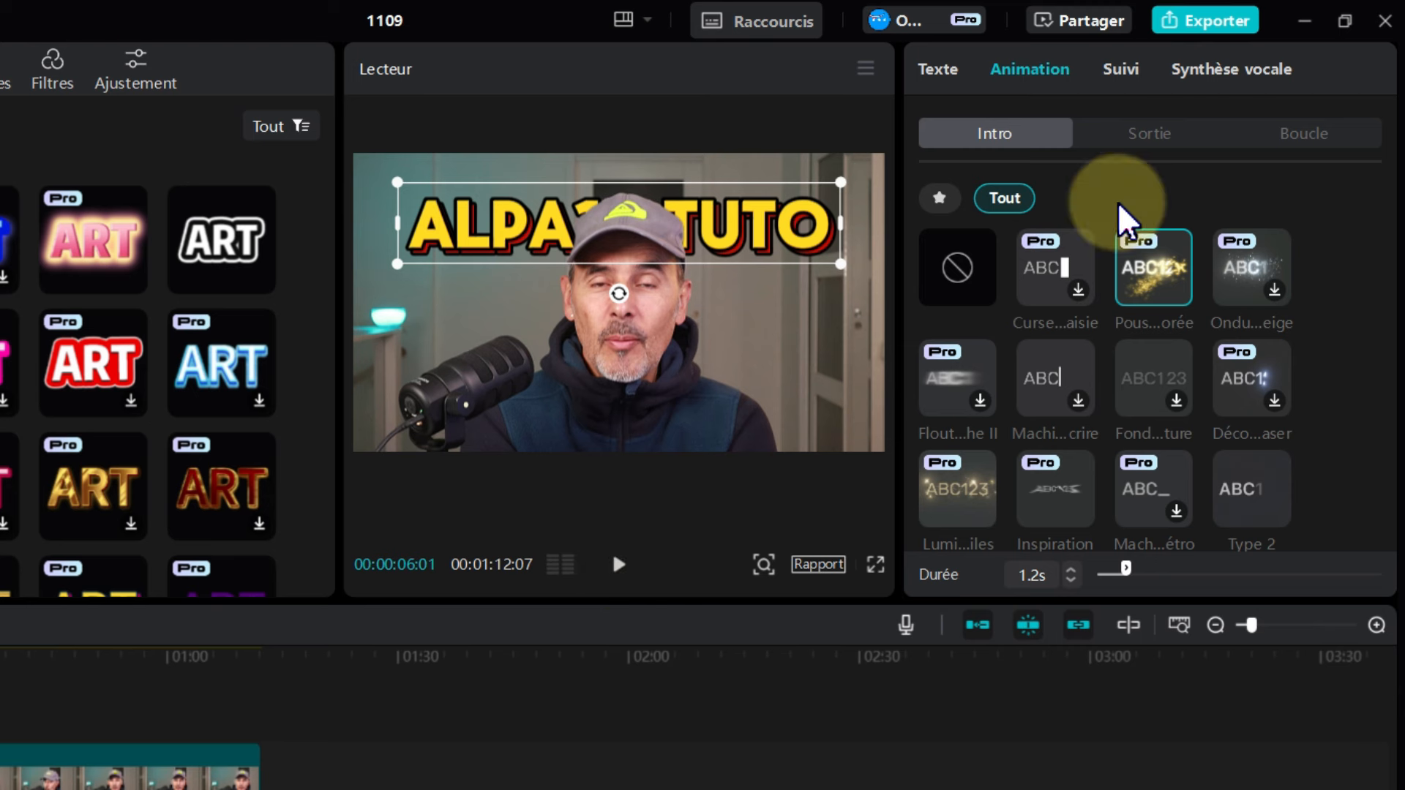
Step: Apply the Glis...uche exit animation (Sortie) to the ALPA14 TUTO title and preview it
{"action": "left_click", "coordinate": [1152, 139]}
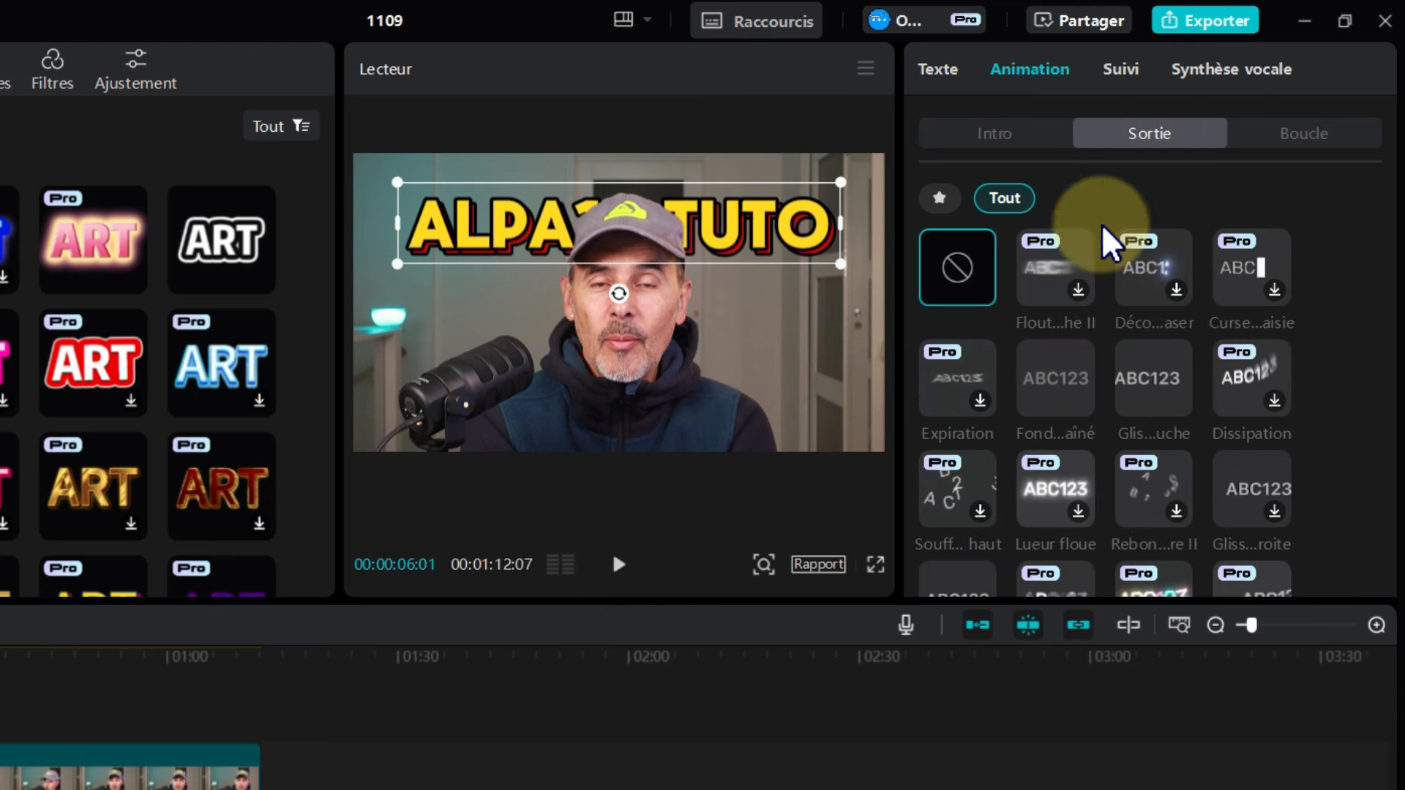
{"action": "left_click", "coordinate": [1163, 399]}
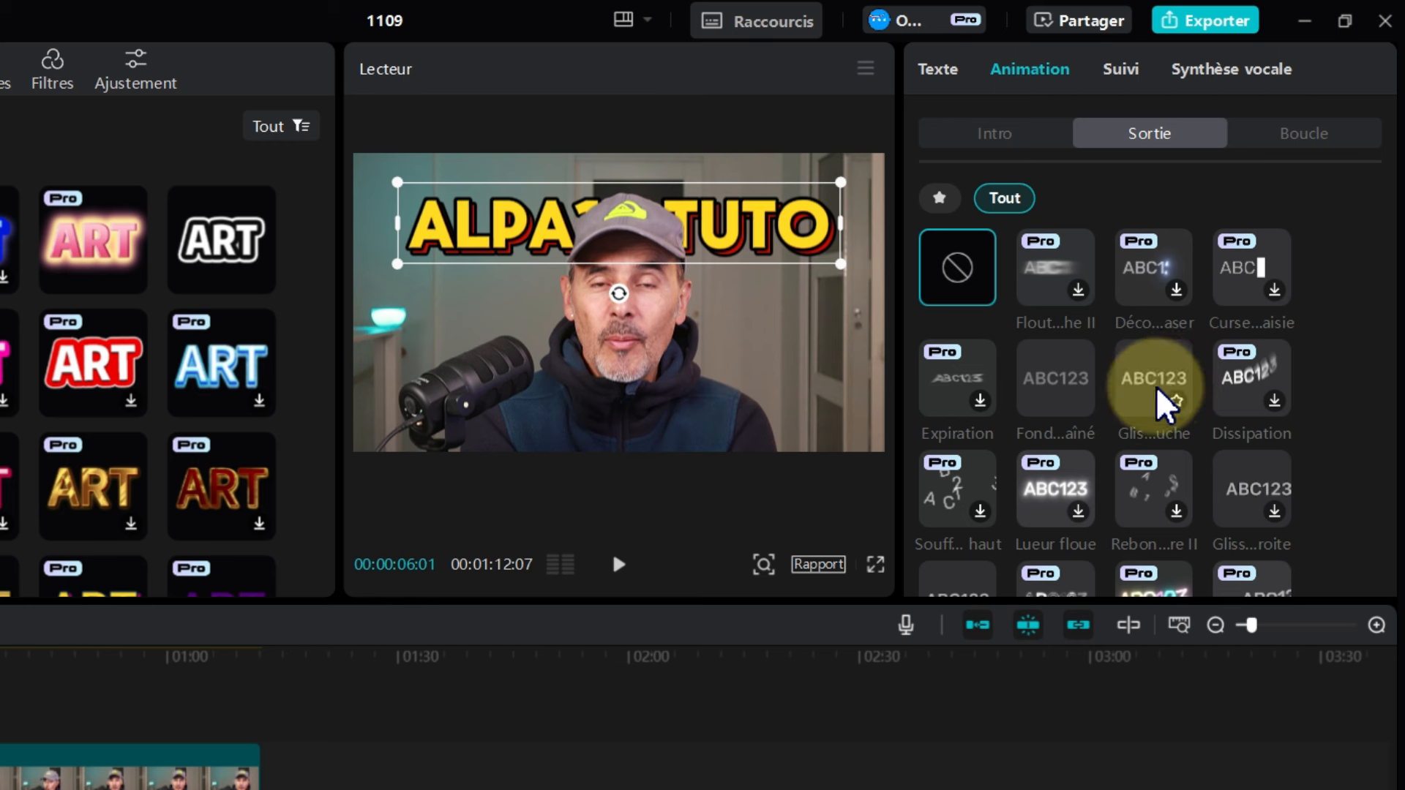
{"action": "left_click", "coordinate": [1163, 399]}
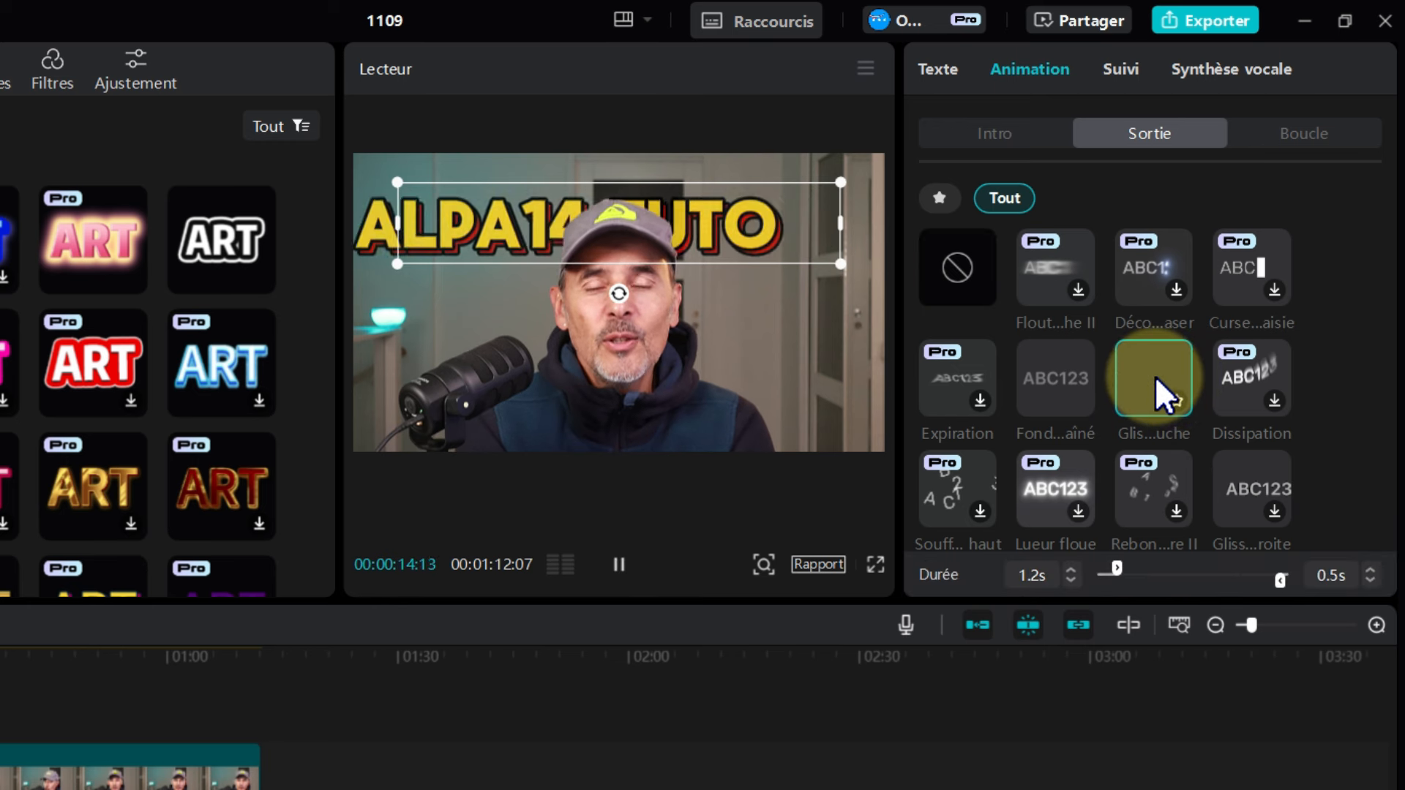
{"action": "left_click", "coordinate": [618, 565]}
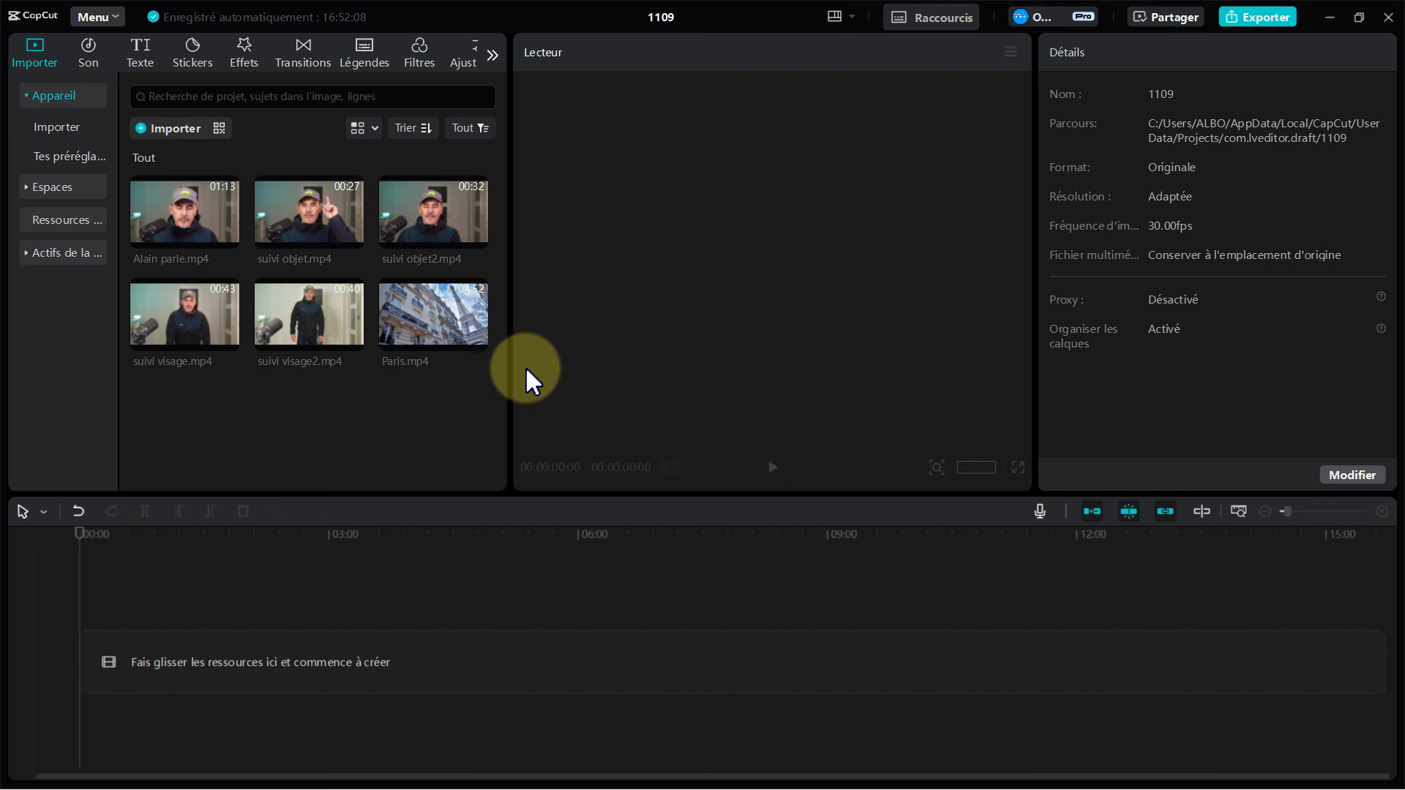
Step: Add Paris.mp4 to the empty timeline and select the clip
{"action": "left_click_drag", "start_coordinate": [425, 310], "coordinate": [200, 647]}
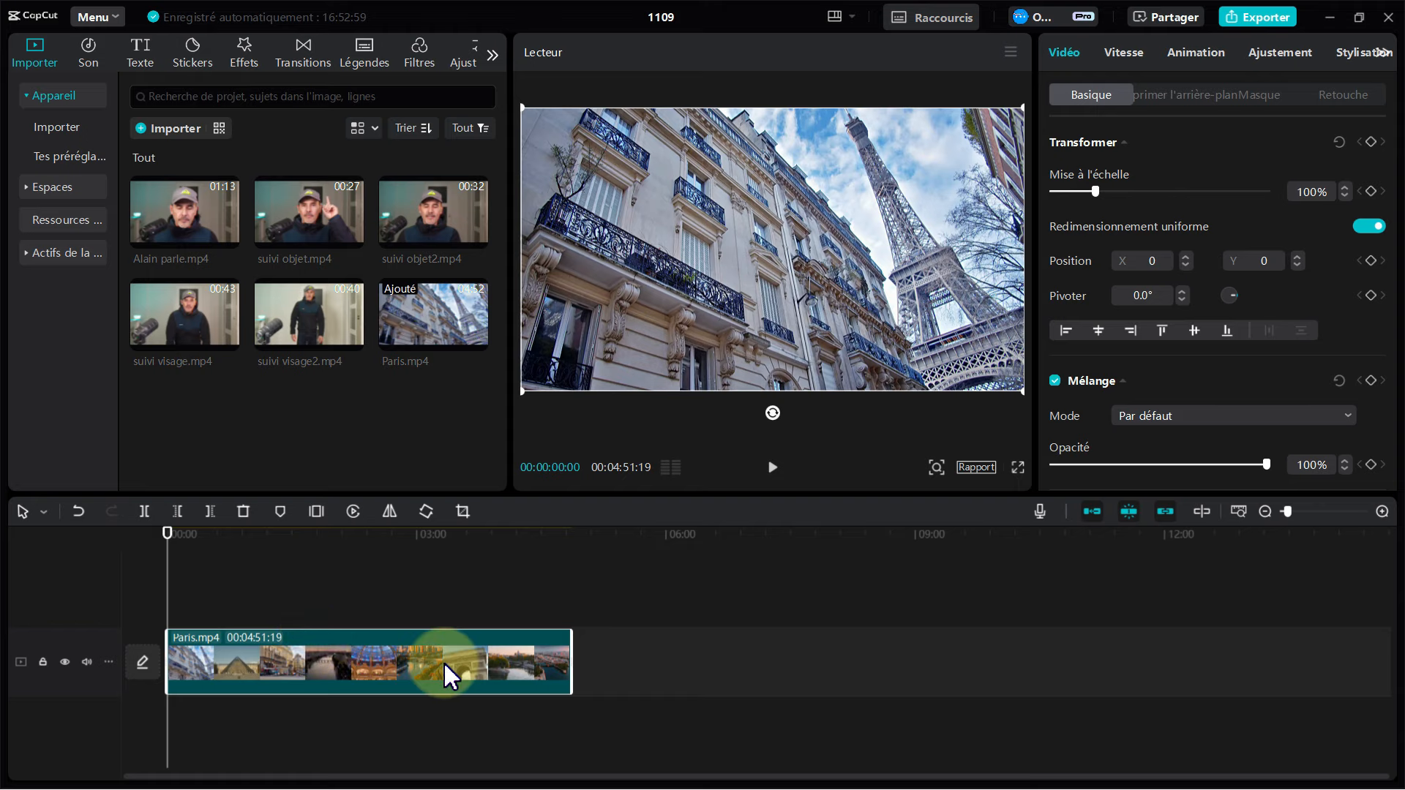
{"action": "left_click_drag", "start_coordinate": [166, 548], "coordinate": [163, 595]}
{"action": "left_click", "coordinate": [235, 653]}
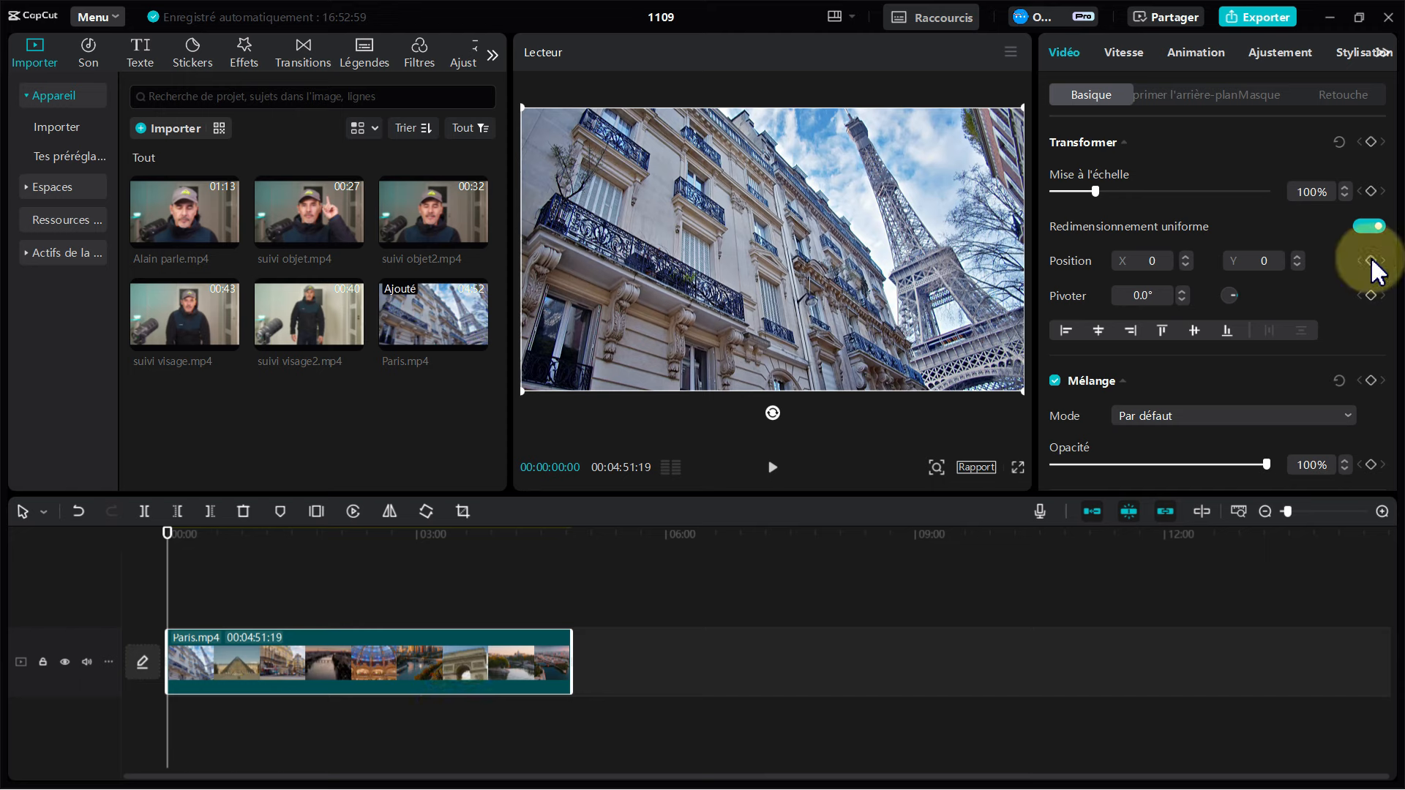
Step: Split the Paris.mp4 clip into separate scenes with scene detection (Division de scènes)
{"action": "left_click", "coordinate": [1382, 511]}
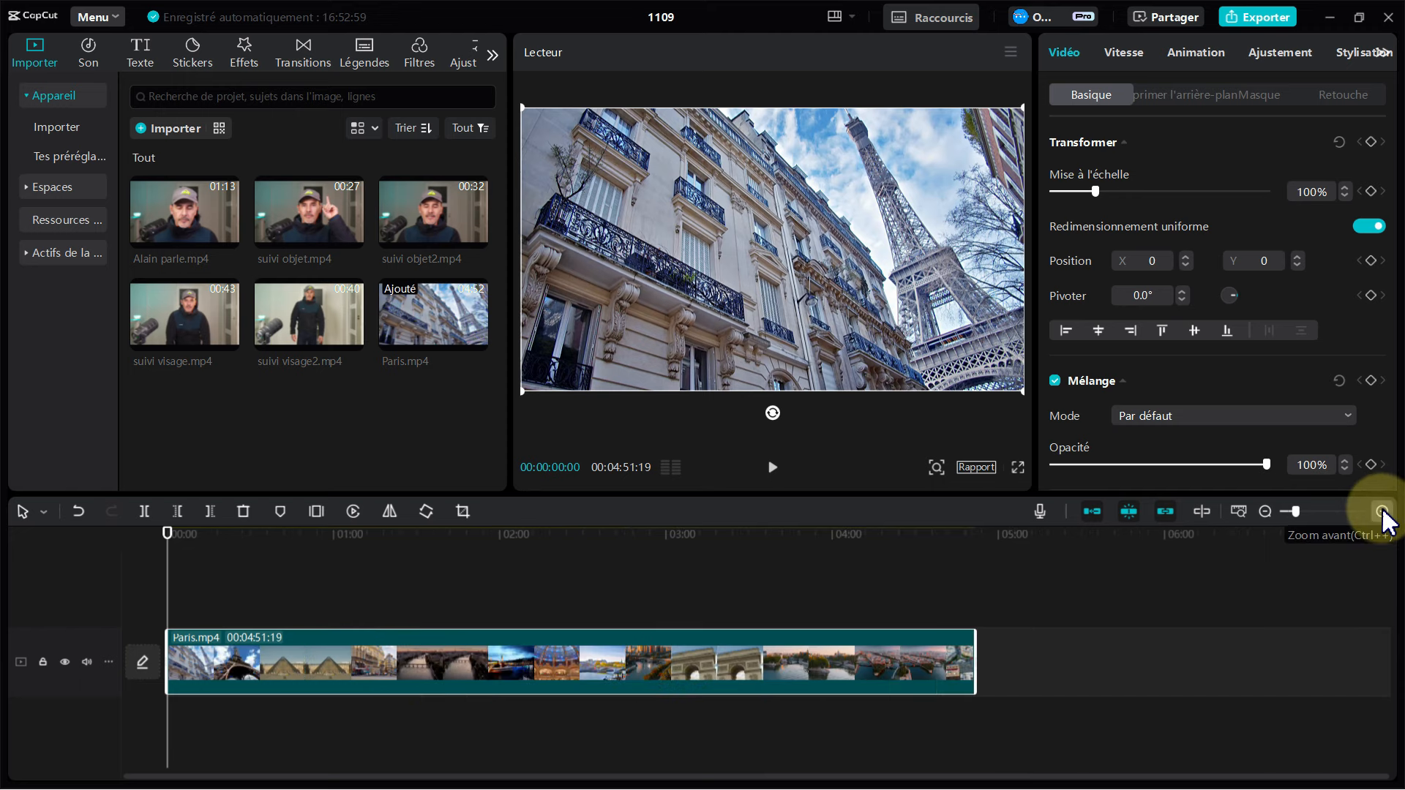
{"action": "right_click", "coordinate": [503, 662]}
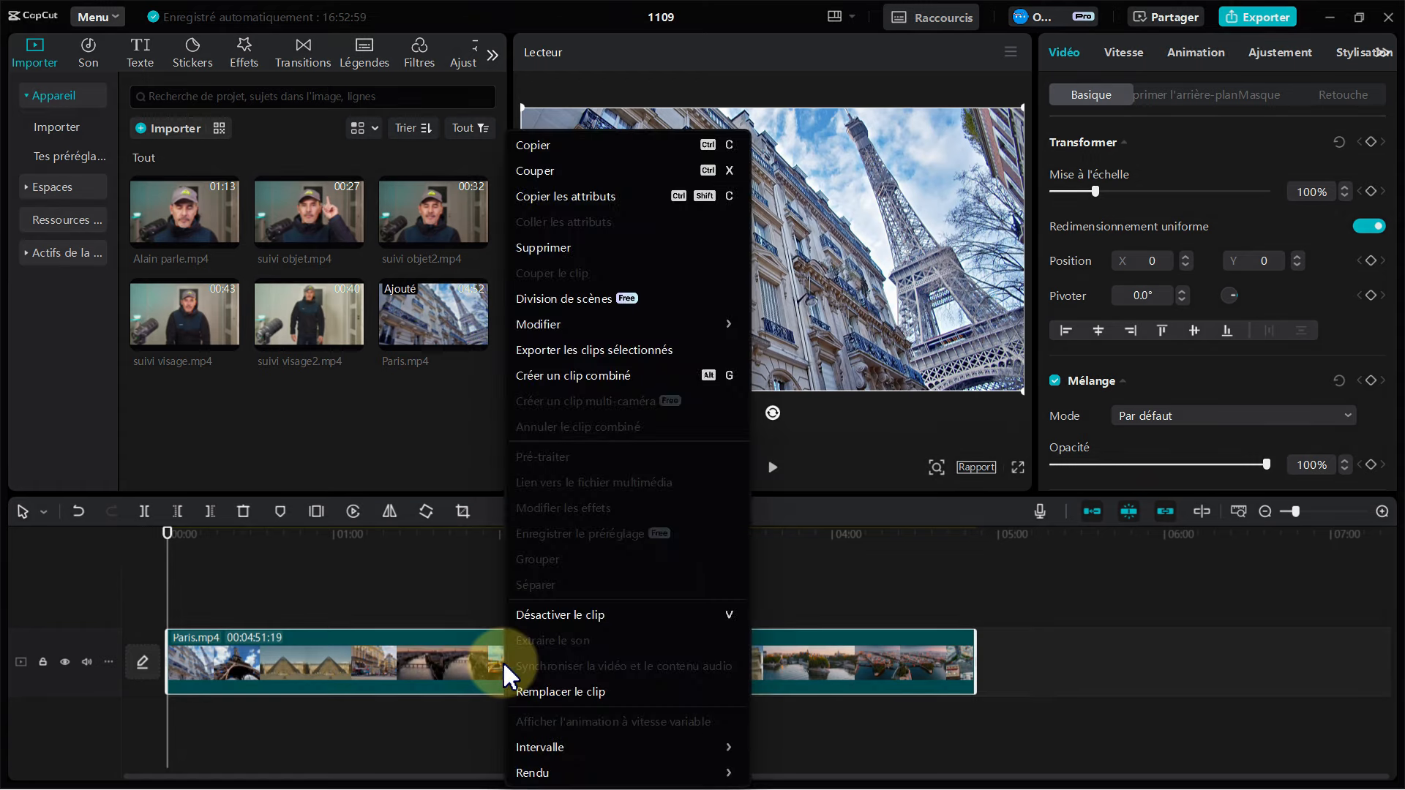
{"action": "left_click", "coordinate": [529, 300]}
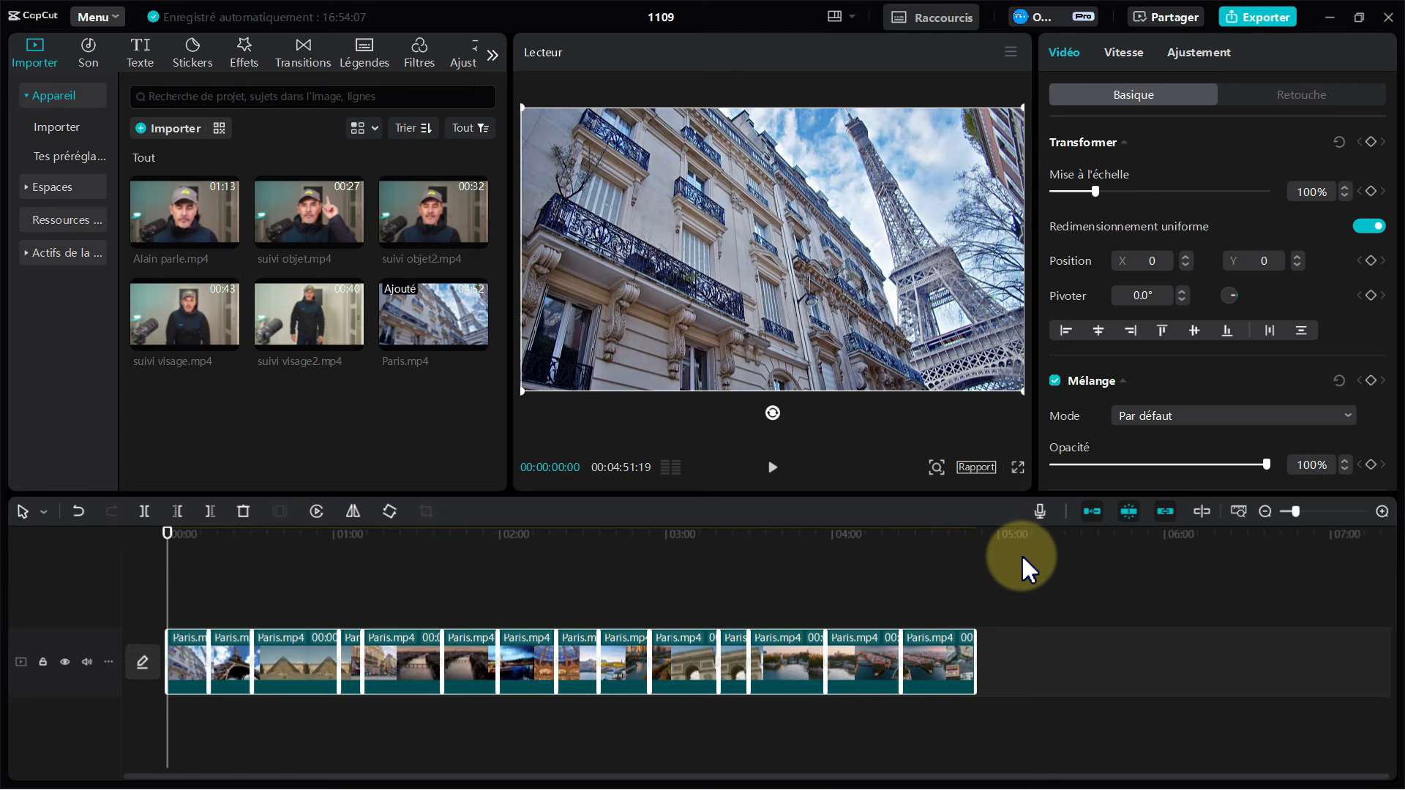
Step: Move the Eiffel Tower scene after the Louvre pyramid scene and trim about 7 seconds off its end
{"action": "left_click", "coordinate": [1382, 511]}
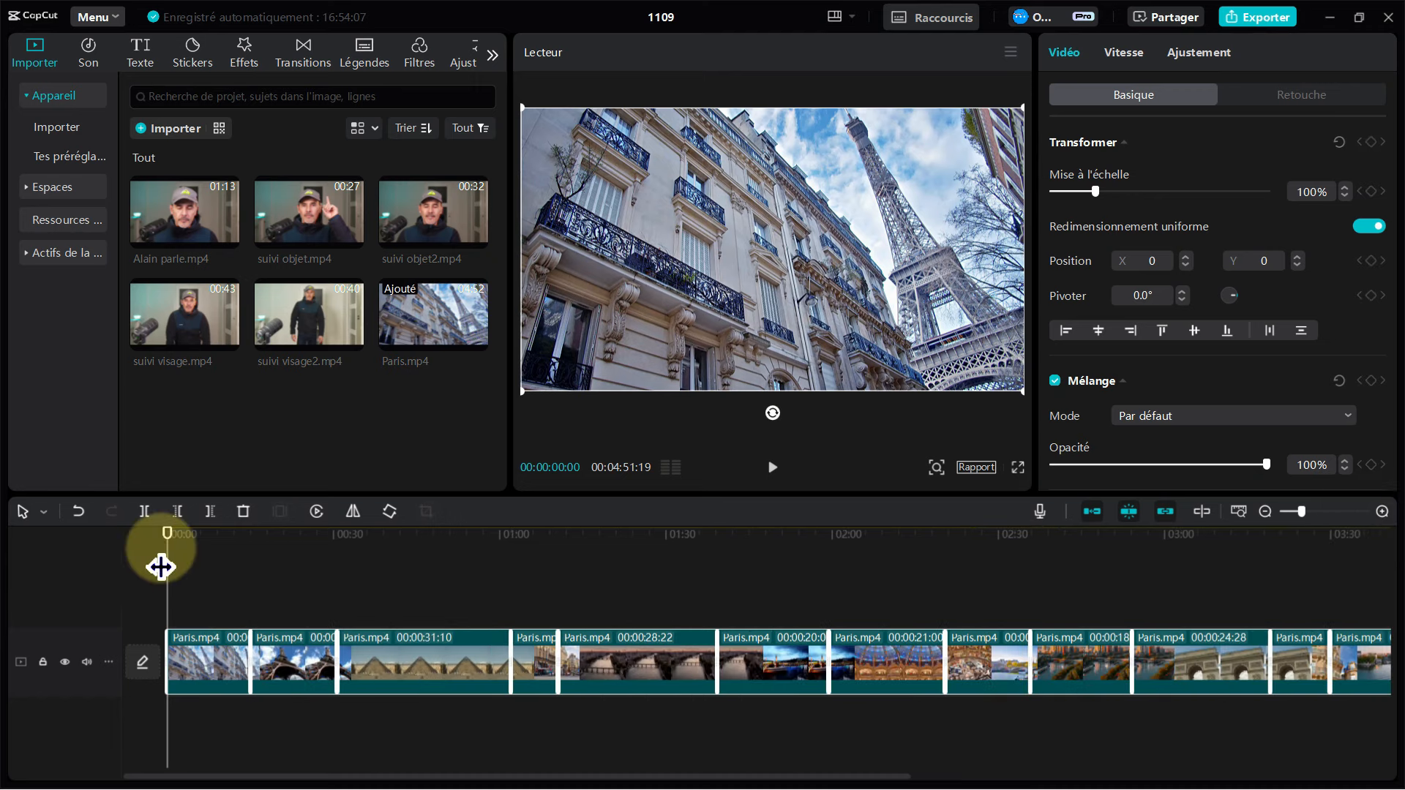
{"action": "left_click_drag", "start_coordinate": [173, 547], "coordinate": [217, 597]}
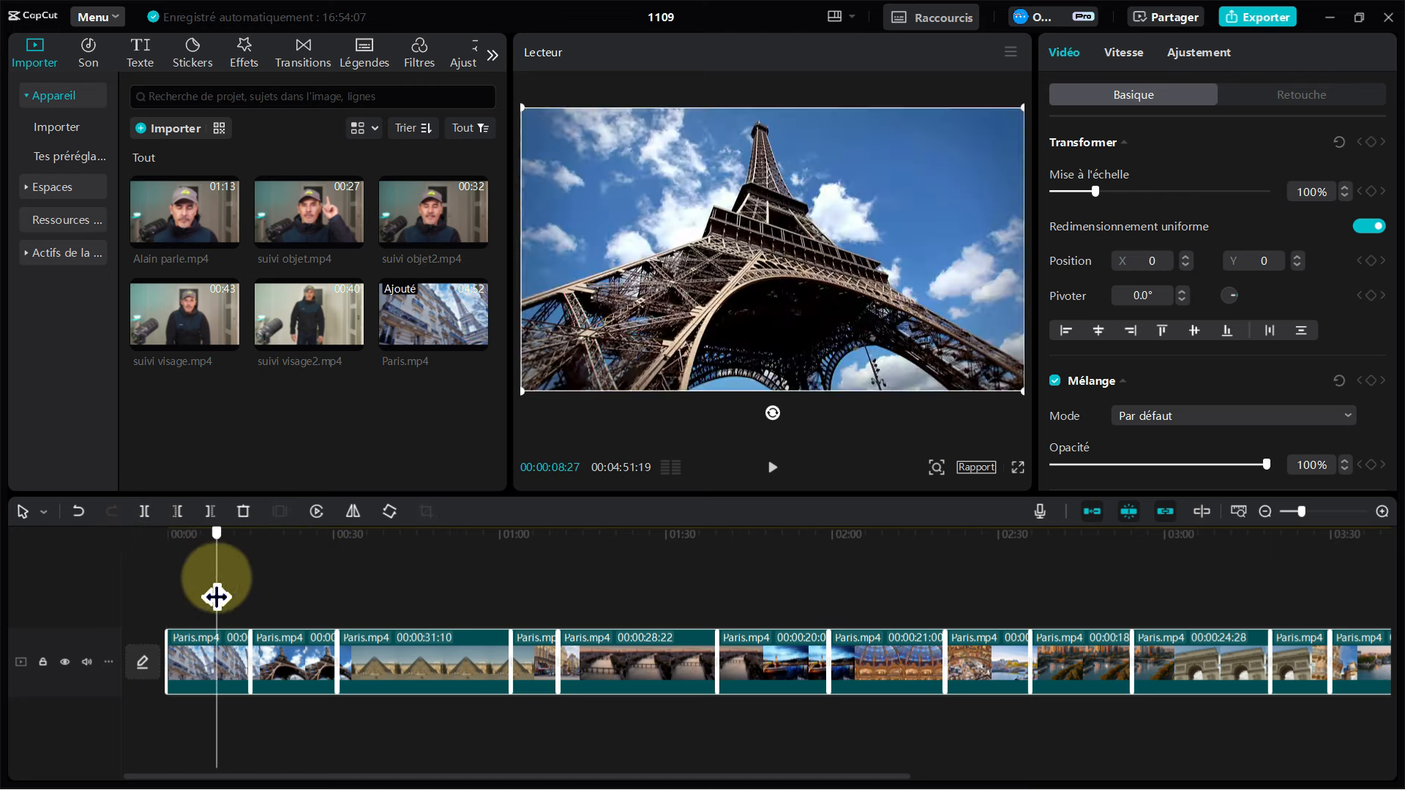
{"action": "left_click", "coordinate": [321, 590]}
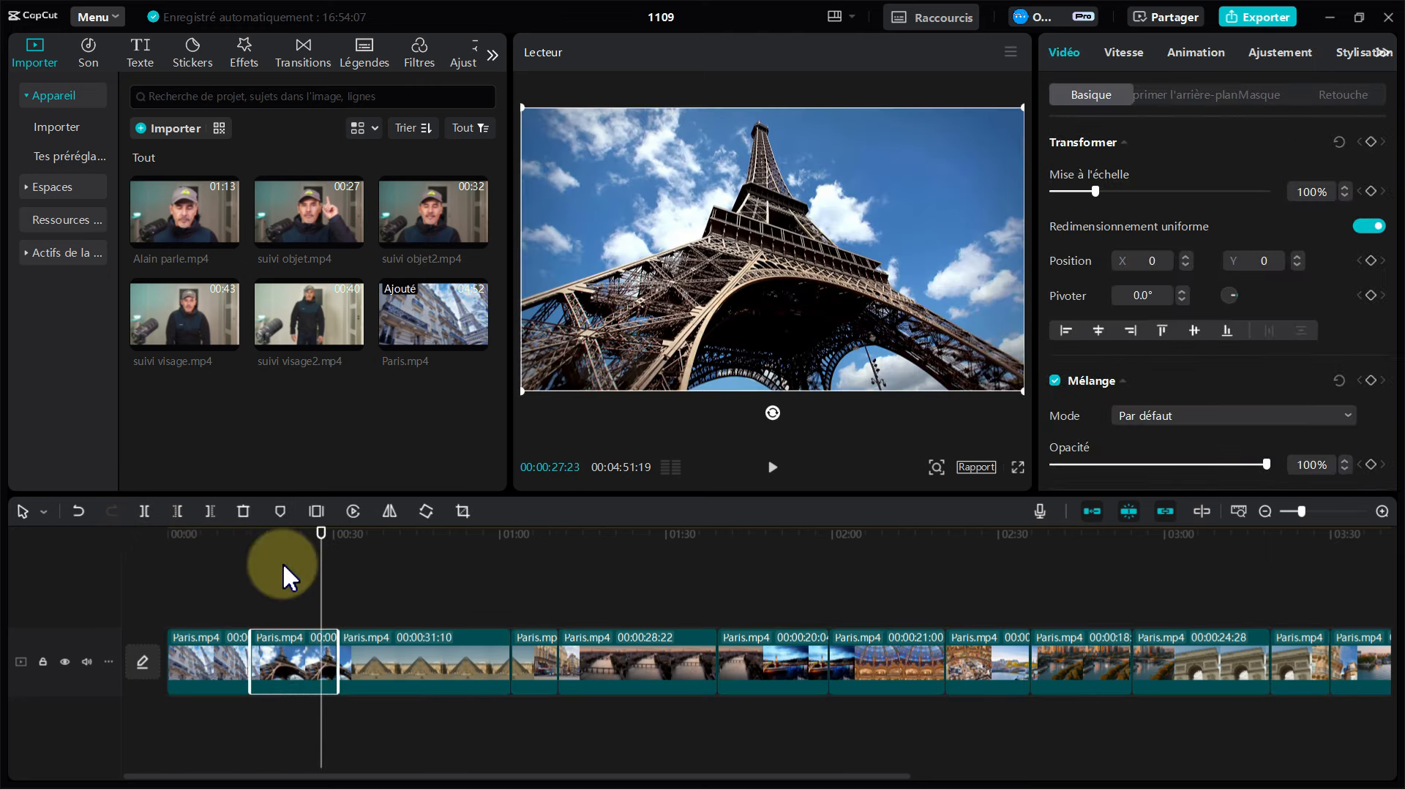
{"action": "left_click_drag", "start_coordinate": [290, 678], "coordinate": [434, 673]}
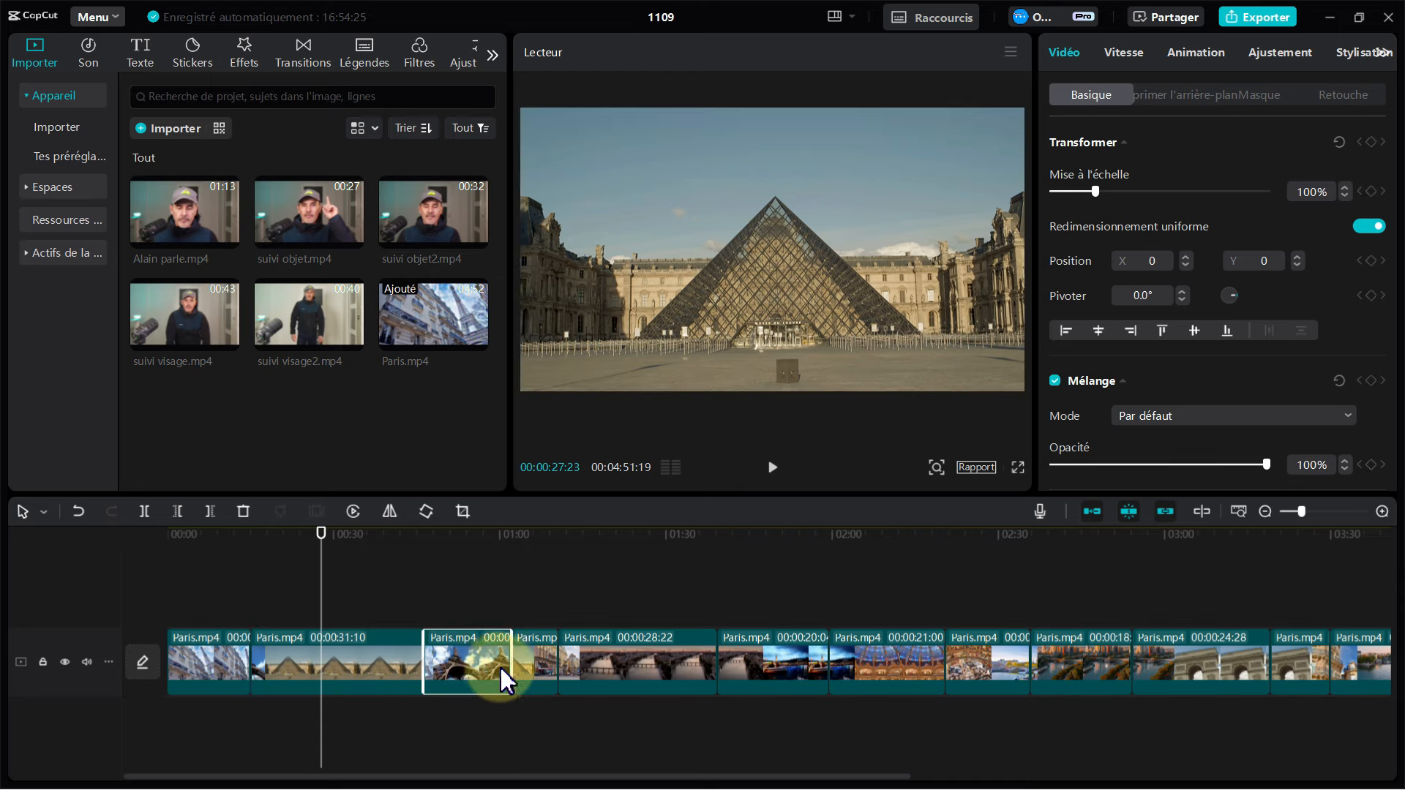
{"action": "left_click_drag", "start_coordinate": [511, 665], "coordinate": [470, 662]}
Step: Add the Rétrécissement transition between the first scene and the Louvre pyramid scene, and apply it to all clips
{"action": "left_click_drag", "start_coordinate": [325, 556], "coordinate": [246, 570]}
{"action": "left_click", "coordinate": [297, 652]}
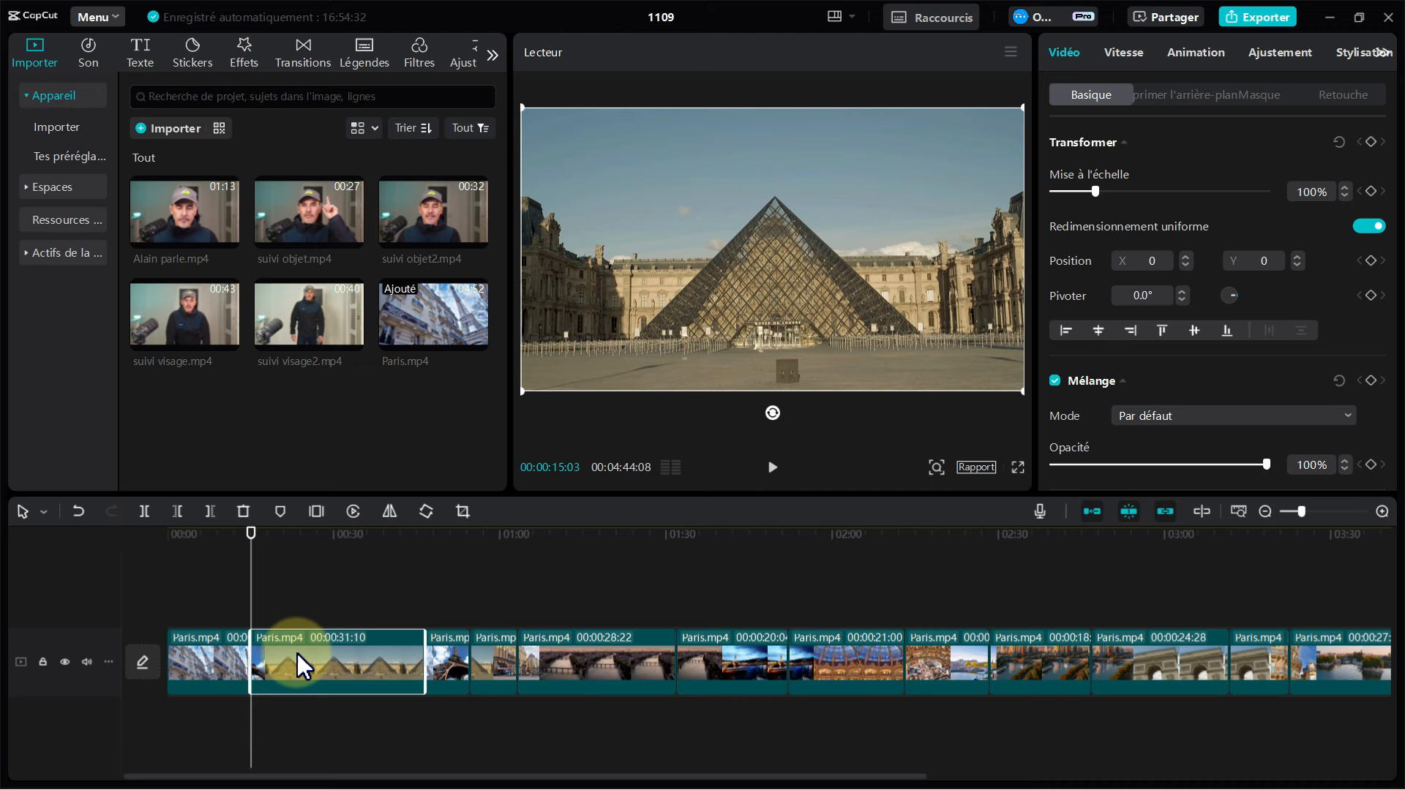
{"action": "left_click", "coordinate": [298, 42]}
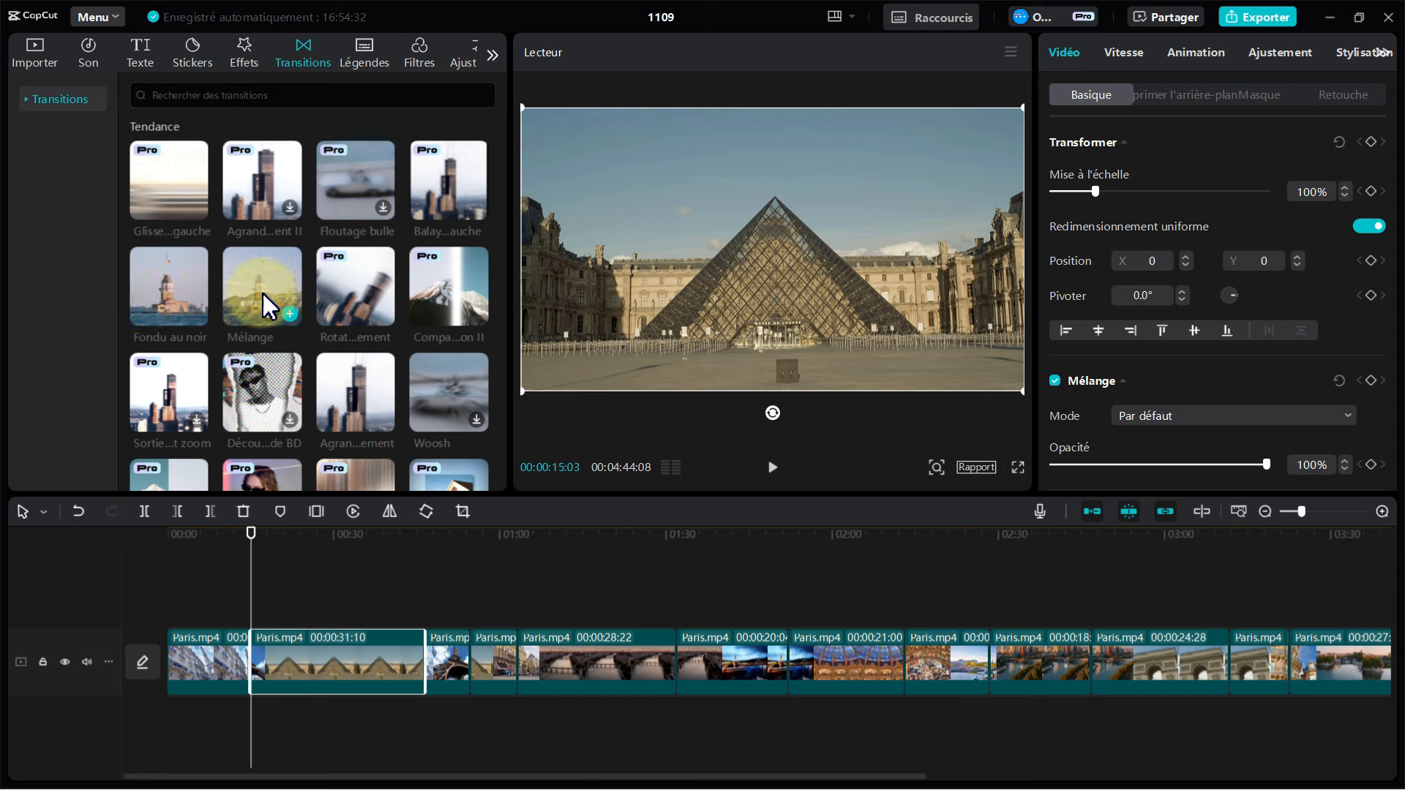
{"action": "scroll", "coordinate": [194, 311], "scroll_direction": "down", "scroll_amount": 2}
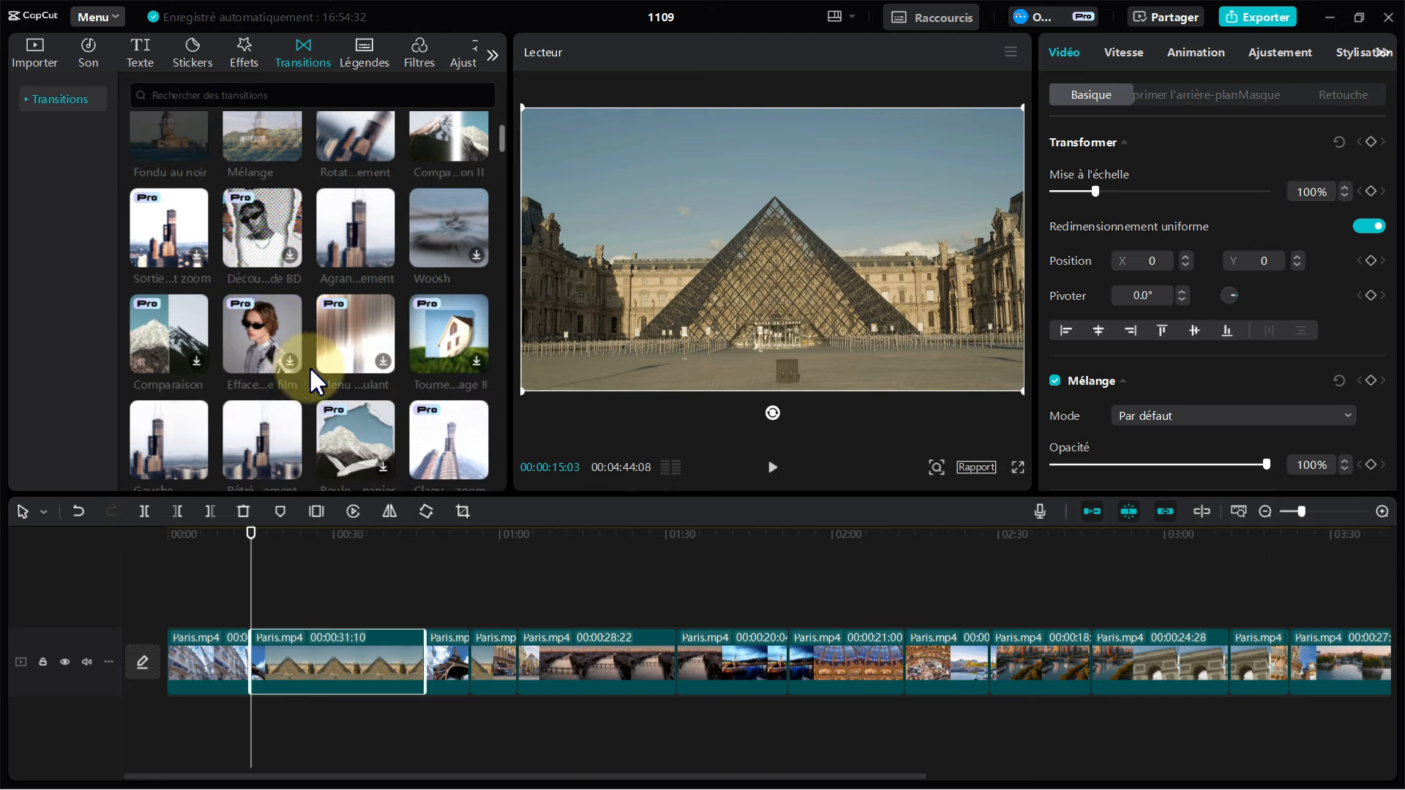
{"action": "scroll", "coordinate": [264, 395], "scroll_direction": "down", "scroll_amount": 1}
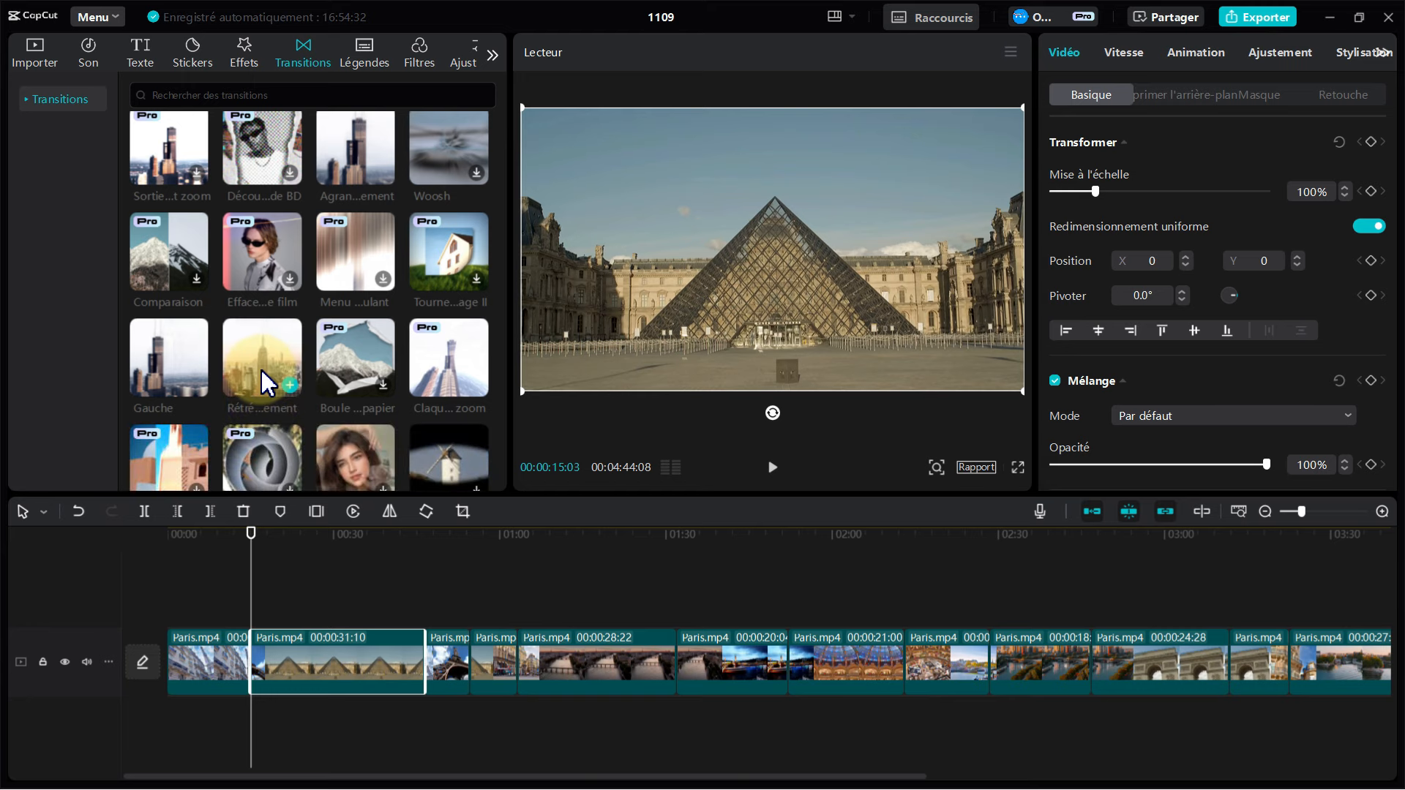
{"action": "mouse_move", "coordinate": [261, 370]}
{"action": "left_mouse_down"}
{"action": "mouse_move", "coordinate": [269, 609]}
{"action": "mouse_move", "coordinate": [248, 660]}
{"action": "left_mouse_up"}
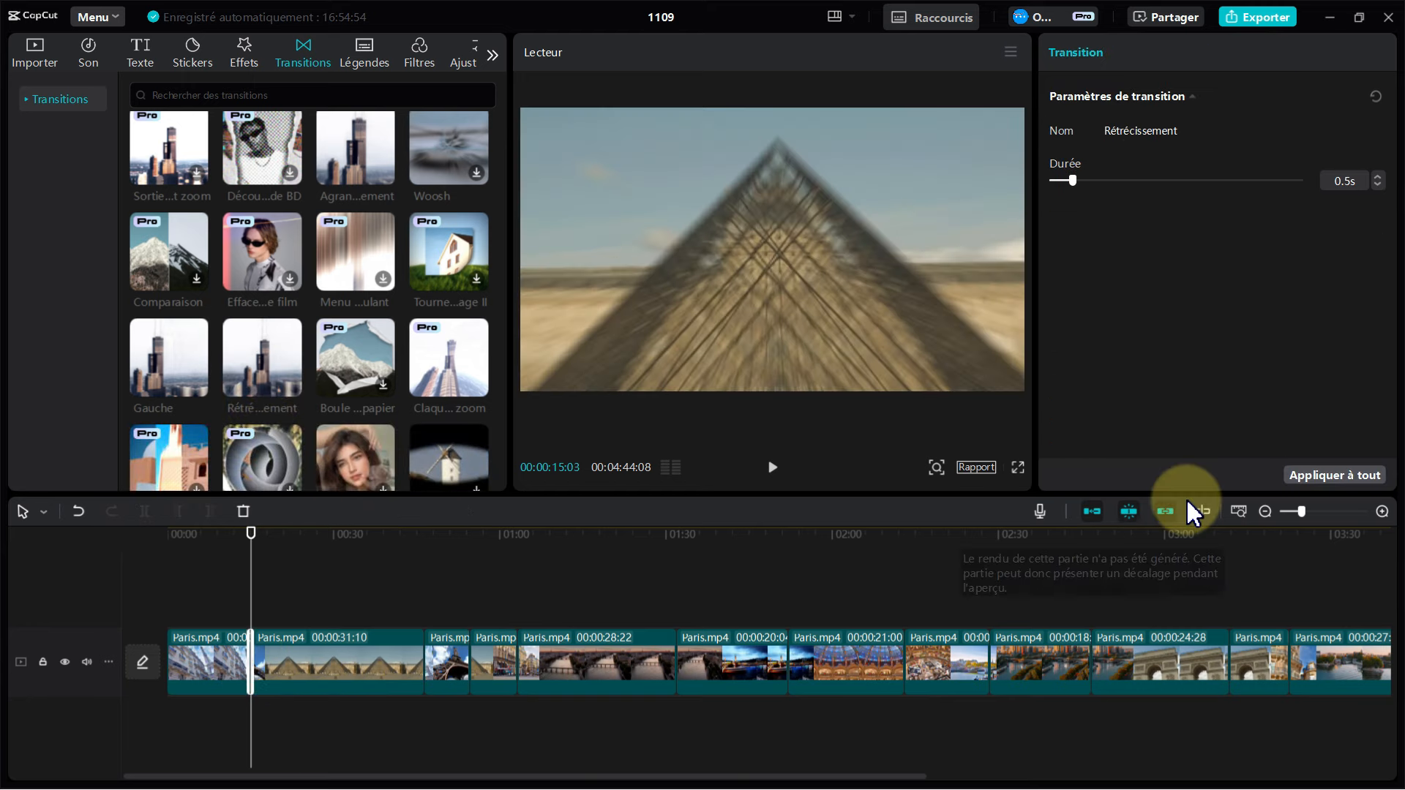
{"action": "left_click", "coordinate": [1314, 474]}
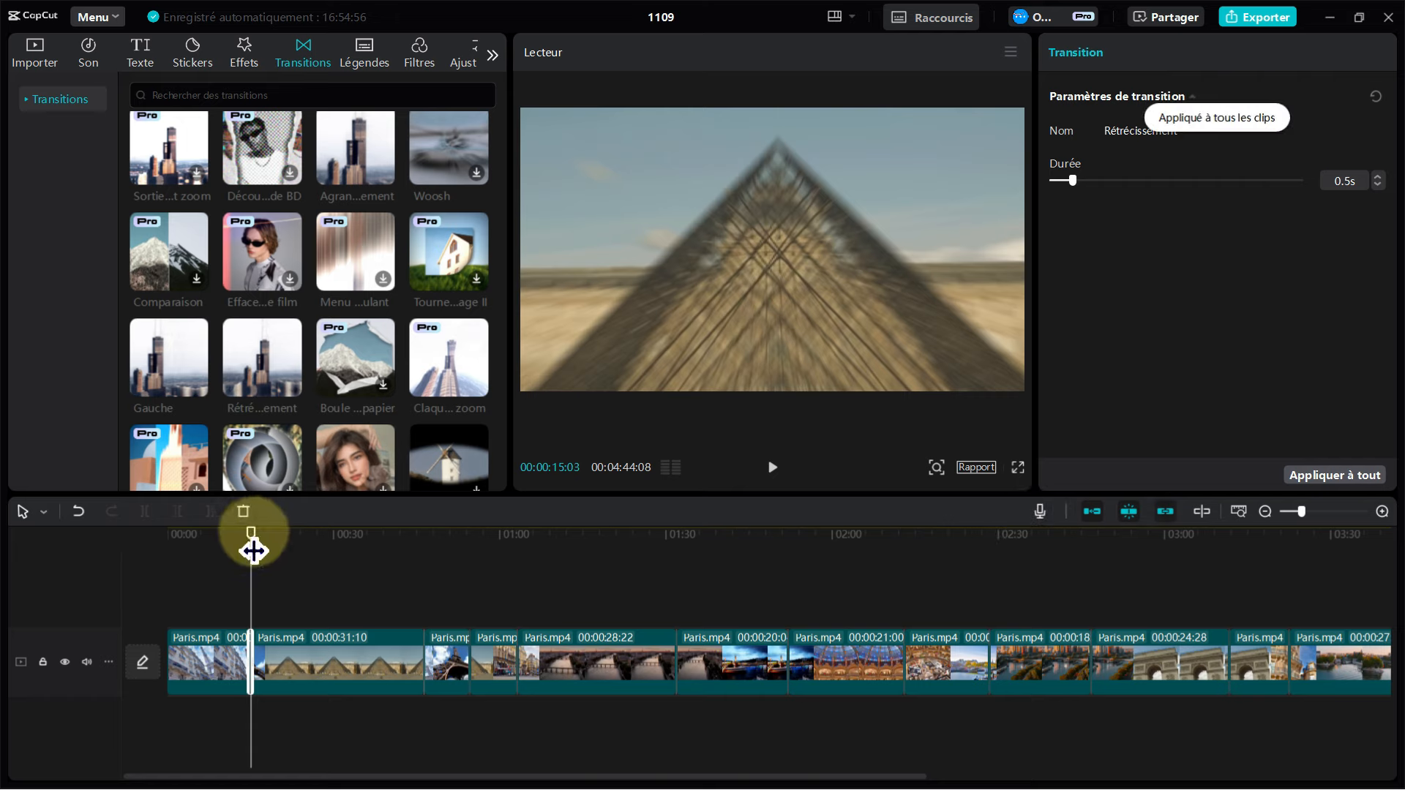
Step: Play the timeline from just before the first transition to preview it
{"action": "left_click_drag", "start_coordinate": [251, 540], "coordinate": [238, 545]}
{"action": "left_click", "coordinate": [771, 467]}
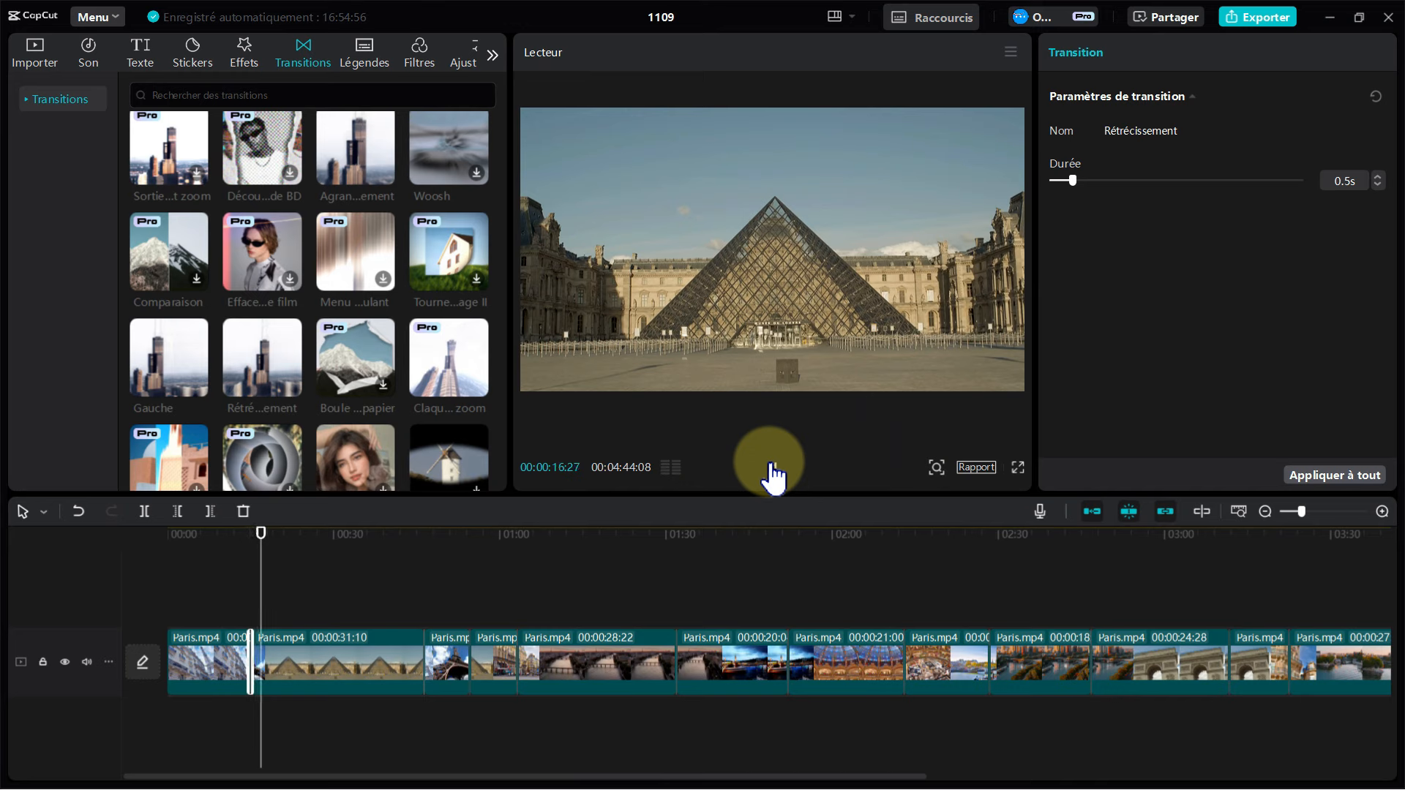
{"action": "left_click", "coordinate": [770, 467]}
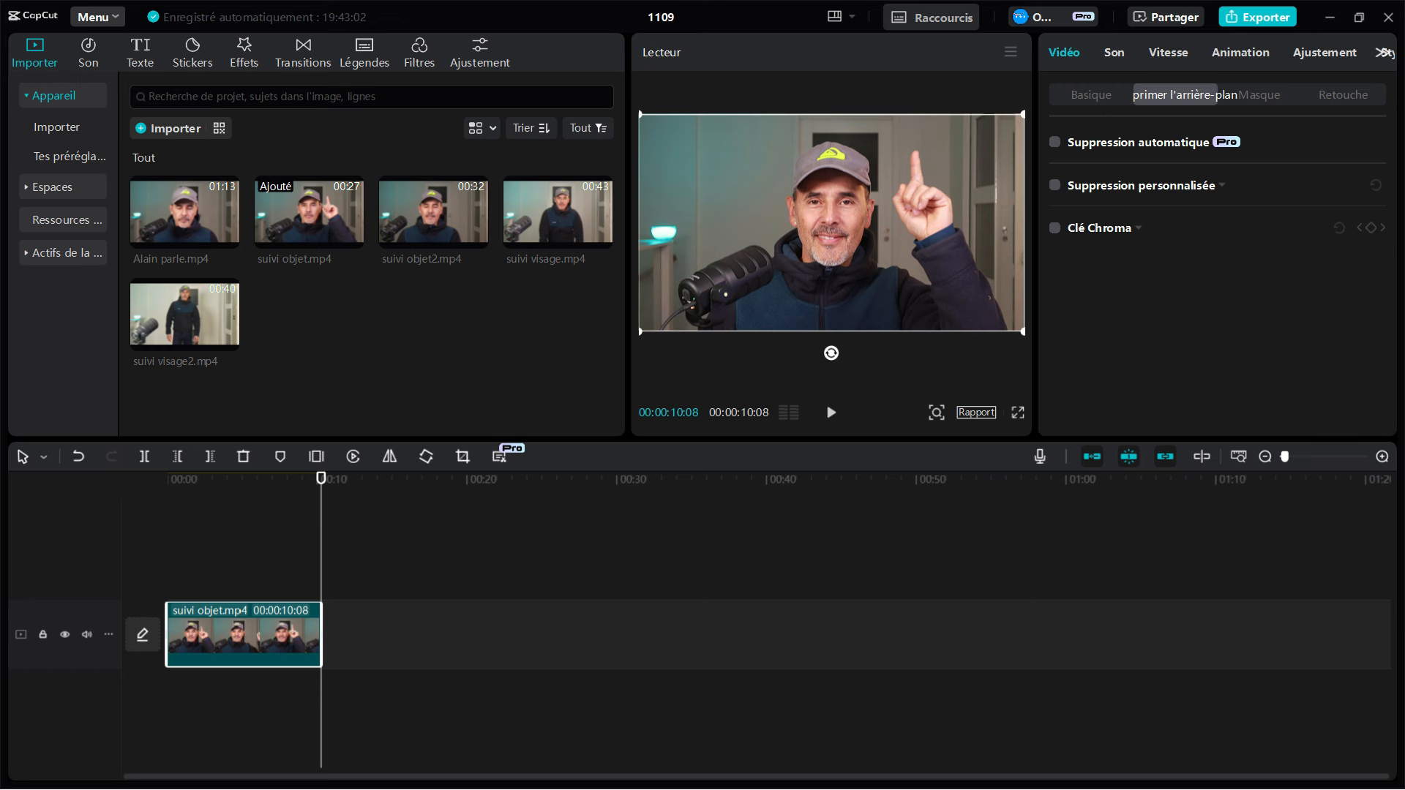
Step: Play the suivi objet.mp4 clip from the start of the timeline
{"action": "left_click_drag", "start_coordinate": [320, 486], "coordinate": [164, 502]}
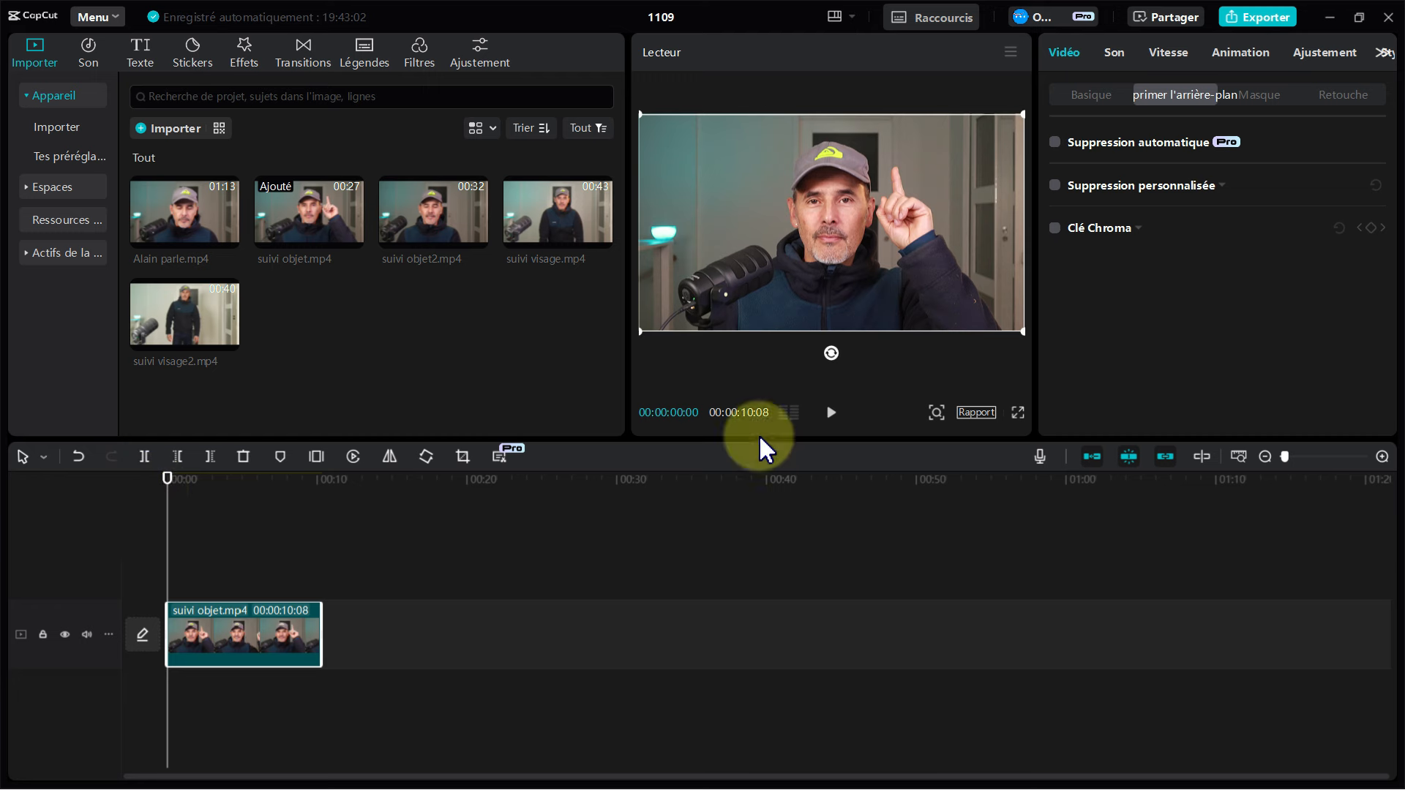
{"action": "left_click", "coordinate": [831, 413]}
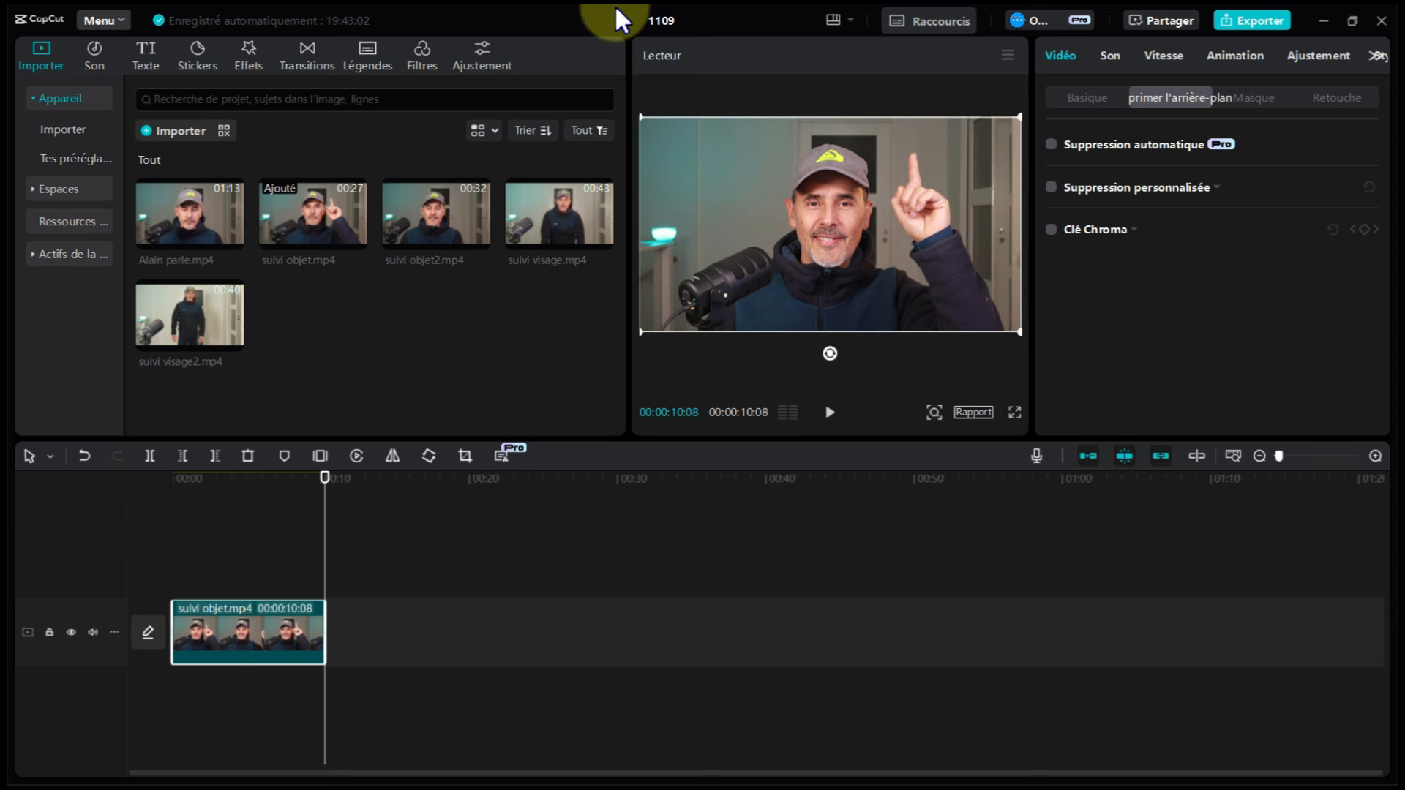
Step: Add the pink-purple SUBSCRIBE sticker over the full length of the suivi objet.mp4 clip and position it above the raised finger
{"action": "left_click", "coordinate": [199, 59]}
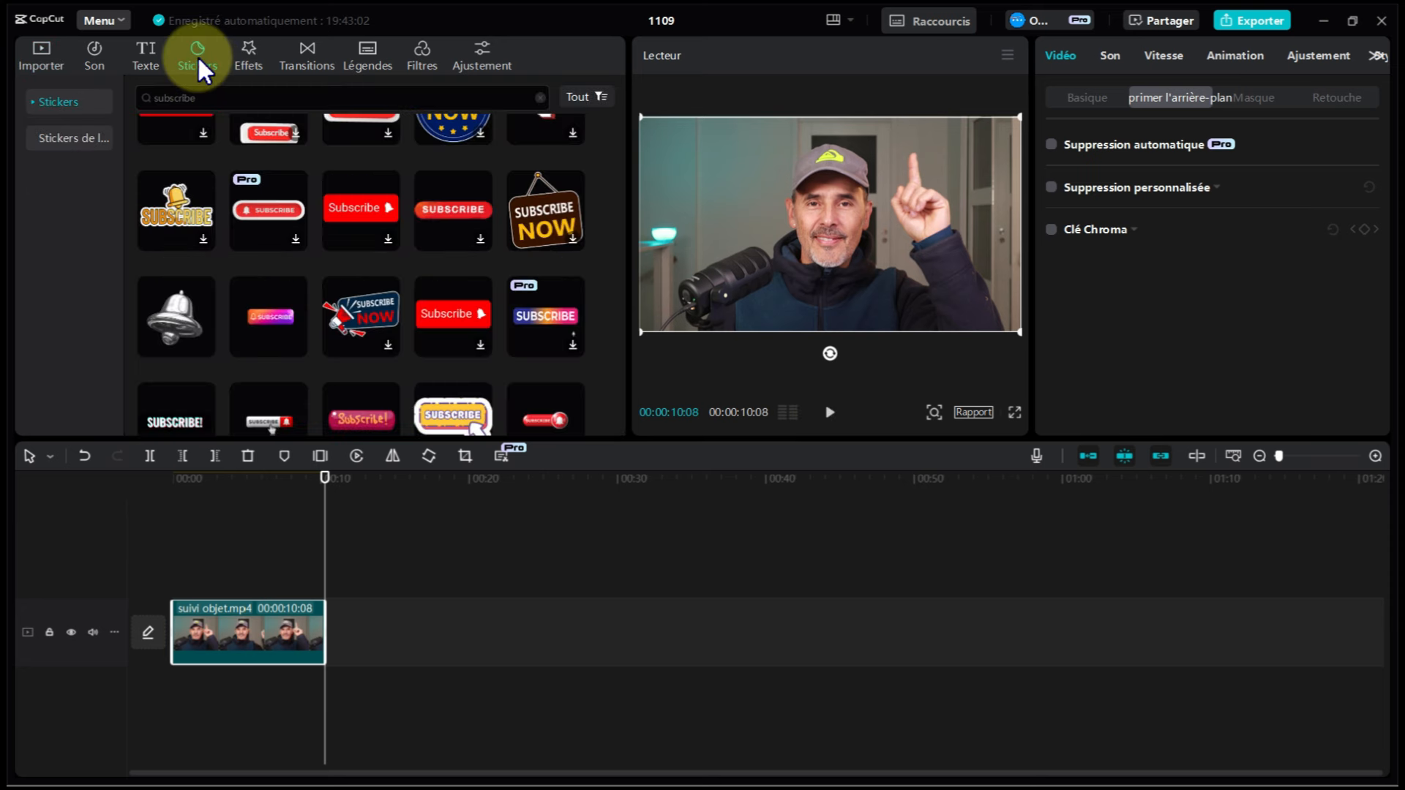
{"action": "left_click_drag", "start_coordinate": [257, 315], "coordinate": [178, 584]}
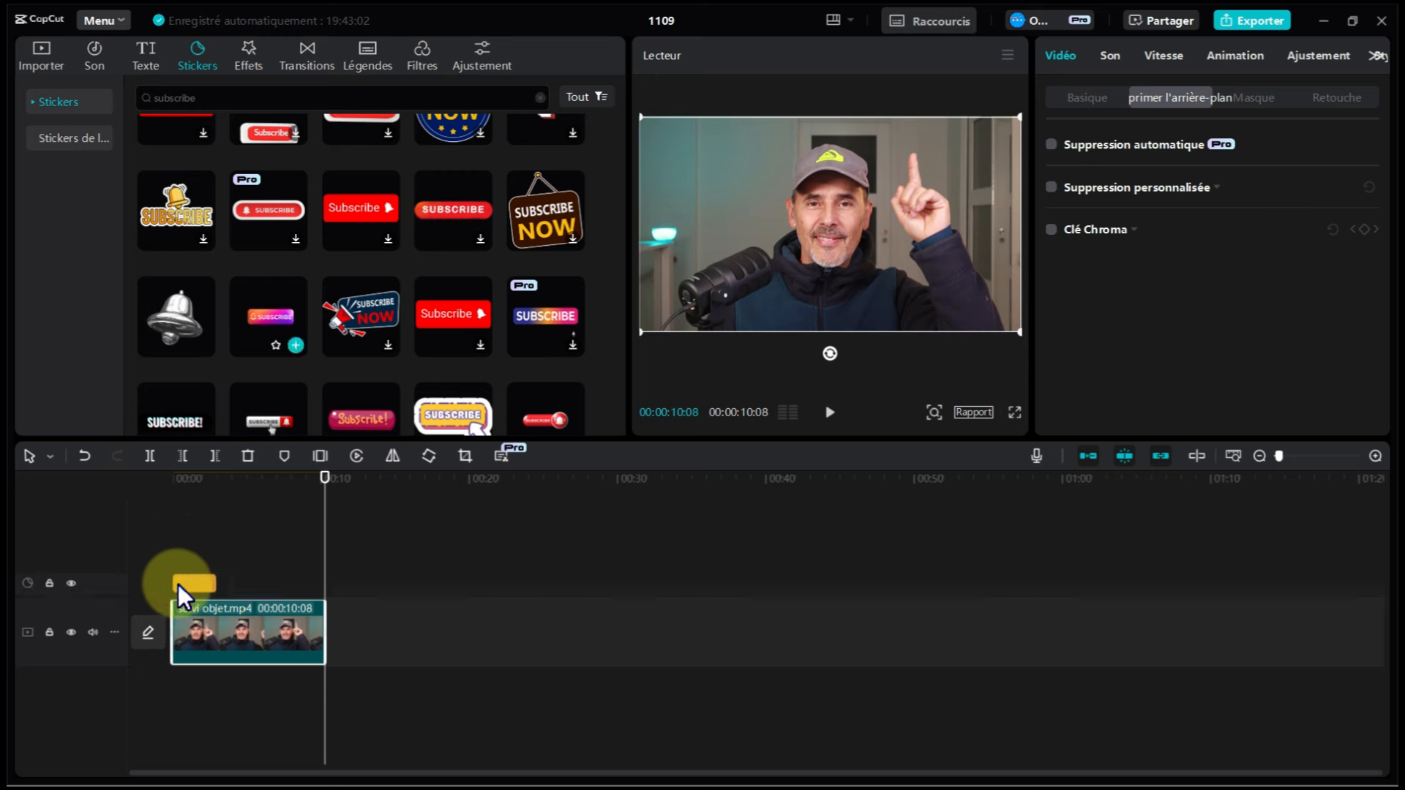
{"action": "left_click_drag", "start_coordinate": [290, 587], "coordinate": [320, 586]}
{"action": "left_click_drag", "start_coordinate": [684, 359], "coordinate": [906, 136]}
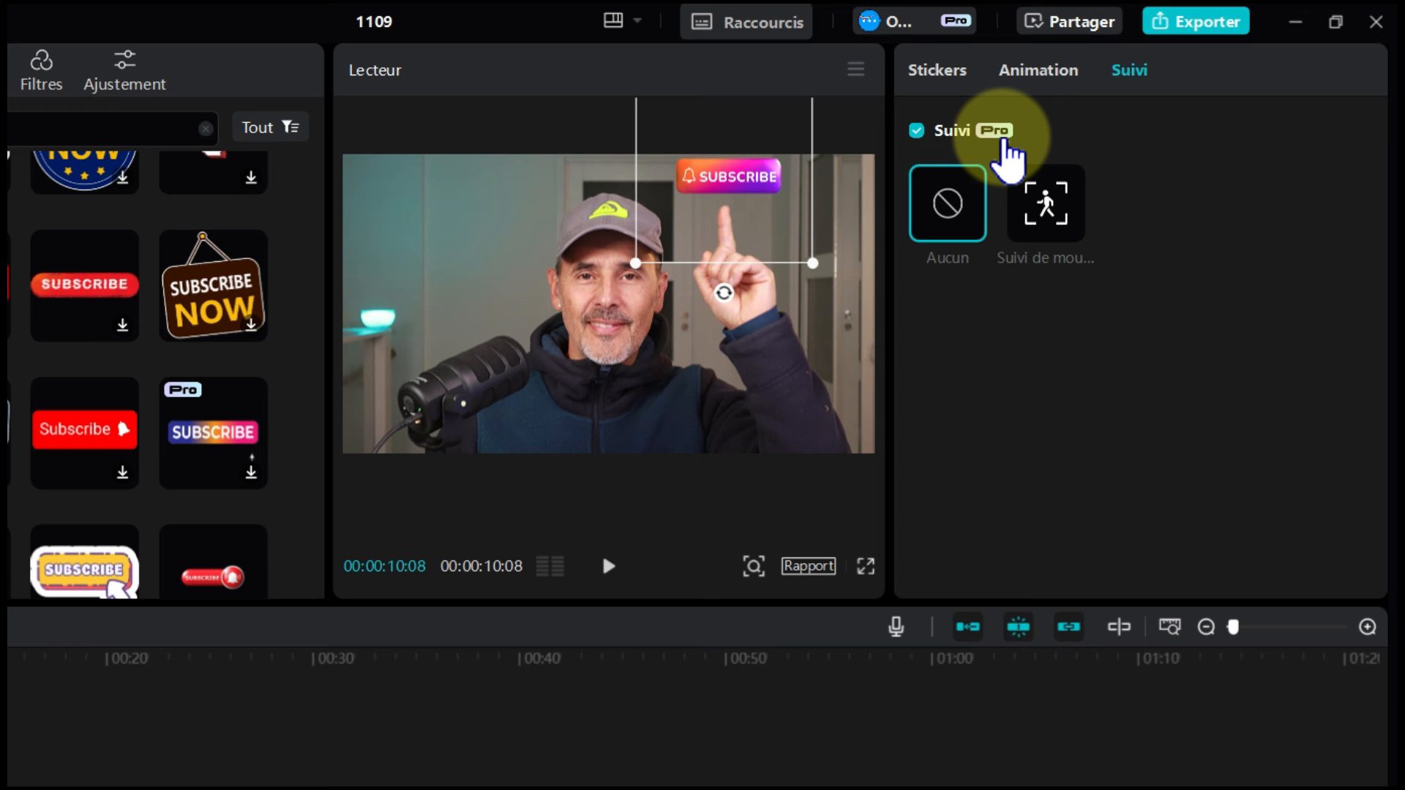
Step: Start motion tracking of the raised finger for the SUBSCRIBE sticker, with Mise à l'échelle and Distance disabled
{"action": "left_click", "coordinate": [1056, 215]}
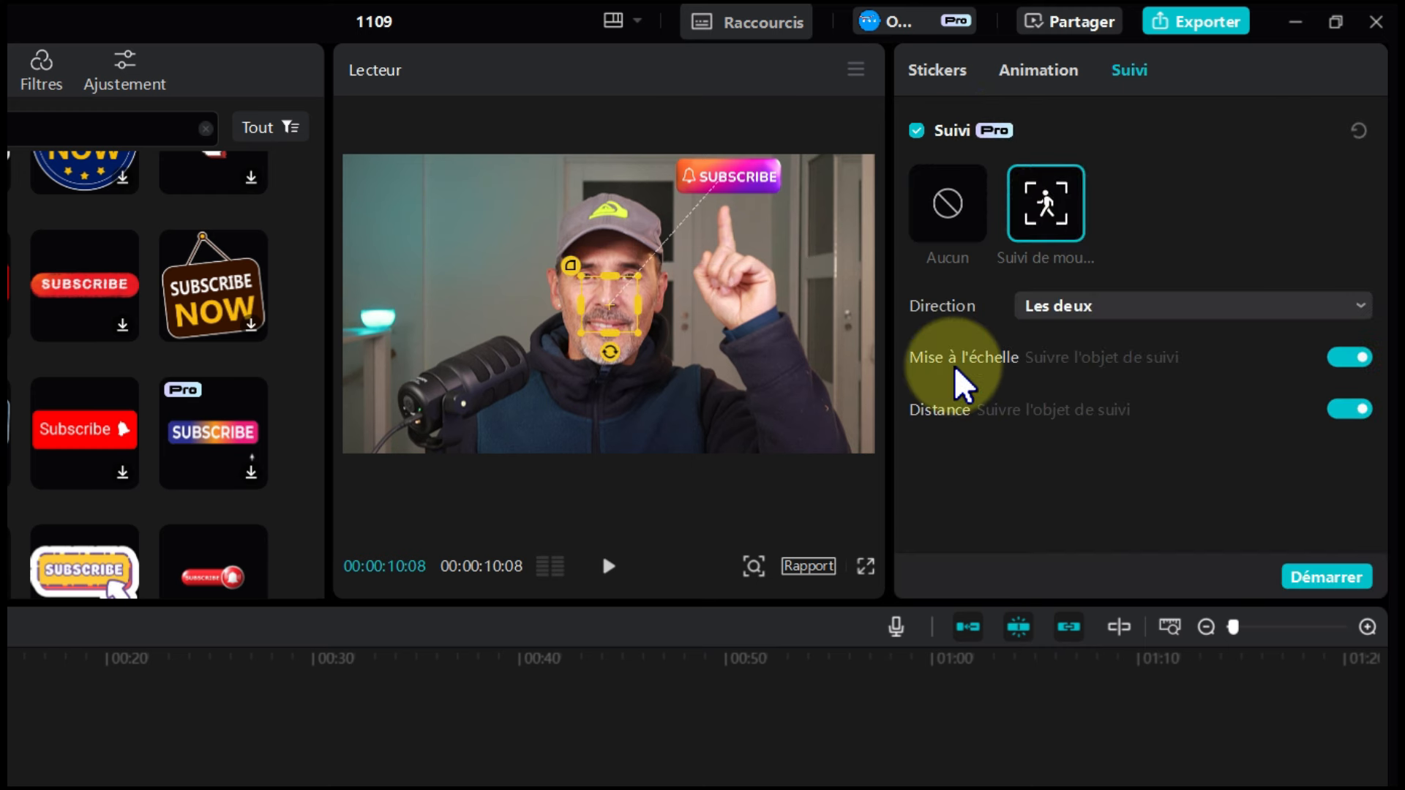
{"action": "left_click", "coordinate": [1346, 358]}
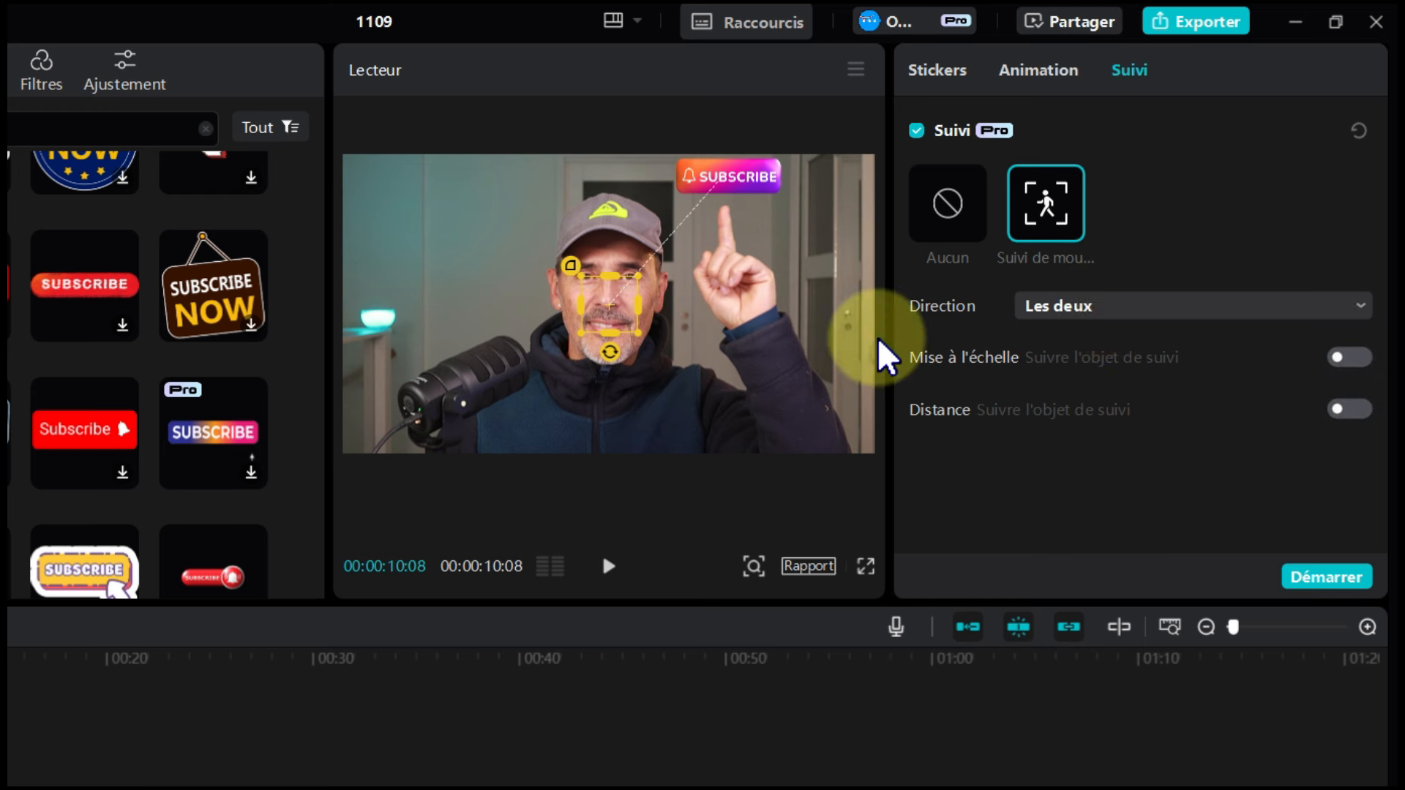
{"action": "left_click_drag", "start_coordinate": [610, 306], "coordinate": [724, 246]}
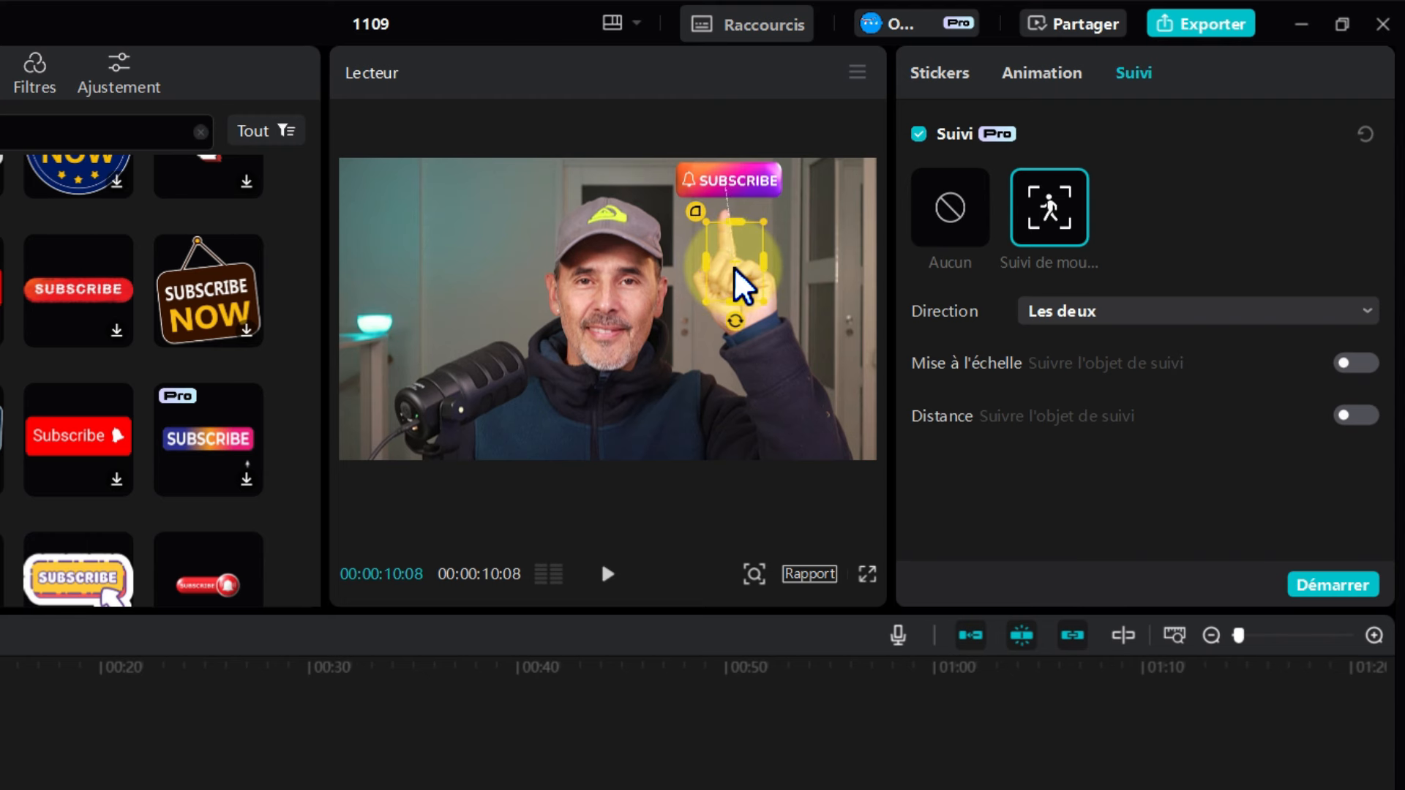
{"action": "left_click", "coordinate": [1358, 585]}
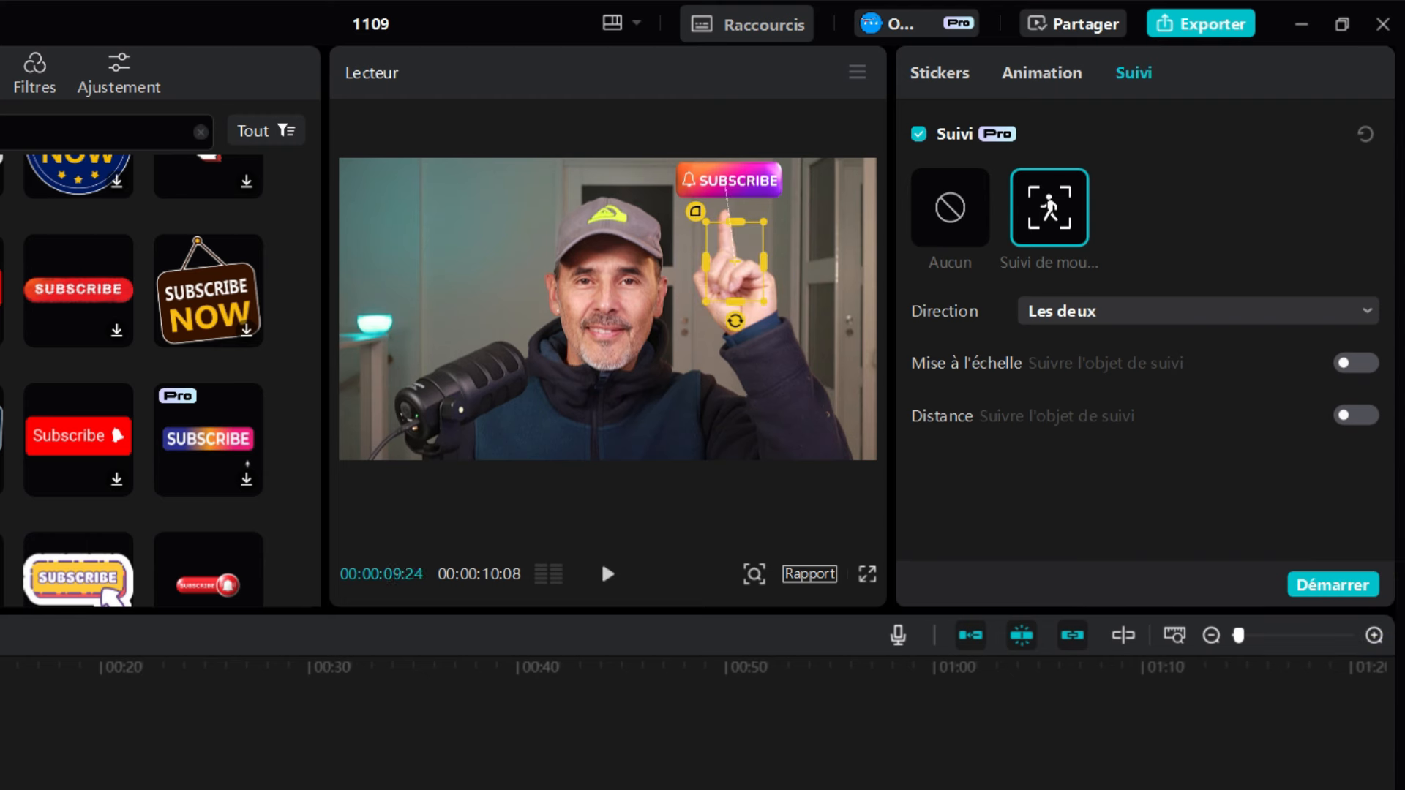
Step: Run the SUBSCRIBE sticker's finger tracking and play the clip from the start to check it
{"action": "left_click", "coordinate": [1326, 585]}
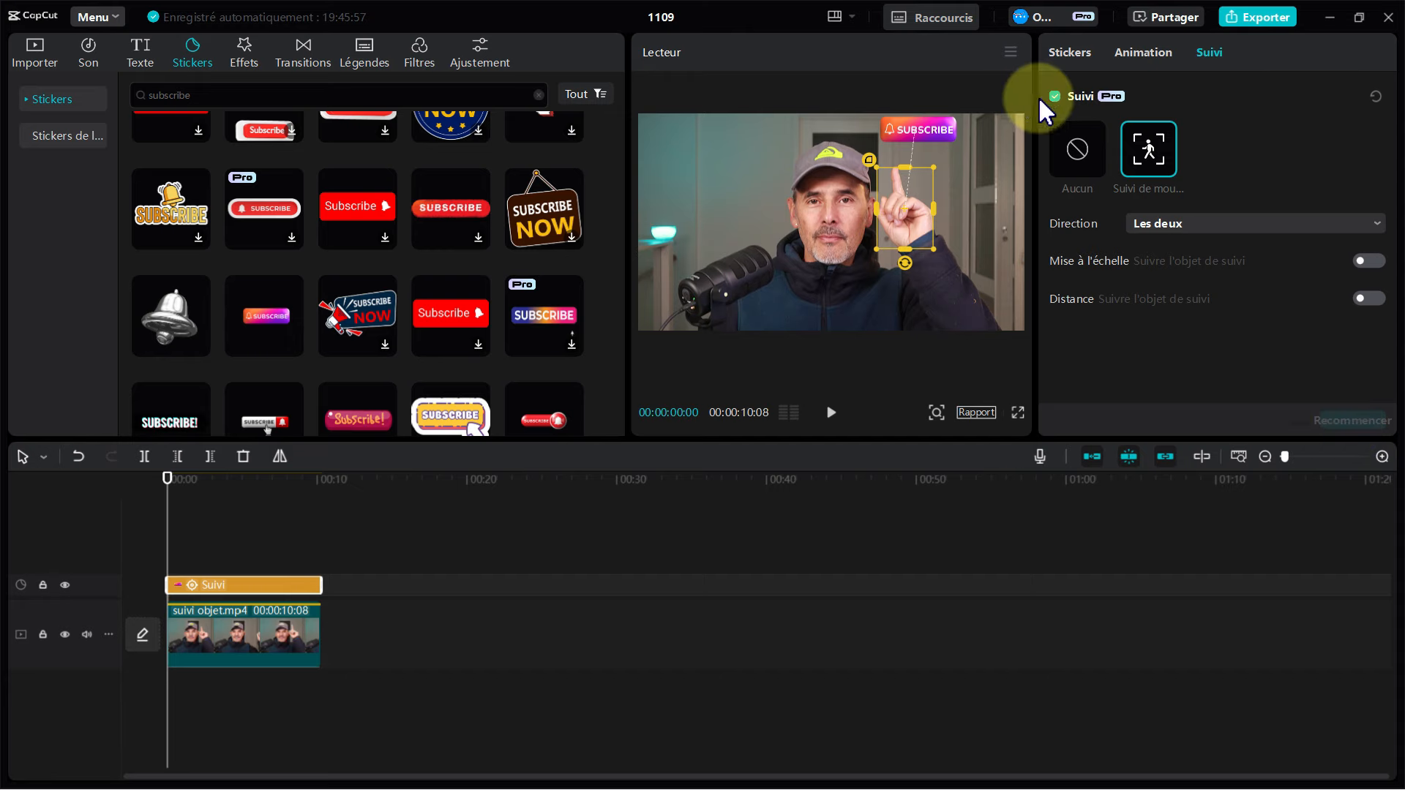
{"action": "left_click", "coordinate": [732, 523]}
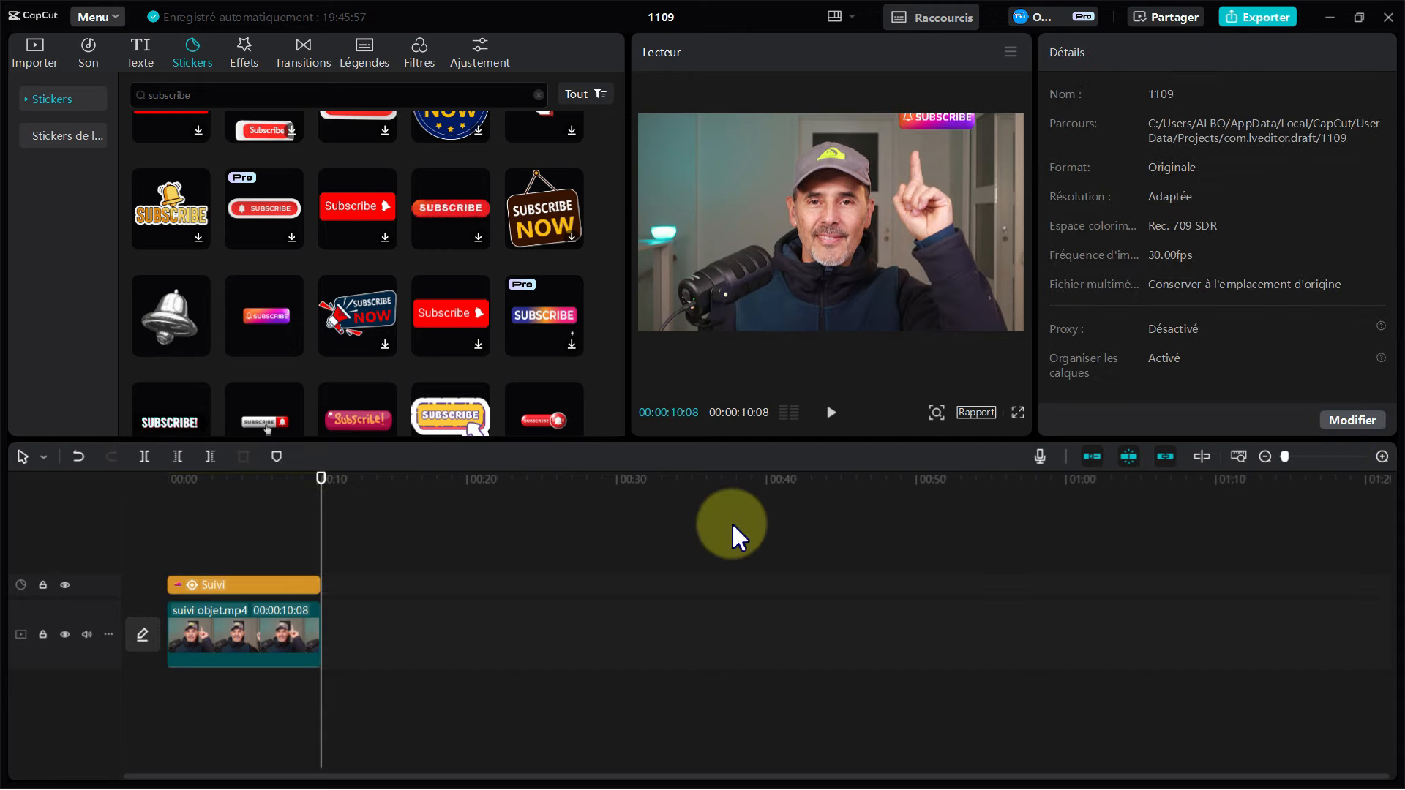
{"action": "left_click", "coordinate": [830, 412]}
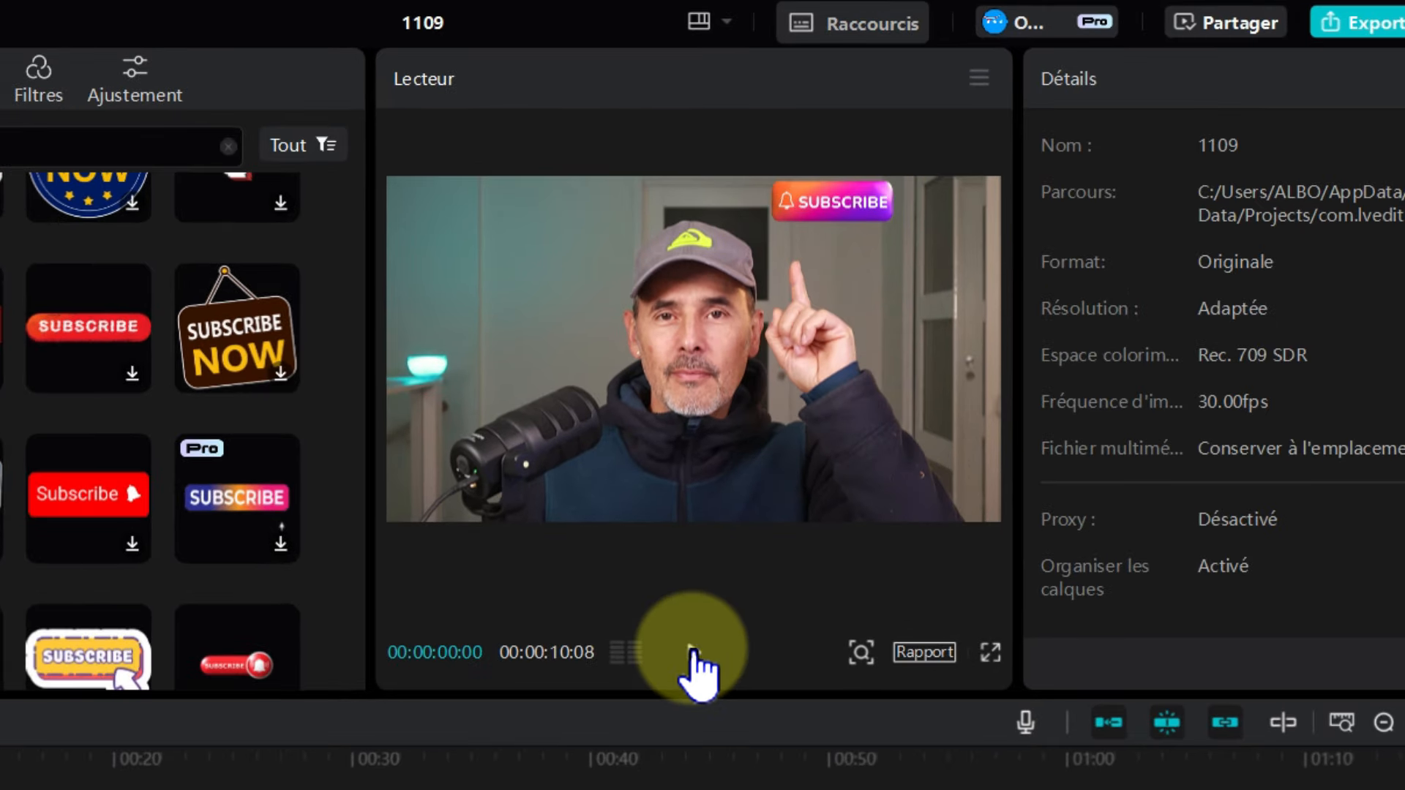
{"action": "left_click", "coordinate": [694, 652]}
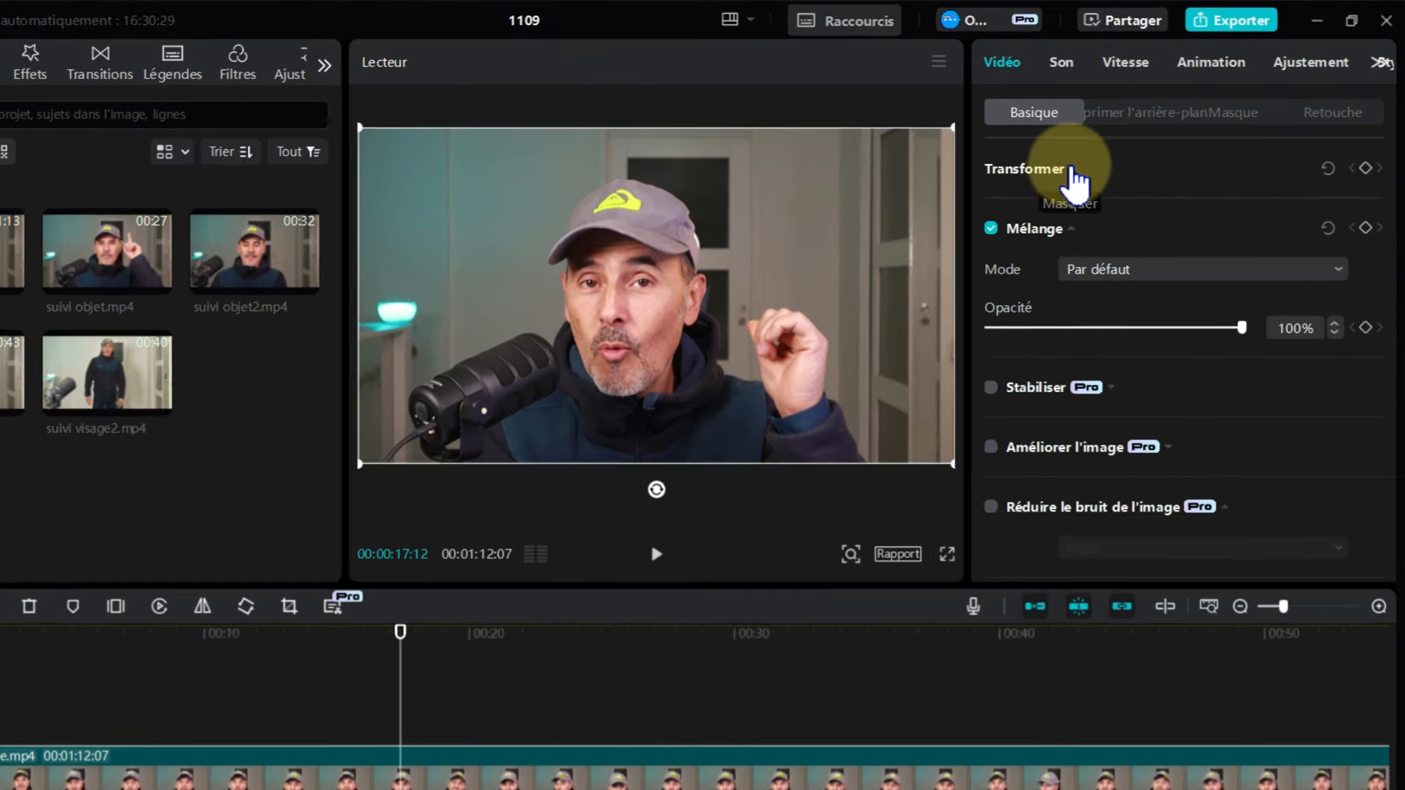
Step: Add scale keyframes to Alain parle.mp4: 100% at 00:00:17:12 and 231% at 00:00:21:06
{"action": "left_click", "coordinate": [1075, 182]}
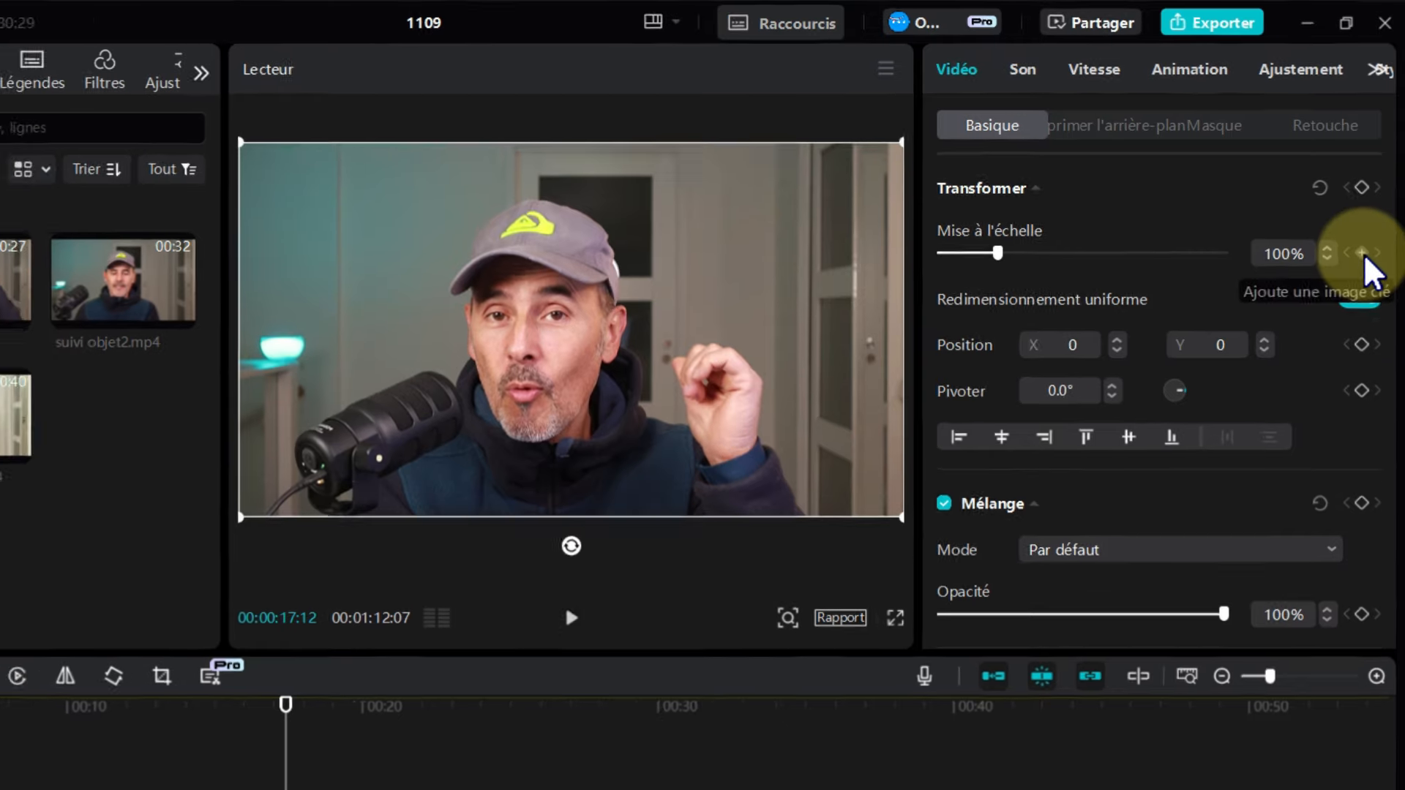
{"action": "left_click", "coordinate": [1362, 253]}
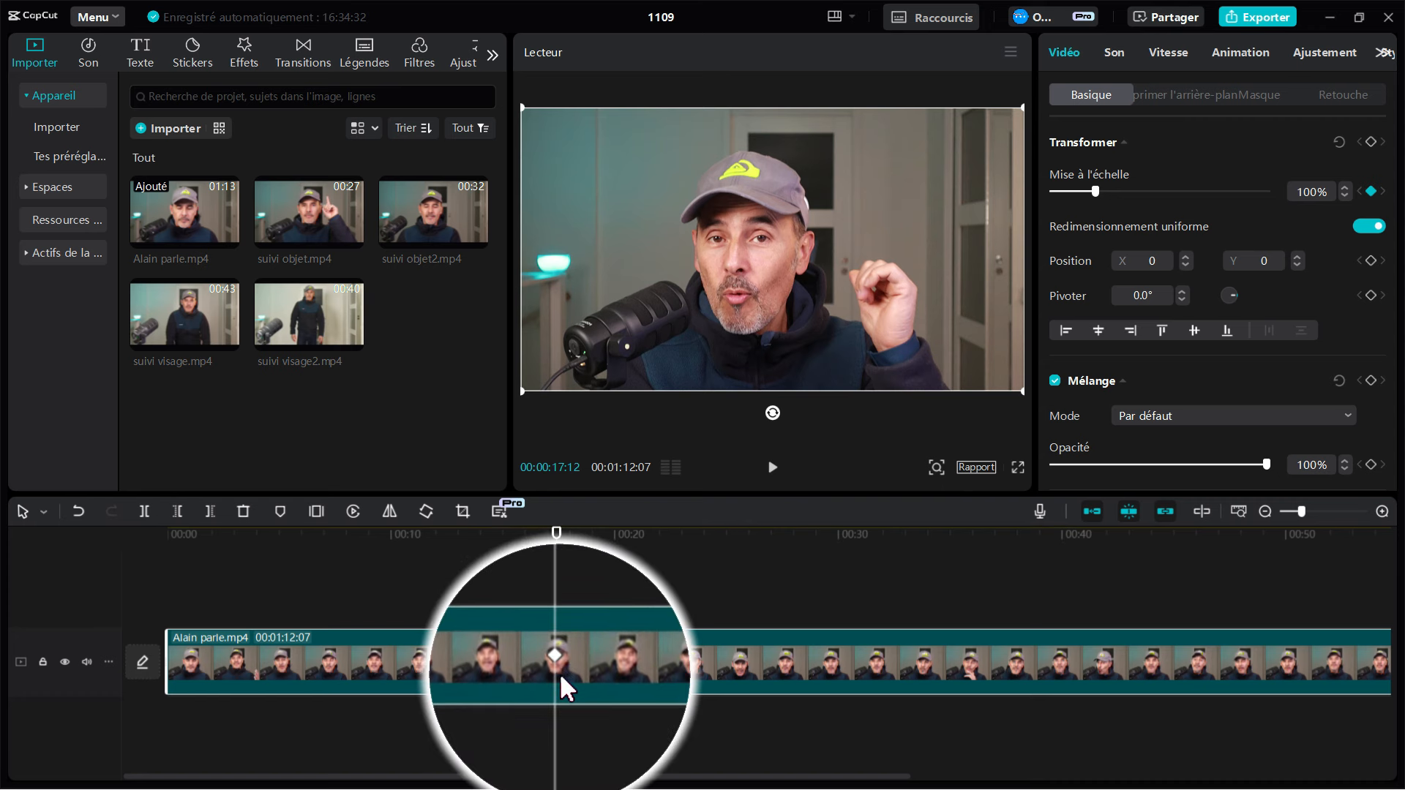
{"action": "left_click_drag", "start_coordinate": [556, 539], "coordinate": [640, 560]}
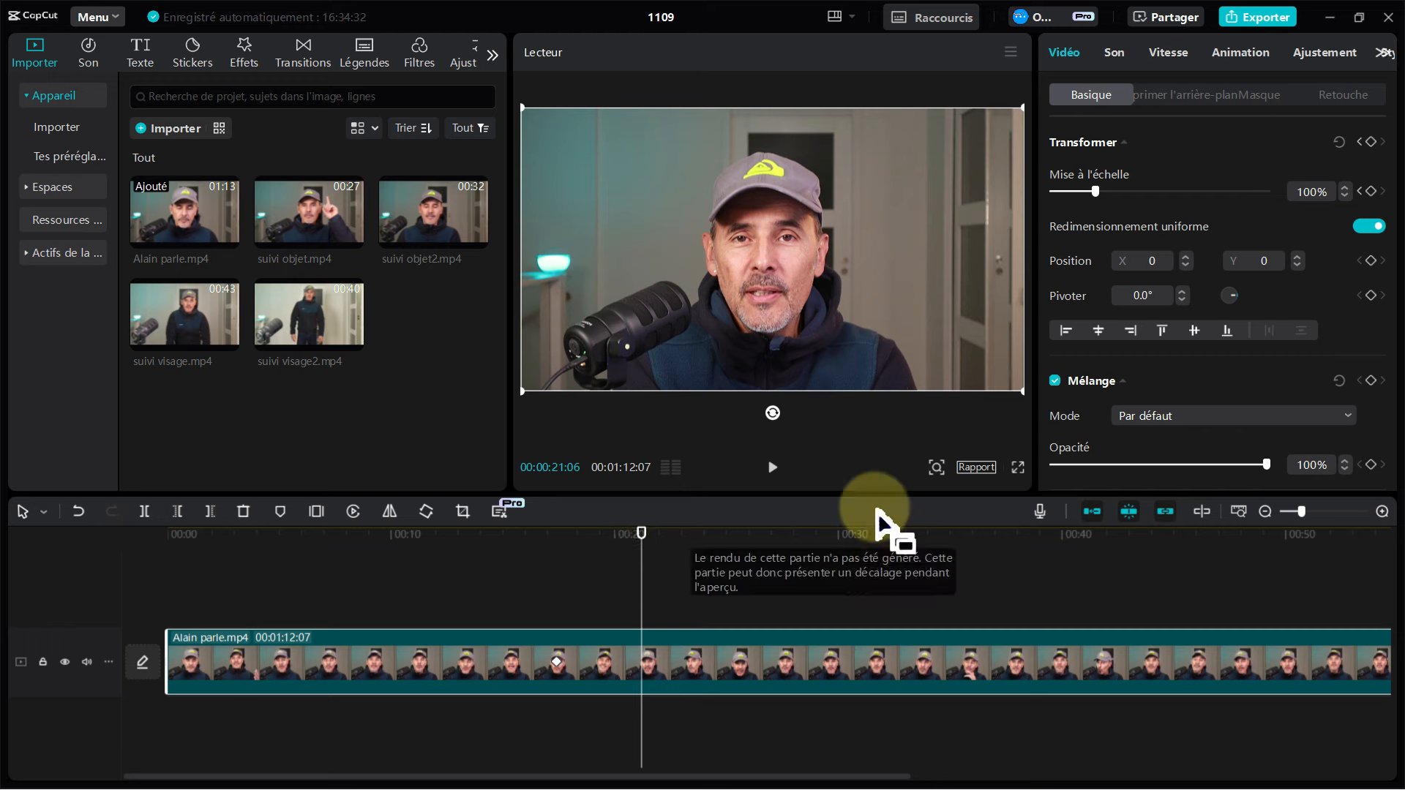
{"action": "left_click_drag", "start_coordinate": [1096, 192], "coordinate": [1151, 200]}
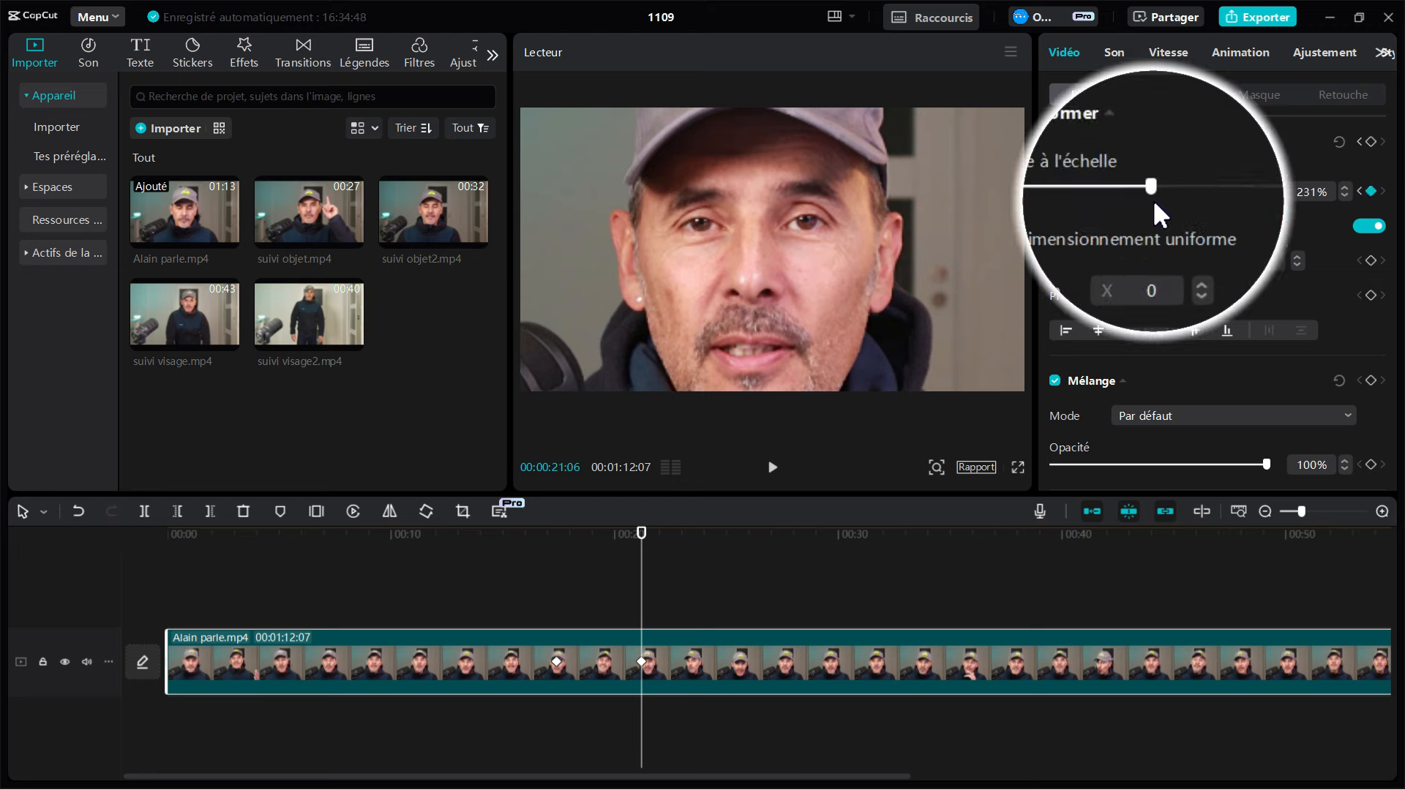
{"action": "left_click", "coordinate": [1371, 191]}
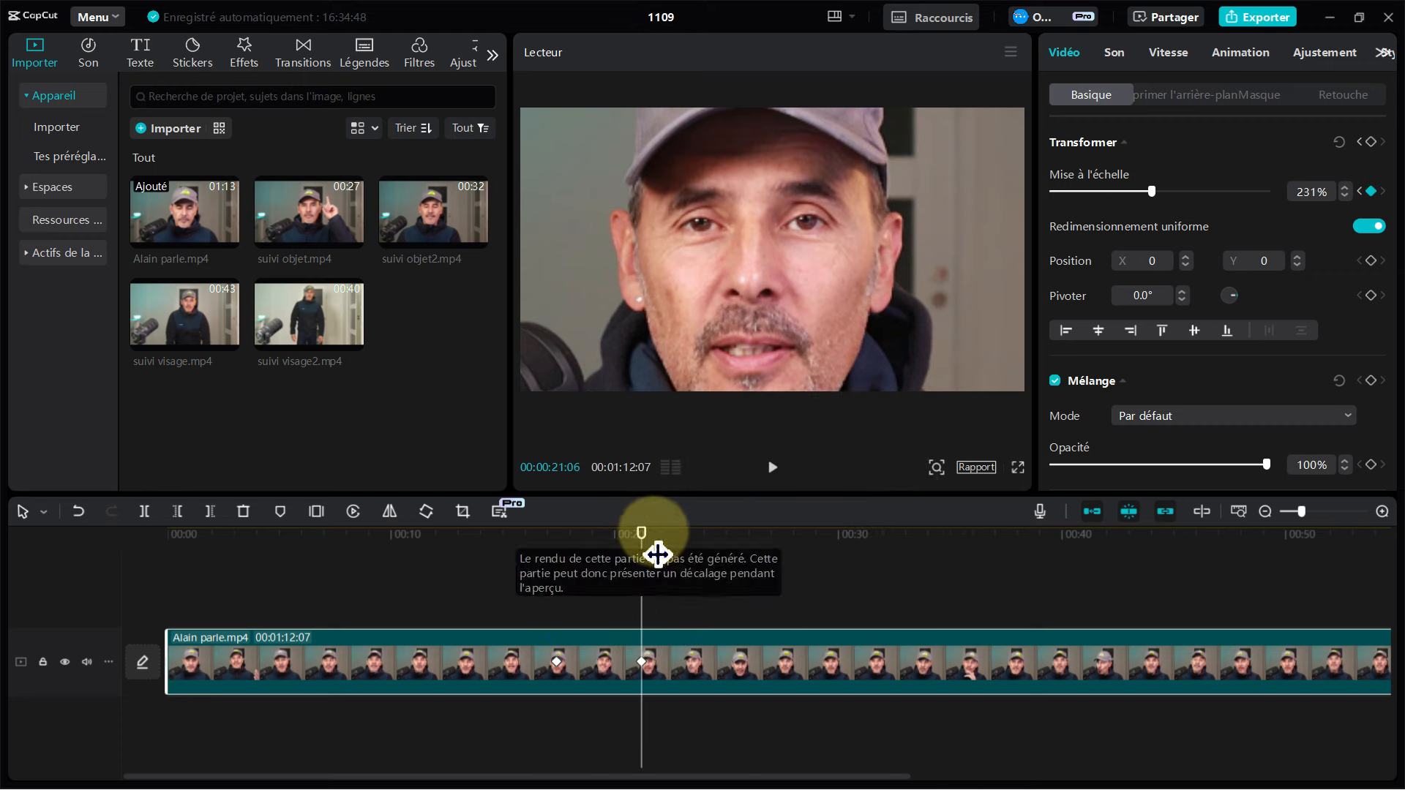
Step: Play the Alain parle.mp4 clip from just before the first keyframe to preview the zoom-in
{"action": "left_click_drag", "start_coordinate": [640, 540], "coordinate": [530, 584]}
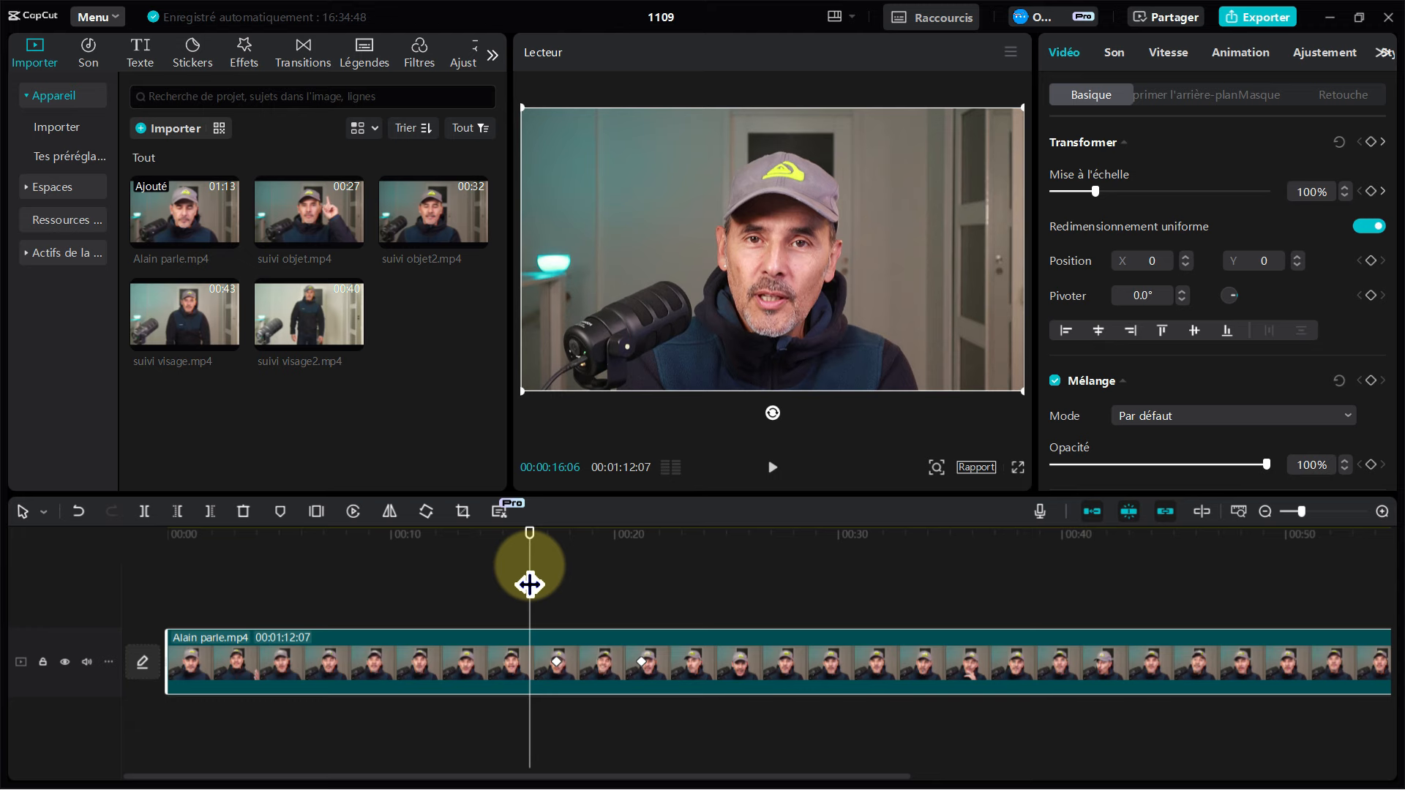
{"action": "left_click", "coordinate": [773, 469]}
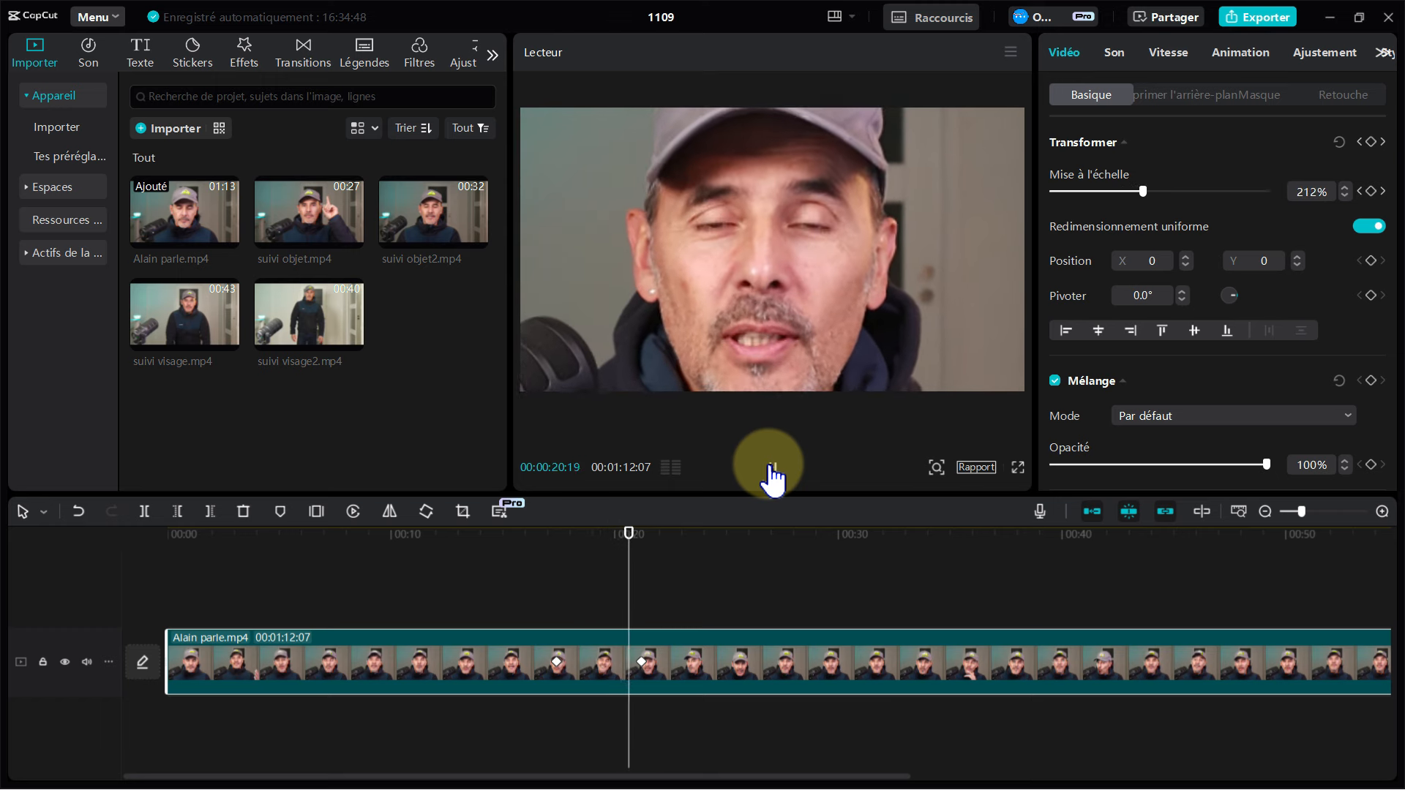
{"action": "left_click", "coordinate": [772, 469]}
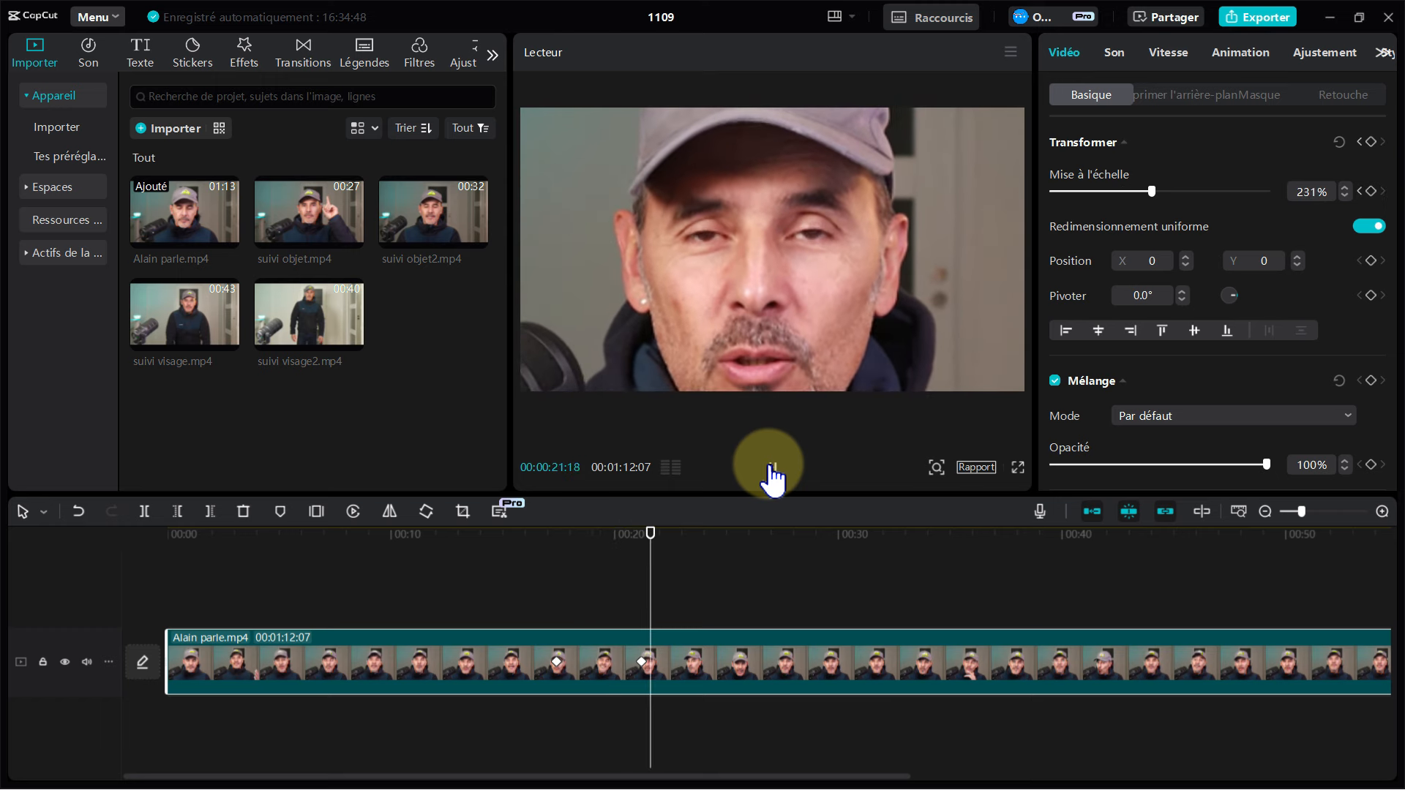
Step: Move the 231% scale keyframe earlier to about 00:00:19 and preview the faster zoom
{"action": "left_click", "coordinate": [641, 661]}
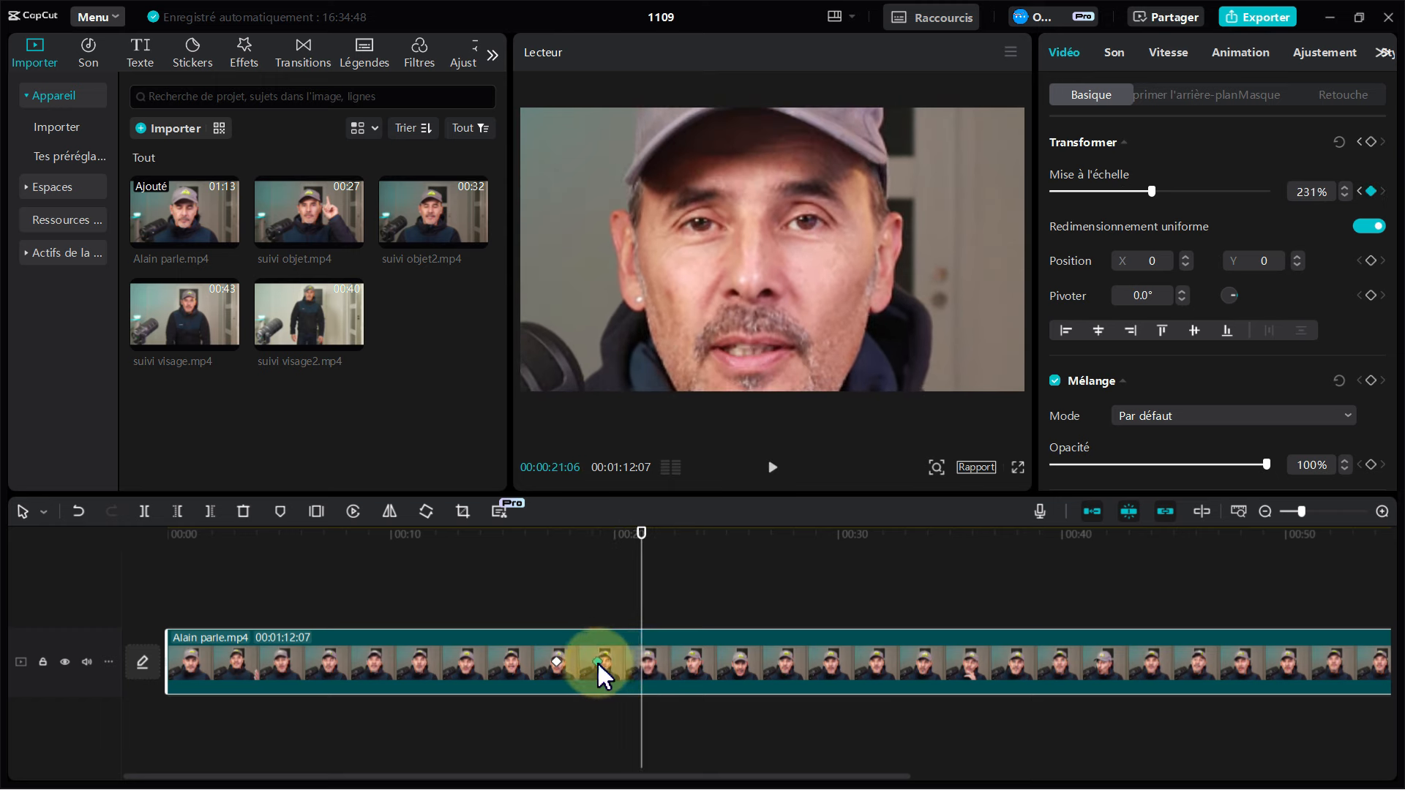
{"action": "left_click_drag", "start_coordinate": [640, 543], "coordinate": [547, 565]}
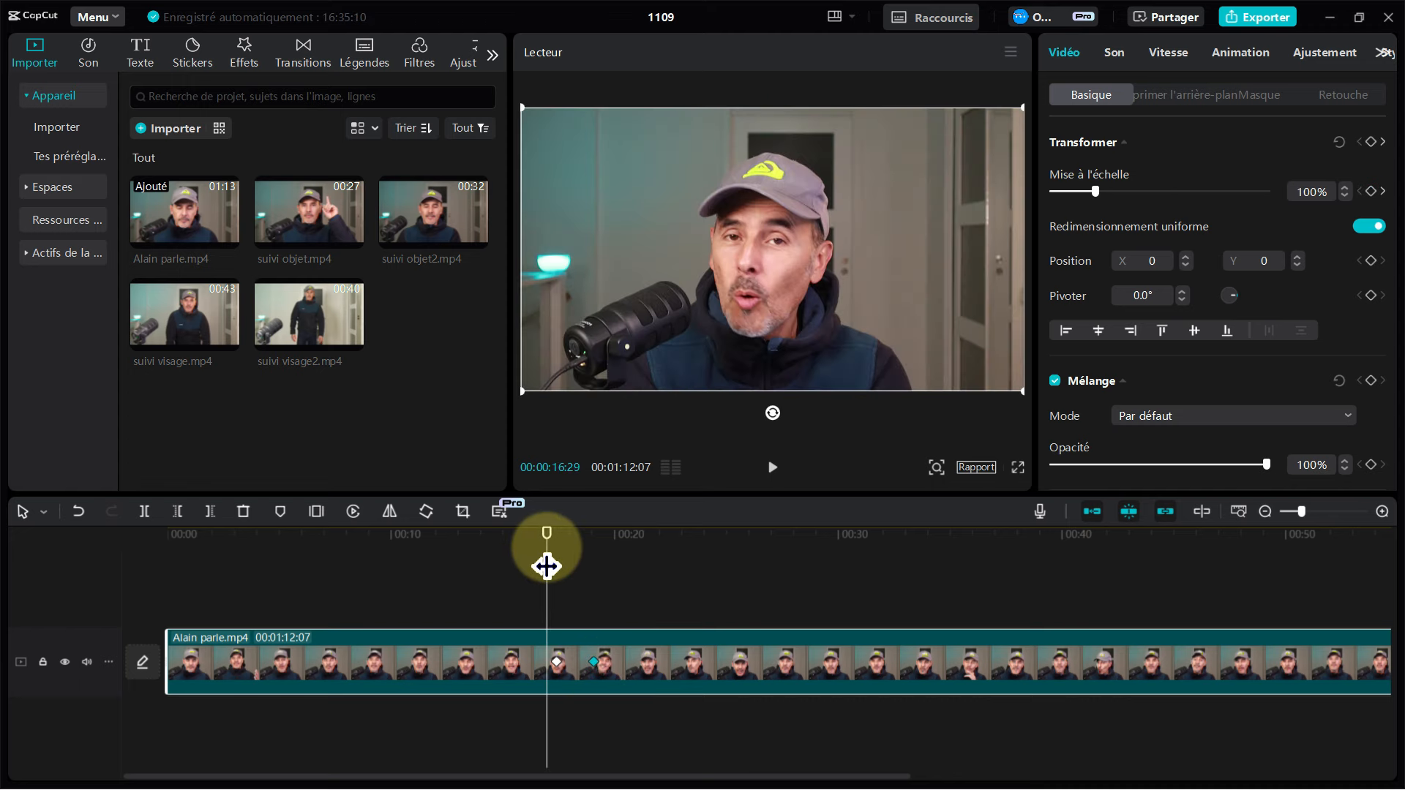
{"action": "left_click", "coordinate": [772, 467]}
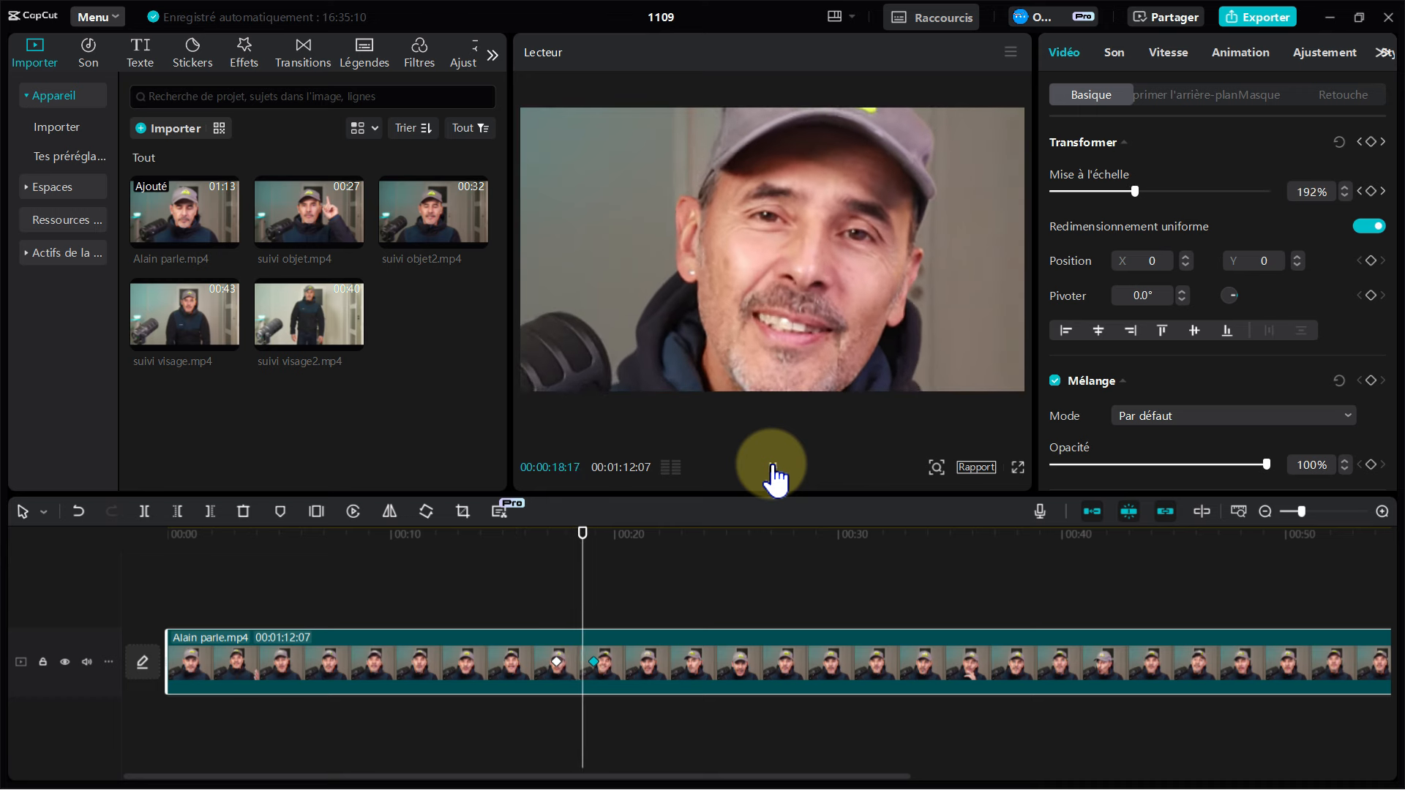
{"action": "left_click", "coordinate": [594, 666]}
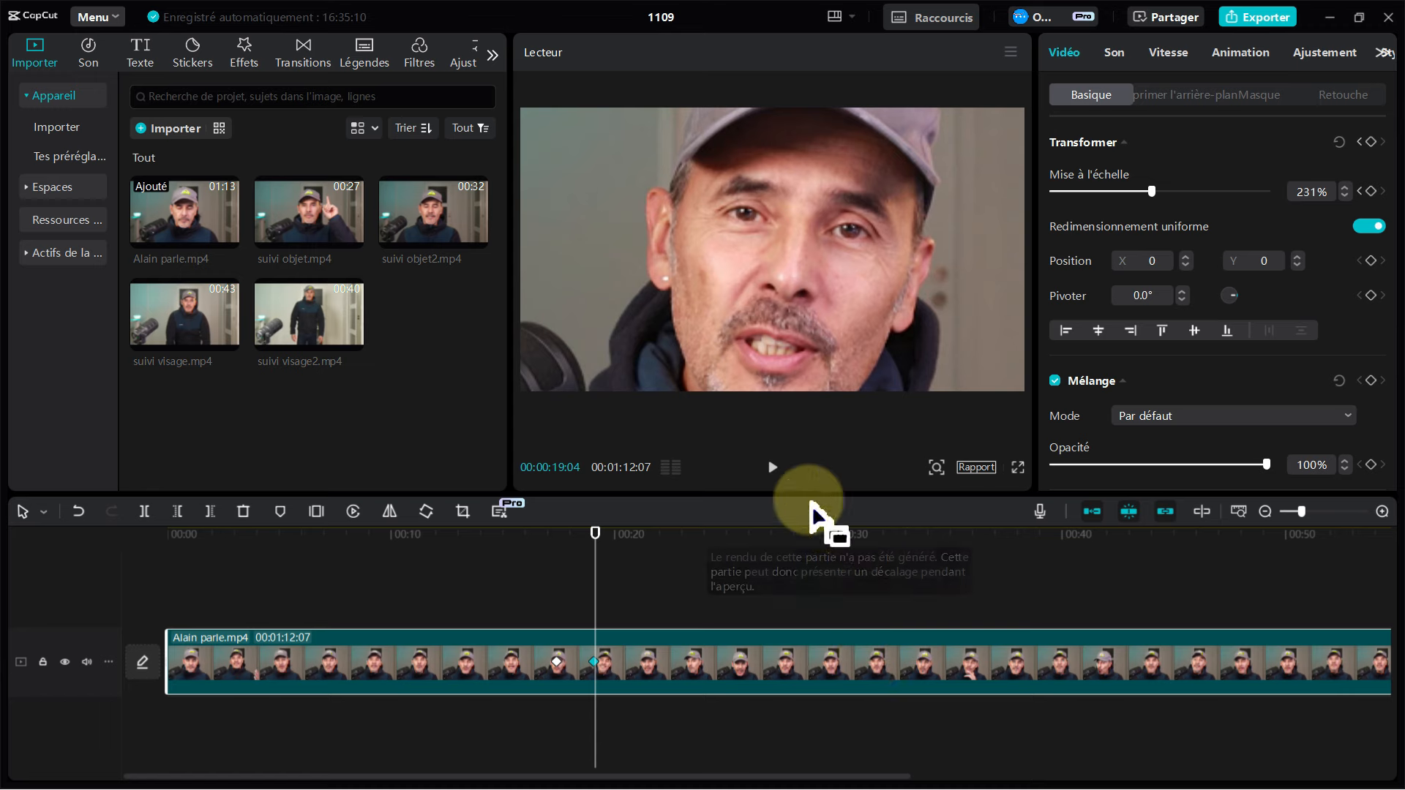
{"action": "left_click", "coordinate": [773, 468]}
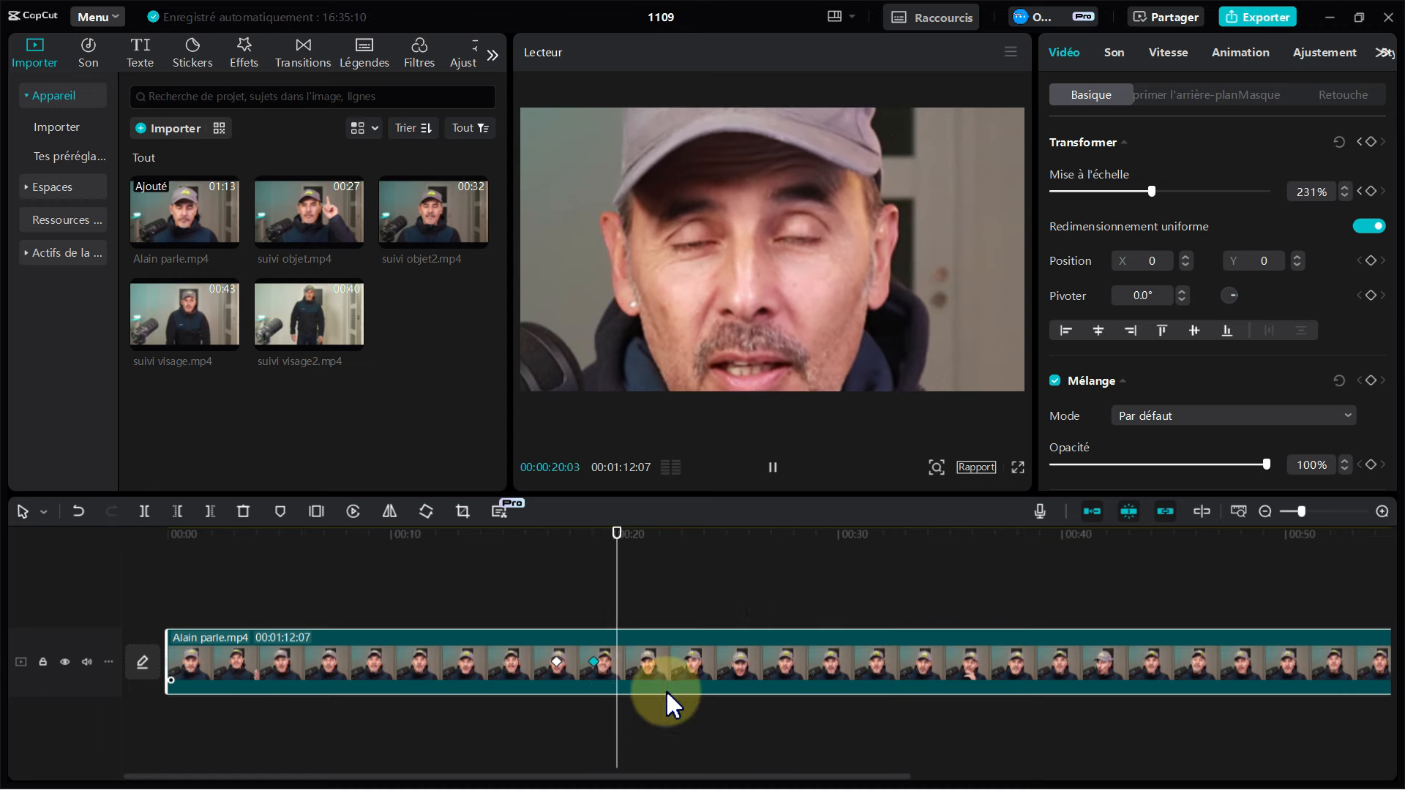
{"action": "left_click", "coordinate": [595, 672]}
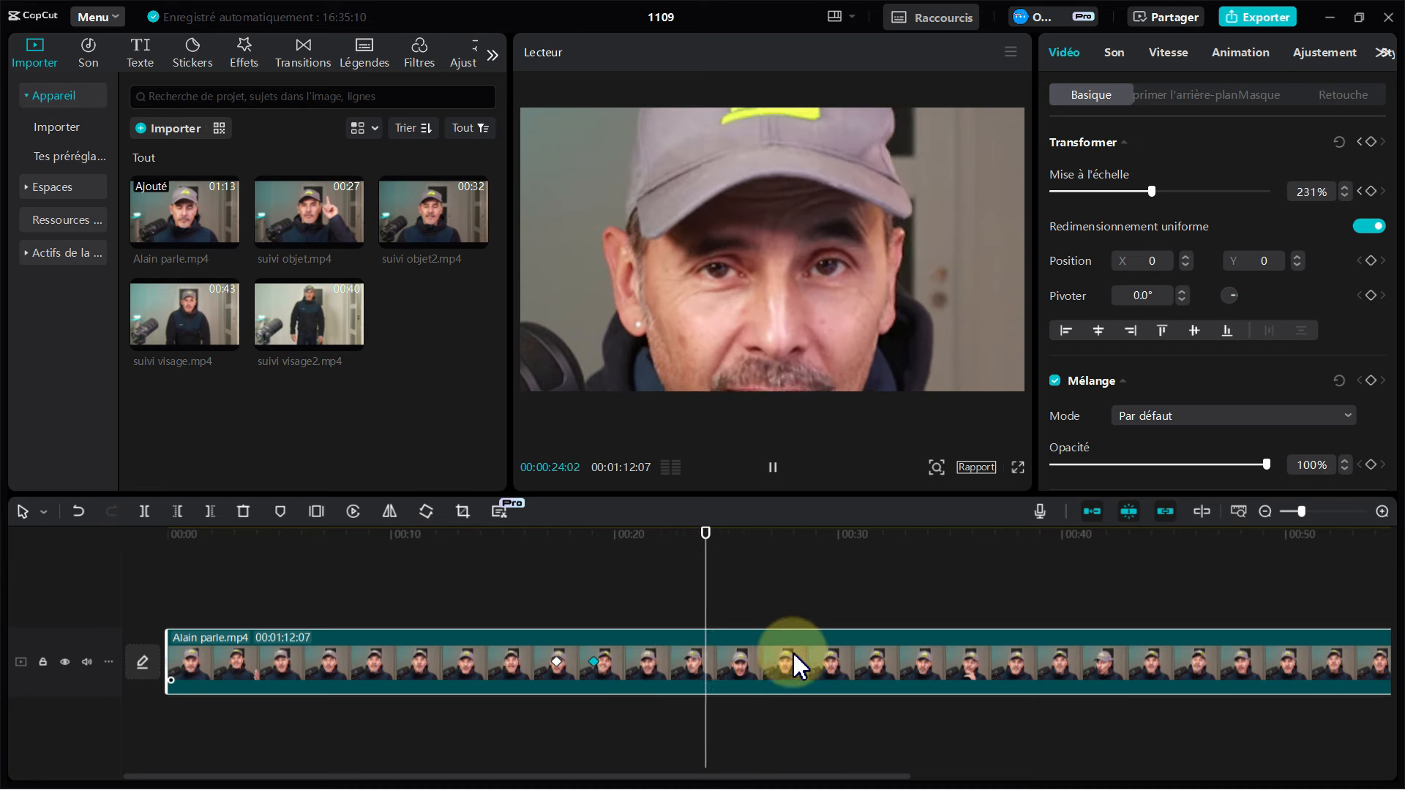
{"action": "left_click", "coordinate": [774, 470]}
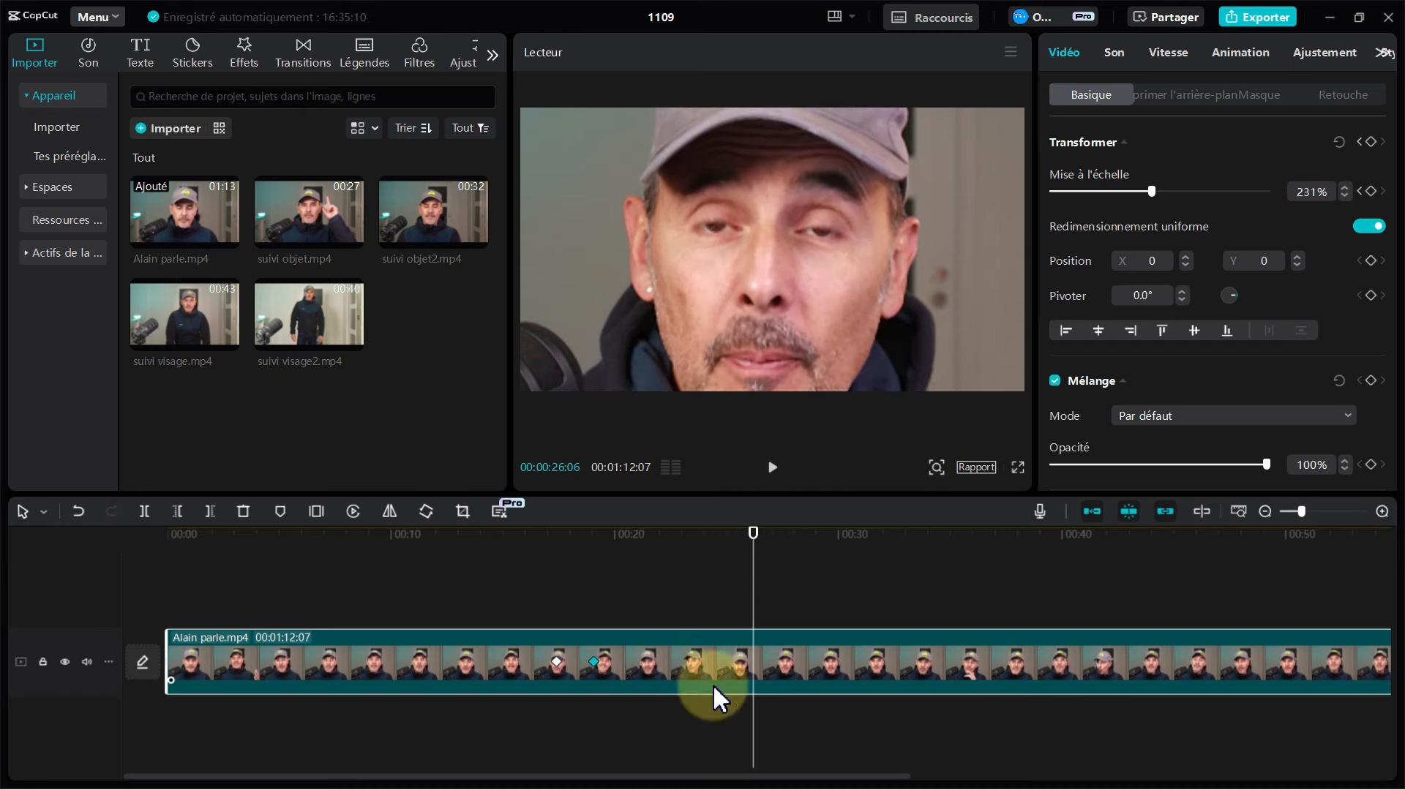
Step: Add a third scale keyframe at 00:00:21:08 with the scale set back to 100%
{"action": "left_click_drag", "start_coordinate": [753, 542], "coordinate": [645, 588]}
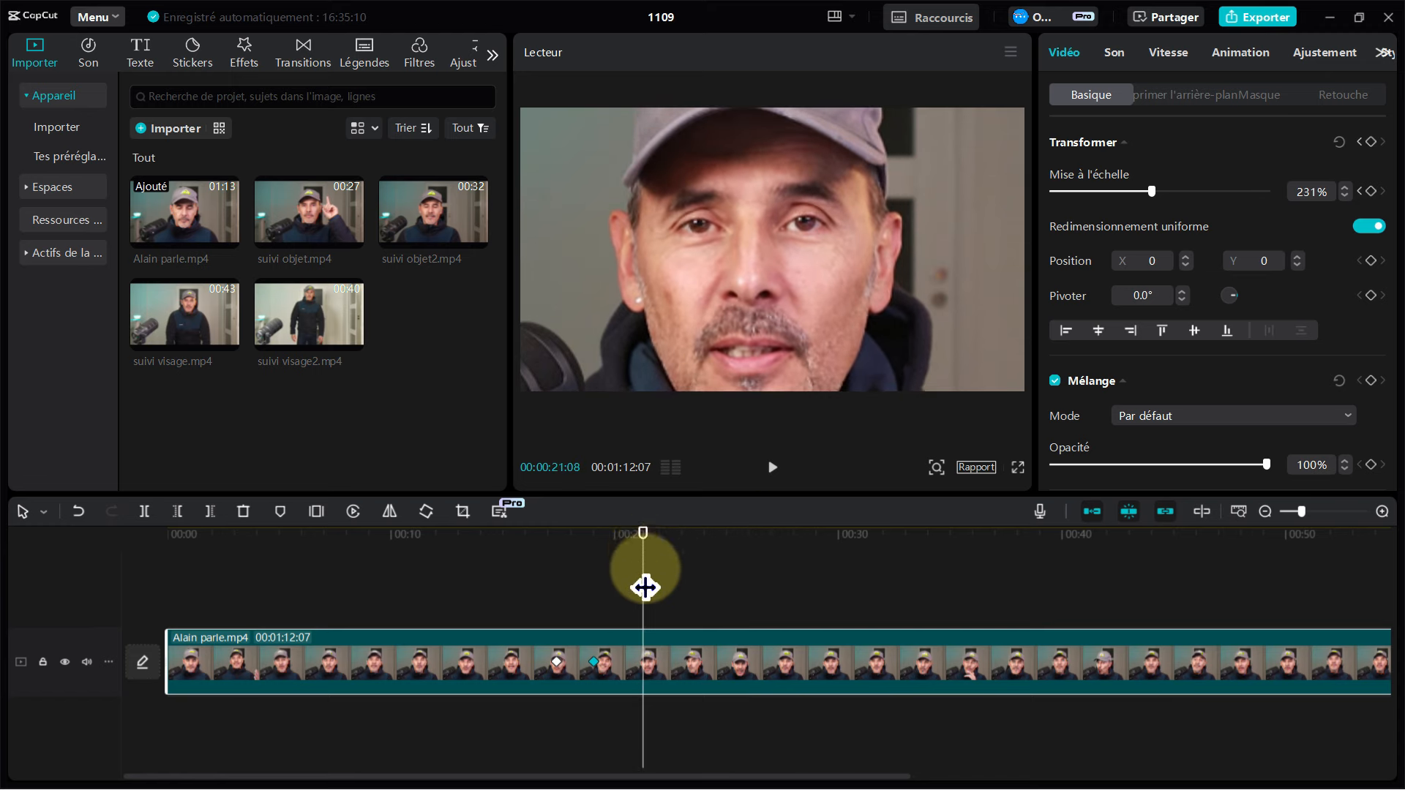
{"action": "left_click", "coordinate": [644, 663]}
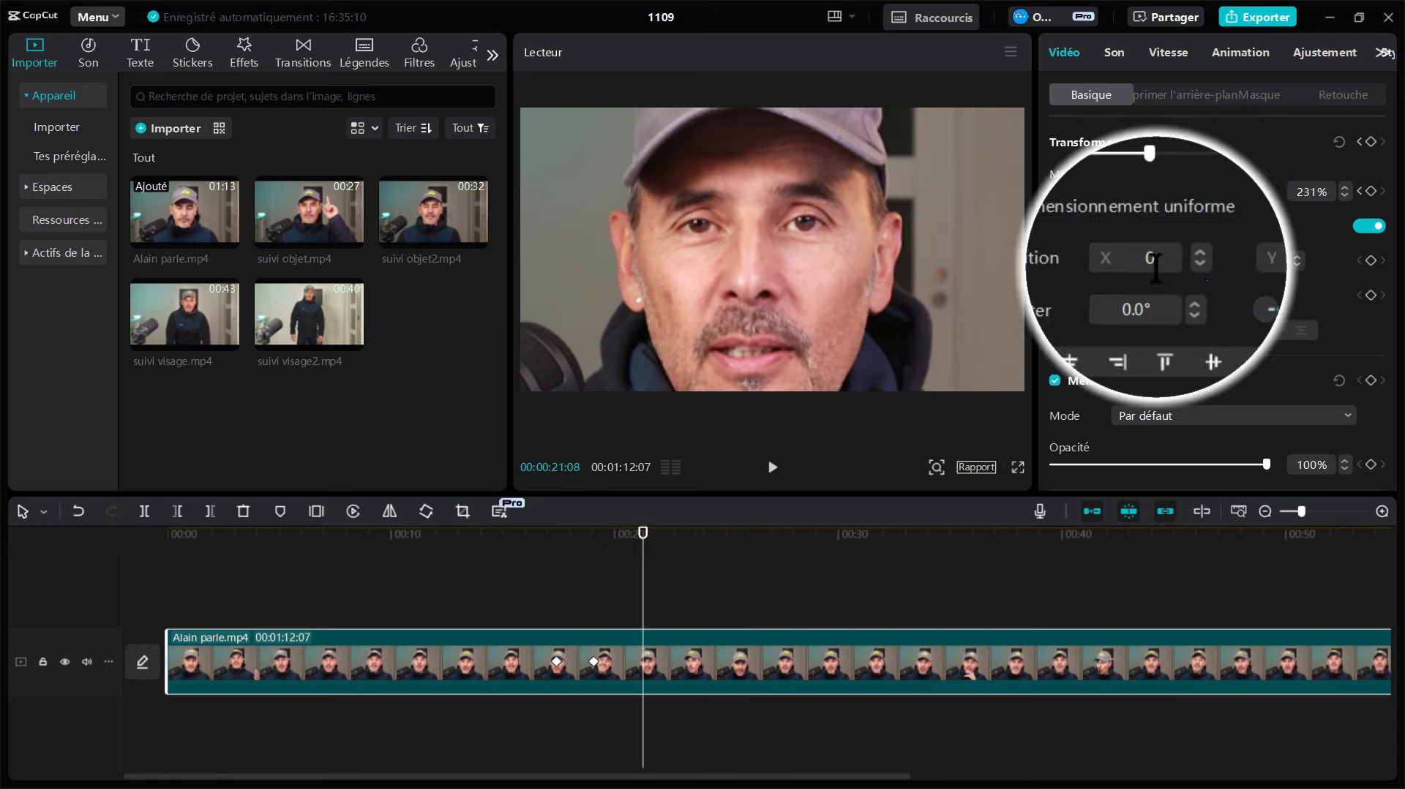
{"action": "left_click", "coordinate": [1371, 191]}
{"action": "left_click_drag", "start_coordinate": [1154, 191], "coordinate": [1096, 190]}
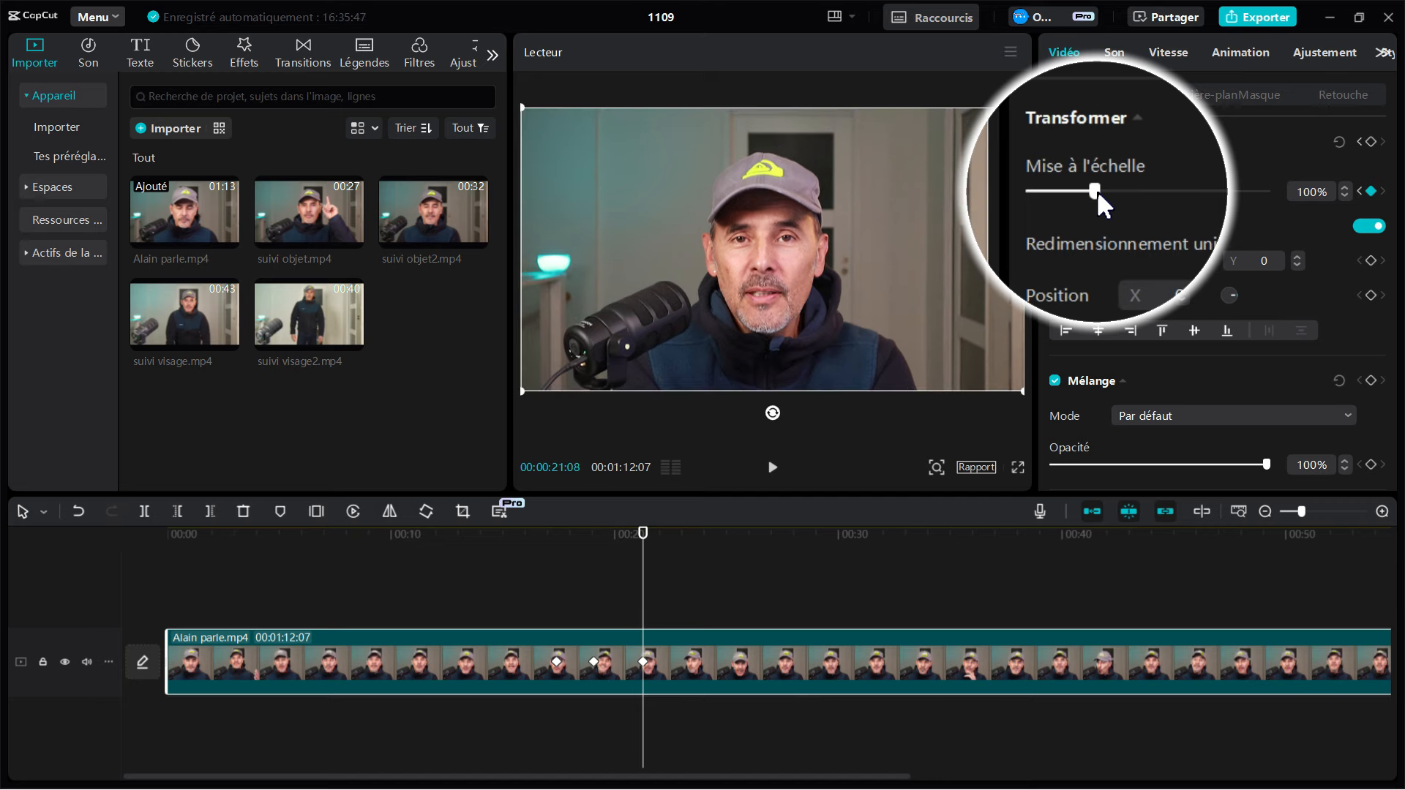
Step: Play the clip from just before the first keyframe through the third to preview the zoom in and out
{"action": "left_click_drag", "start_coordinate": [642, 538], "coordinate": [545, 539]}
{"action": "left_click", "coordinate": [772, 469]}
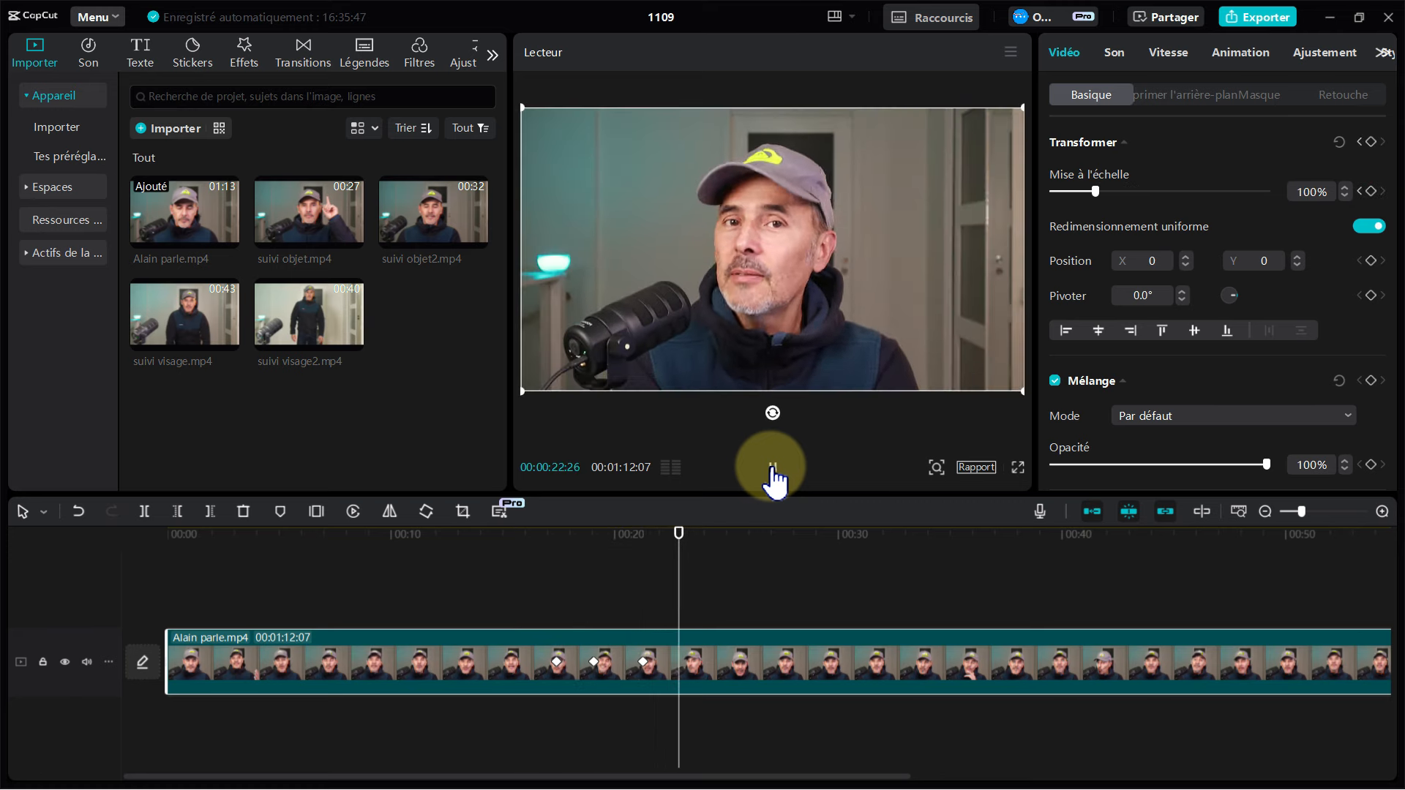
{"action": "left_click", "coordinate": [773, 469]}
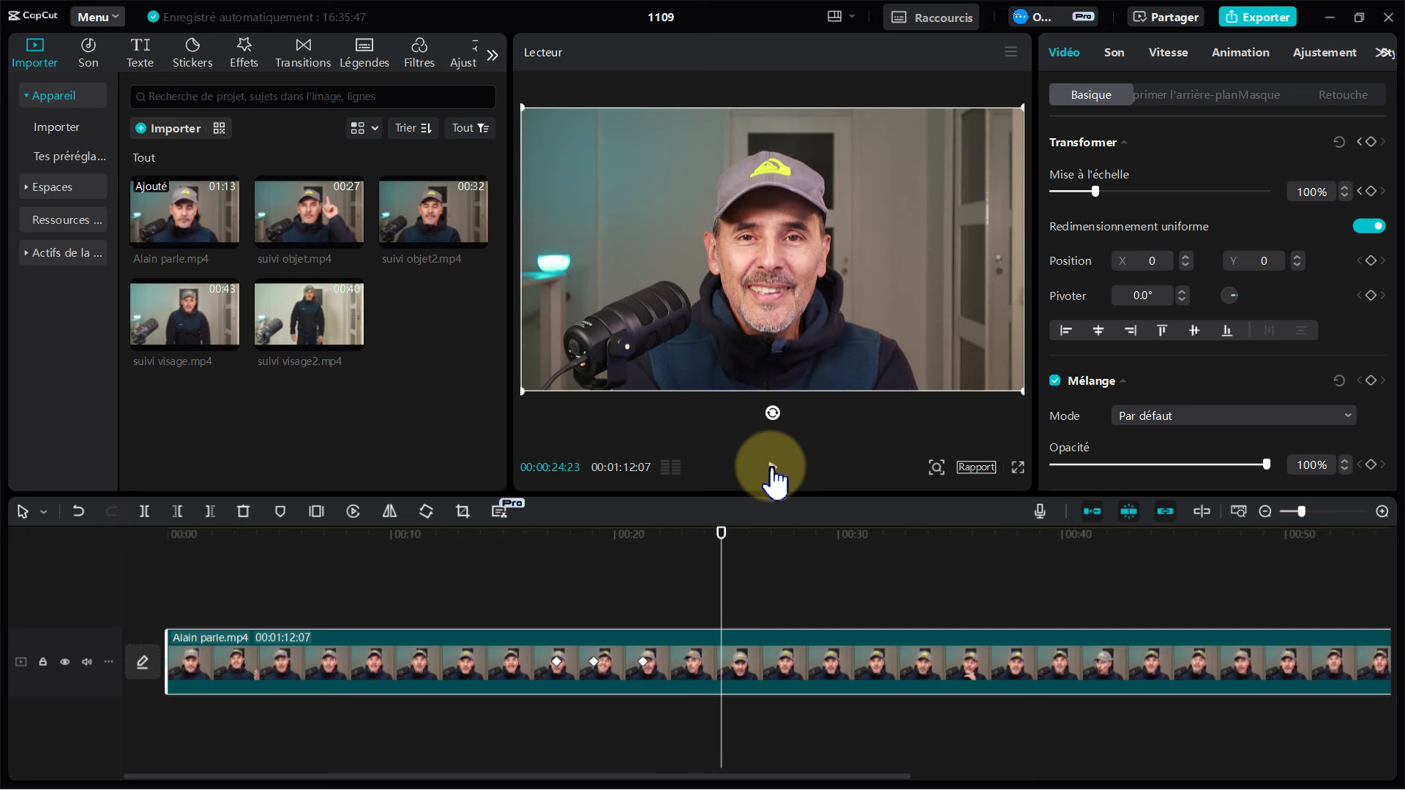
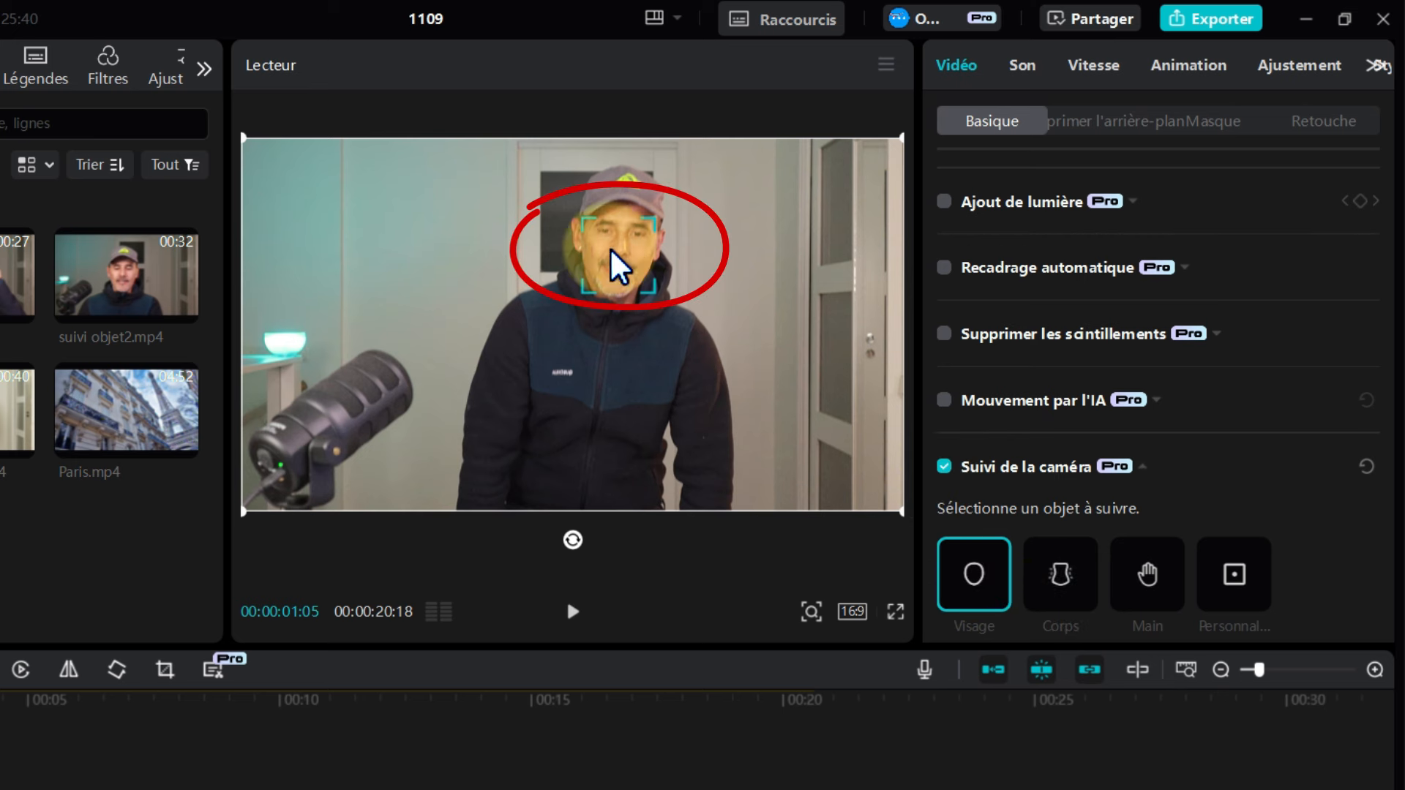
Step: Try the Corps and Main targets for camera tracking on the suivi visage.mp4 clip
{"action": "left_click", "coordinate": [1069, 593]}
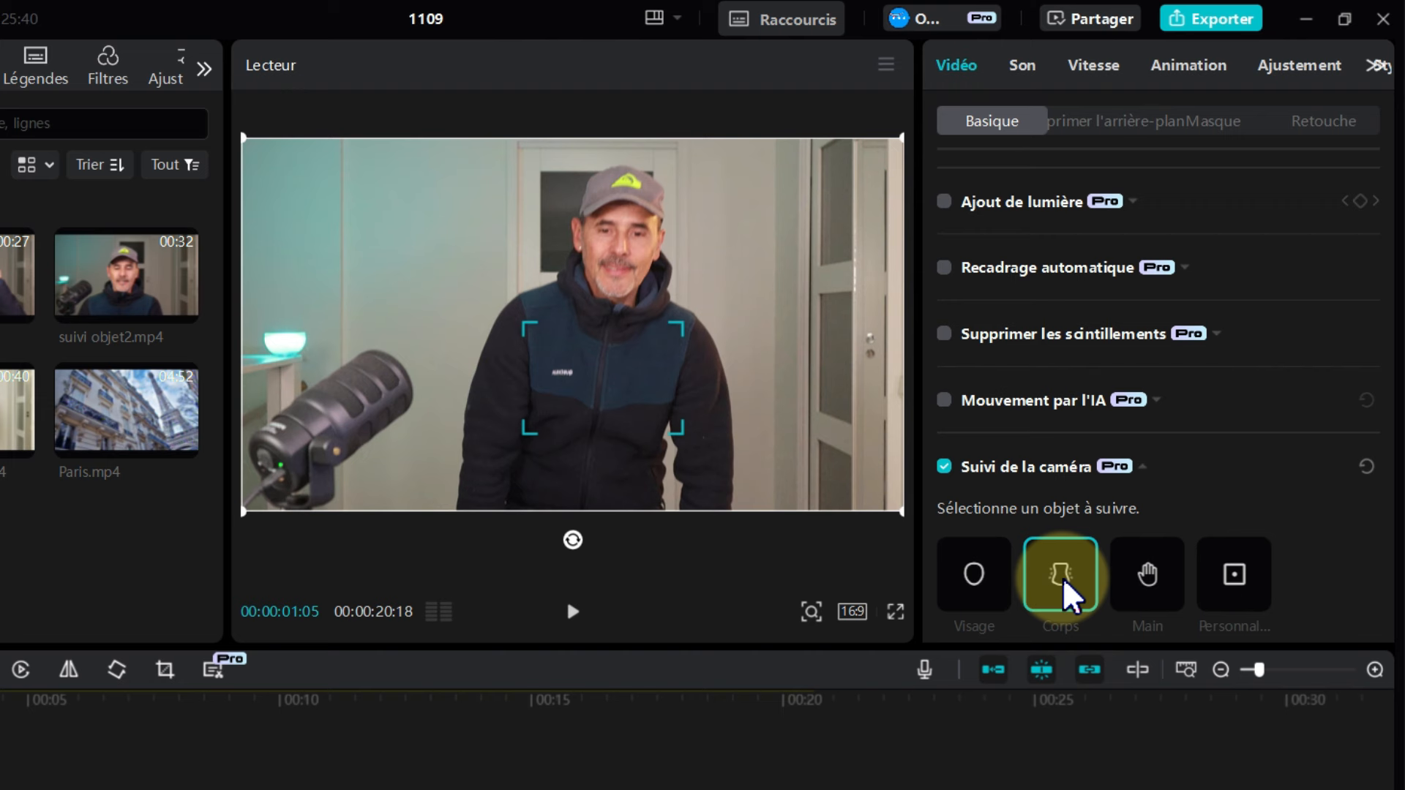
{"action": "left_click", "coordinate": [1159, 597]}
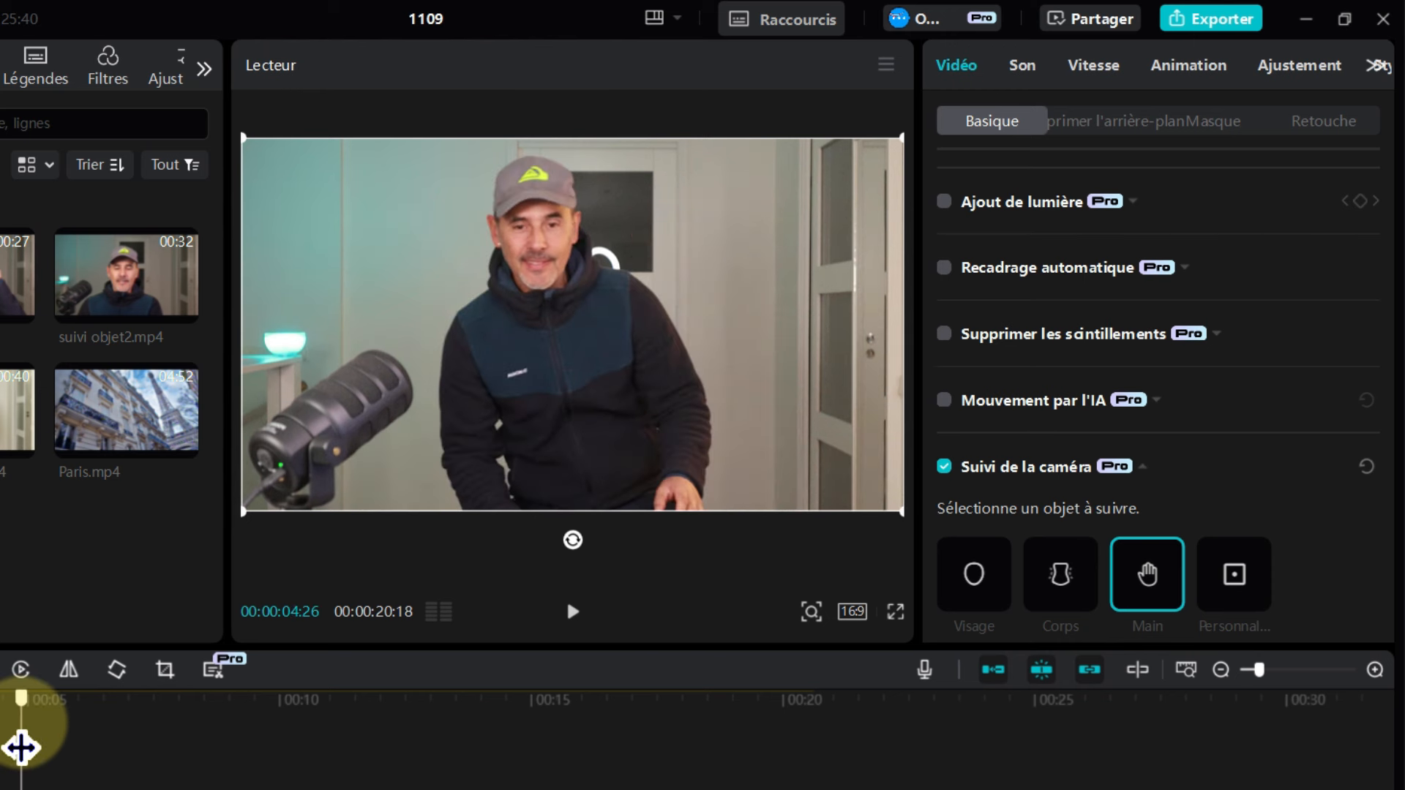
{"action": "left_click", "coordinate": [1065, 599]}
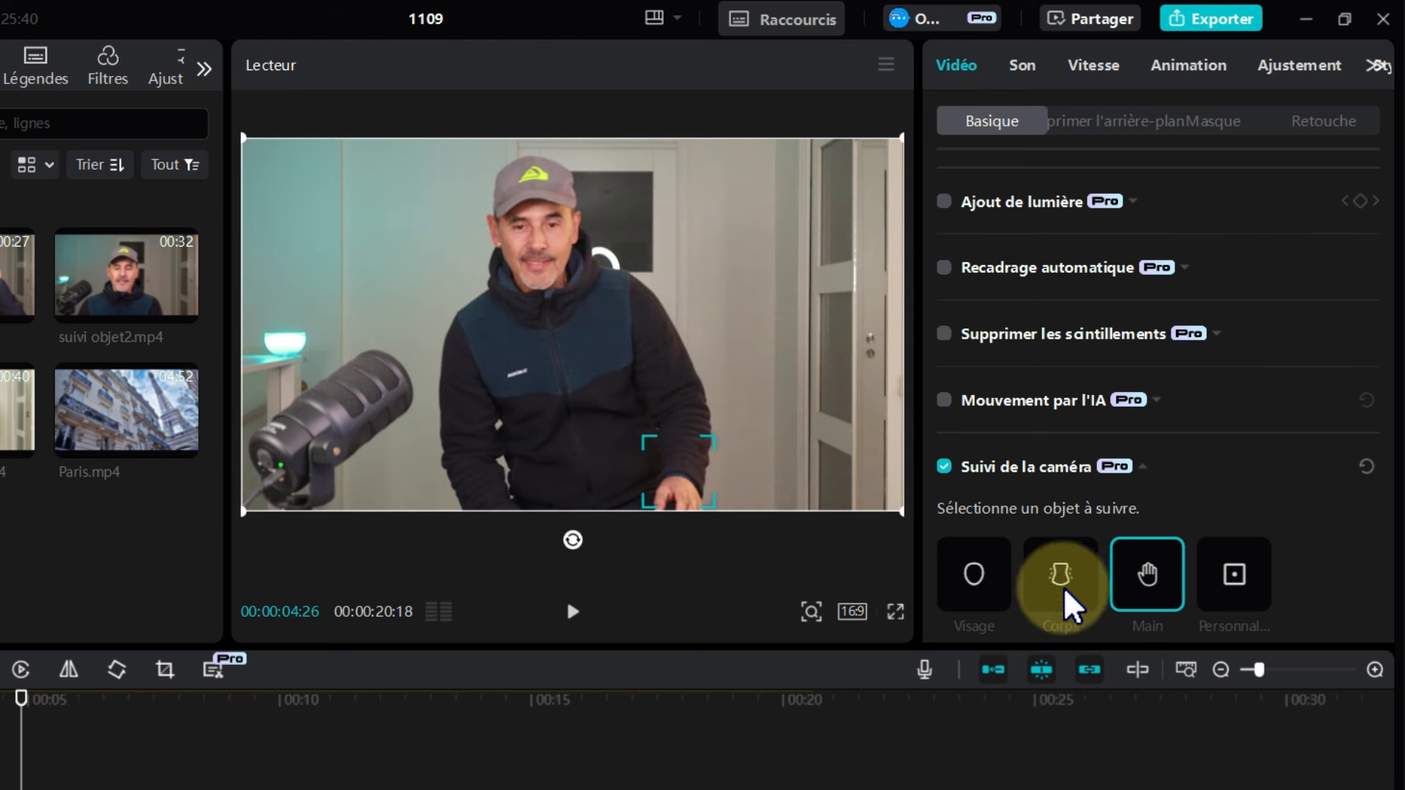
{"action": "left_click", "coordinate": [1142, 596]}
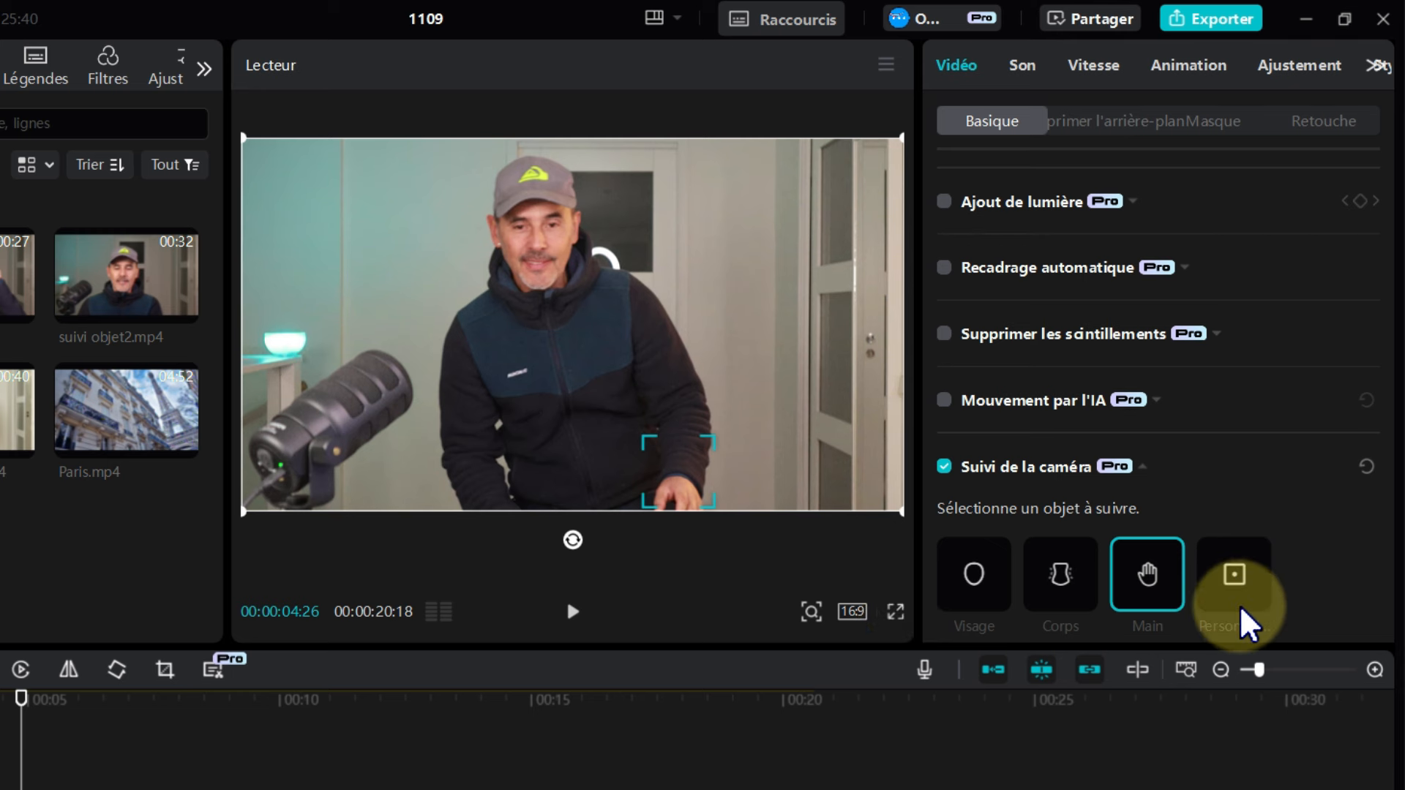
Step: Choose Visage as the Suivi de la caméra target and start camera tracking on the clip
{"action": "left_click", "coordinate": [977, 581]}
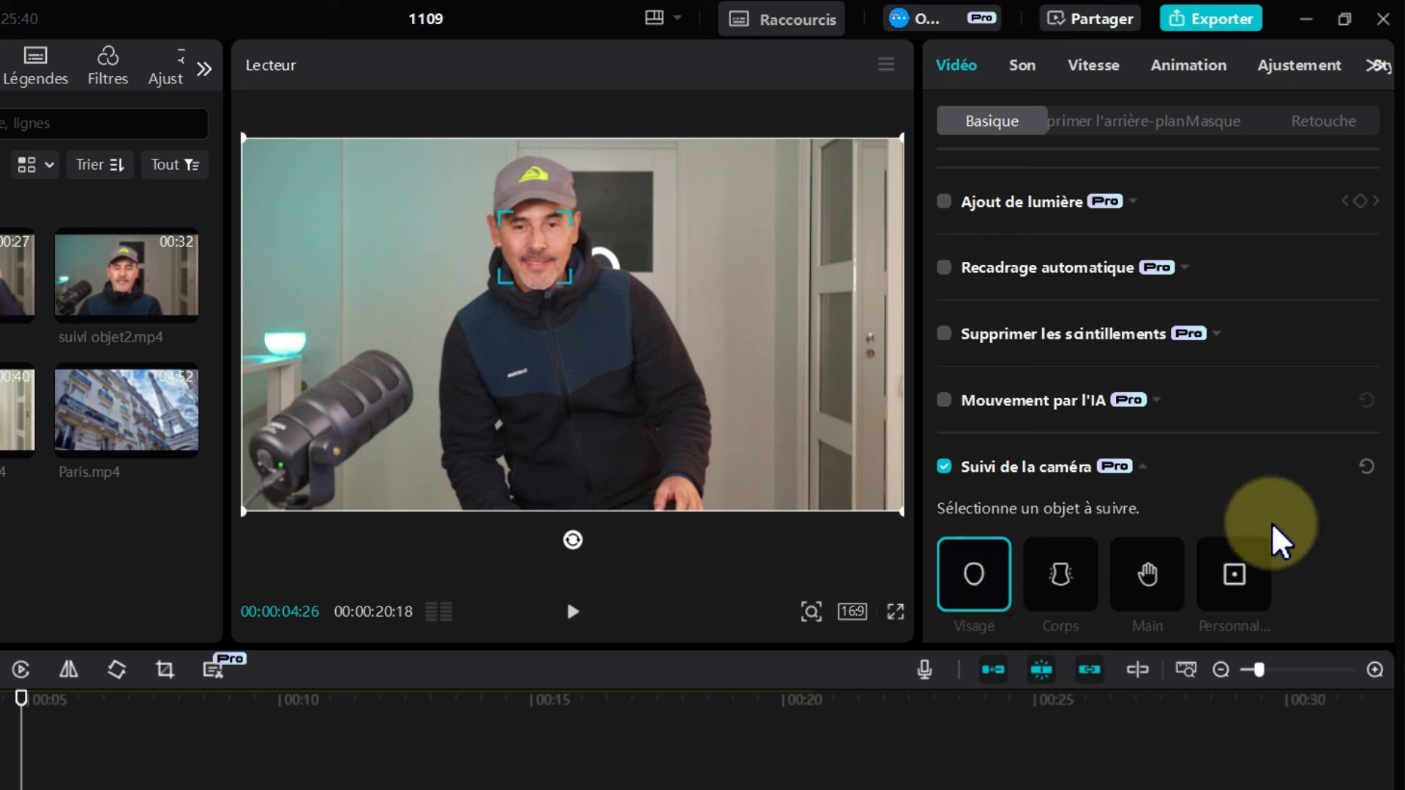
{"action": "scroll", "coordinate": [1274, 536], "scroll_direction": "down", "scroll_amount": 2}
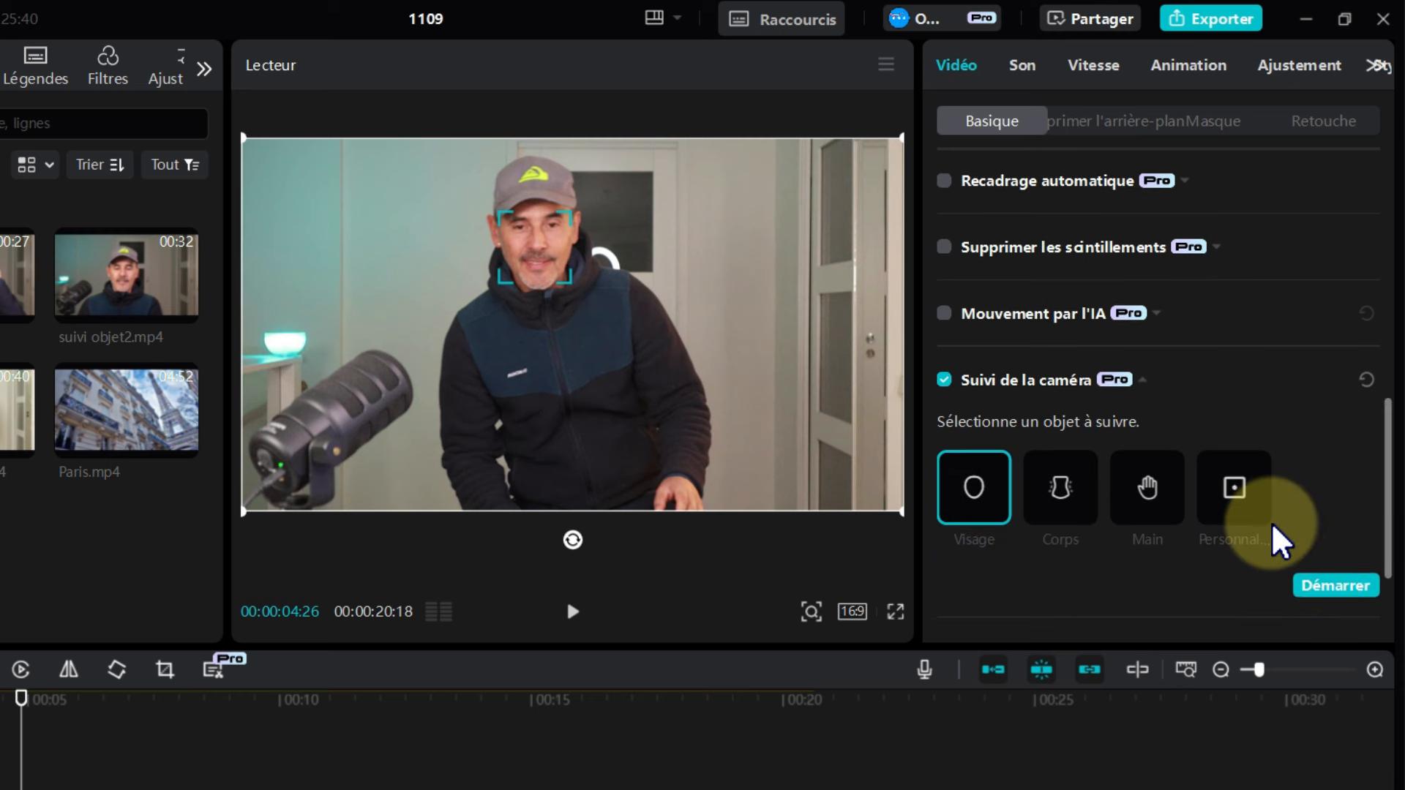
{"action": "left_click", "coordinate": [1334, 589]}
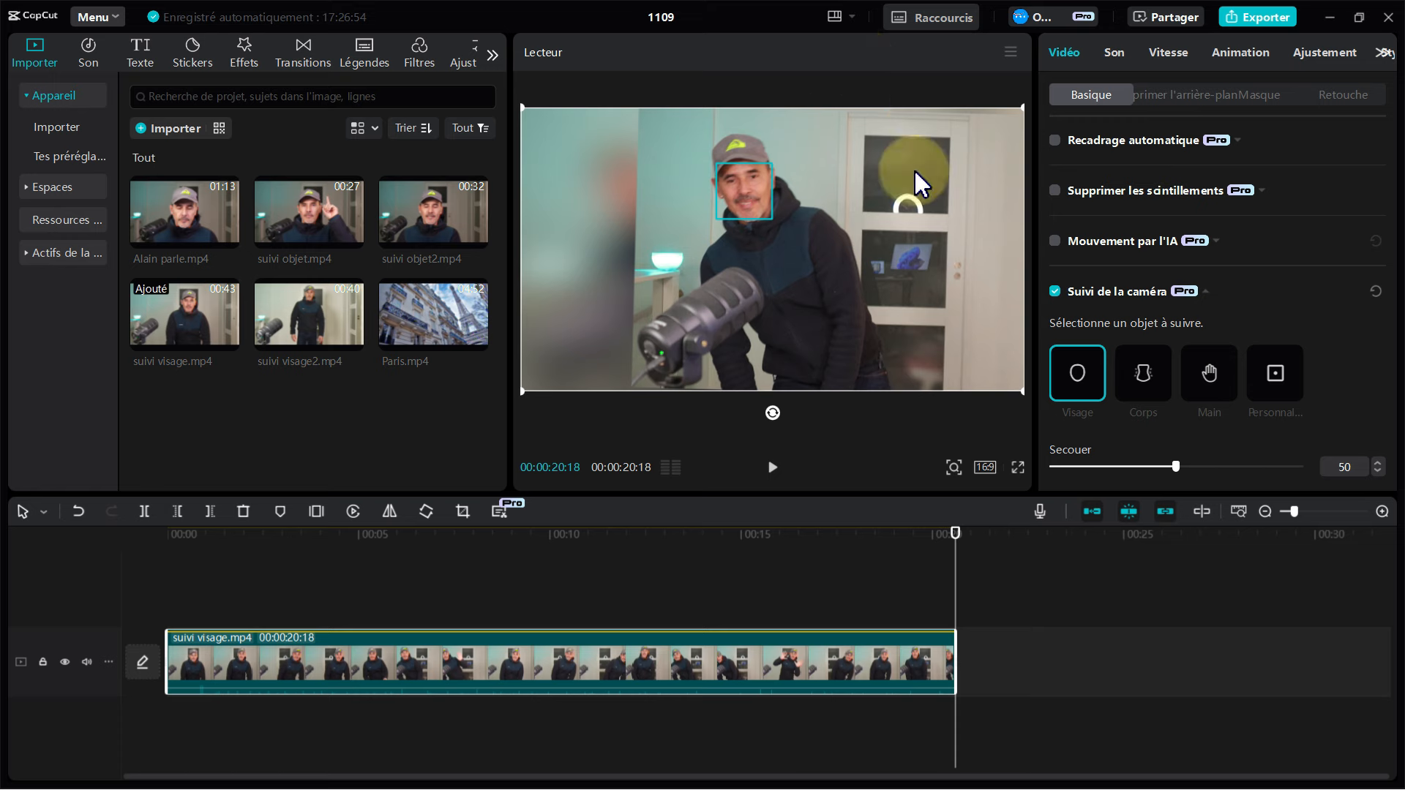
Step: Change the project's aspect ratio to 9:16 and enlarge the suivi visage.mp4 clip beyond the frame's width
{"action": "left_click", "coordinate": [984, 467]}
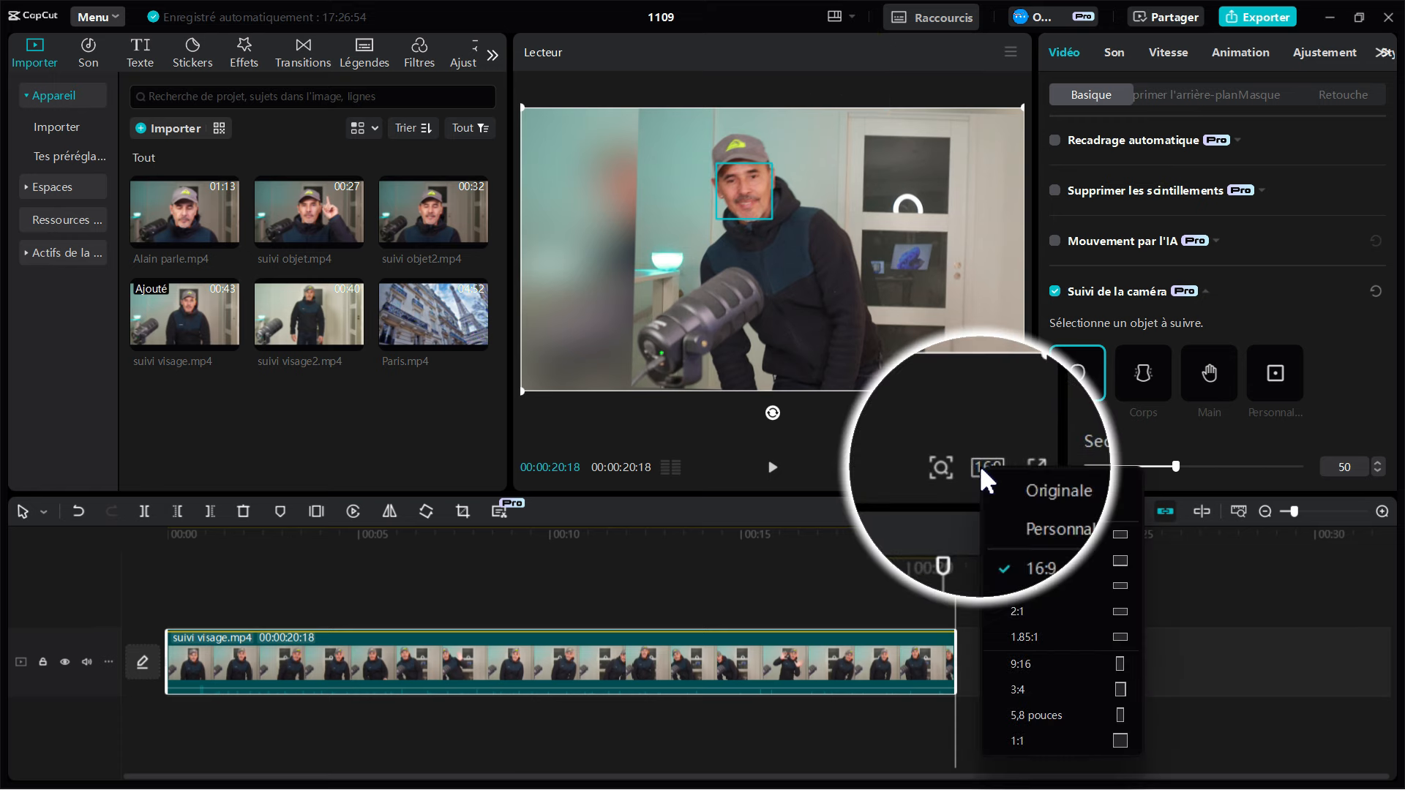
{"action": "left_click", "coordinate": [1033, 657]}
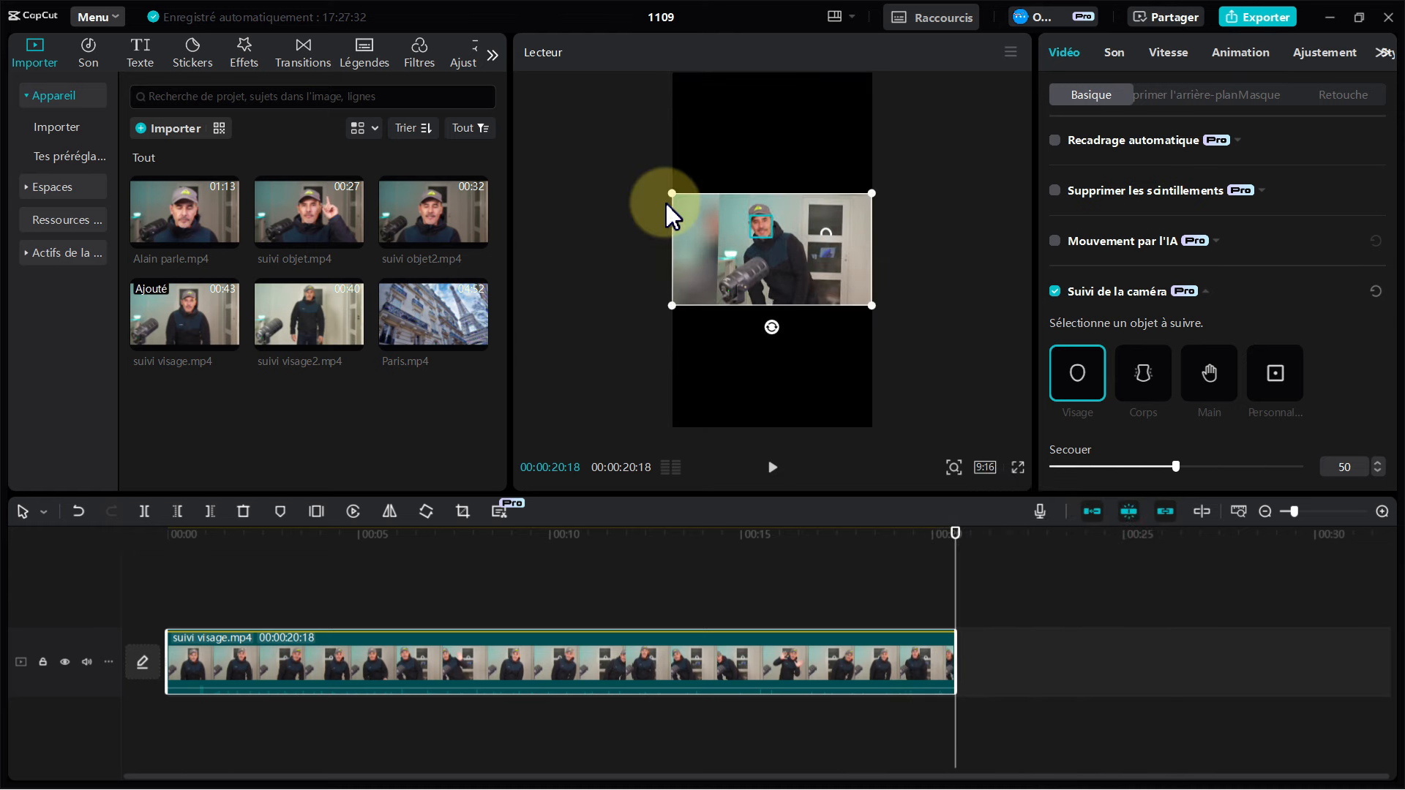
{"action": "left_click_drag", "start_coordinate": [670, 195], "coordinate": [495, 63]}
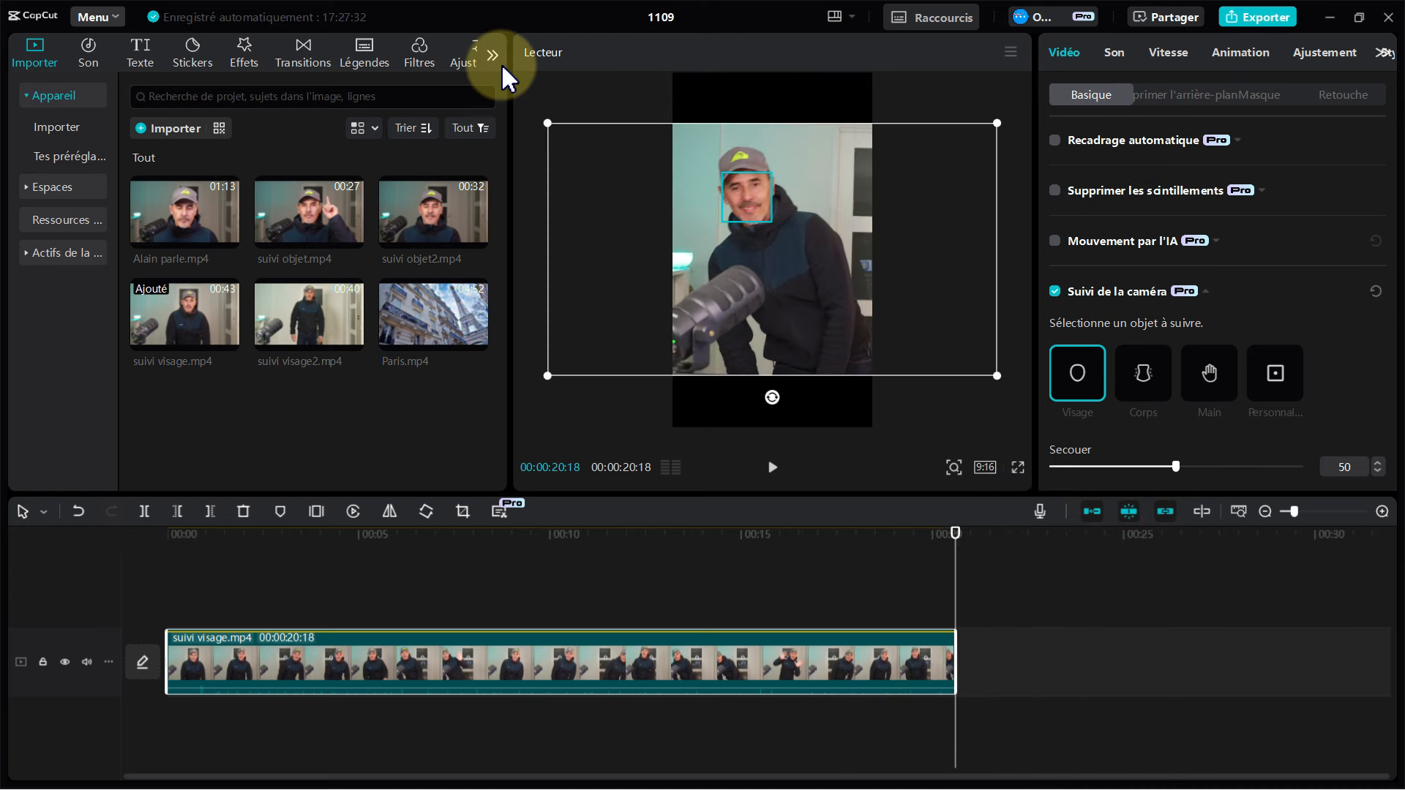
Step: Enlarge the suivi visage.mp4 clip to fill the vertical frame and play it from the start
{"action": "left_click_drag", "start_coordinate": [995, 374], "coordinate": [1095, 472]}
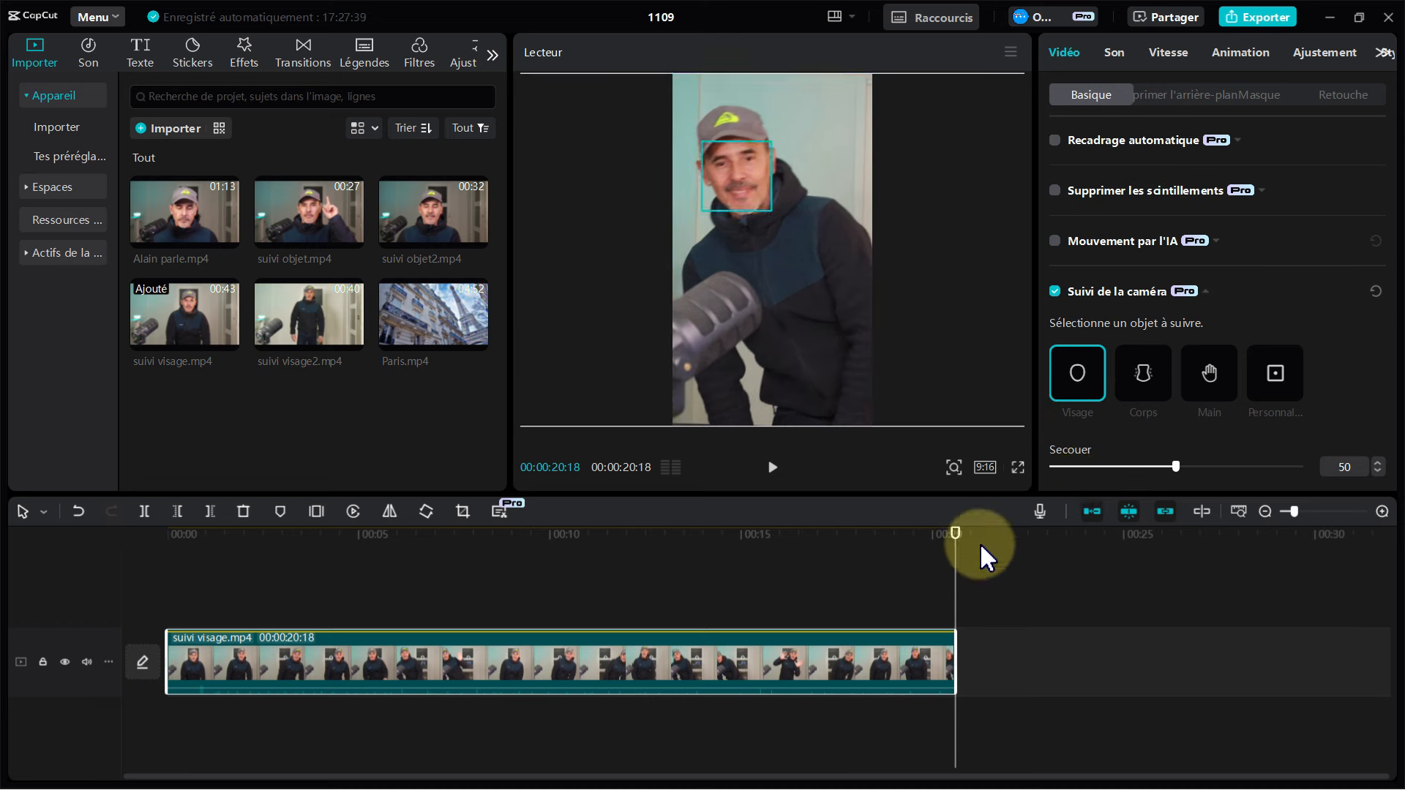
{"action": "left_click_drag", "start_coordinate": [954, 537], "coordinate": [175, 516]}
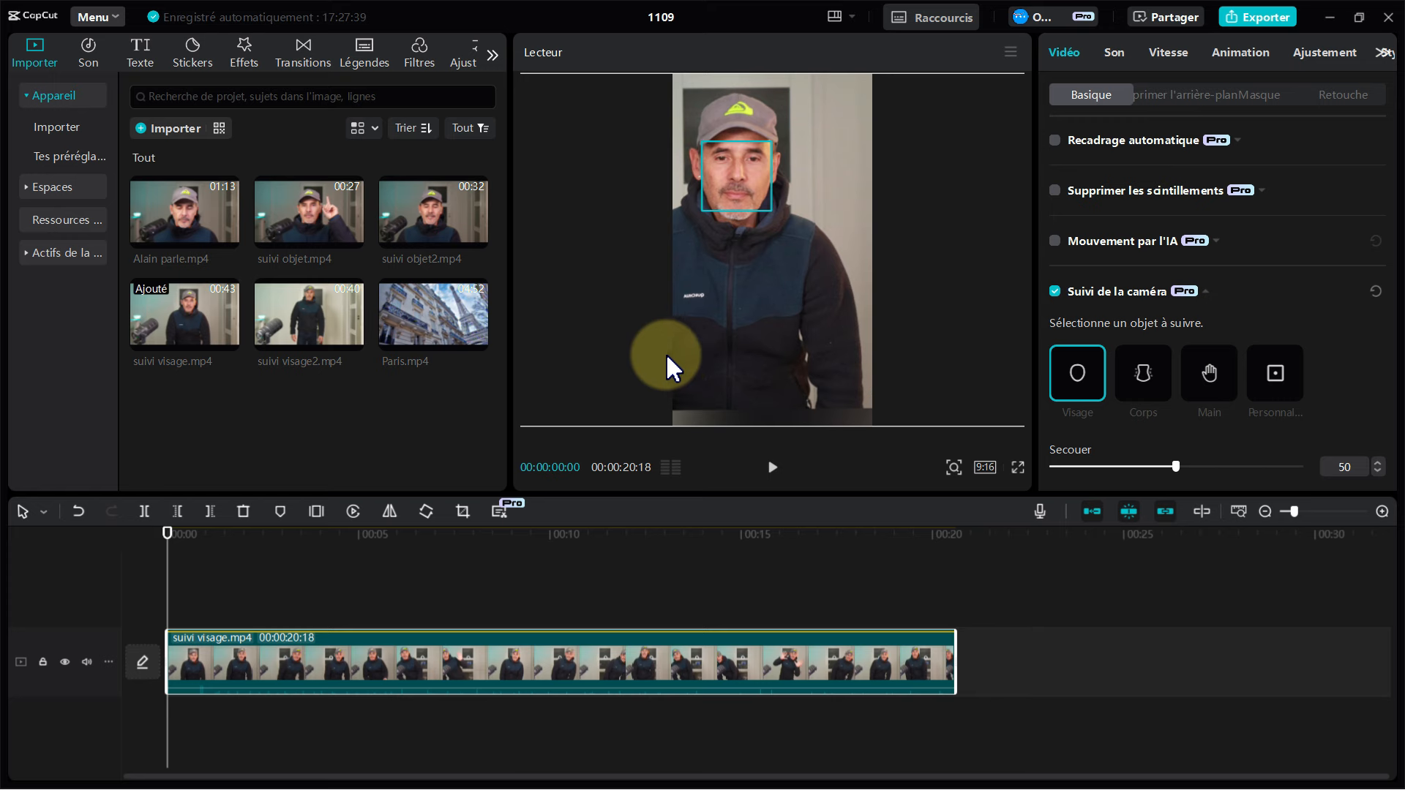
{"action": "left_click_drag", "start_coordinate": [665, 353], "coordinate": [952, 371]}
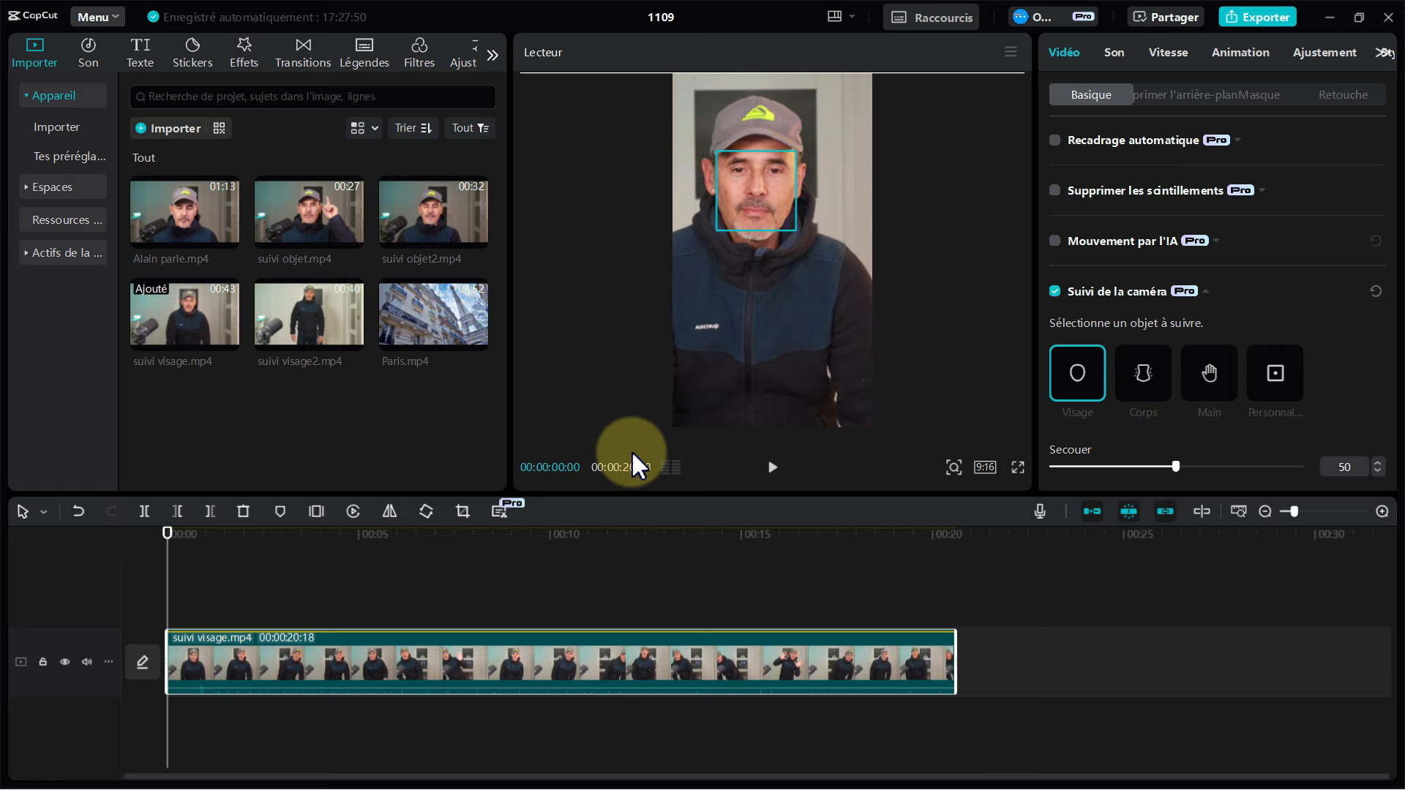
{"action": "left_click", "coordinate": [772, 468]}
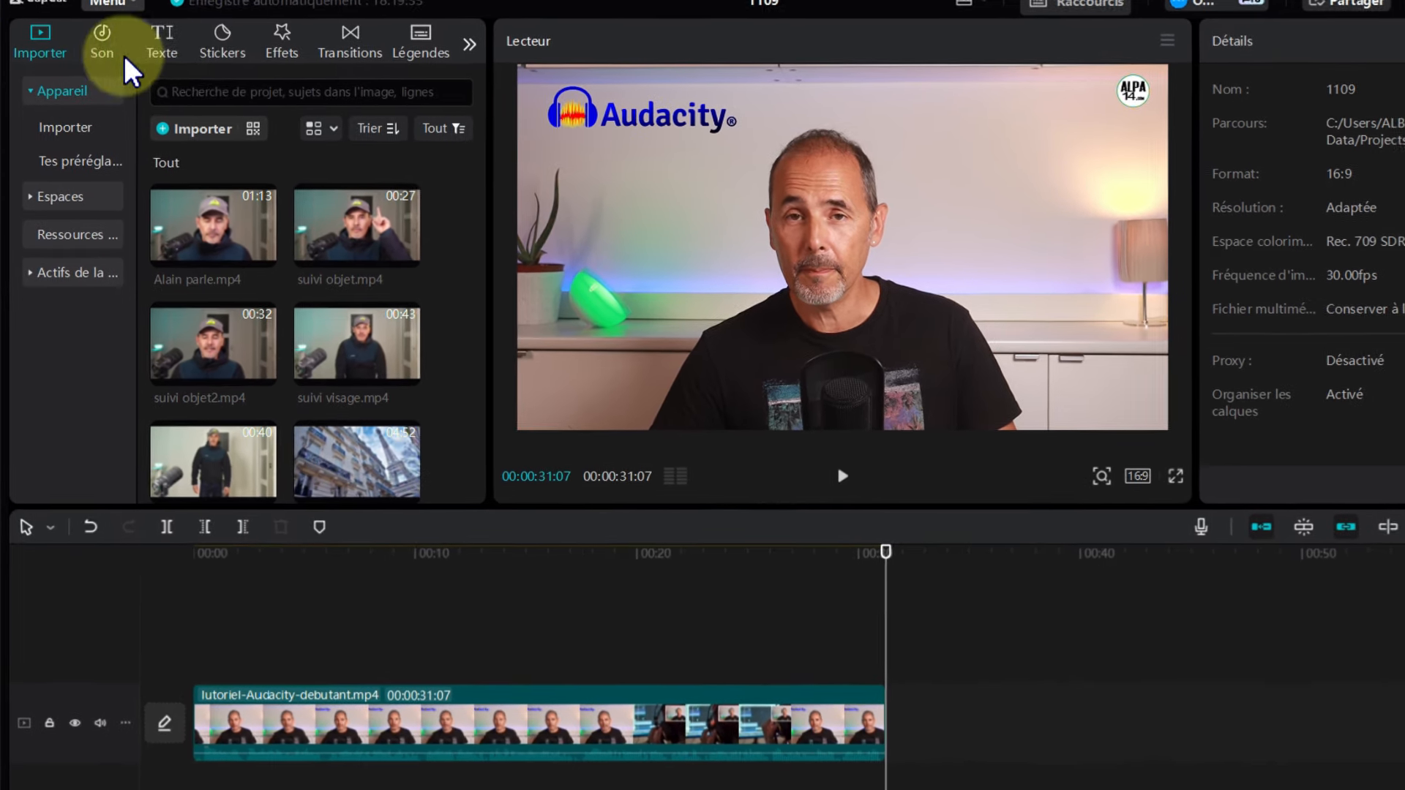
Step: Open the automatic captions settings, review the source languages and keep Français
{"action": "left_click", "coordinate": [162, 42]}
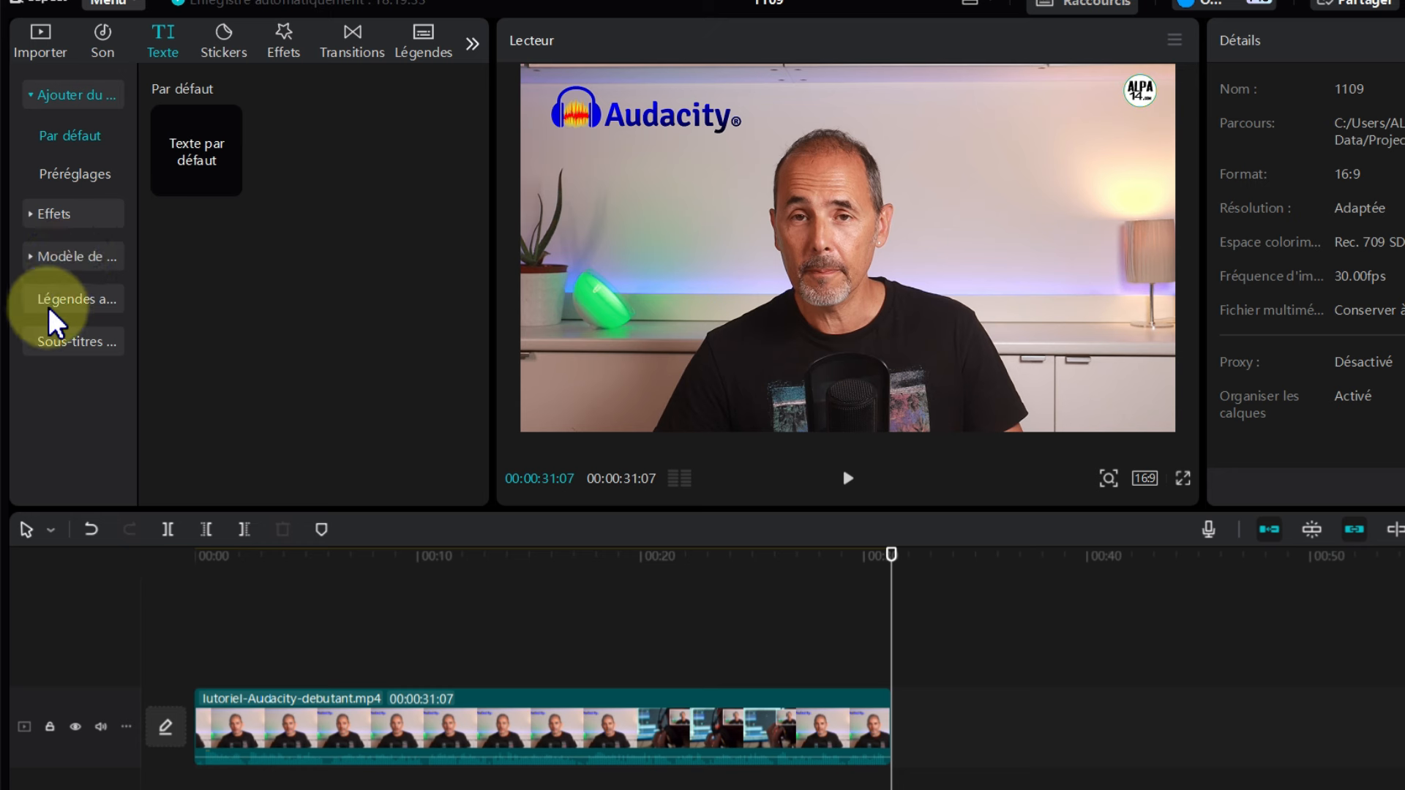
{"action": "left_click", "coordinate": [78, 300]}
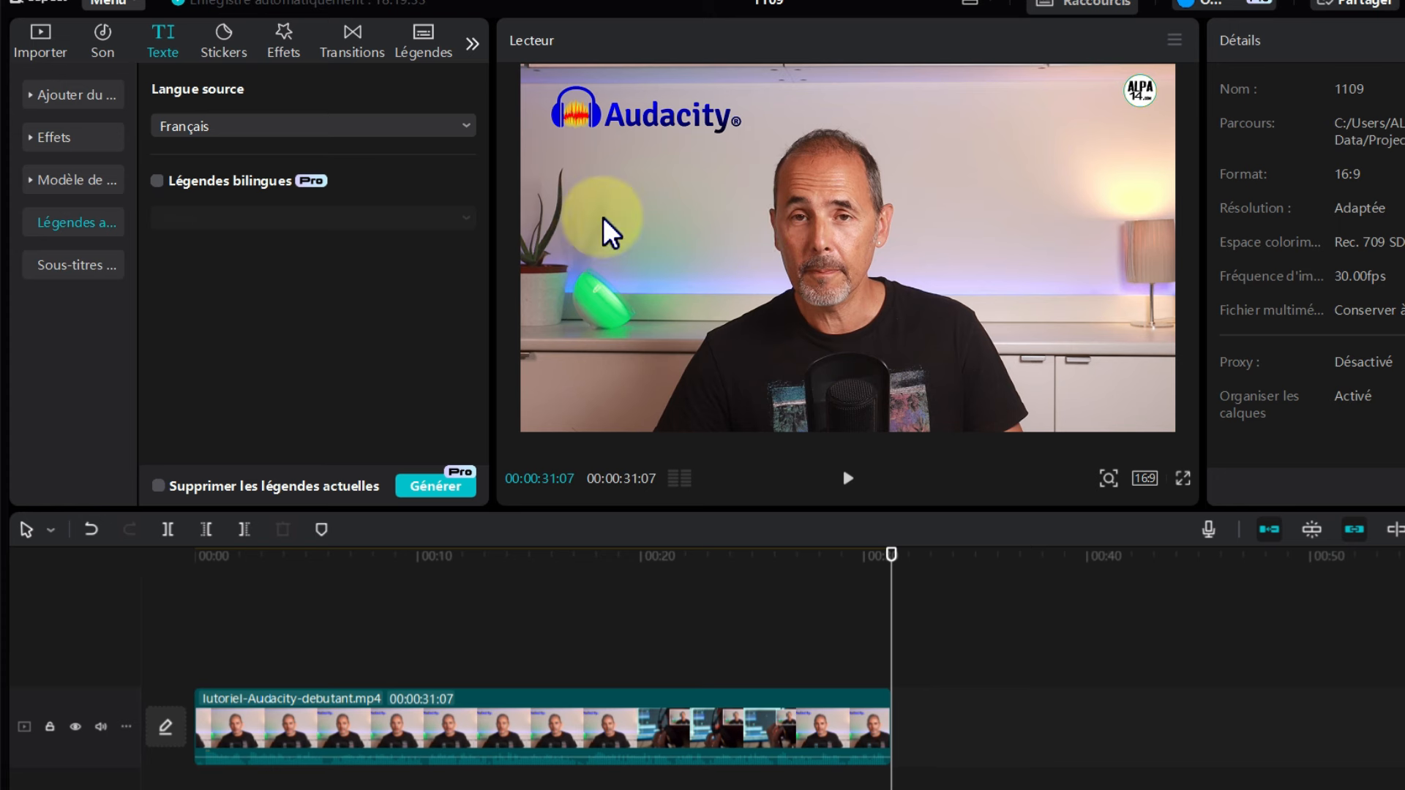
{"action": "left_click", "coordinate": [472, 126]}
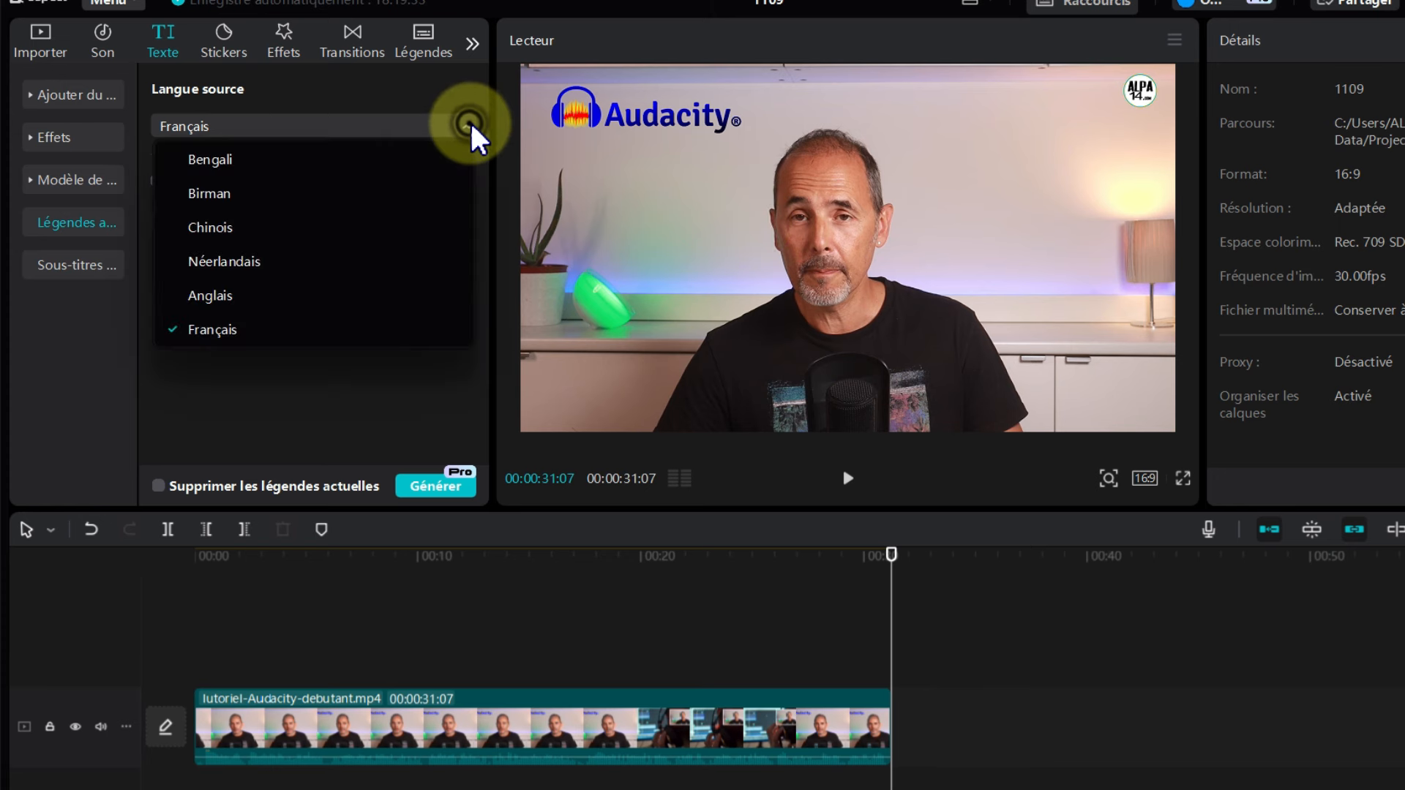
{"action": "scroll", "coordinate": [417, 177], "scroll_direction": "down", "scroll_amount": 5}
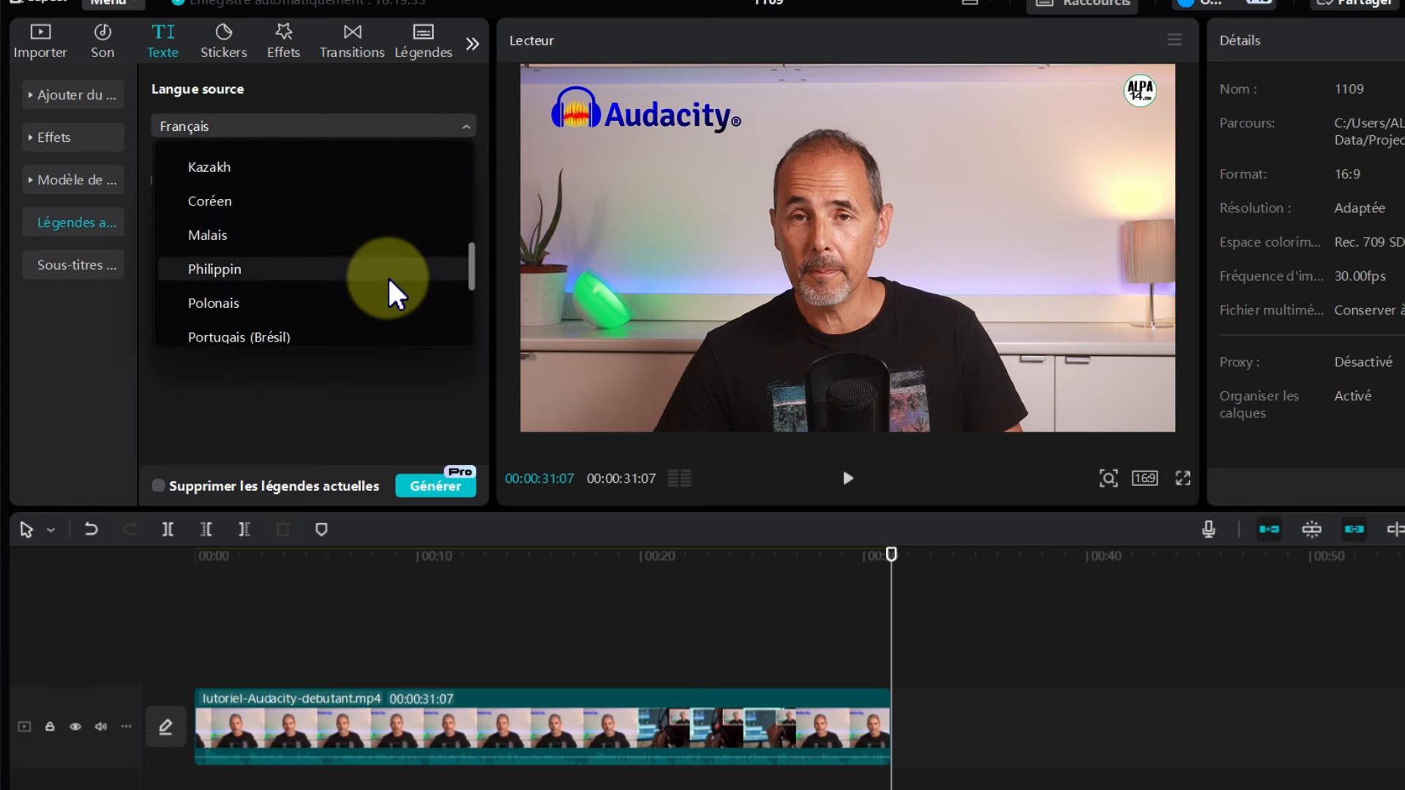
{"action": "scroll", "coordinate": [393, 293], "scroll_direction": "up", "scroll_amount": 6}
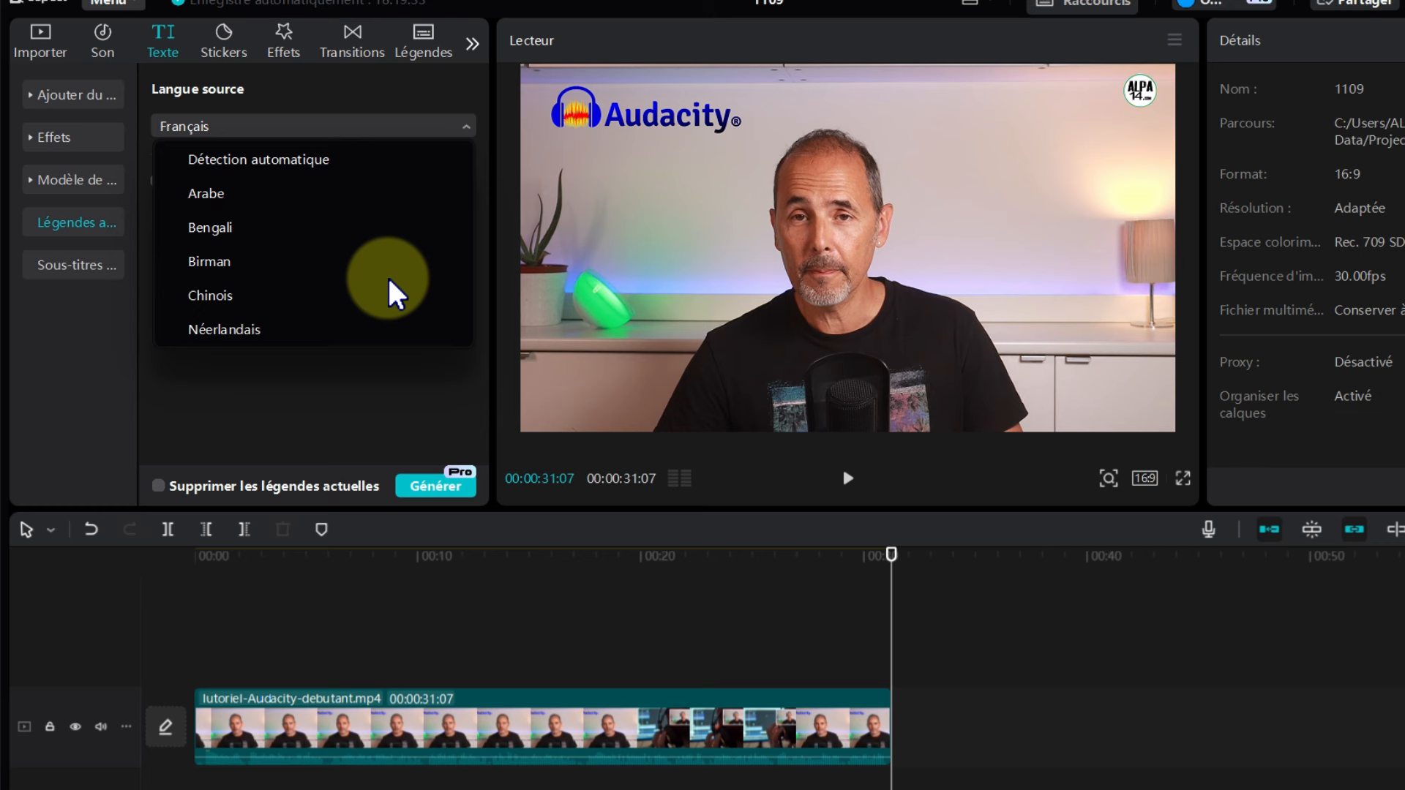
{"action": "scroll", "coordinate": [395, 292], "scroll_direction": "down", "scroll_amount": 2}
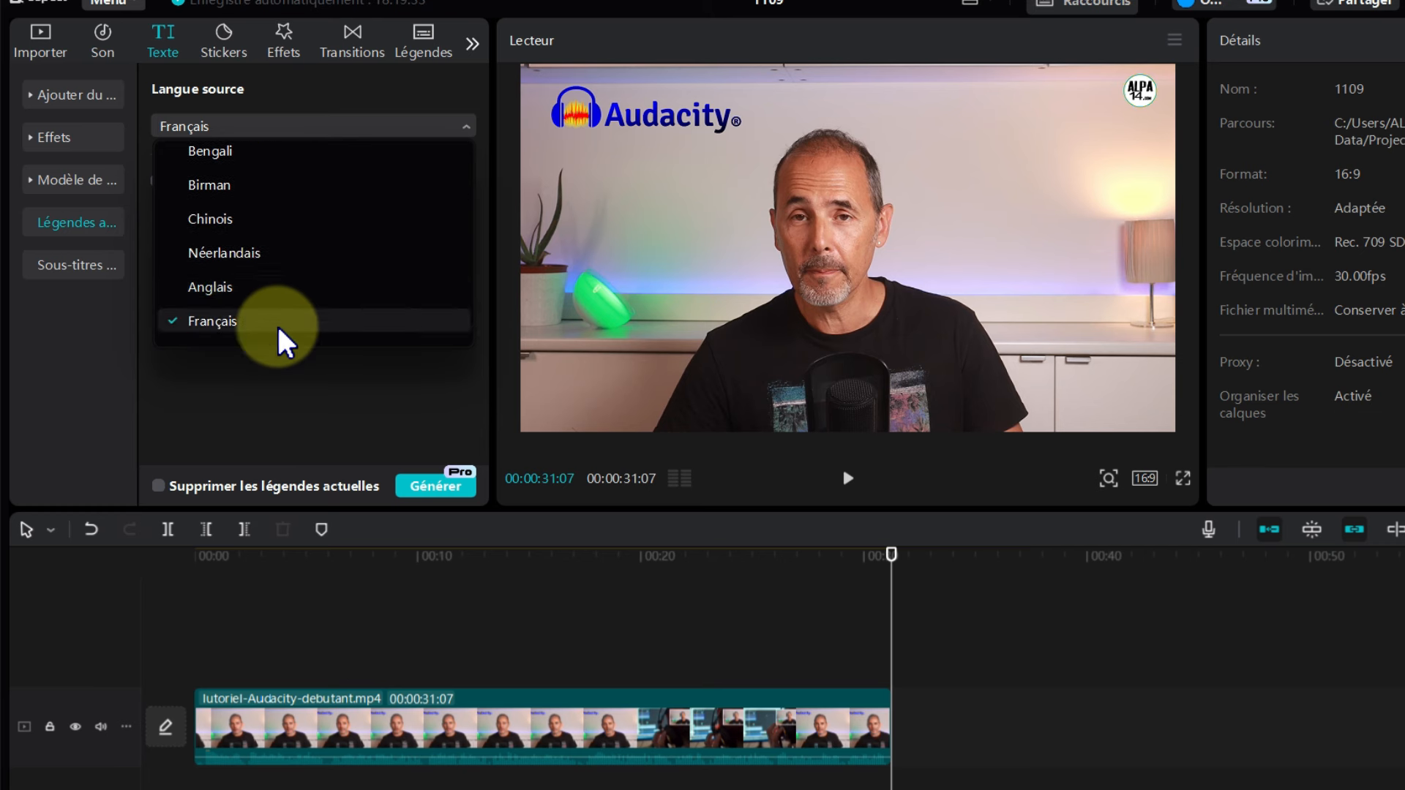
{"action": "left_click", "coordinate": [320, 368]}
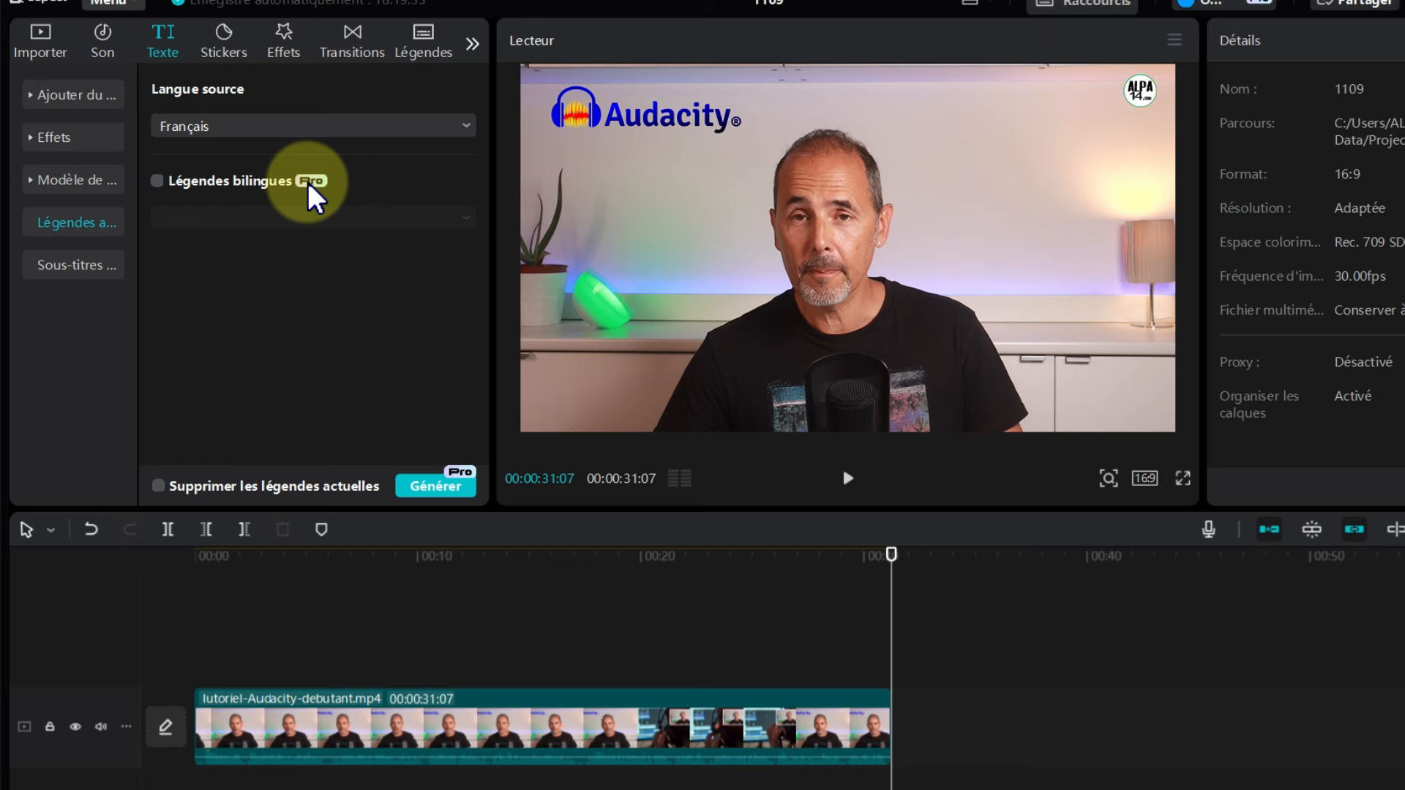
Step: Try bilingual captions with Italien as the second language and switch the option back off
{"action": "left_click", "coordinate": [157, 181]}
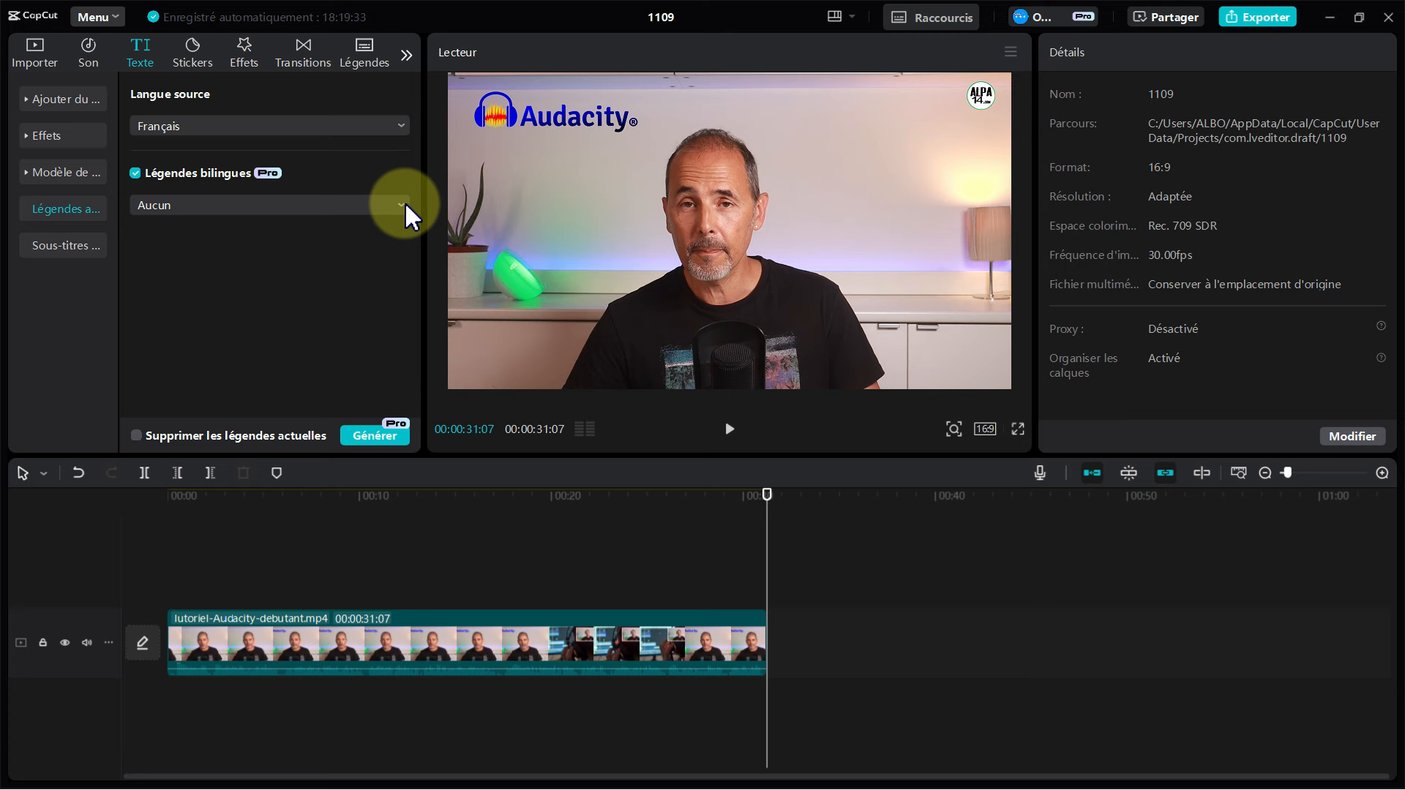
{"action": "left_click", "coordinate": [404, 208]}
{"action": "scroll", "coordinate": [313, 304], "scroll_direction": "down", "scroll_amount": 6}
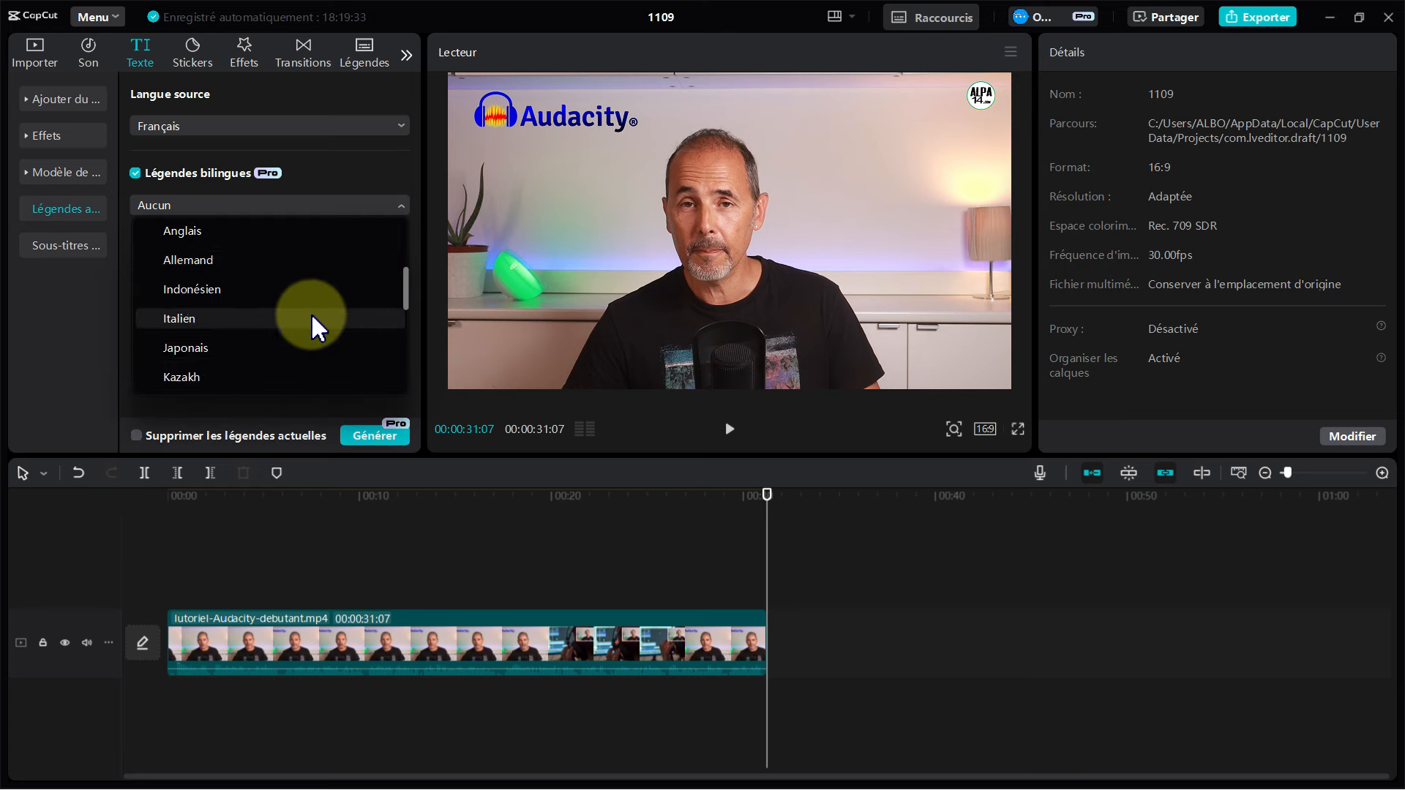
{"action": "scroll", "coordinate": [315, 322], "scroll_direction": "up", "scroll_amount": 3}
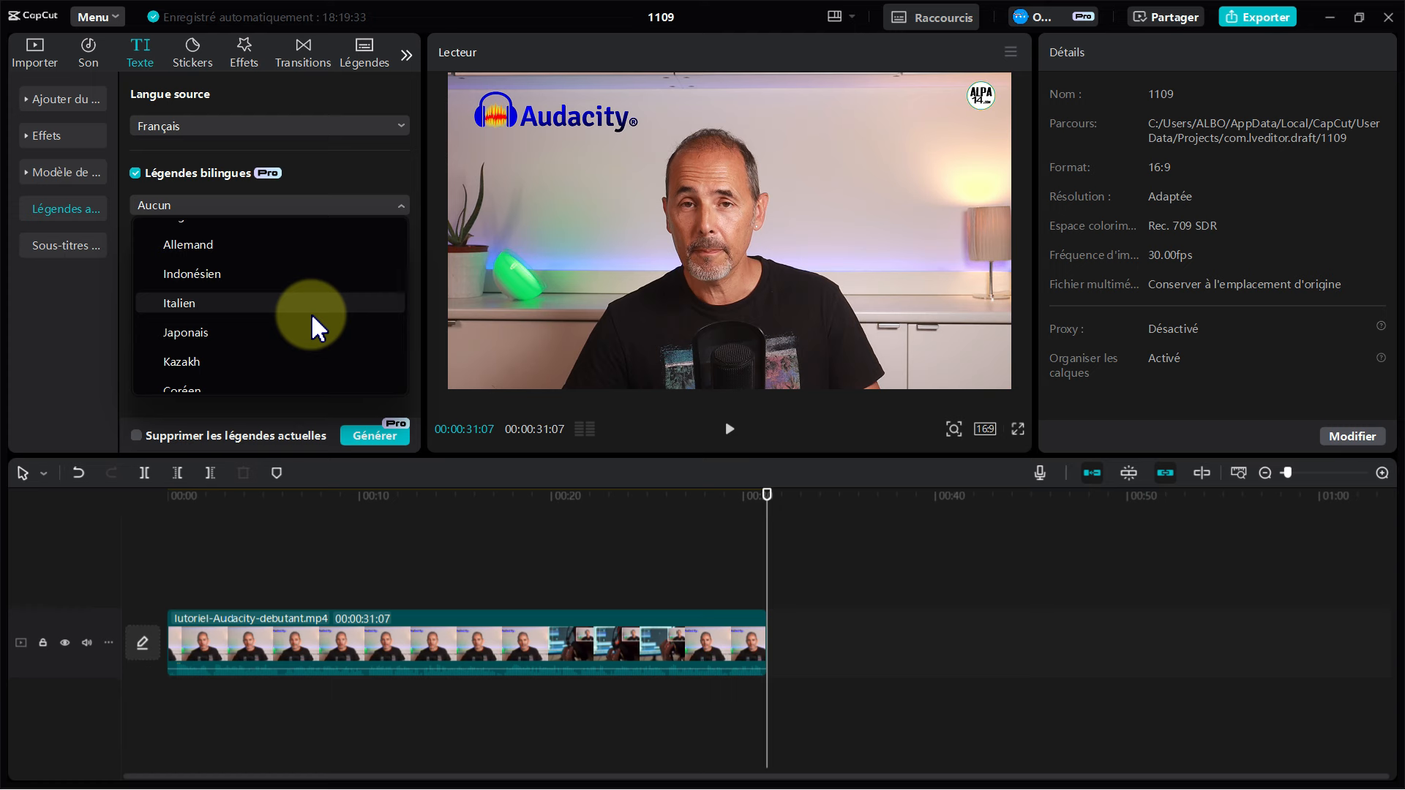
{"action": "left_click", "coordinate": [316, 327]}
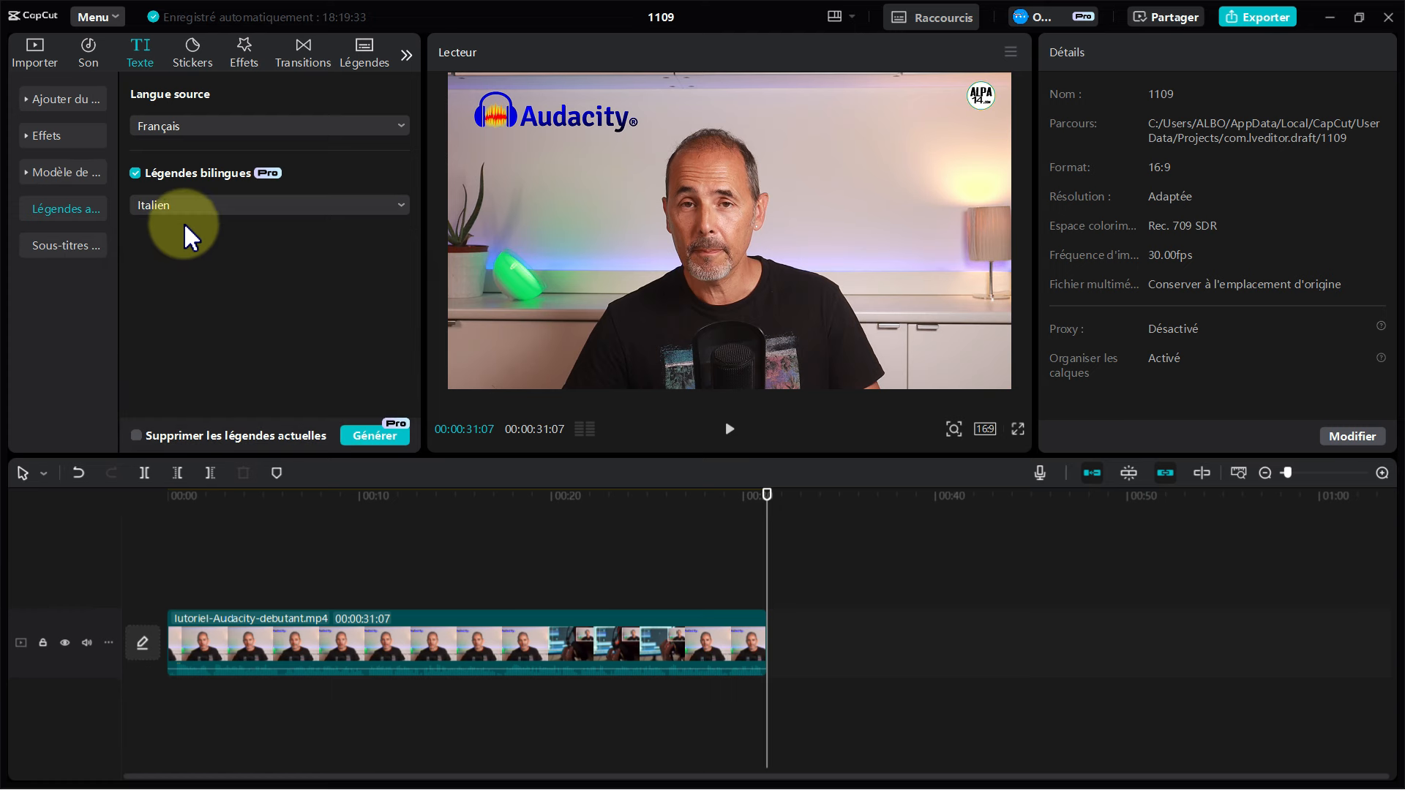
{"action": "left_click", "coordinate": [401, 205]}
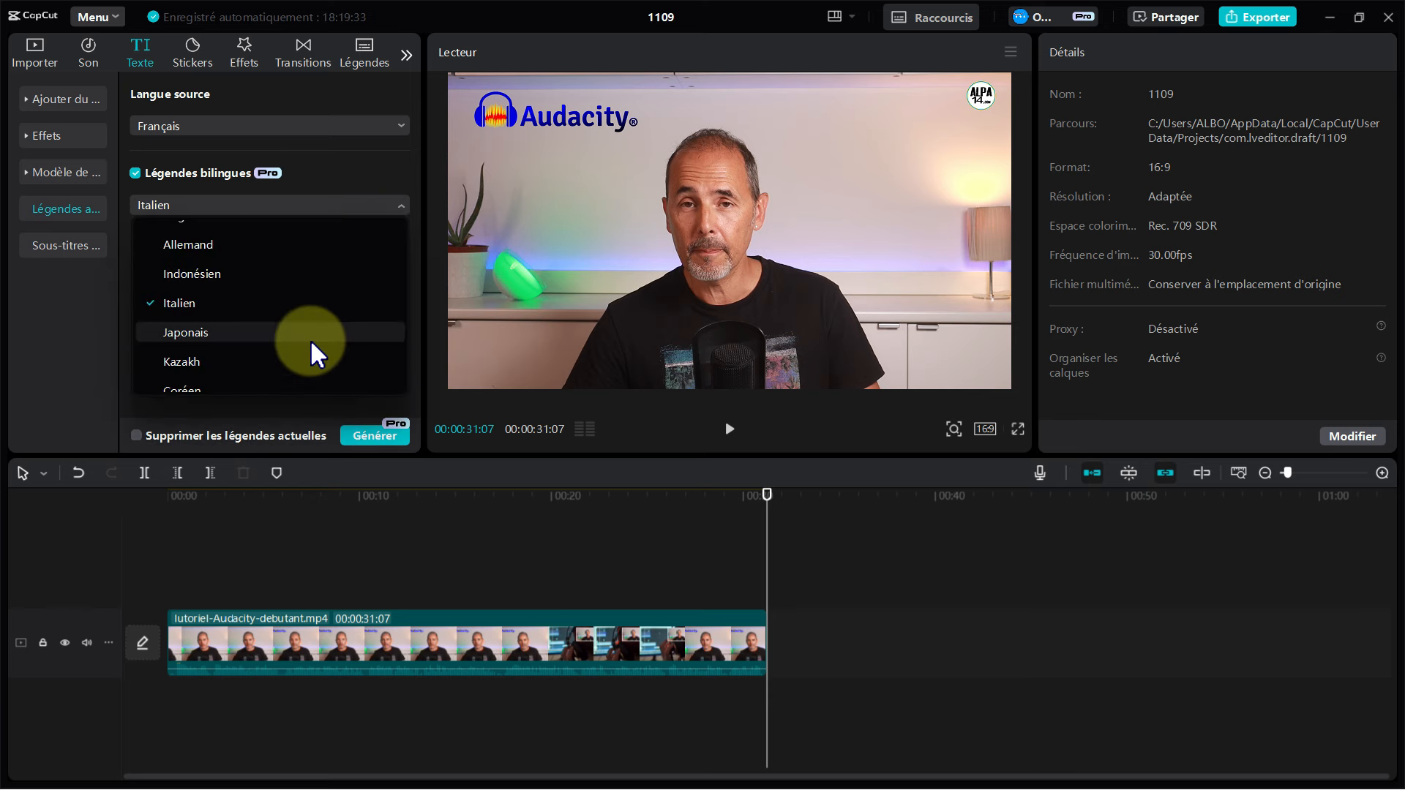
{"action": "left_click", "coordinate": [141, 184]}
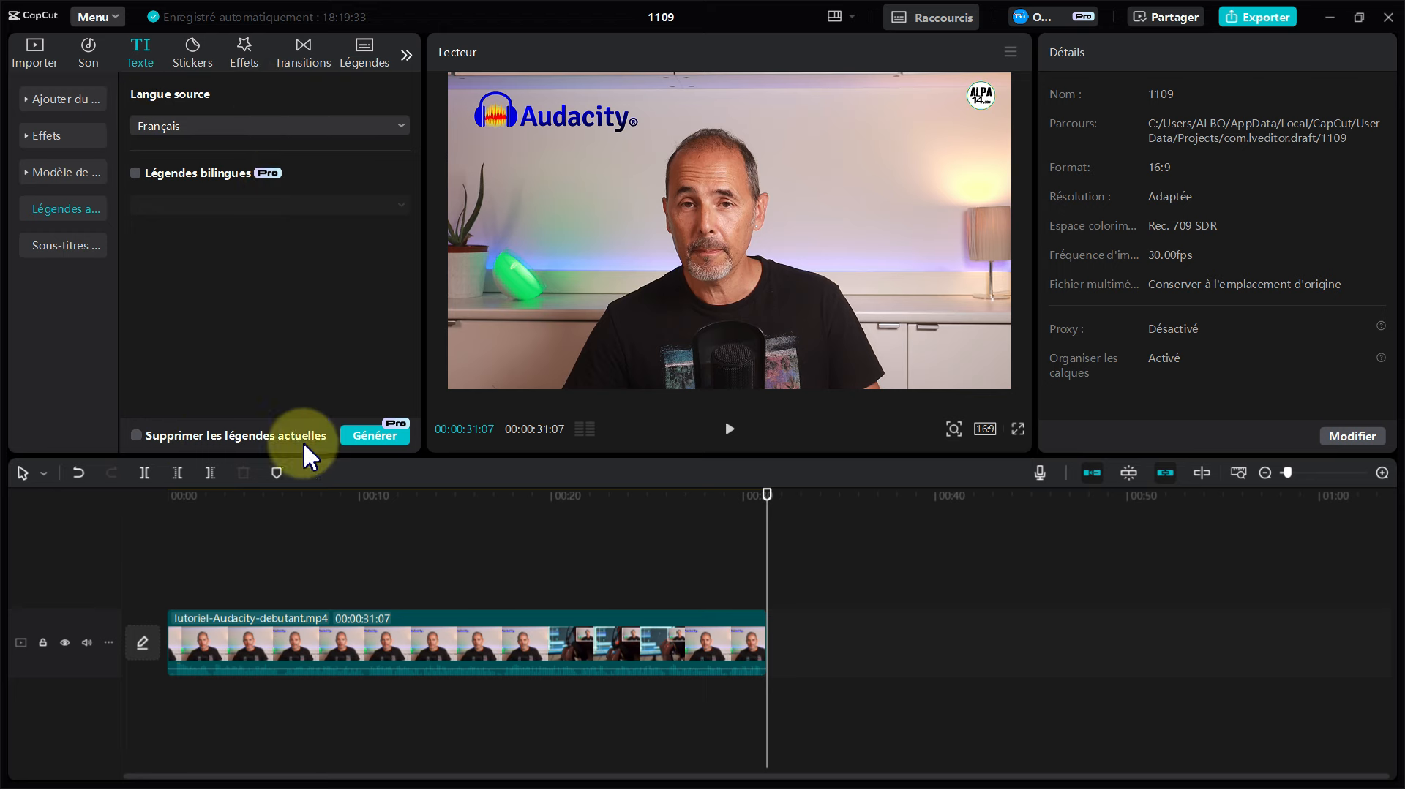
Step: Generate automatic captions for the Audacity tutorial clip and play the video from the first caption
{"action": "left_click", "coordinate": [371, 438]}
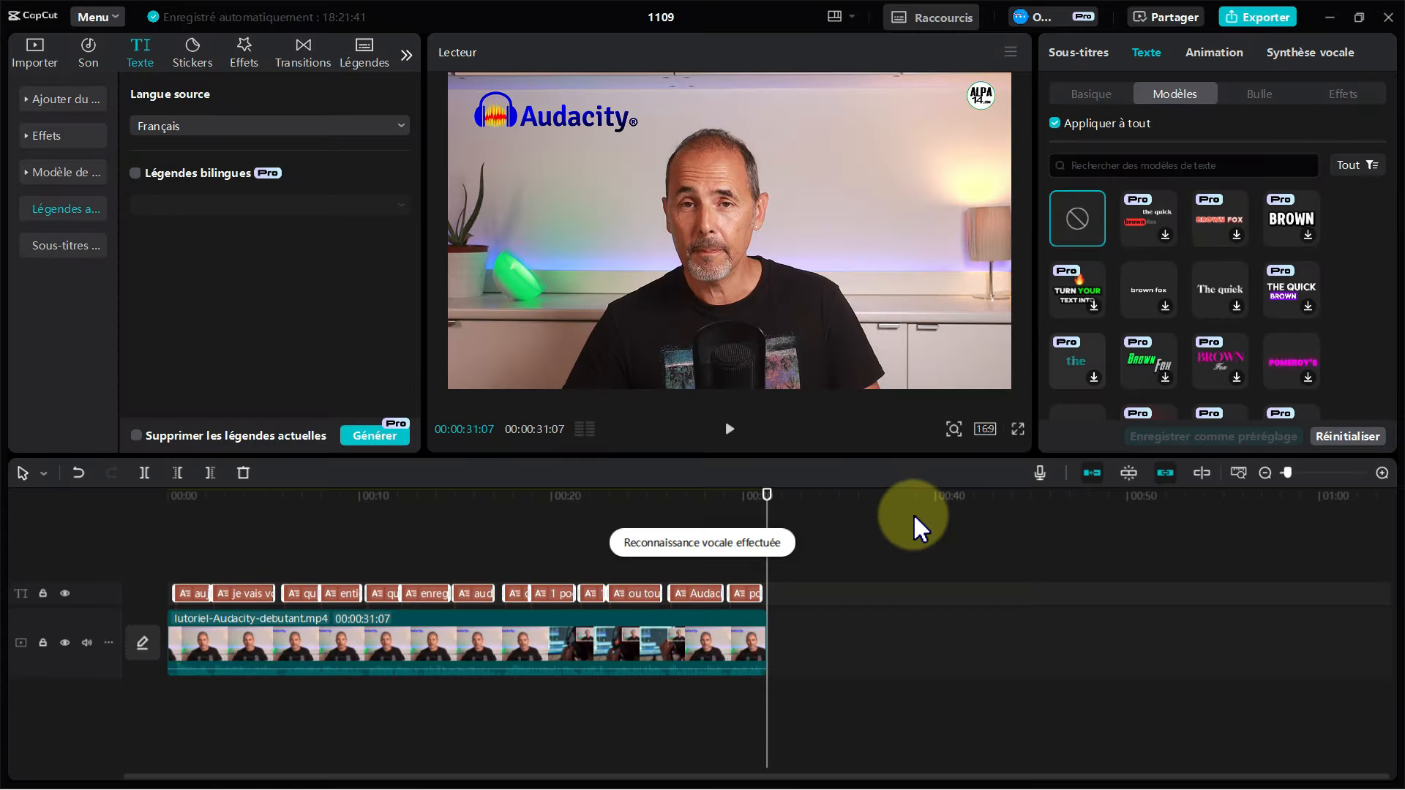
{"action": "left_click_drag", "start_coordinate": [767, 513], "coordinate": [170, 567]}
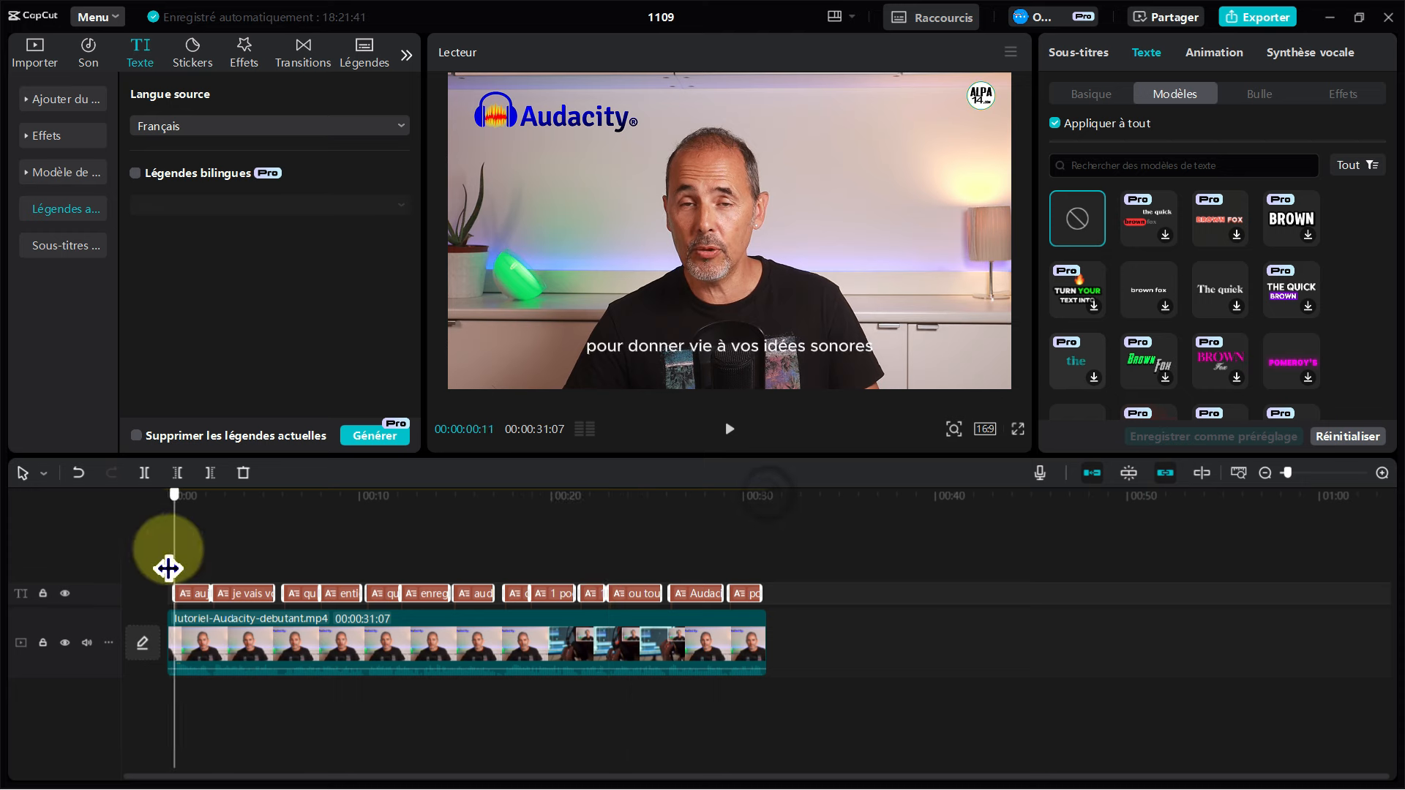
{"action": "left_click", "coordinate": [1382, 472]}
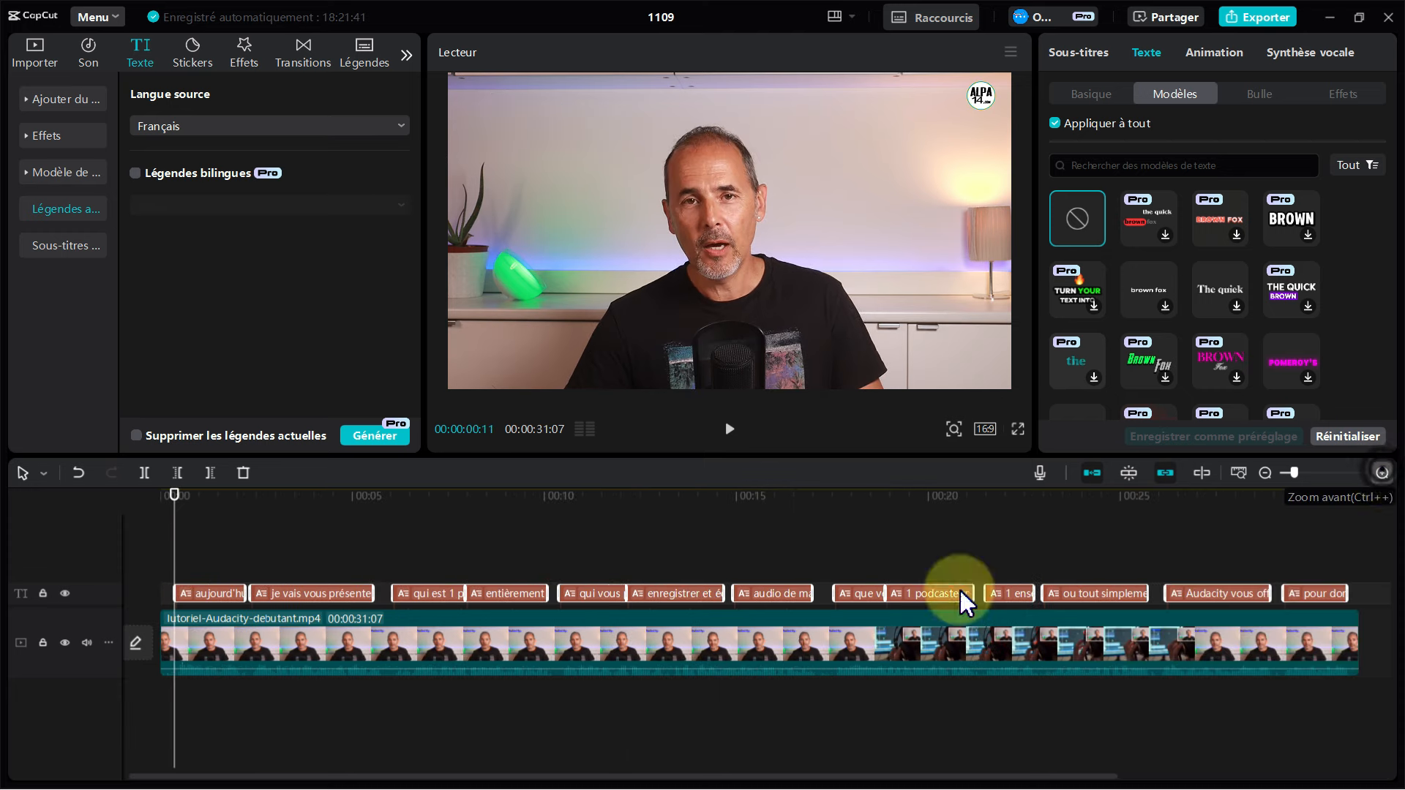
{"action": "left_click", "coordinate": [216, 599]}
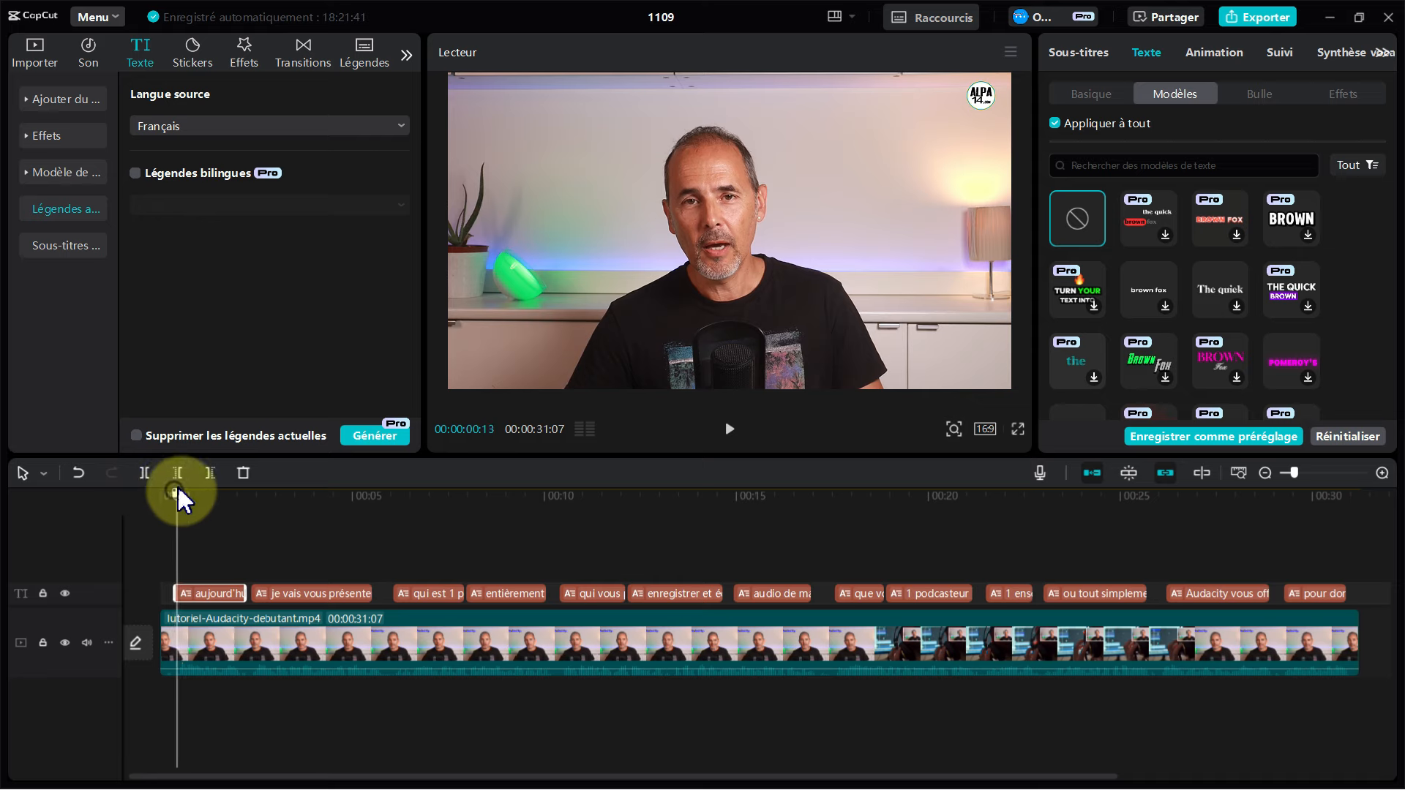
{"action": "left_click_drag", "start_coordinate": [178, 491], "coordinate": [180, 534]}
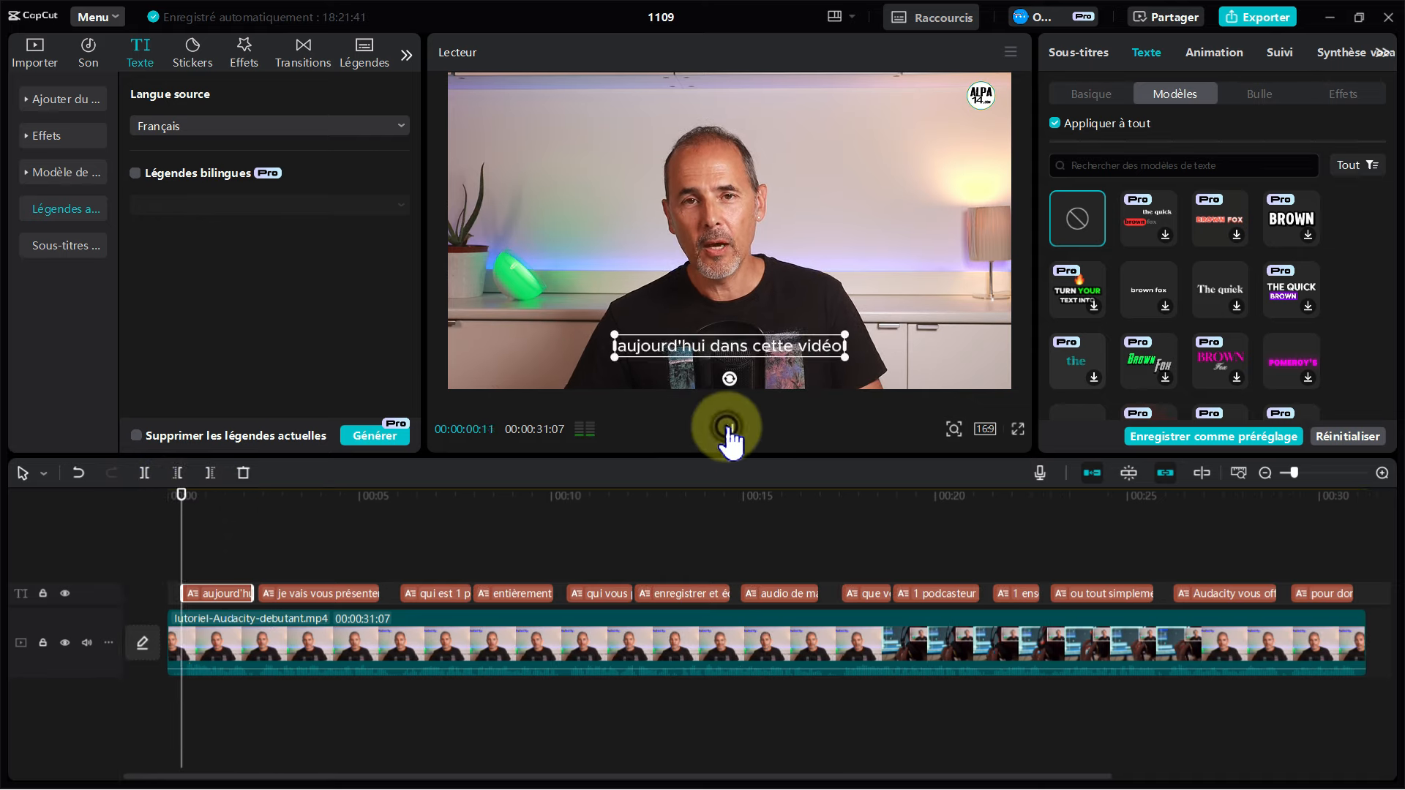
{"action": "left_click", "coordinate": [728, 429]}
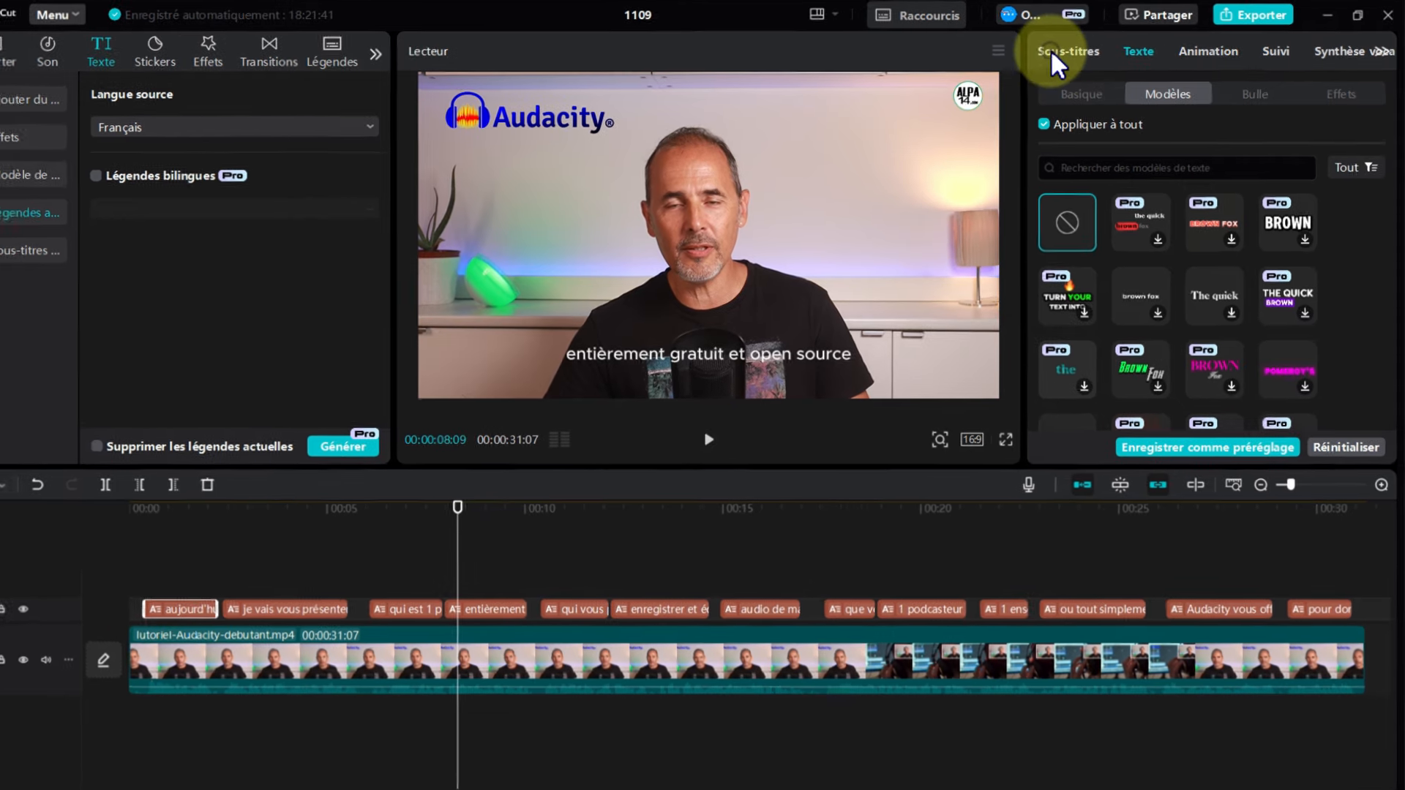
Step: Correct caption 8 in the subtitle list to read "que vous soyez un musicien"
{"action": "left_click", "coordinate": [1074, 53]}
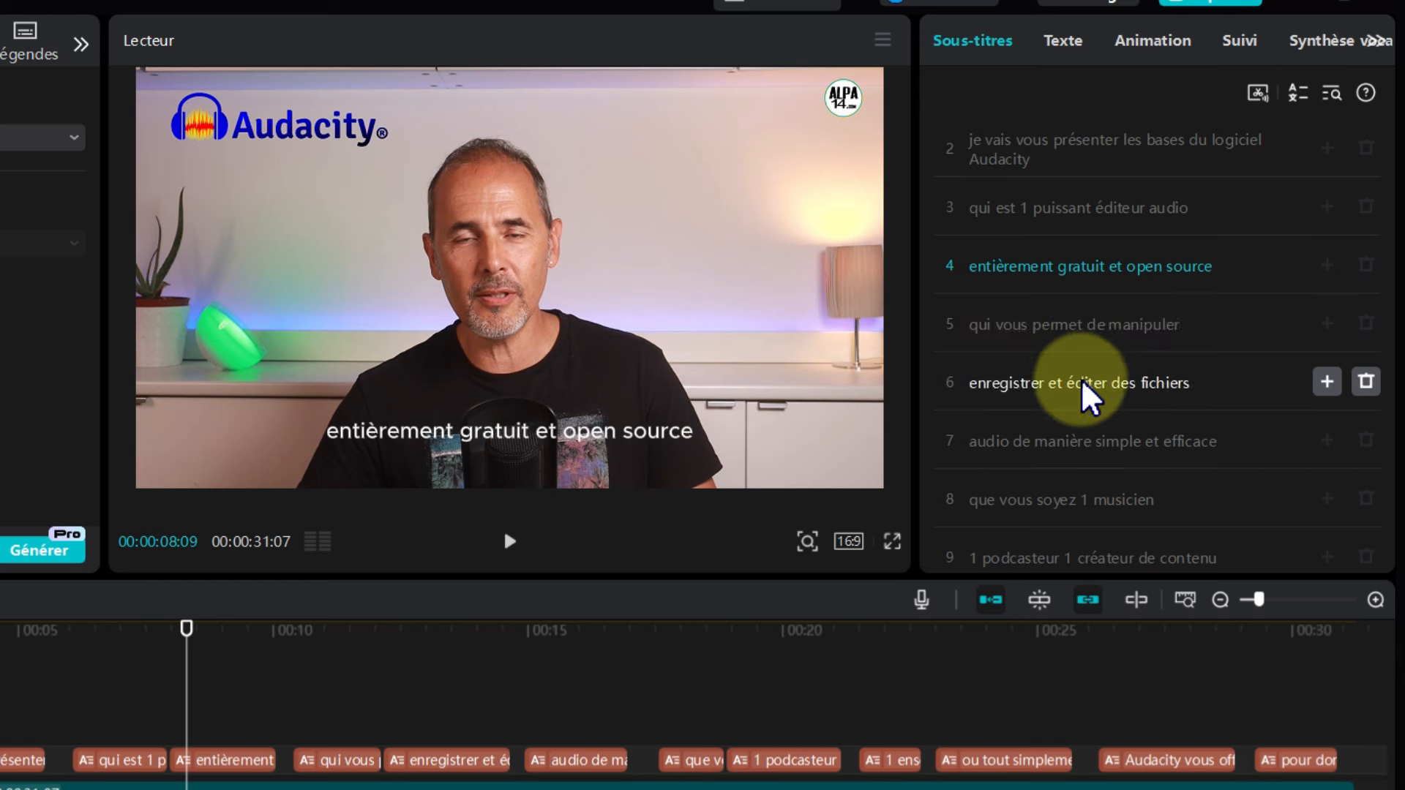
{"action": "scroll", "coordinate": [1088, 396], "scroll_direction": "down", "scroll_amount": 3}
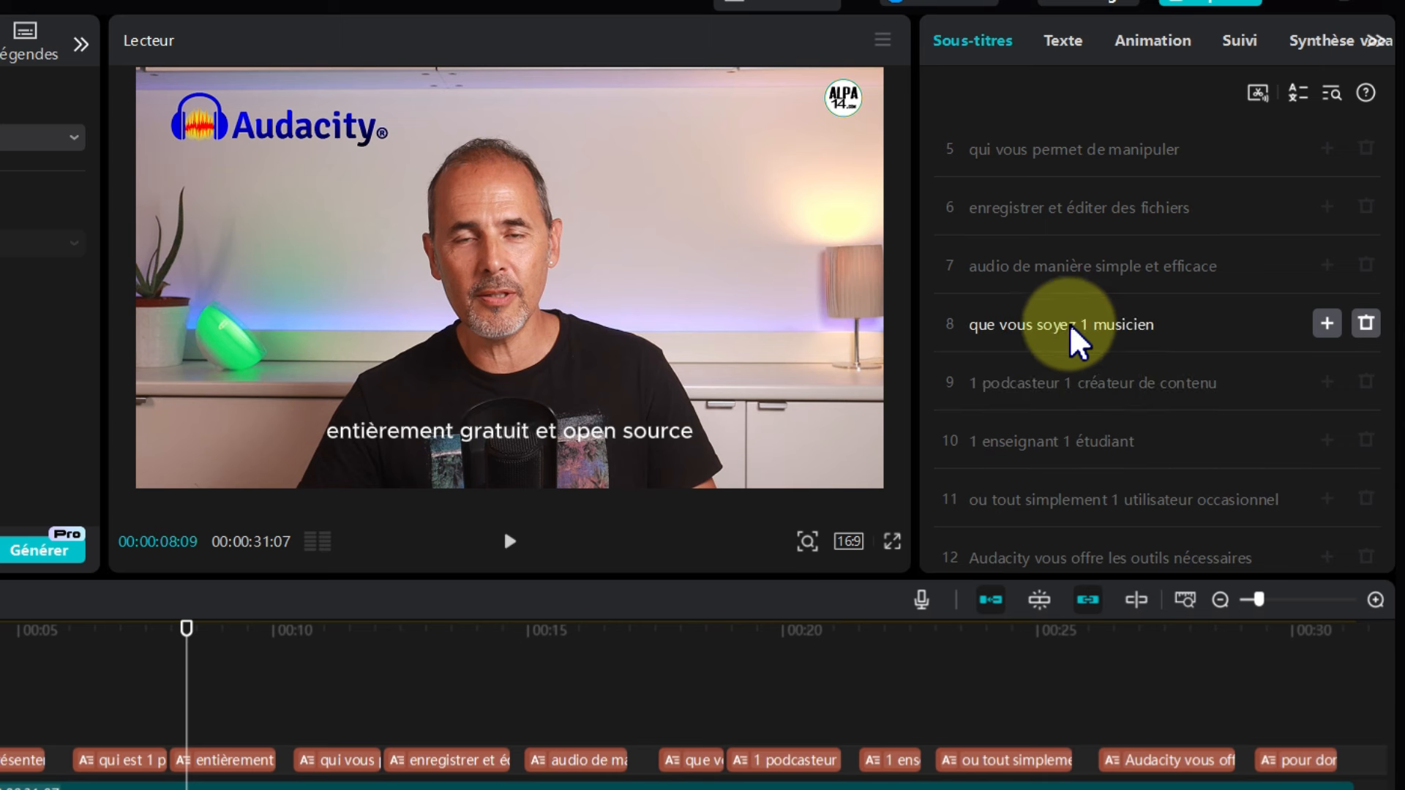
{"action": "left_click", "coordinate": [1174, 323]}
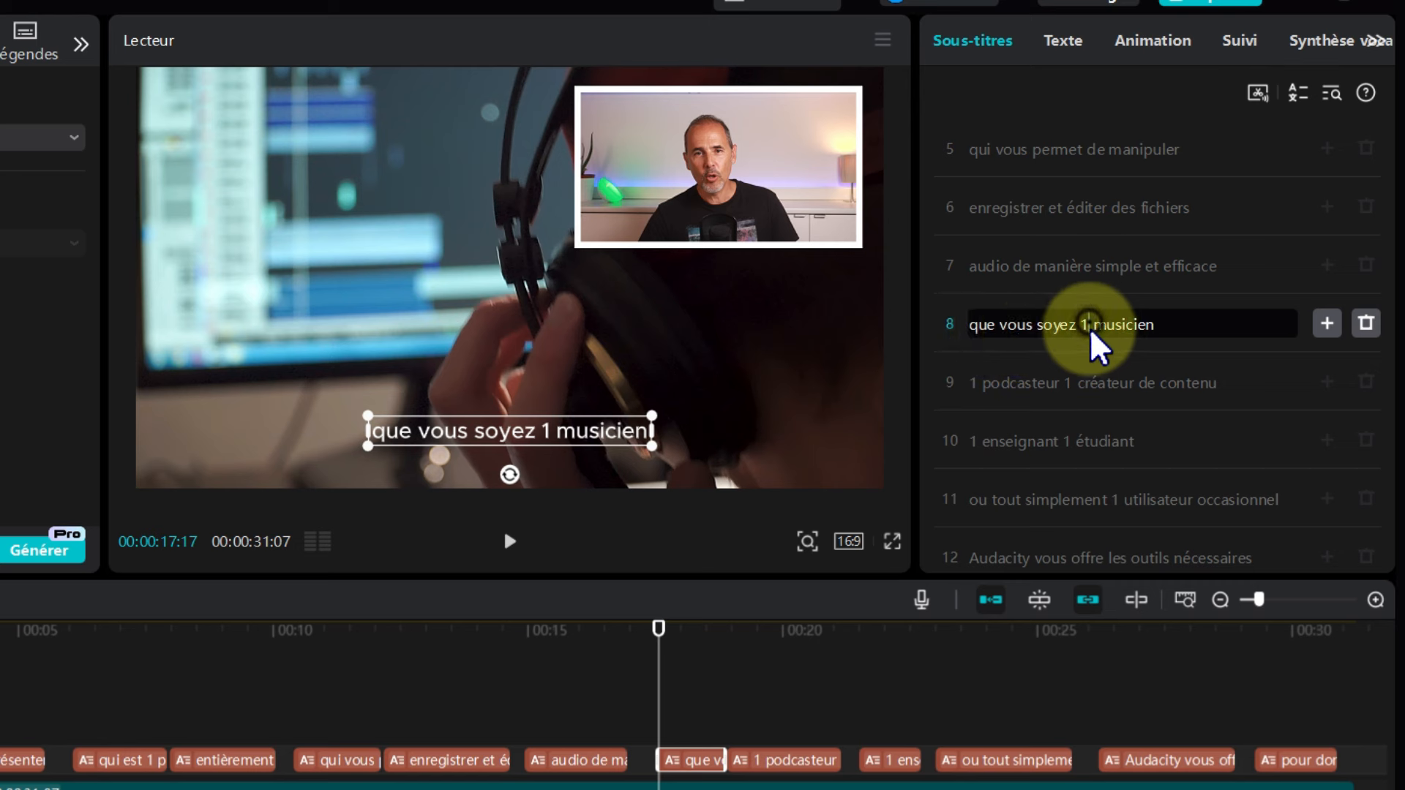
{"action": "key", "text": "BackSpace"}
{"action": "type", "text": "un"}
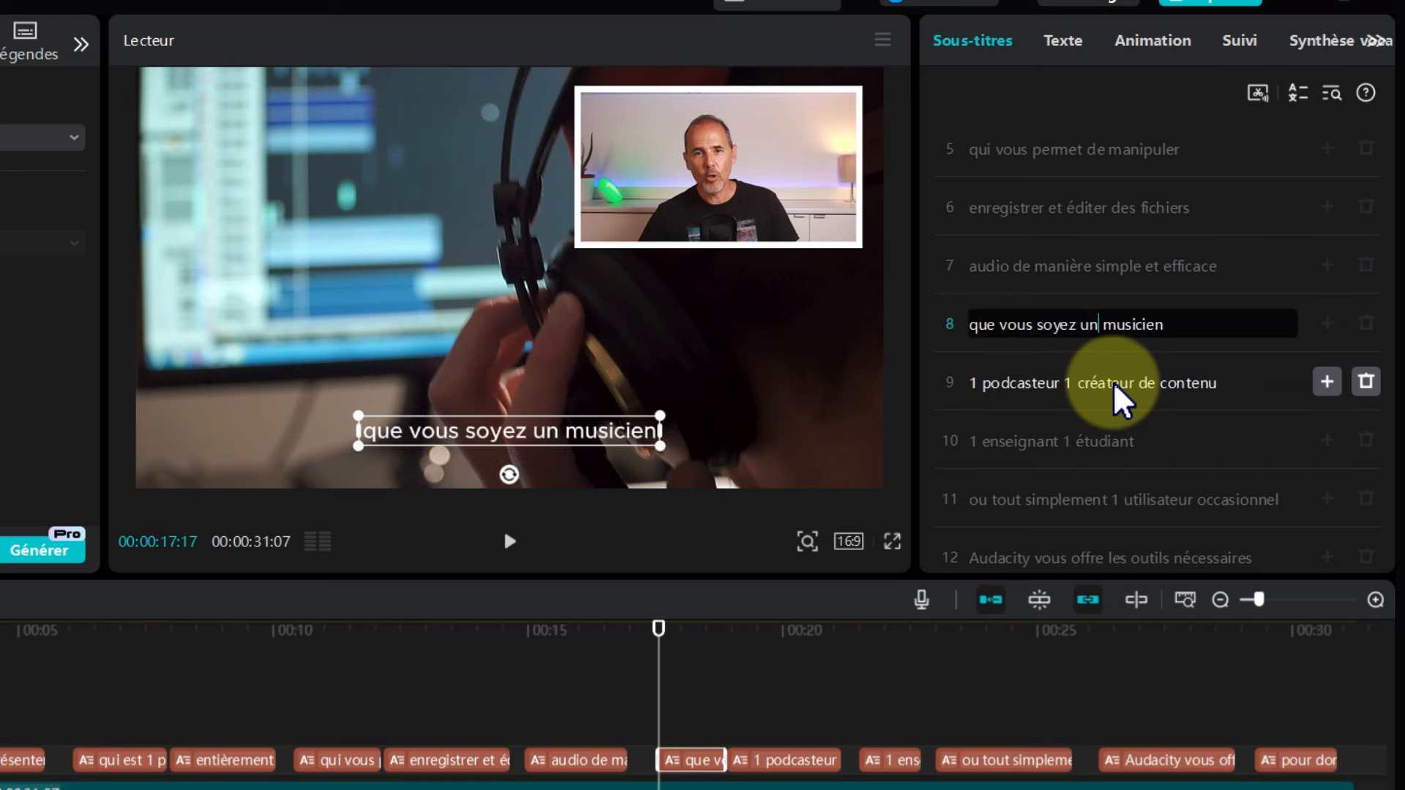
{"action": "left_click", "coordinate": [599, 439]}
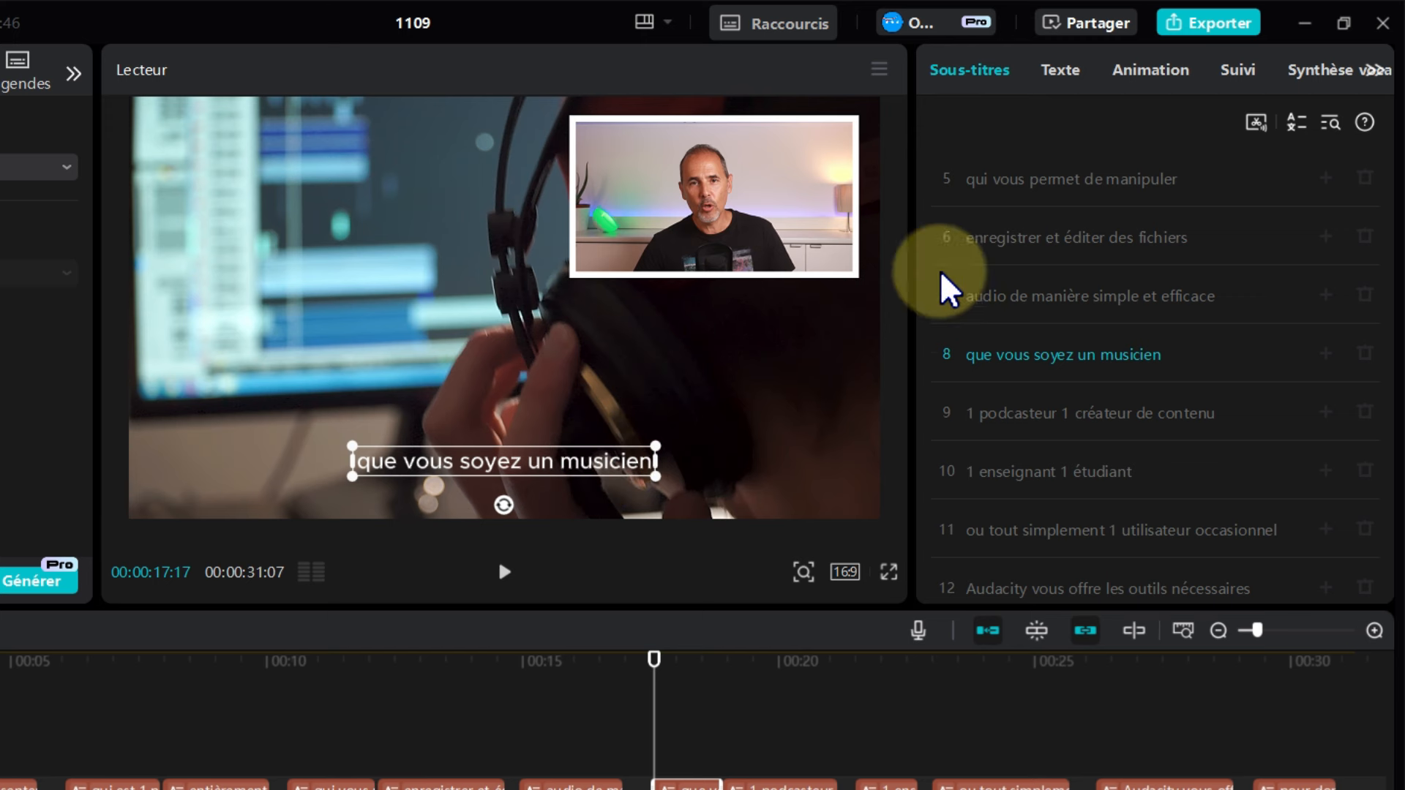
Step: Apply the Pro text template with bold italic letters and a bright green highlighted word to all captions
{"action": "left_click", "coordinate": [1058, 71]}
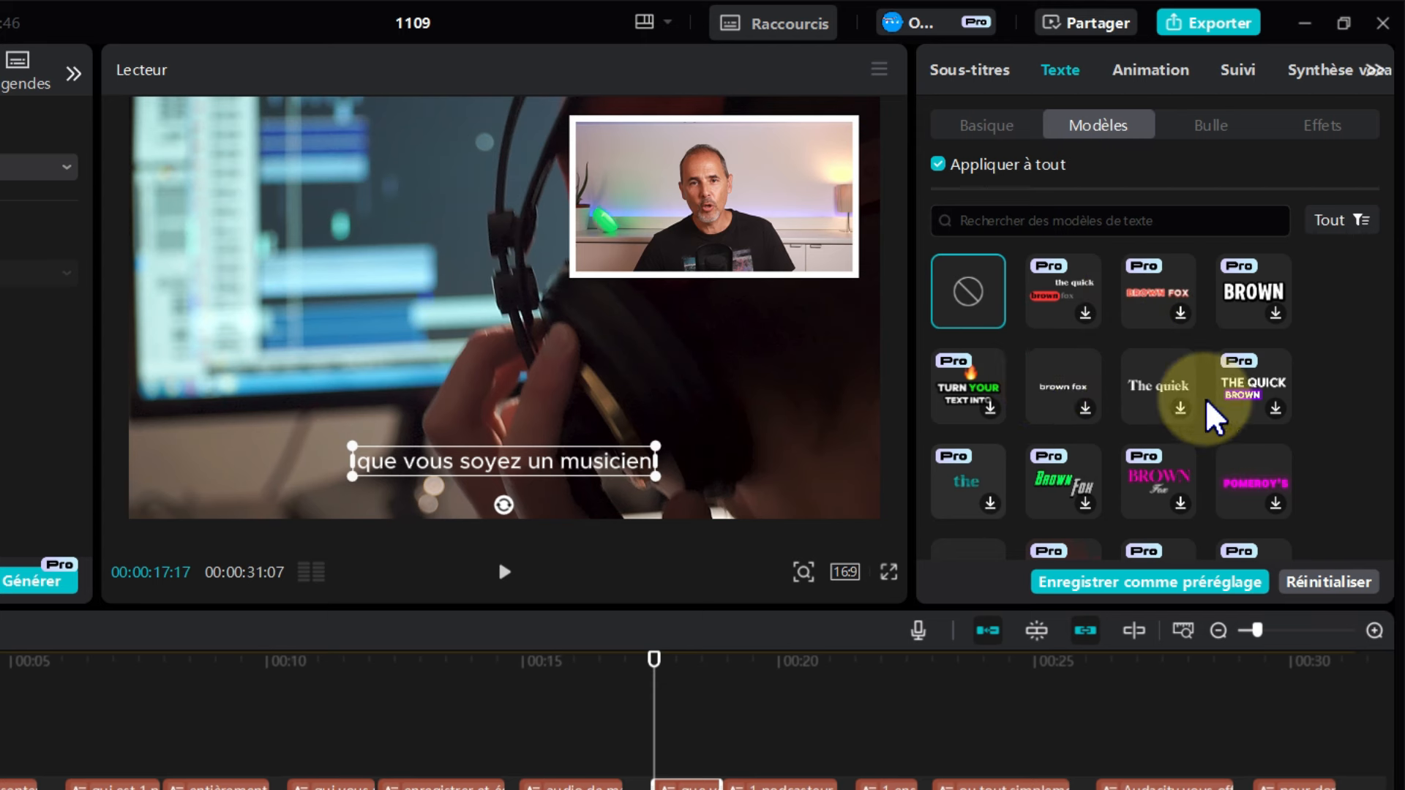
{"action": "scroll", "coordinate": [1337, 415], "scroll_direction": "down", "scroll_amount": 5}
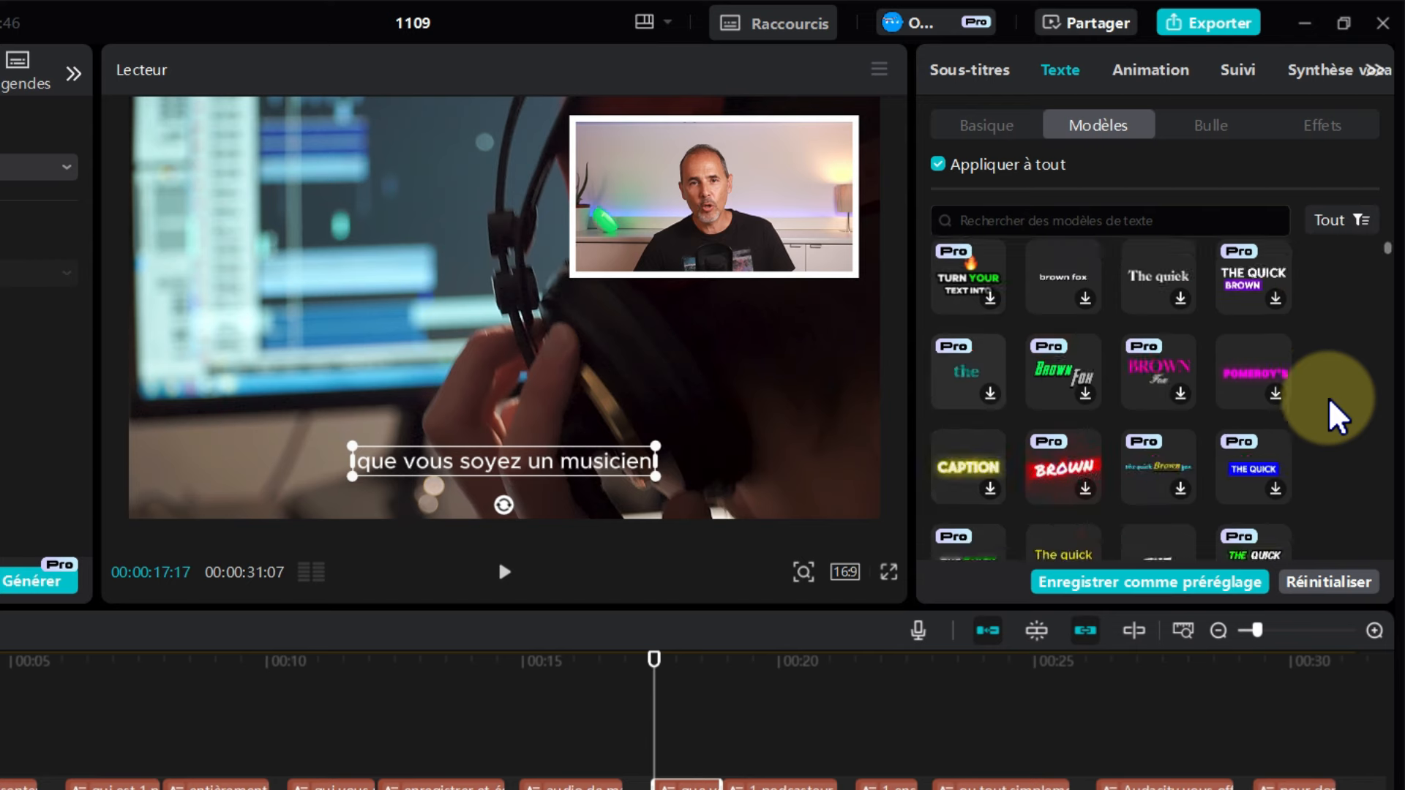
{"action": "scroll", "coordinate": [1338, 415], "scroll_direction": "down", "scroll_amount": 5}
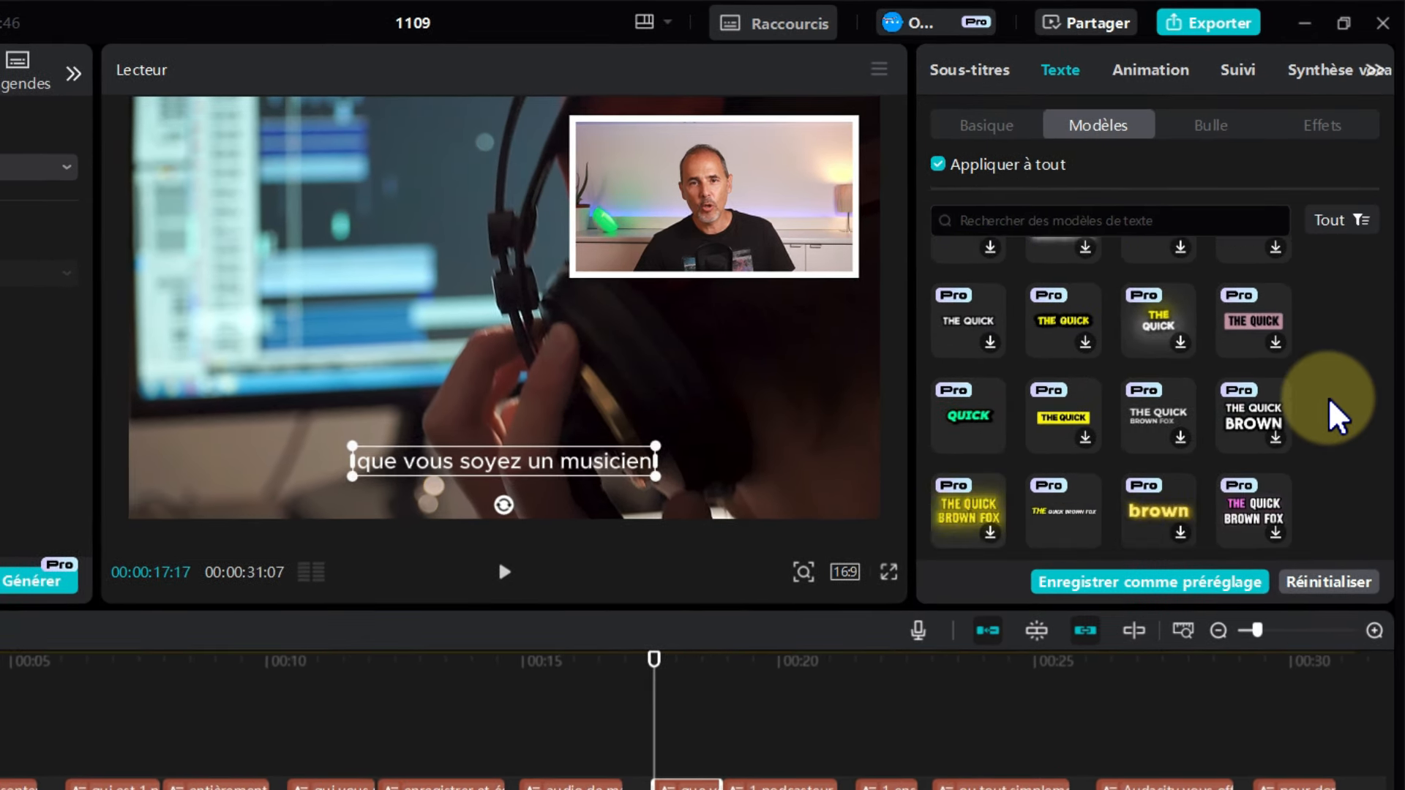
{"action": "scroll", "coordinate": [1338, 415], "scroll_direction": "down", "scroll_amount": 3}
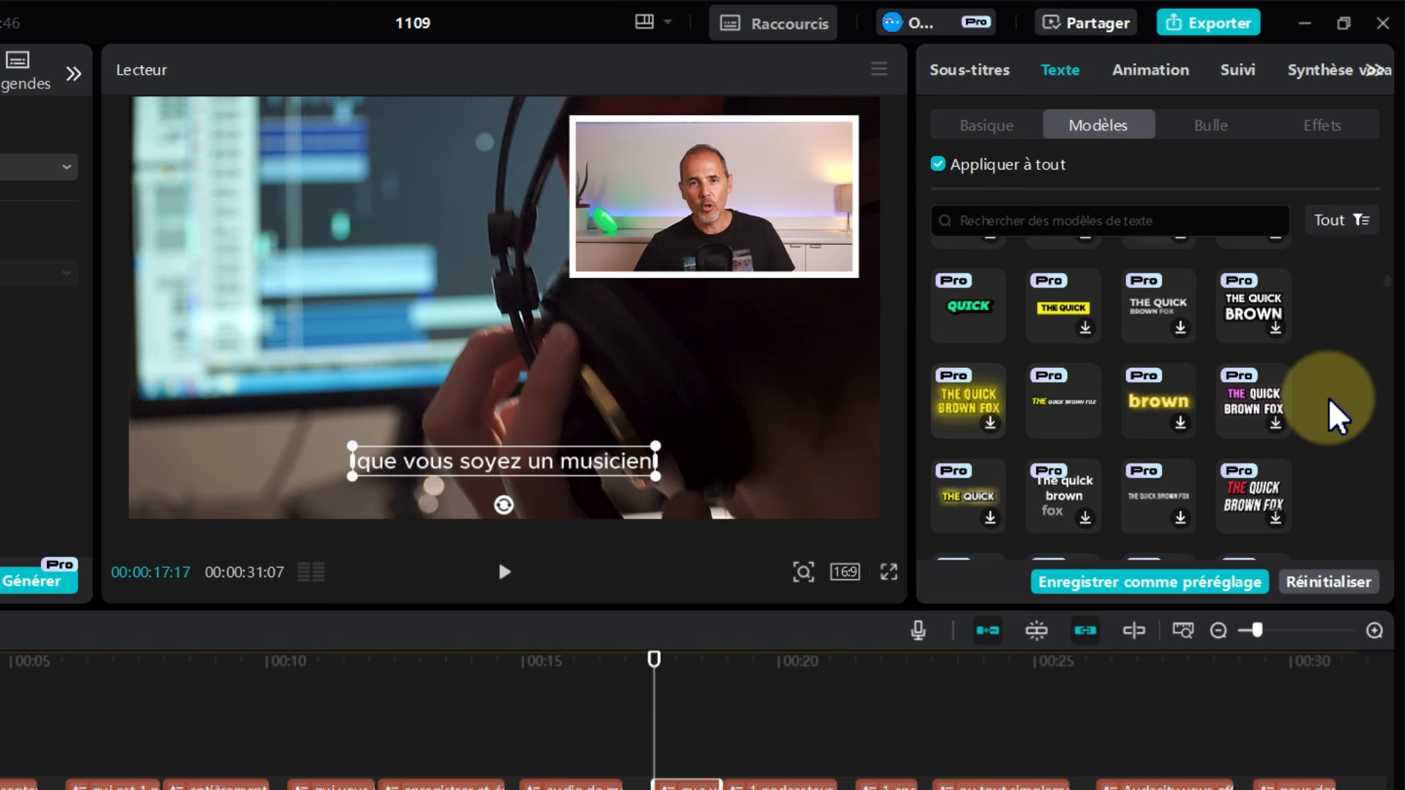
{"action": "scroll", "coordinate": [1337, 416], "scroll_direction": "down", "scroll_amount": 5}
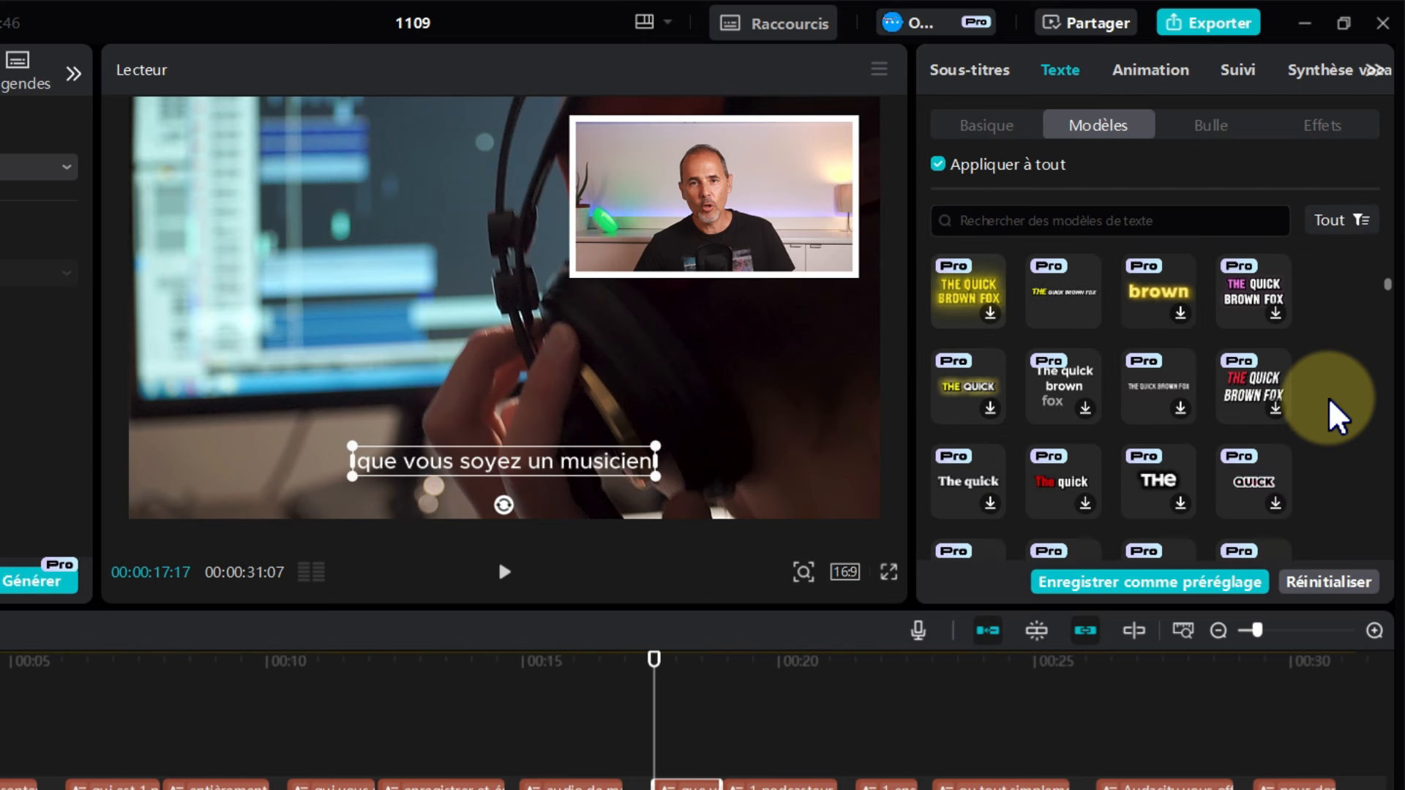
{"action": "scroll", "coordinate": [1329, 400], "scroll_direction": "down", "scroll_amount": 5}
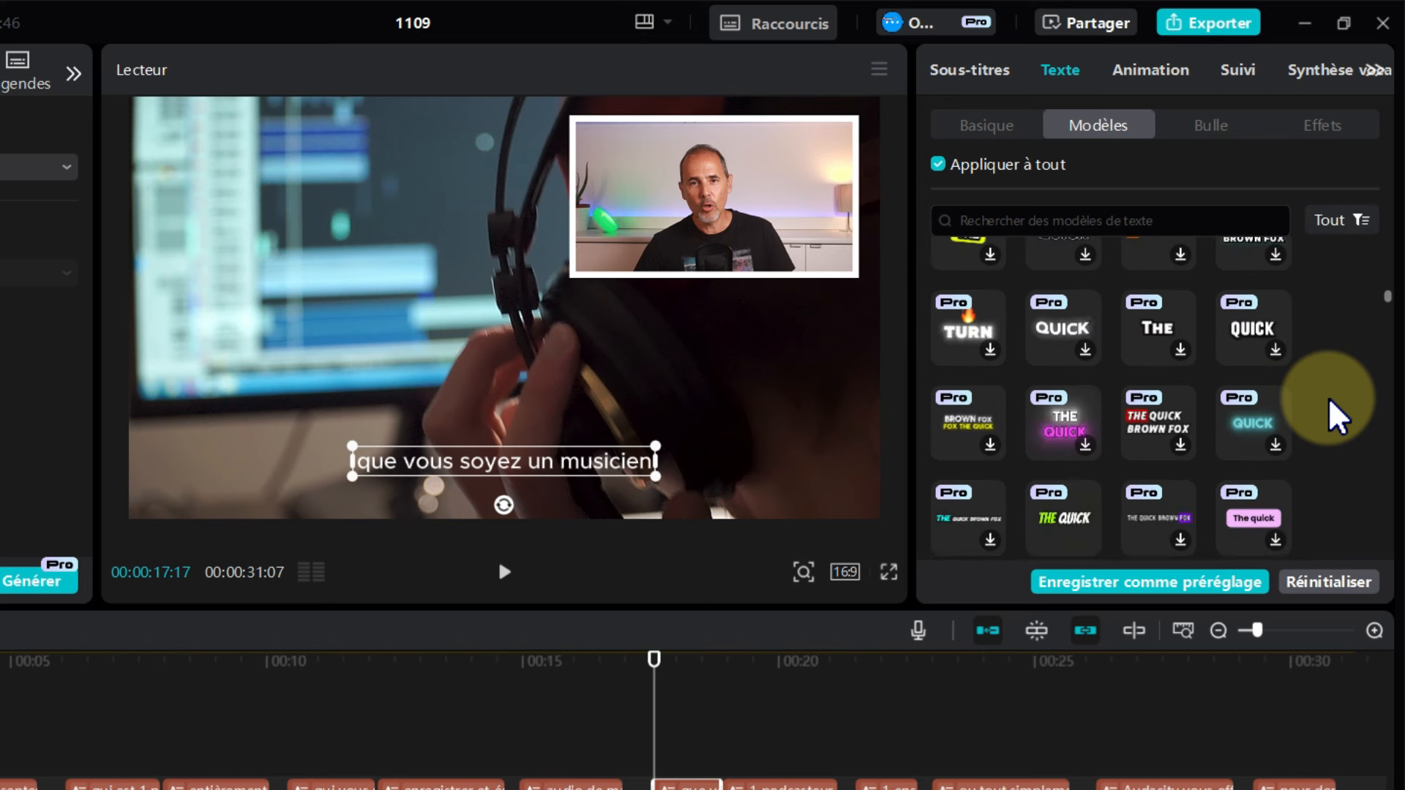
{"action": "left_click", "coordinate": [1082, 421]}
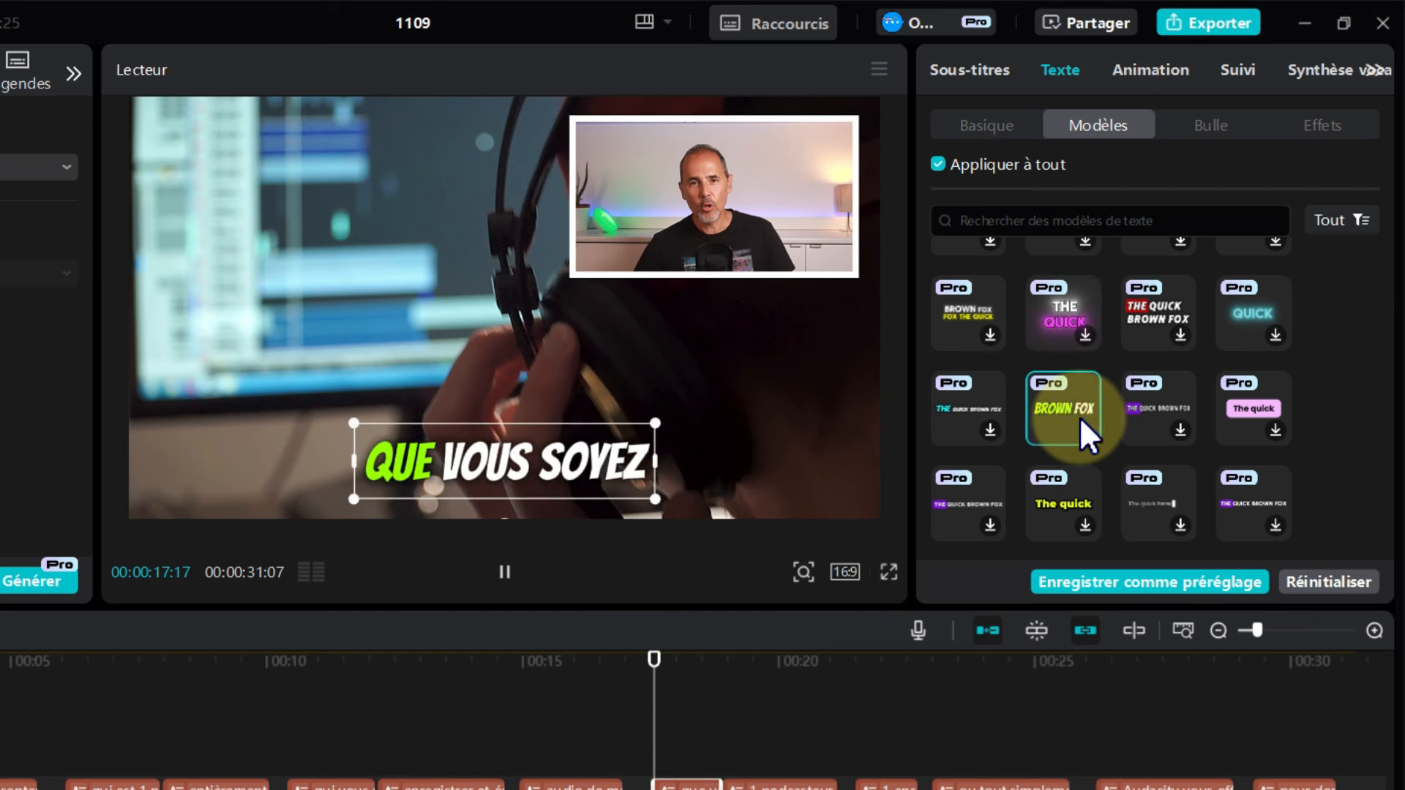
Step: Replay the video from its beginning to check the captions in the chosen template
{"action": "key", "text": "space"}
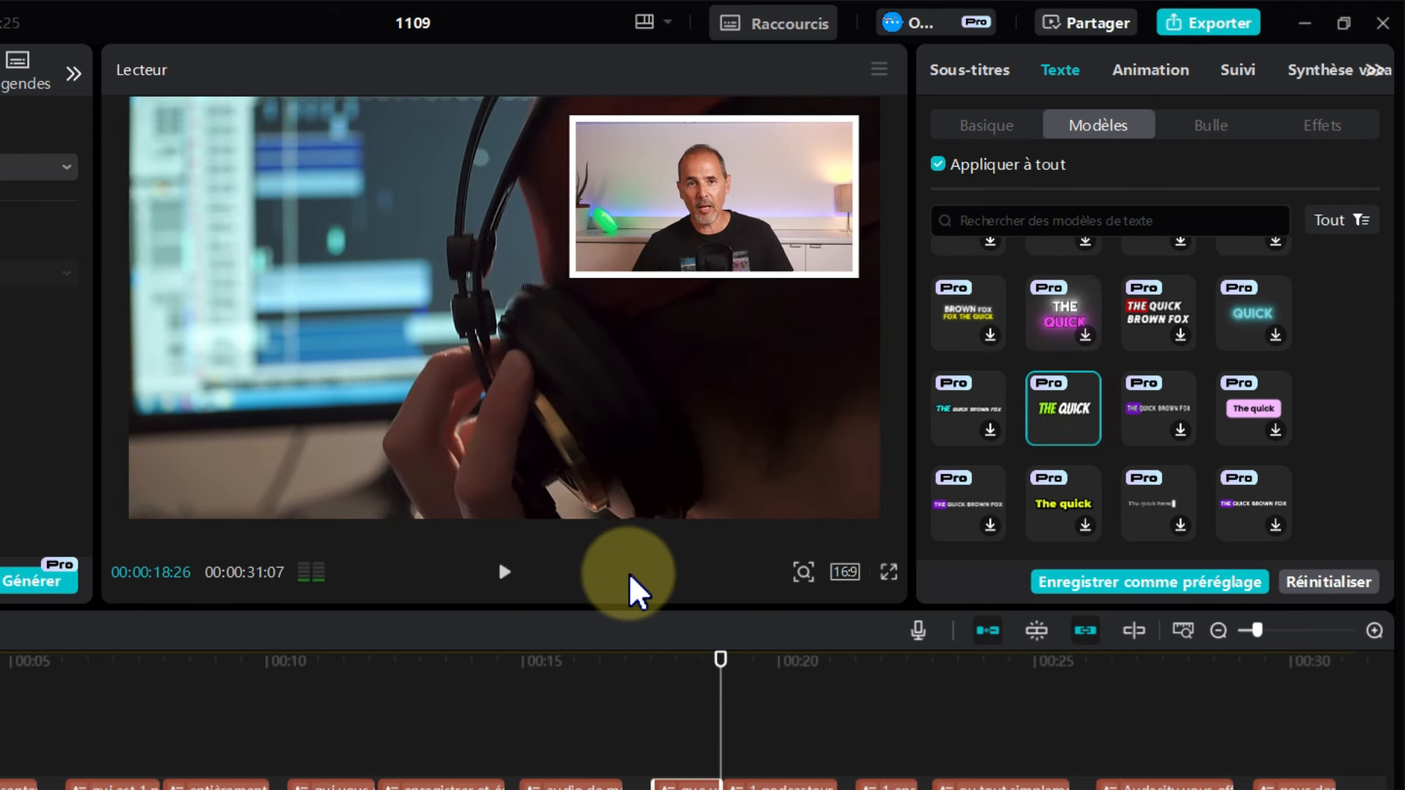
{"action": "left_click_drag", "start_coordinate": [736, 683], "coordinate": [4, 732]}
{"action": "left_click", "coordinate": [505, 572]}
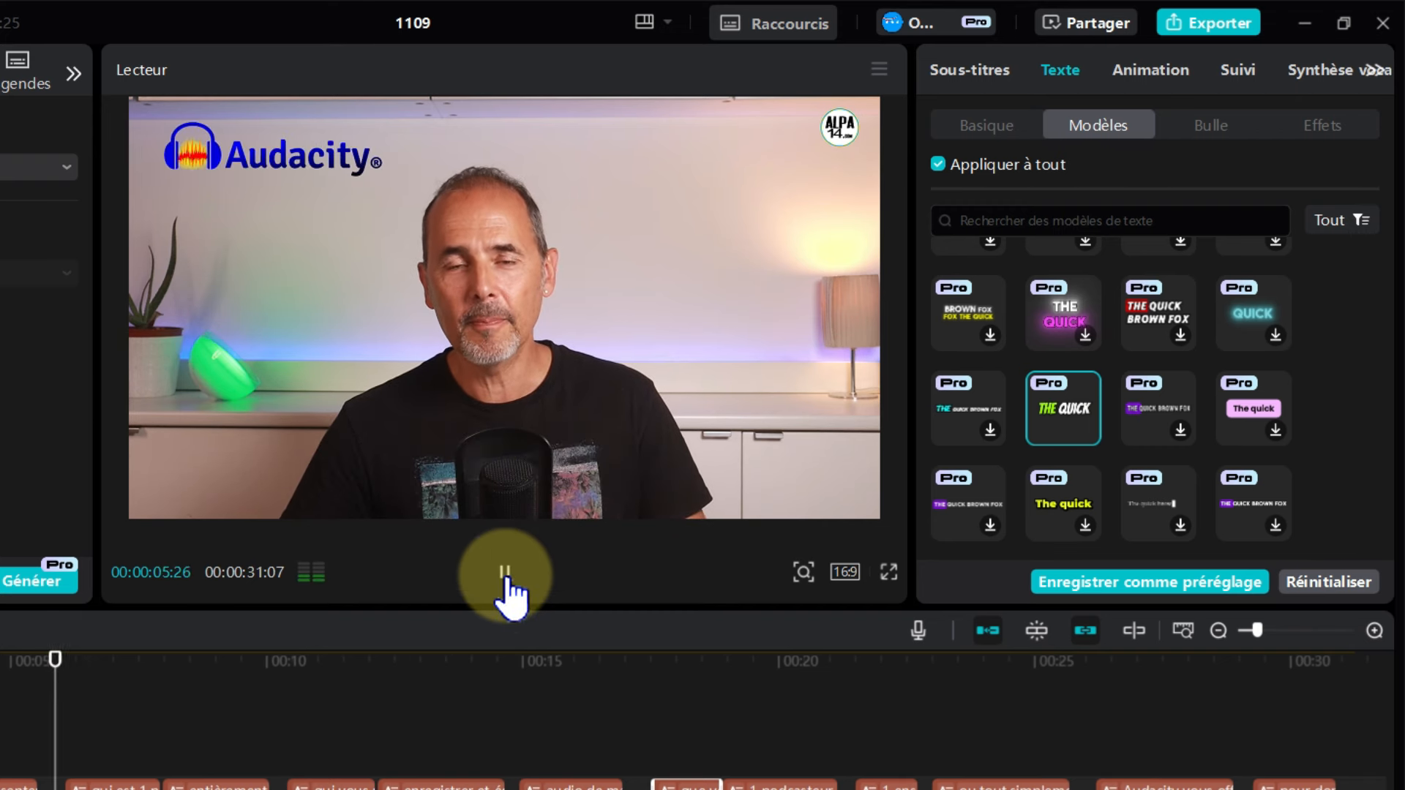
{"action": "left_click", "coordinate": [504, 572]}
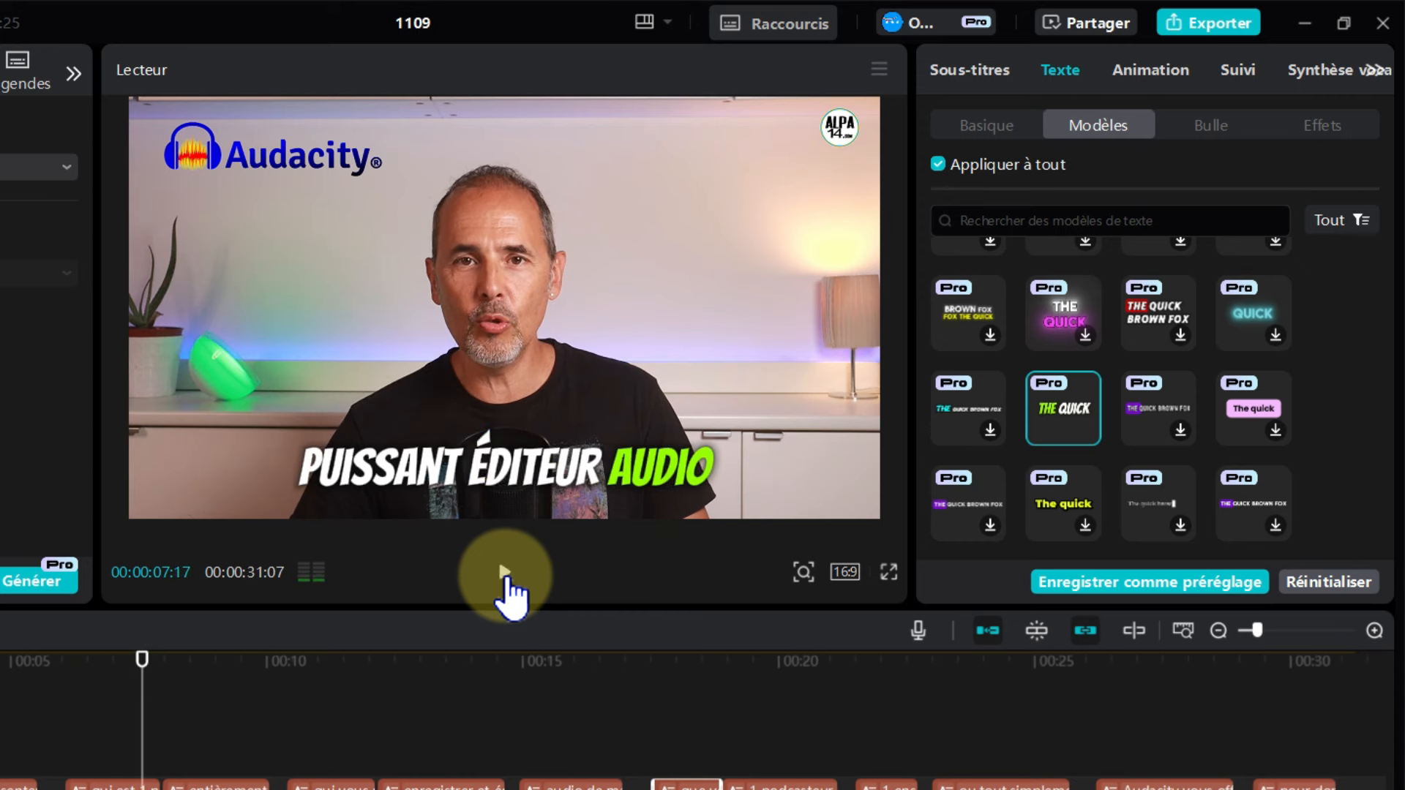
Step: Move the captions to the upper part of the picture, enlarge them, and play the video
{"action": "left_click", "coordinate": [472, 483]}
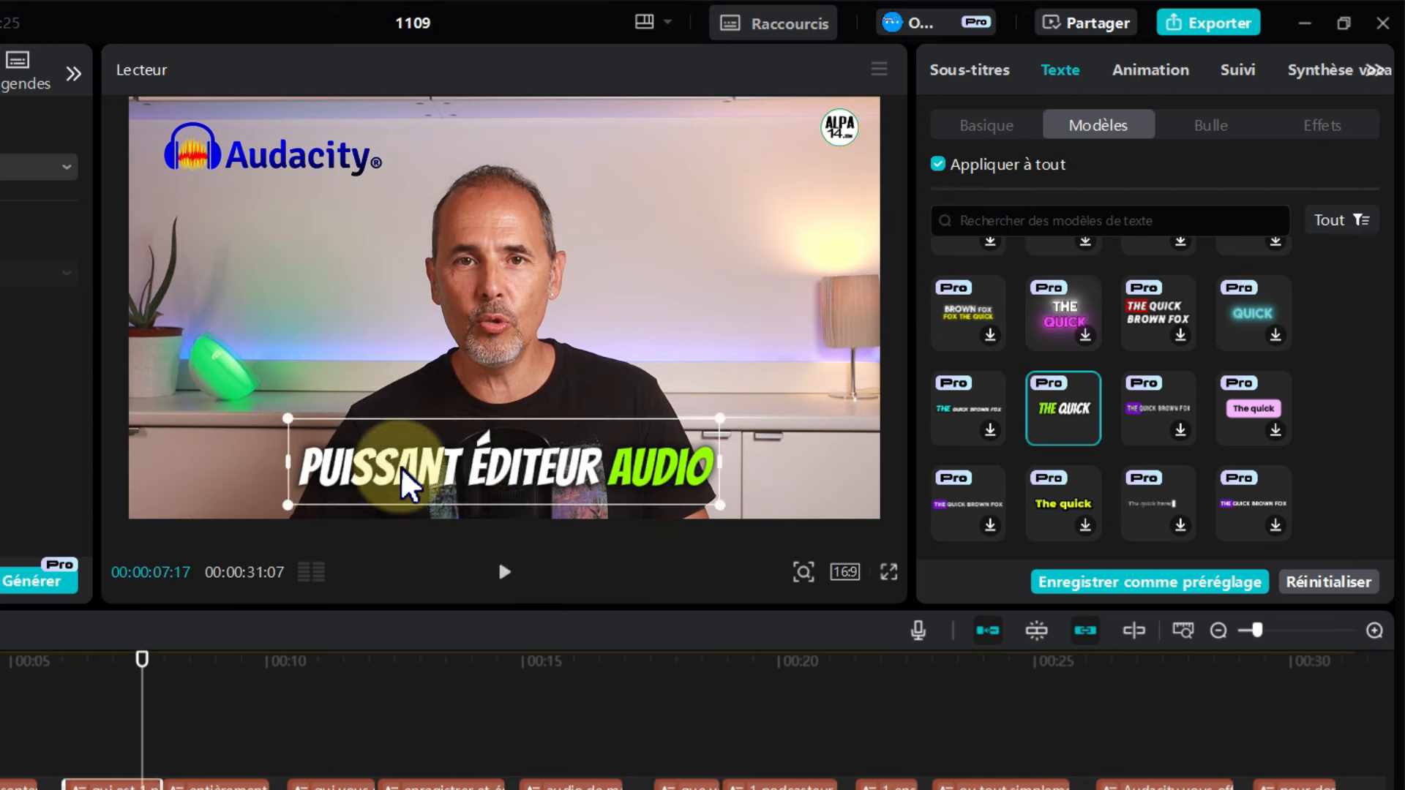
{"action": "left_click_drag", "start_coordinate": [445, 468], "coordinate": [463, 197]}
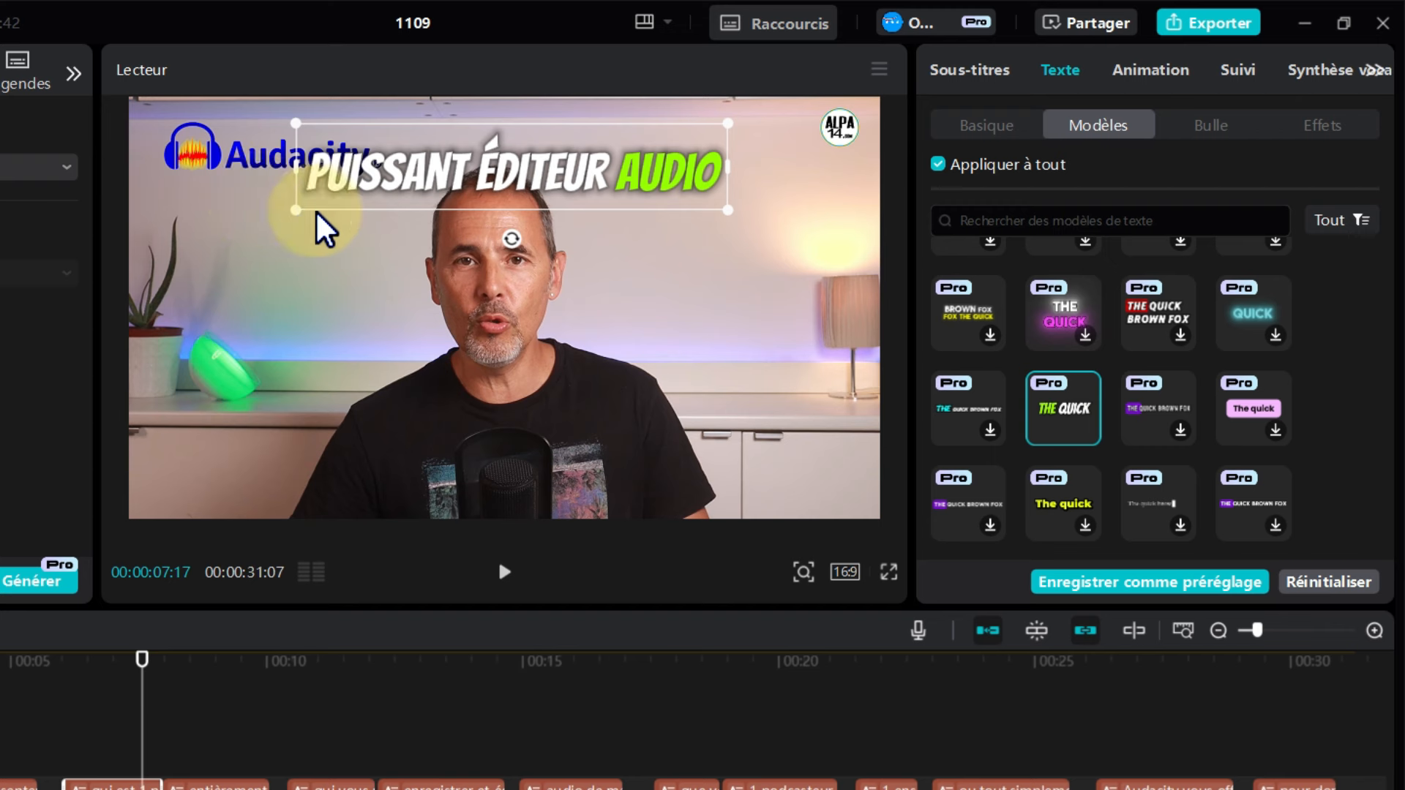
{"action": "left_click_drag", "start_coordinate": [303, 212], "coordinate": [207, 232]}
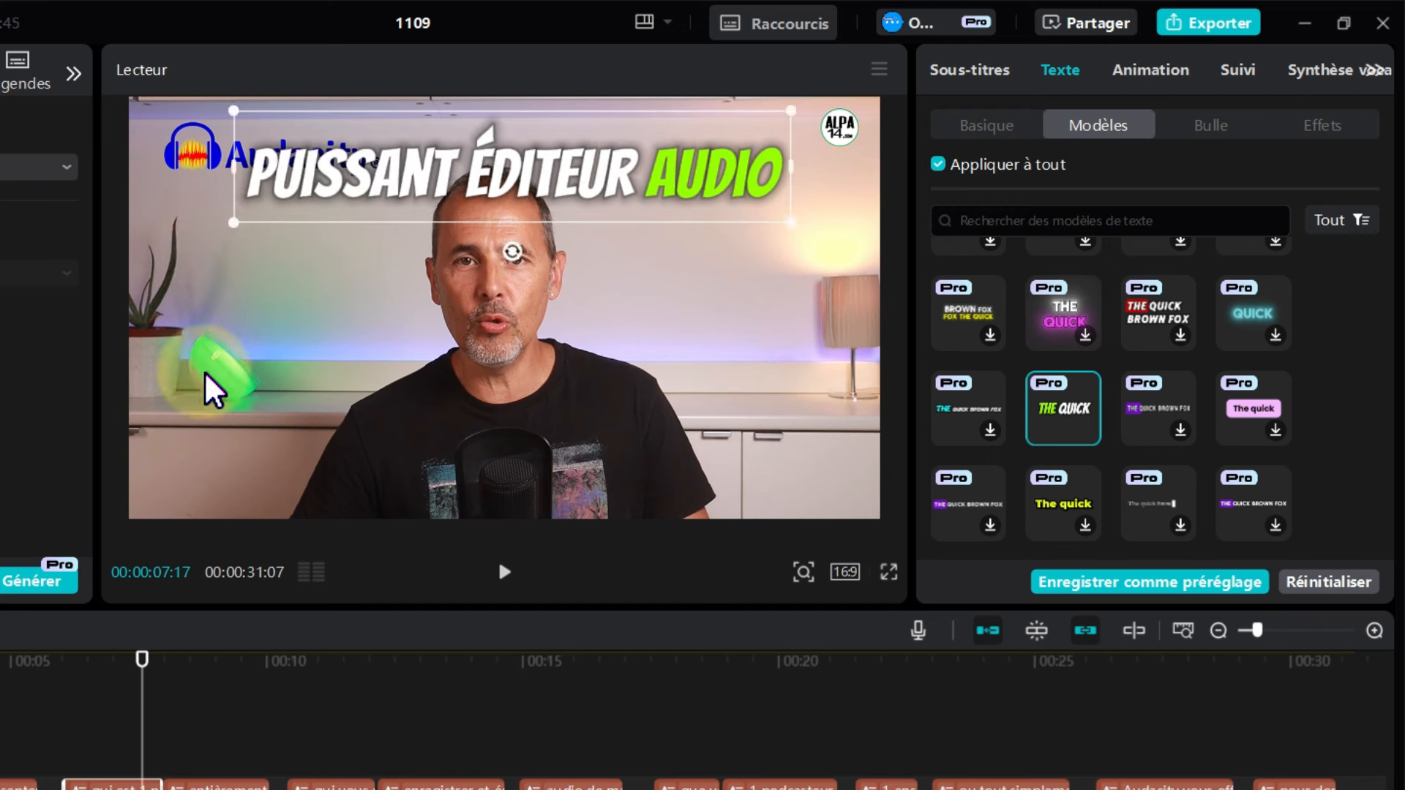
{"action": "left_click", "coordinate": [504, 572]}
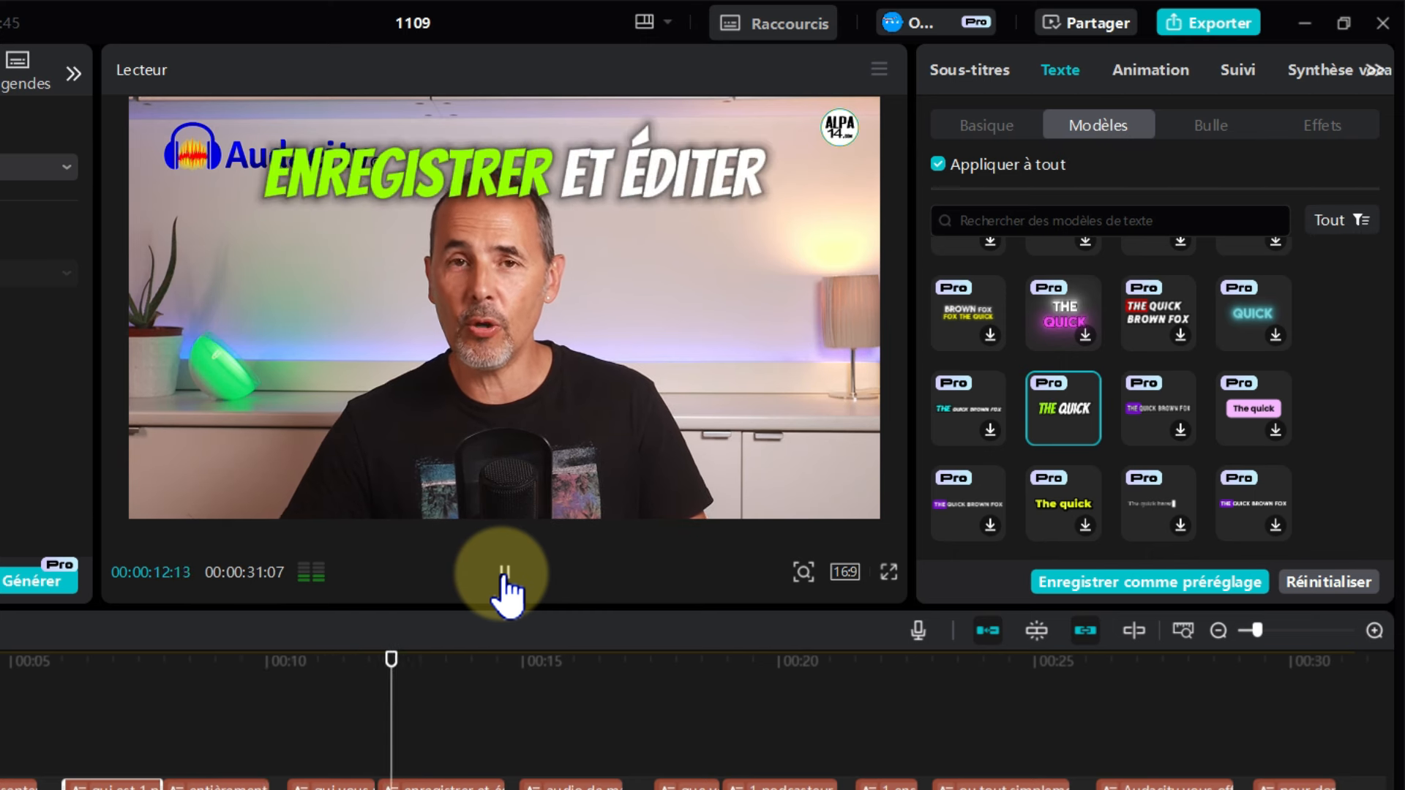
Step: Pause playback and move the enlarged captions back down over the speaker's chest
{"action": "left_click", "coordinate": [505, 571]}
{"action": "left_click", "coordinate": [483, 174]}
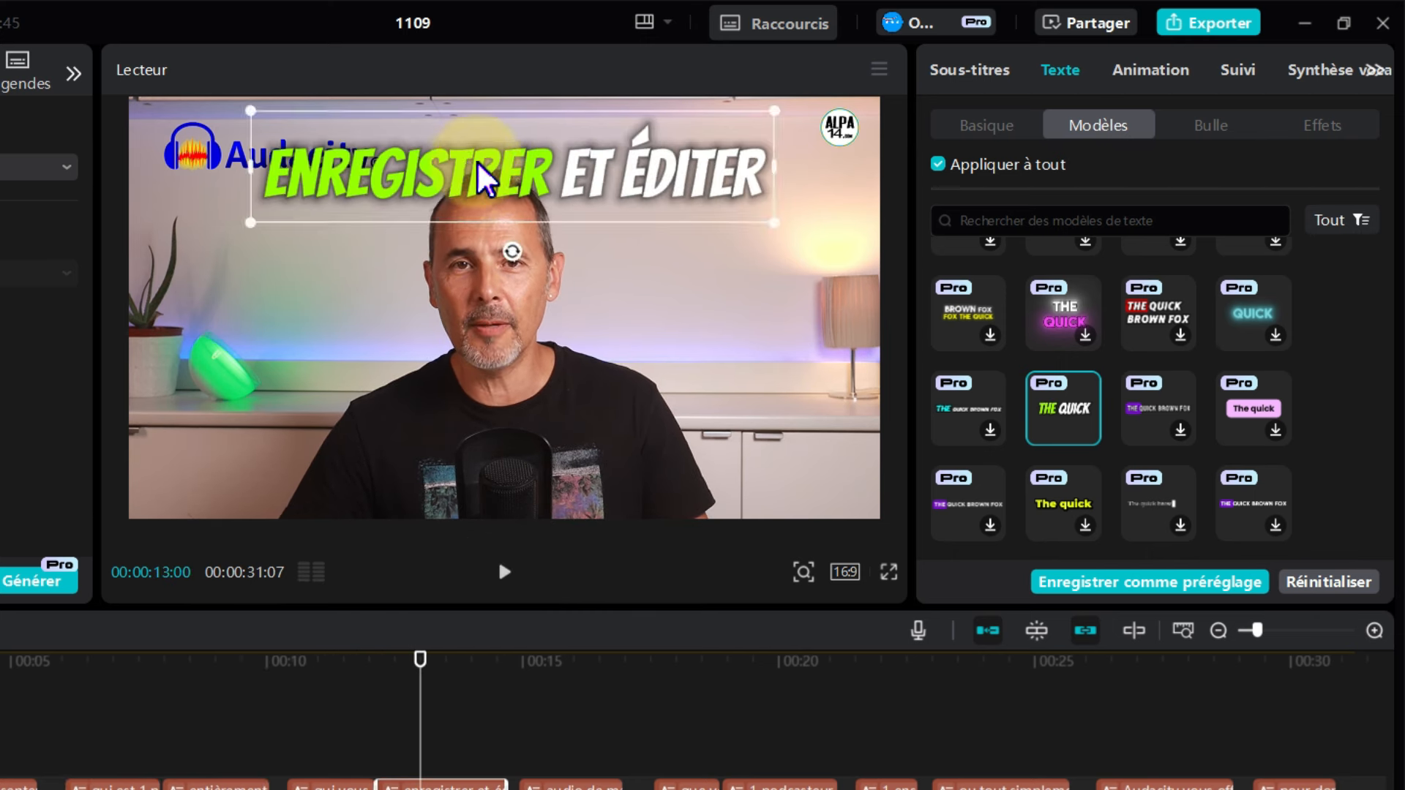
{"action": "left_click_drag", "start_coordinate": [486, 173], "coordinate": [499, 437]}
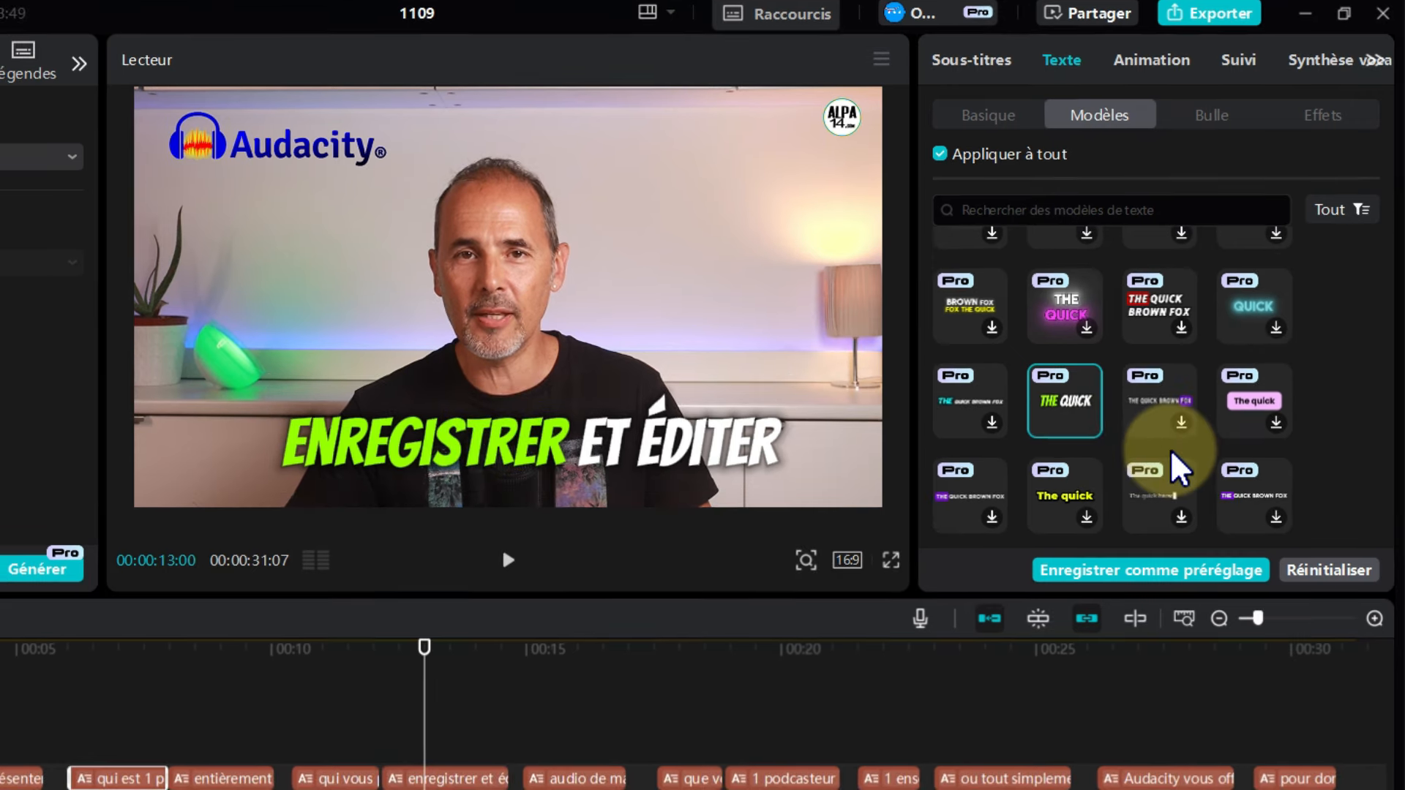
Step: Apply the Pro text template with bold italic green letters on a thick black outline to all captions
{"action": "scroll", "coordinate": [1166, 407], "scroll_direction": "down", "scroll_amount": 3}
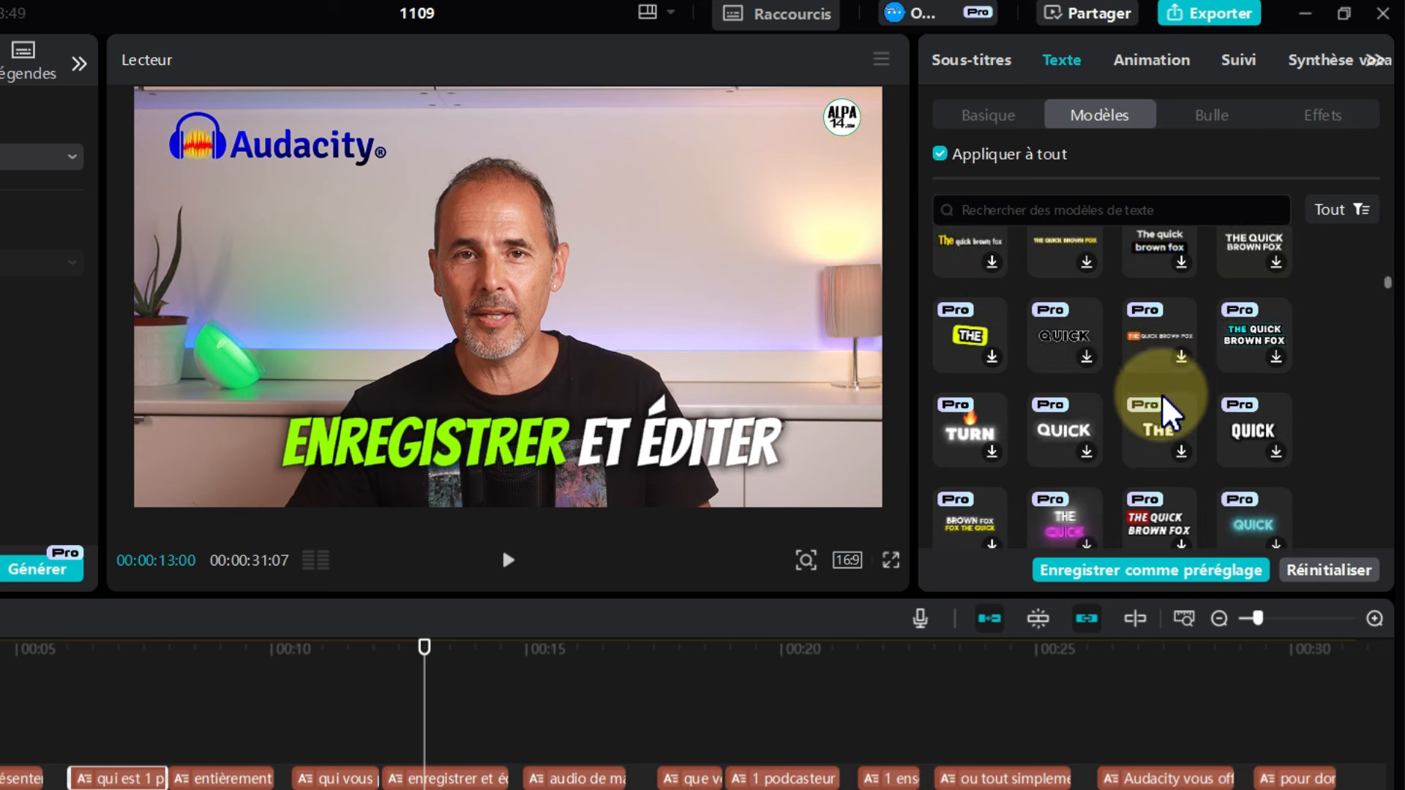
{"action": "scroll", "coordinate": [1169, 417], "scroll_direction": "down", "scroll_amount": 5}
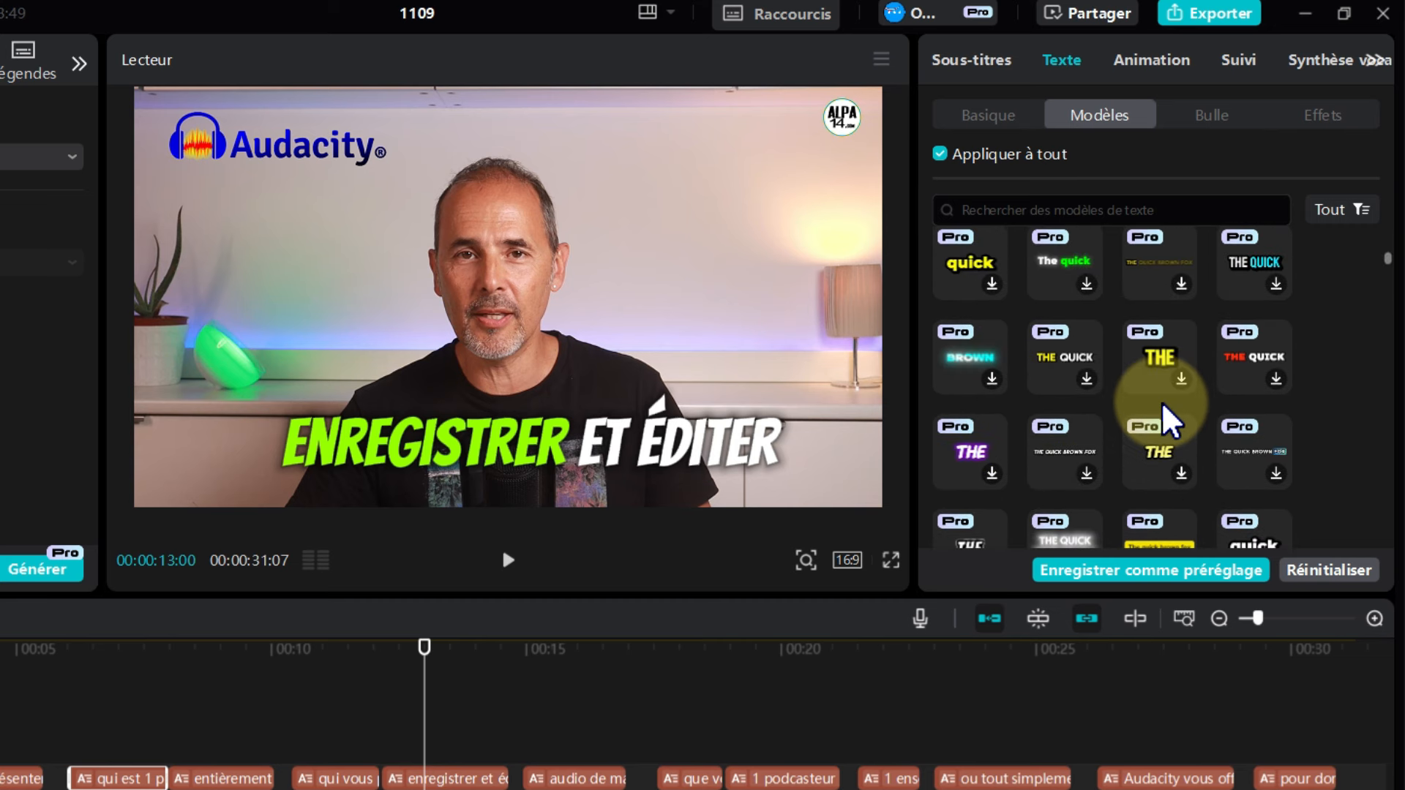
{"action": "scroll", "coordinate": [1169, 419], "scroll_direction": "up", "scroll_amount": 1}
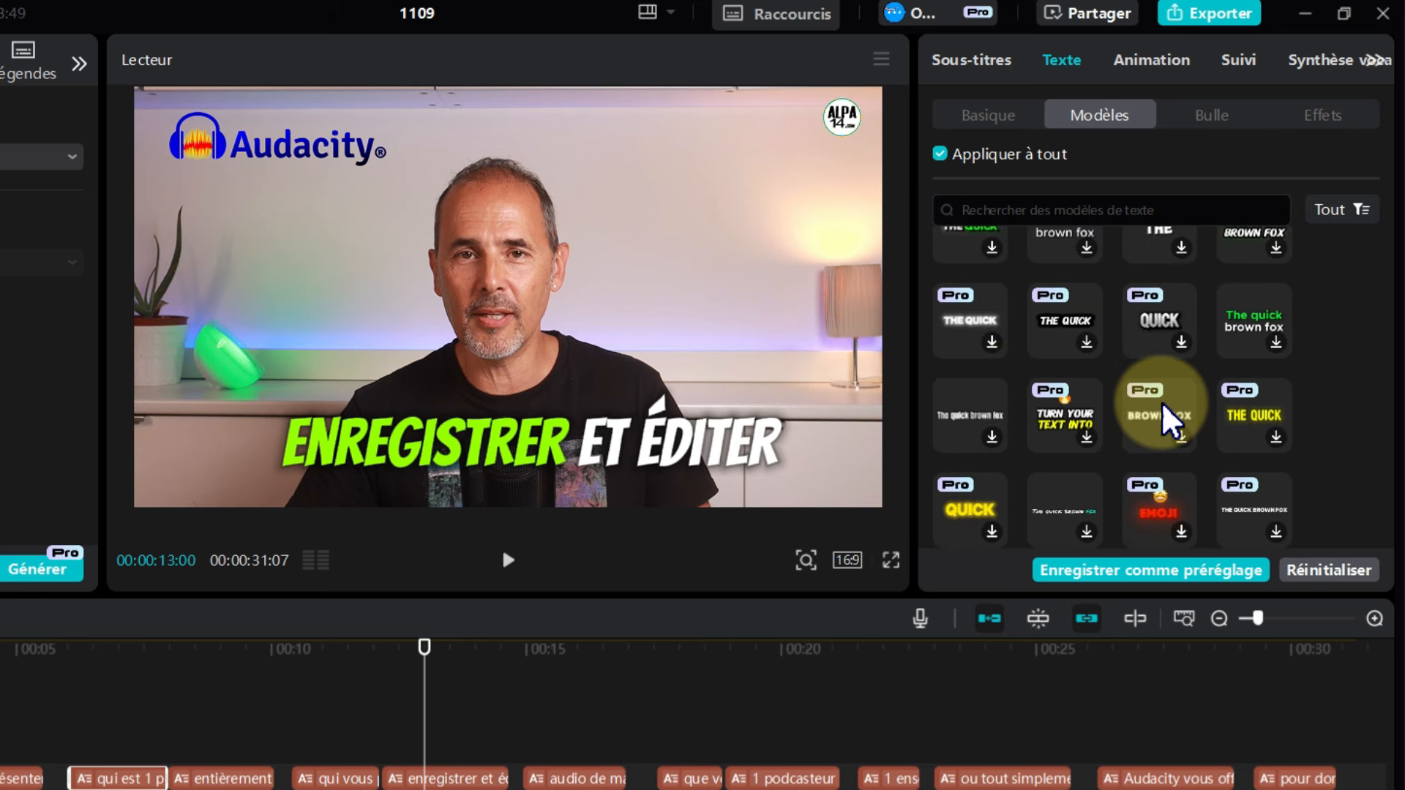
{"action": "scroll", "coordinate": [1170, 419], "scroll_direction": "up", "scroll_amount": 5}
{"action": "scroll", "coordinate": [1169, 418], "scroll_direction": "down", "scroll_amount": 5}
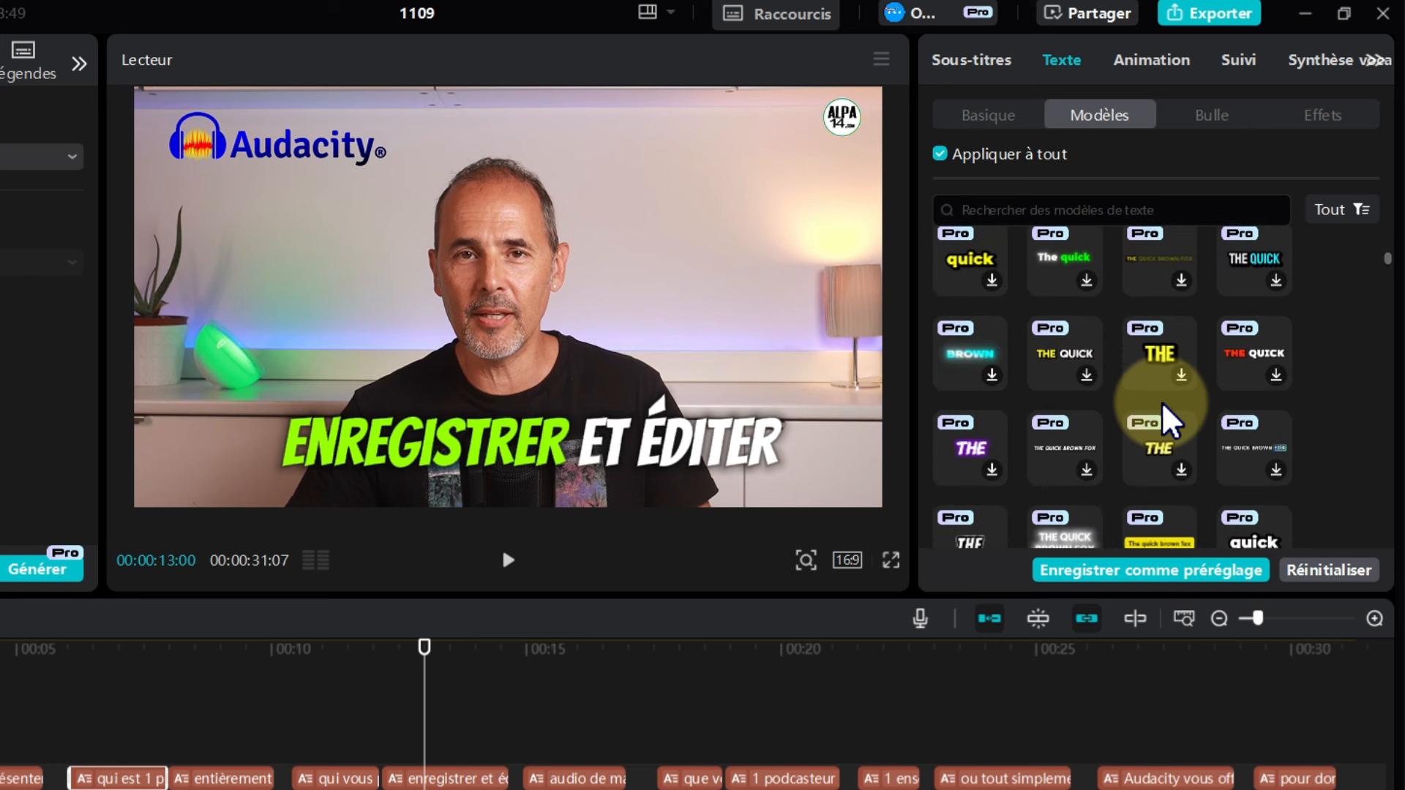
{"action": "scroll", "coordinate": [1169, 418], "scroll_direction": "down", "scroll_amount": 3}
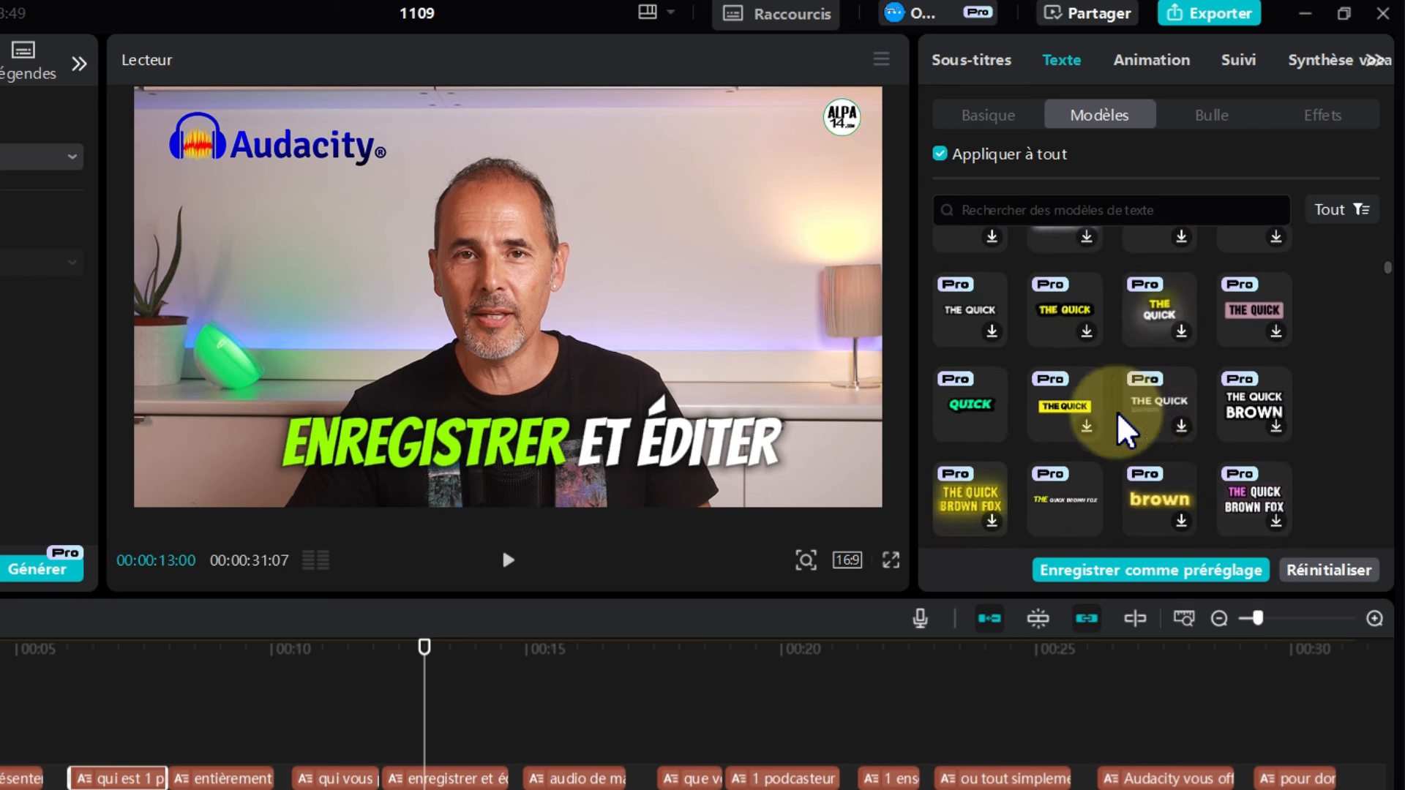
{"action": "left_click", "coordinate": [972, 415]}
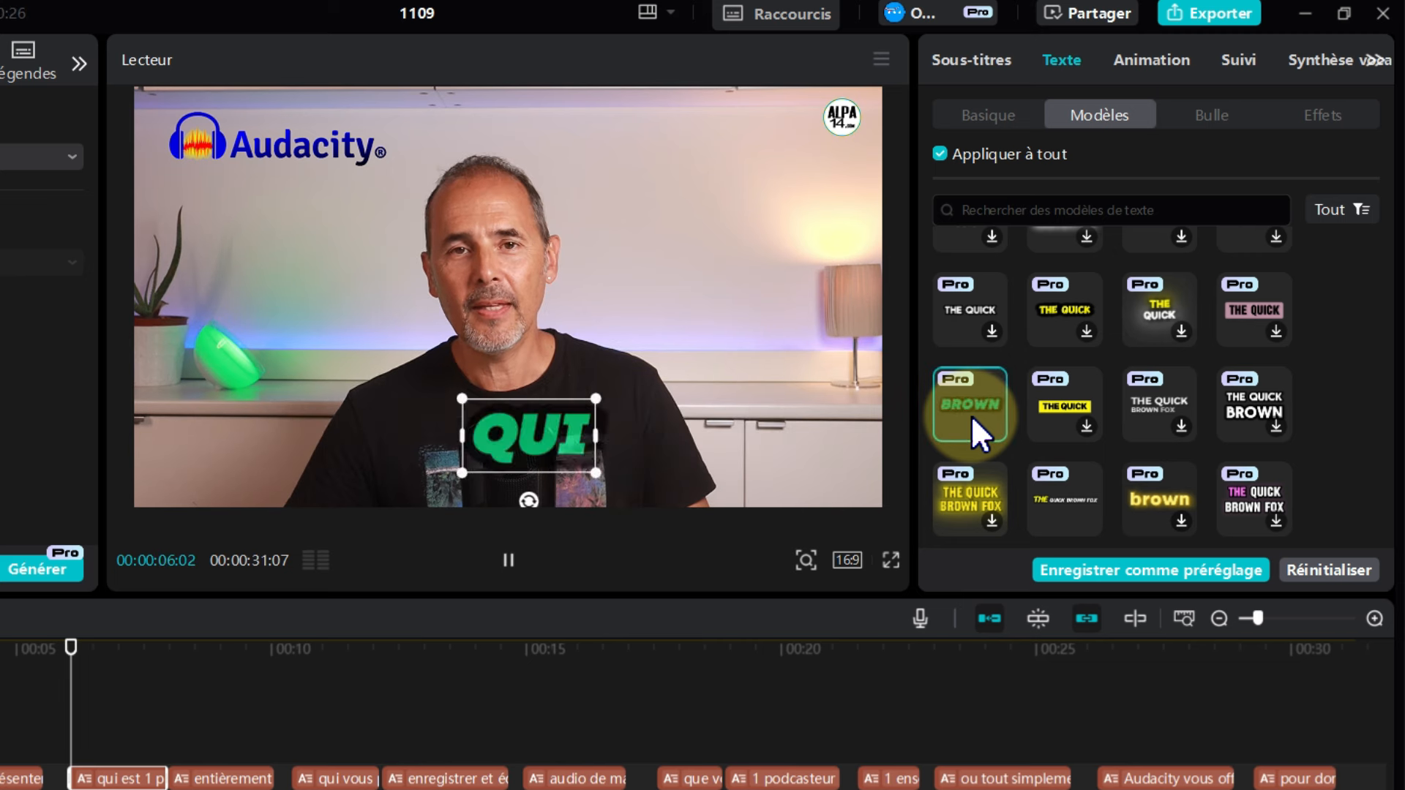
{"action": "left_click", "coordinate": [506, 561]}
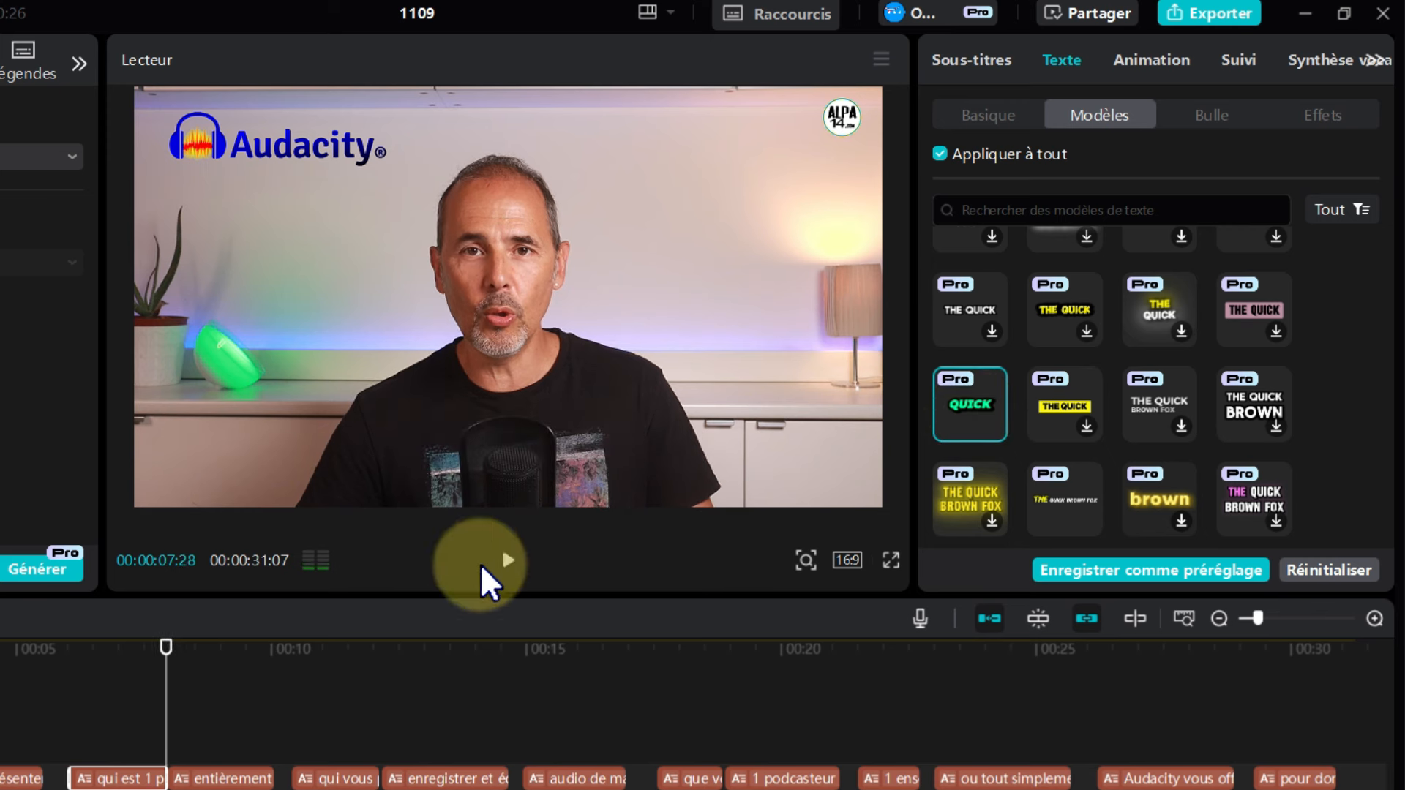
Step: Play the opening seconds of the video to review the green captions
{"action": "left_click_drag", "start_coordinate": [167, 662], "coordinate": [0, 666]}
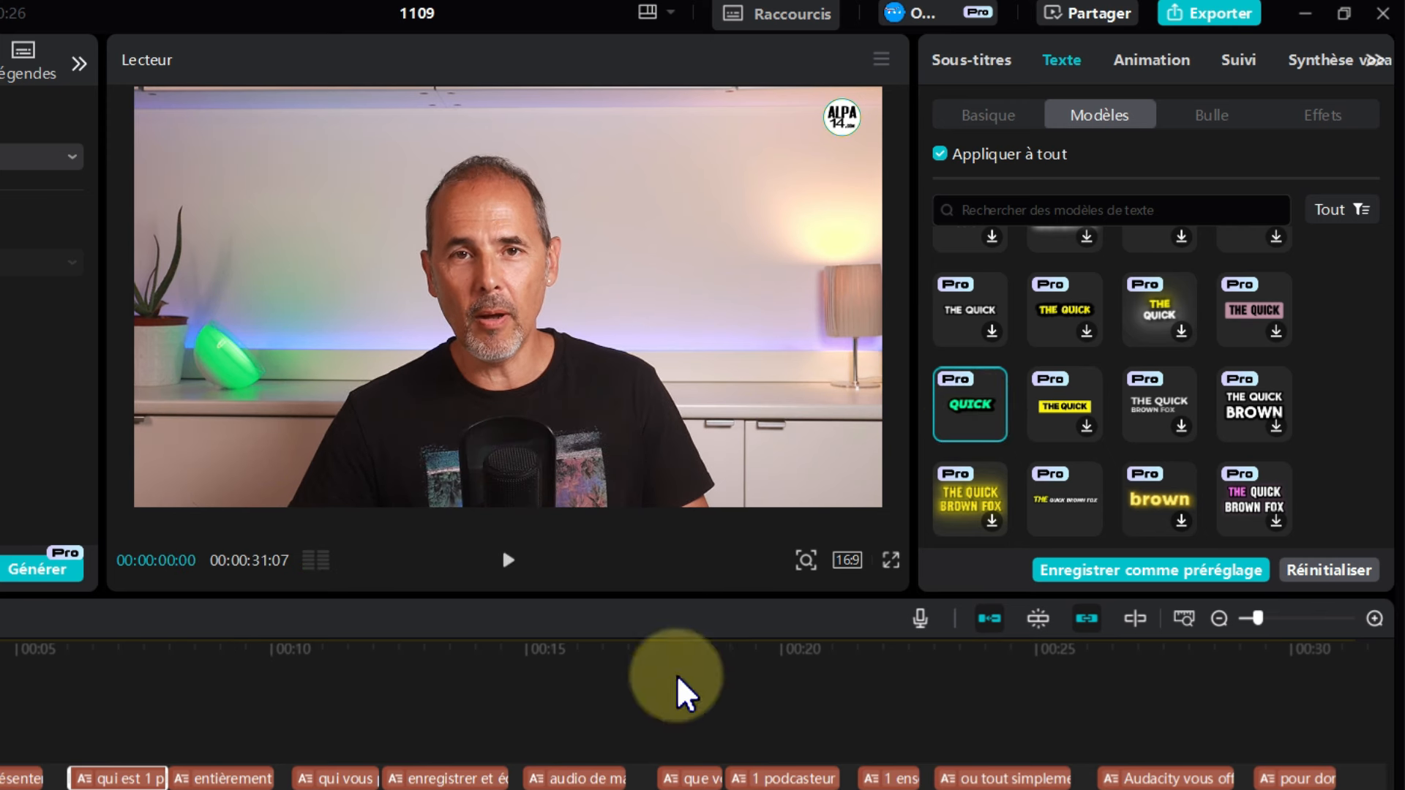
{"action": "left_click", "coordinate": [506, 560]}
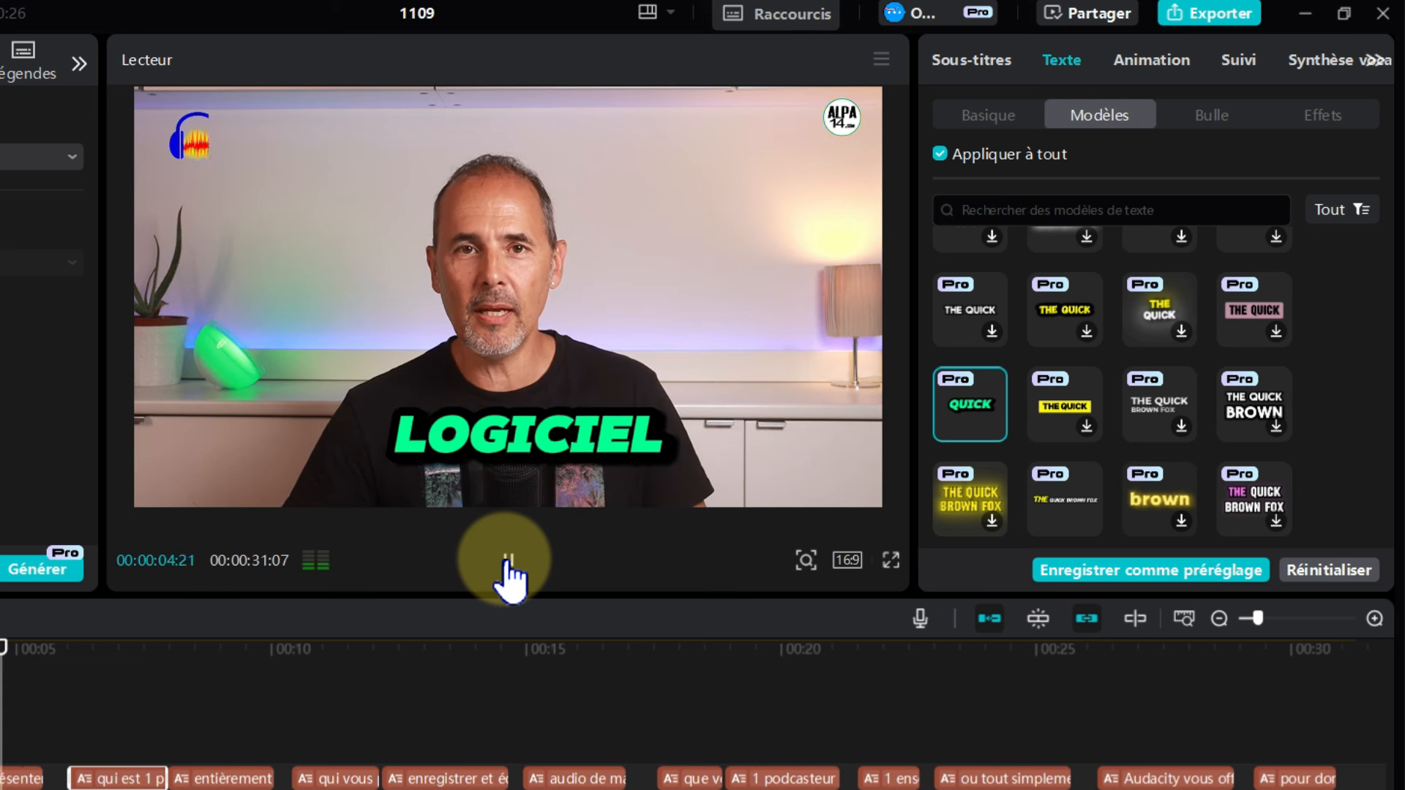
{"action": "left_click", "coordinate": [506, 560]}
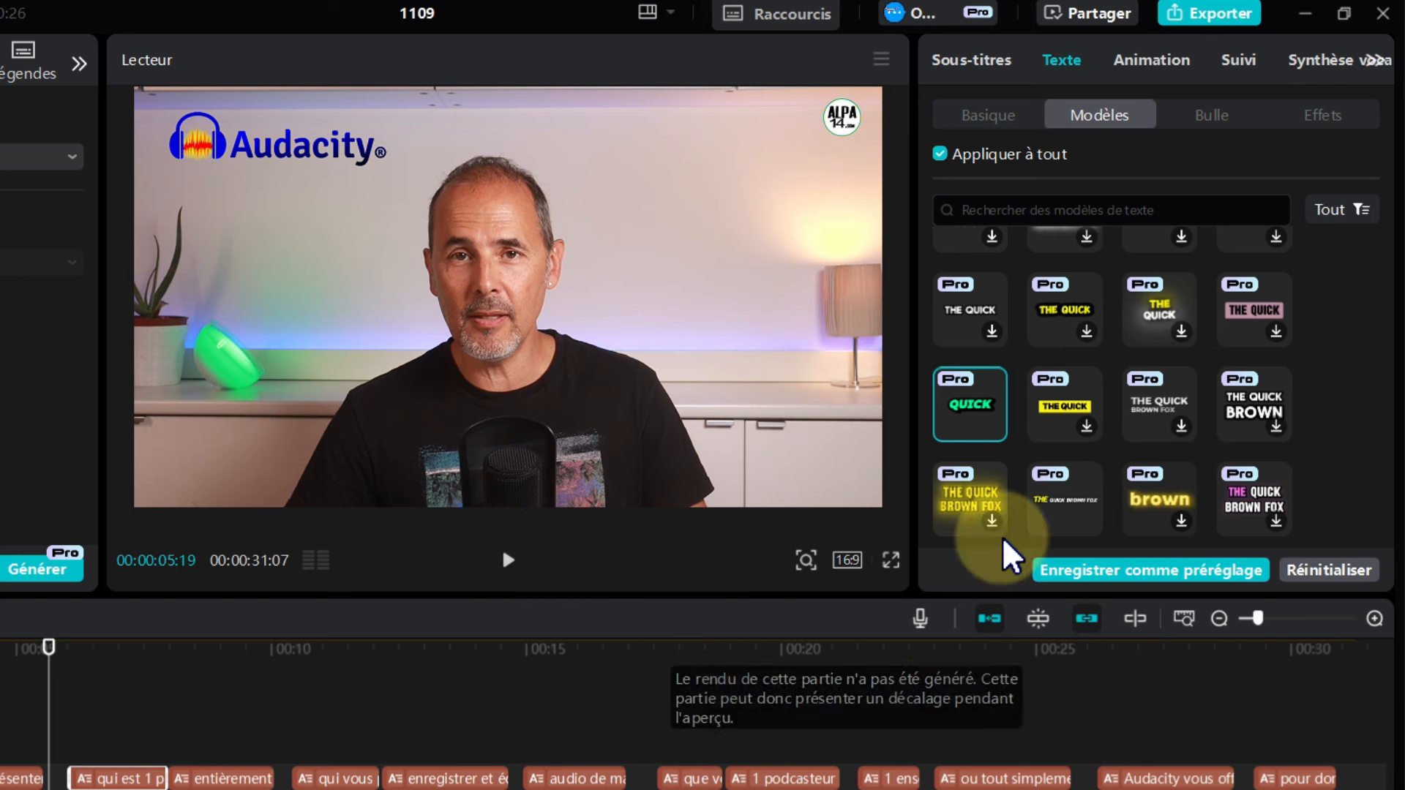
Step: Set the font of all captions to RandomGrotesque-Book and play a short passage to check it
{"action": "left_click", "coordinate": [988, 116]}
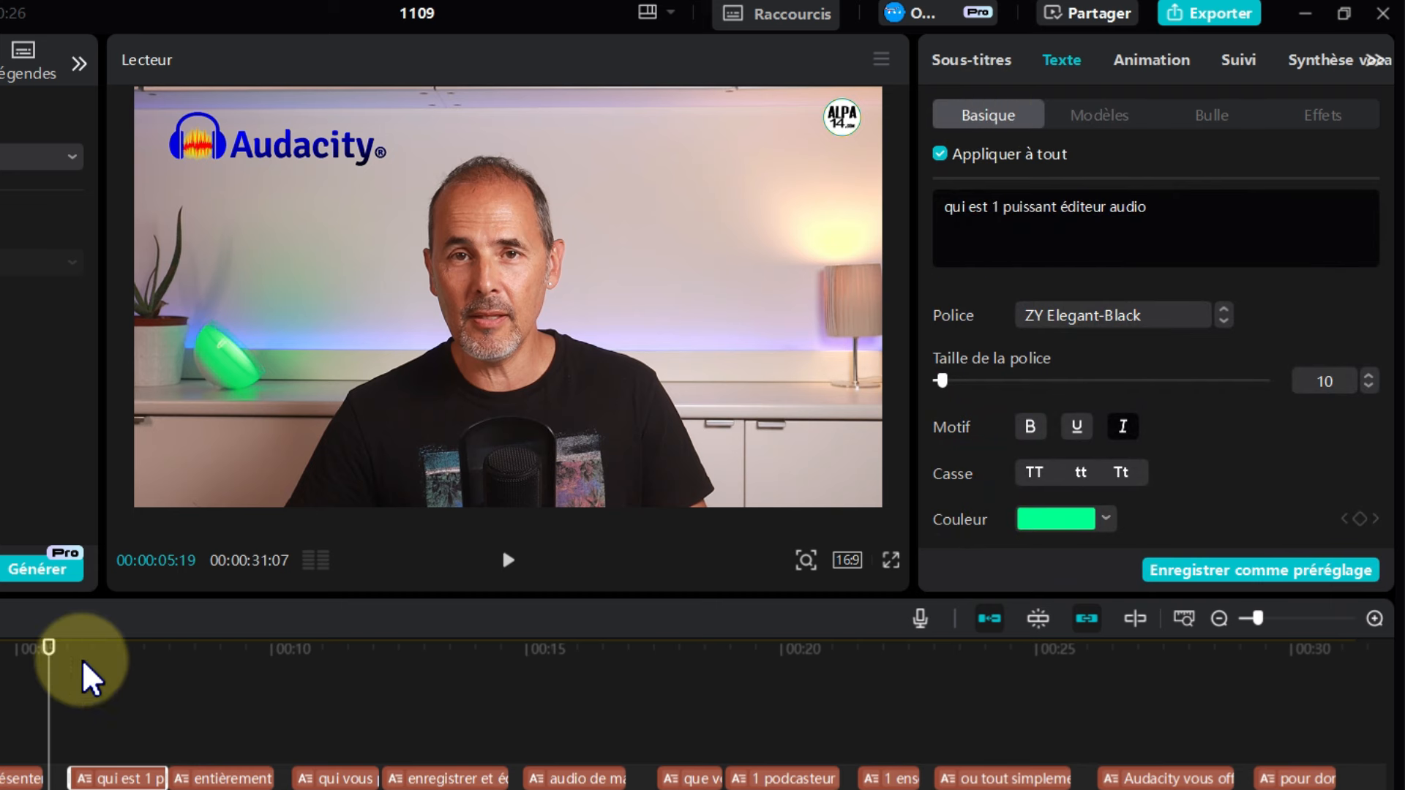
{"action": "left_click_drag", "start_coordinate": [53, 672], "coordinate": [414, 715]}
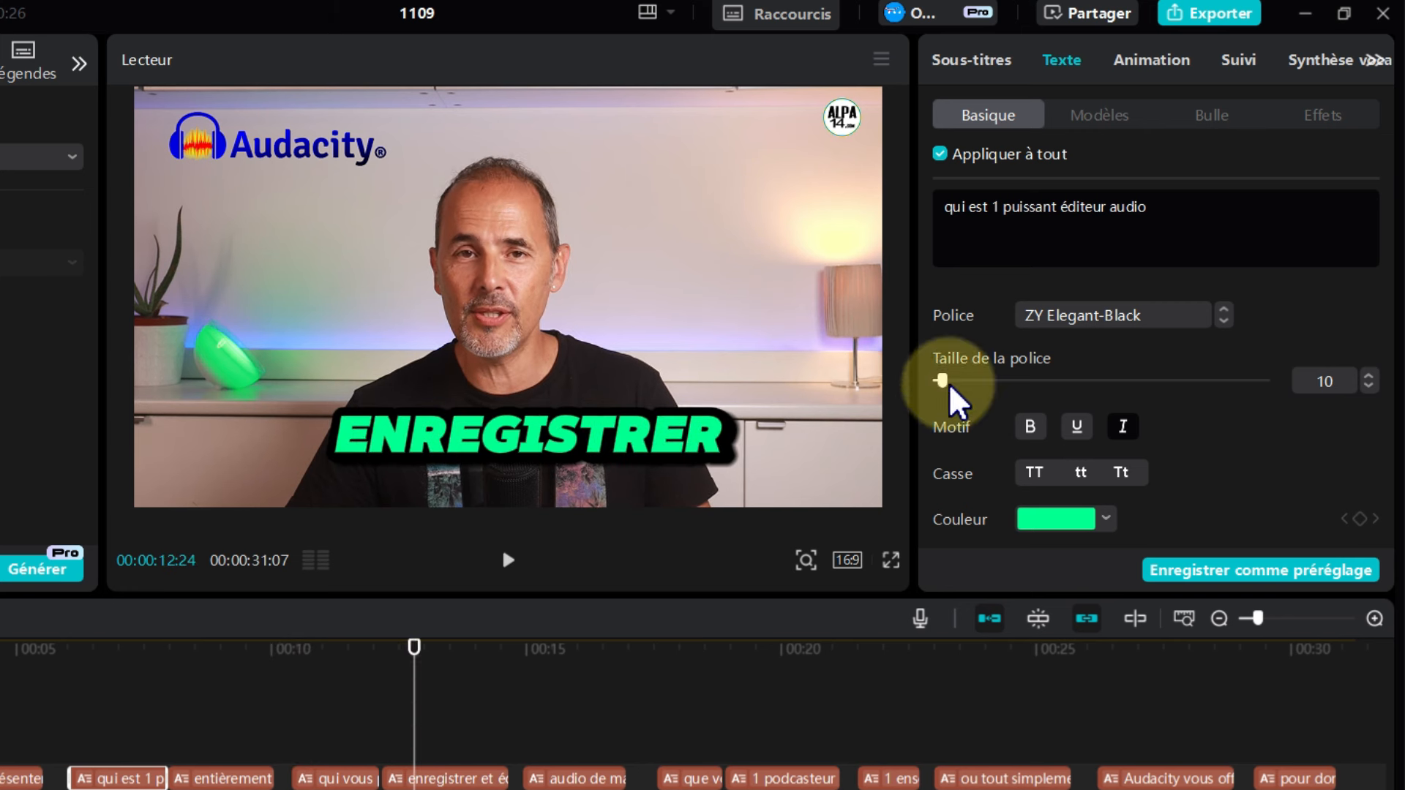
{"action": "left_click", "coordinate": [1200, 329]}
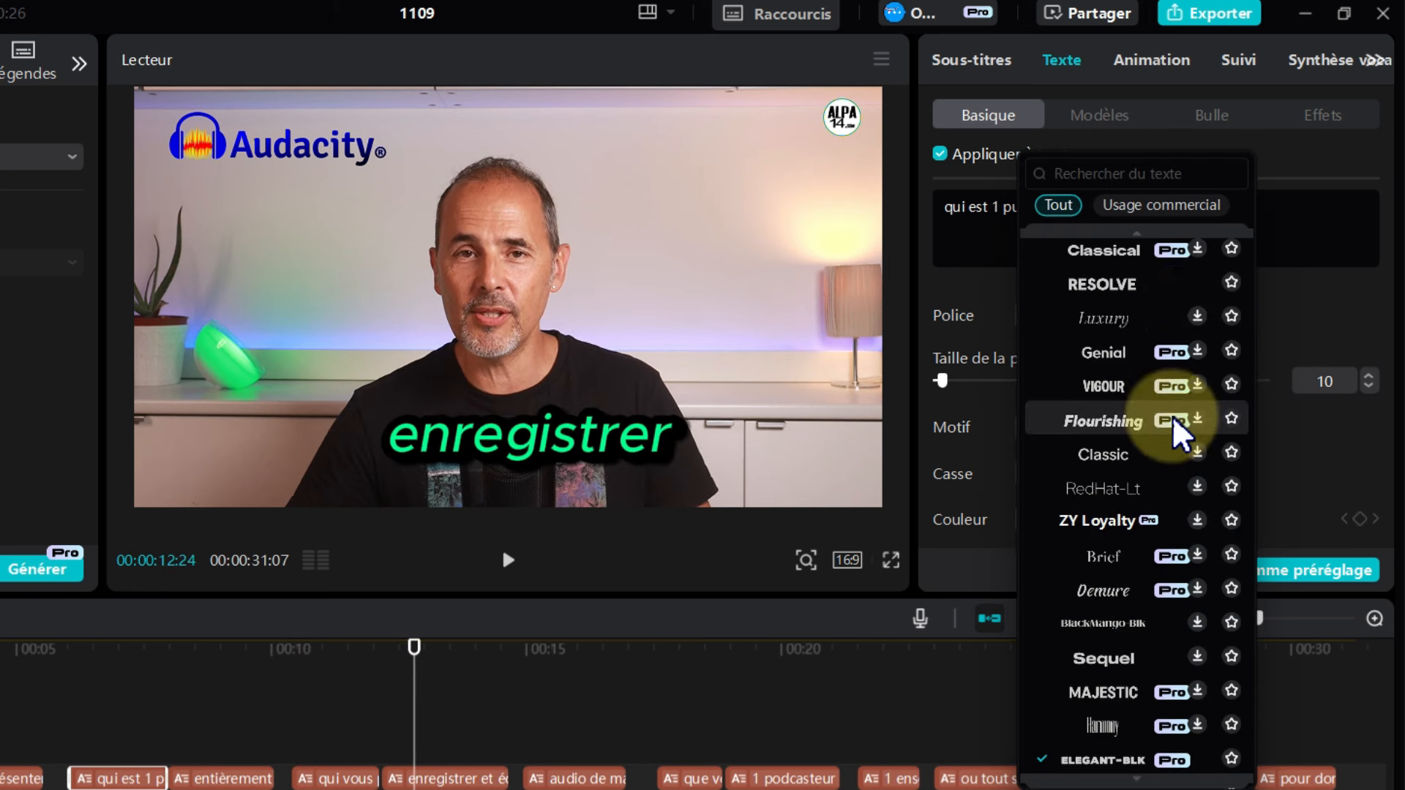
{"action": "scroll", "coordinate": [1118, 622], "scroll_direction": "down", "scroll_amount": 5}
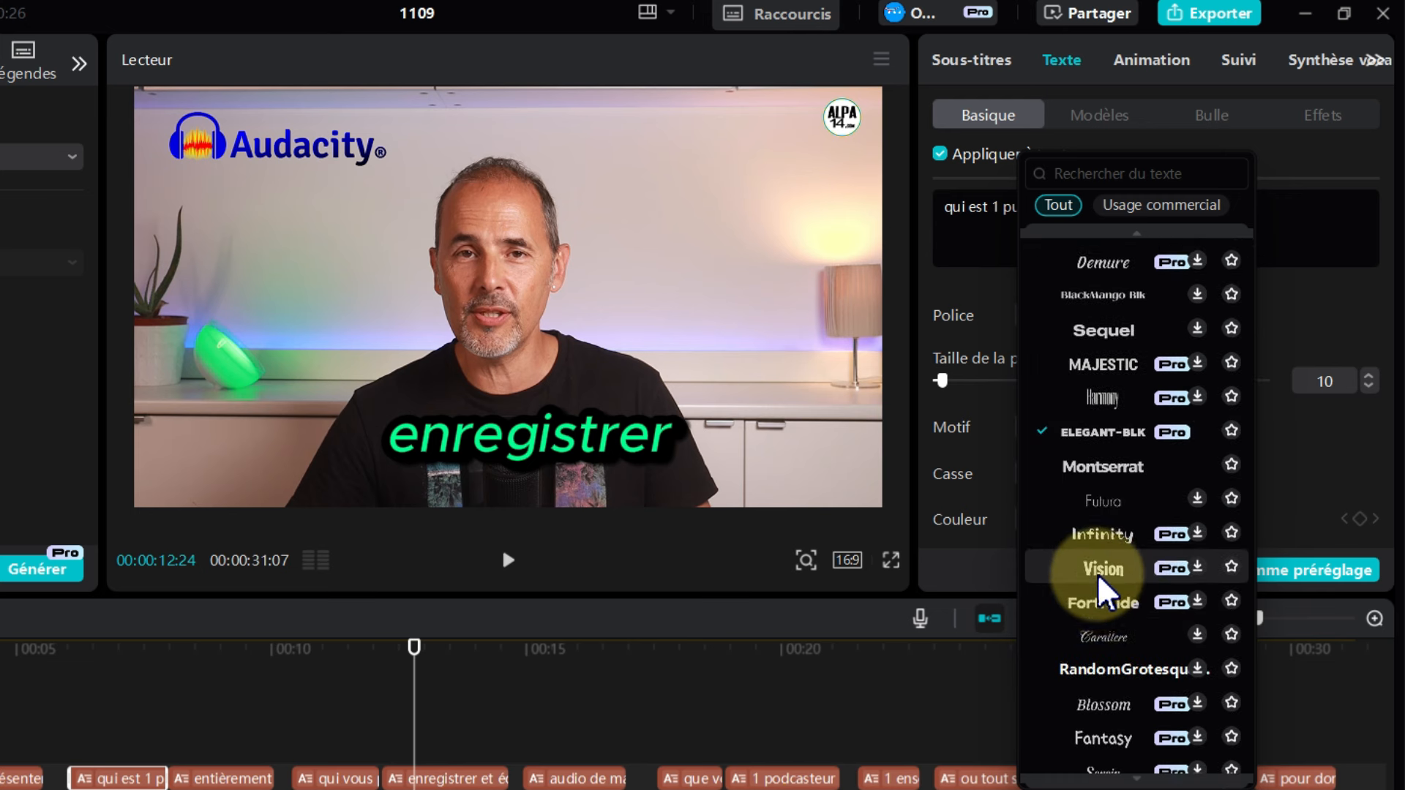
{"action": "scroll", "coordinate": [1104, 591], "scroll_direction": "down", "scroll_amount": 3}
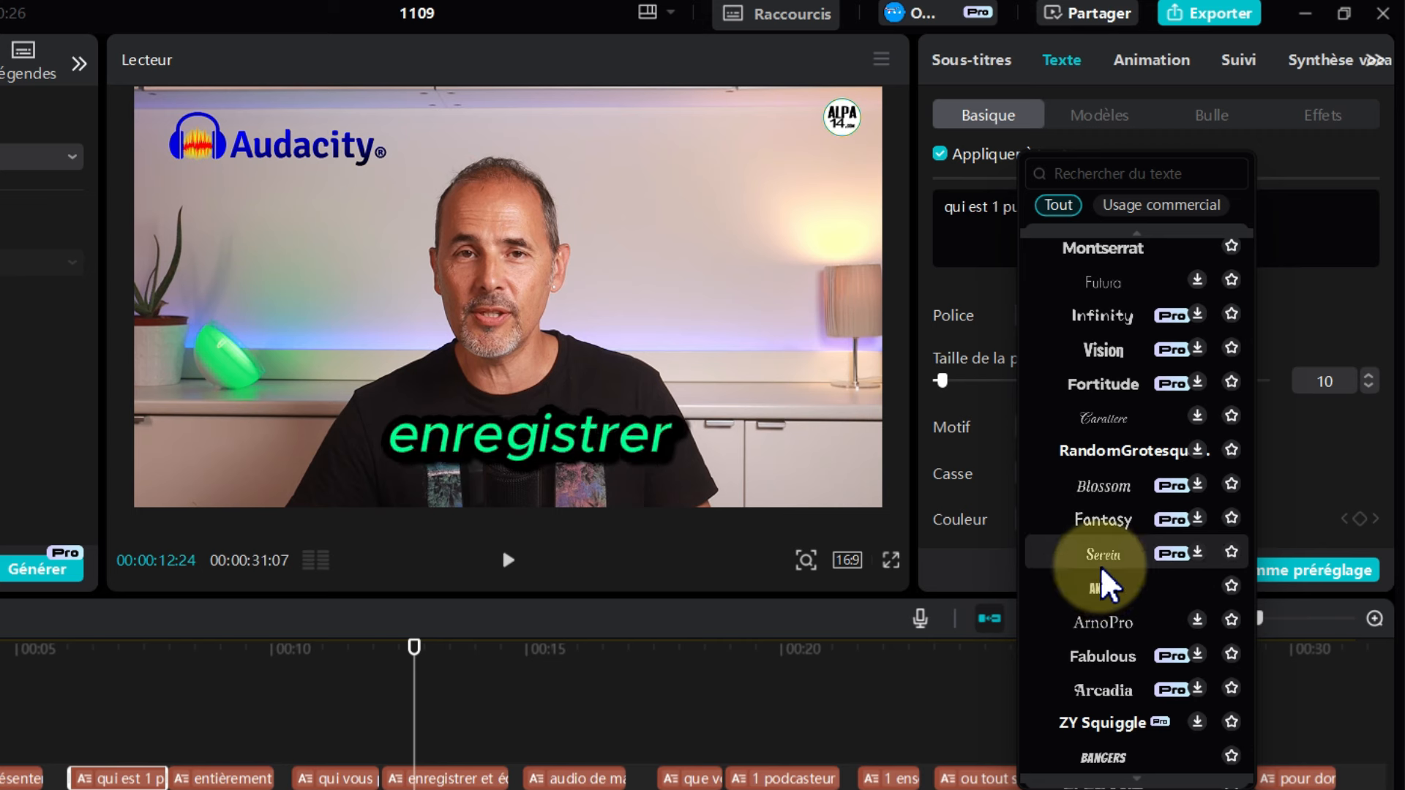
{"action": "left_click", "coordinate": [1077, 460]}
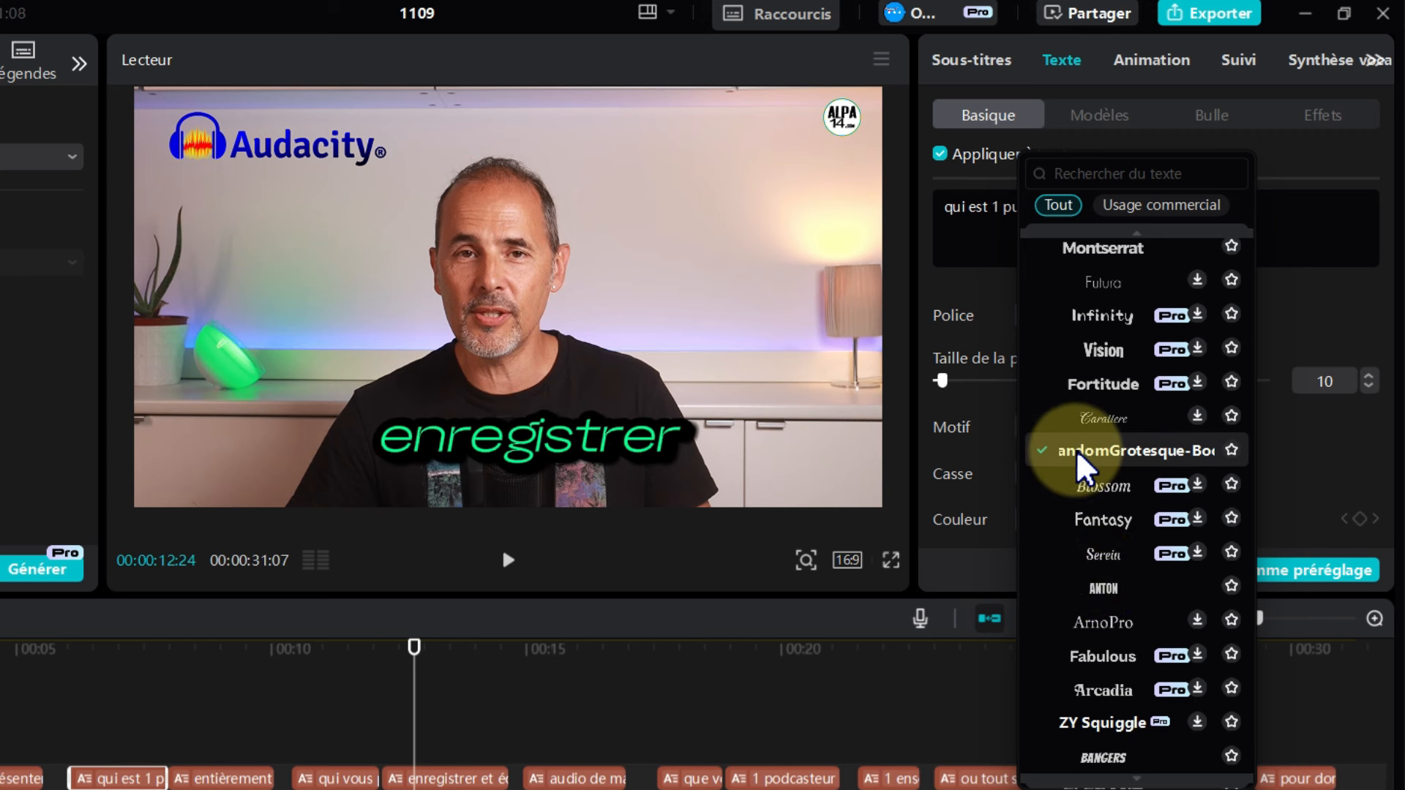
{"action": "left_click", "coordinate": [508, 560]}
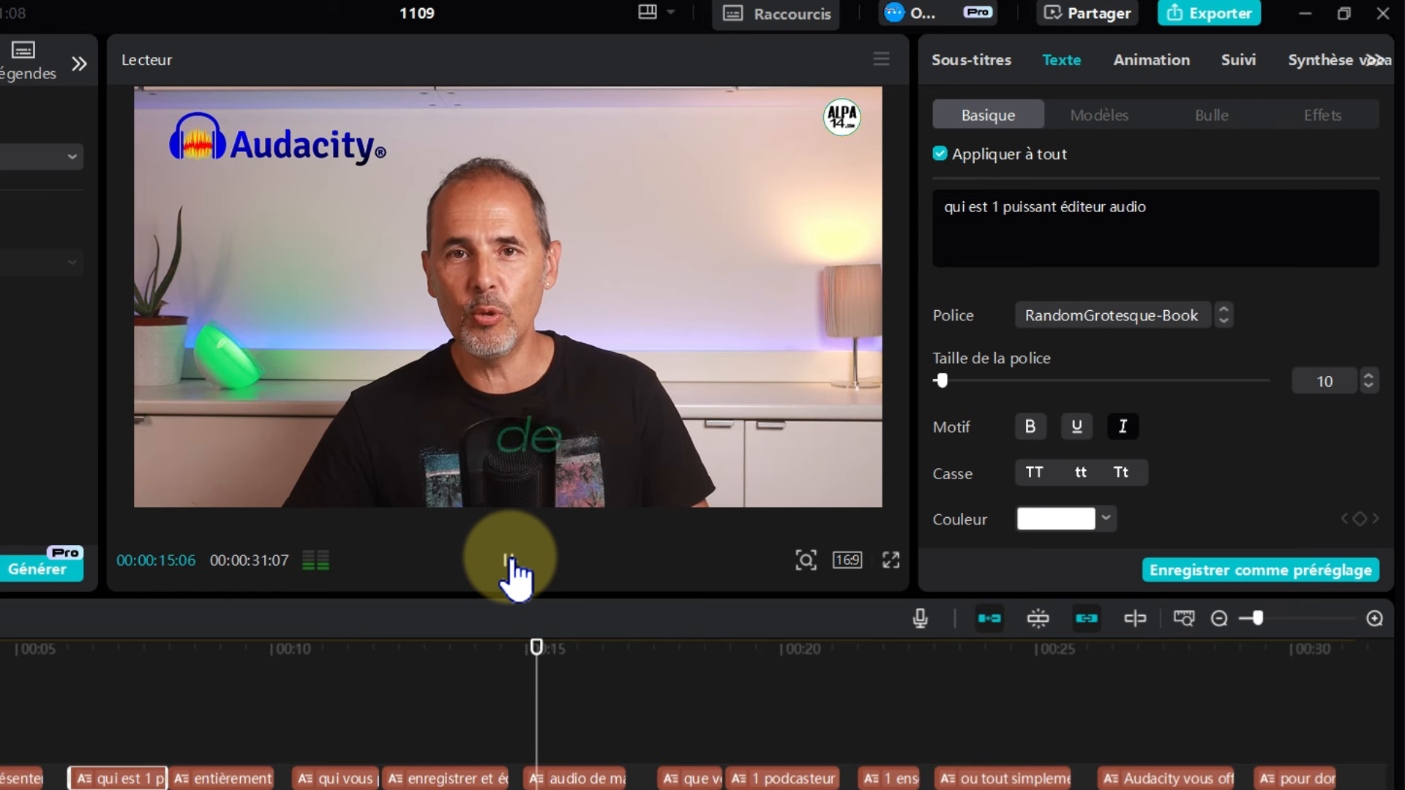
{"action": "left_click", "coordinate": [511, 562]}
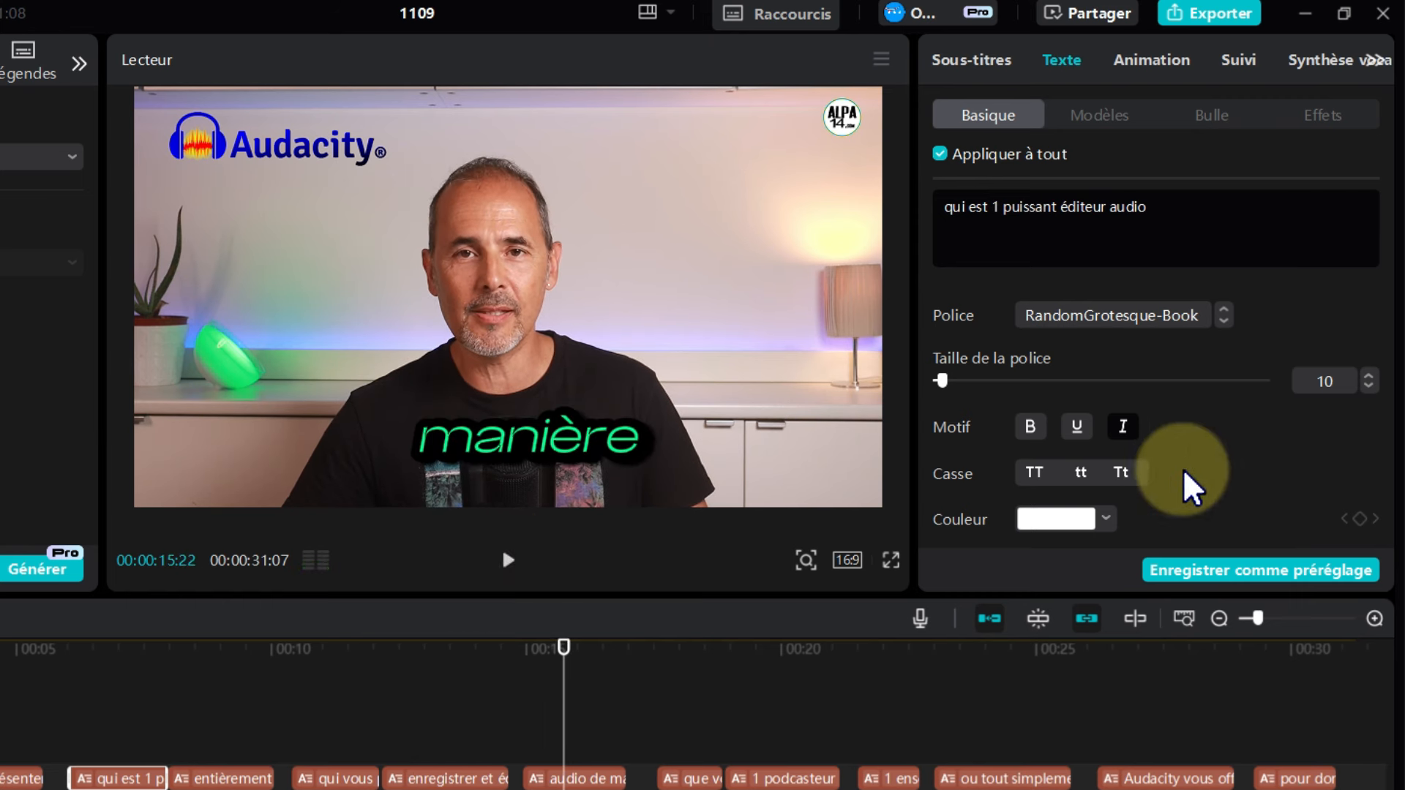
Step: Try the black preset style with a white outline on the captions, and settle on the plain white preset style
{"action": "scroll", "coordinate": [1105, 486], "scroll_direction": "down", "scroll_amount": 2}
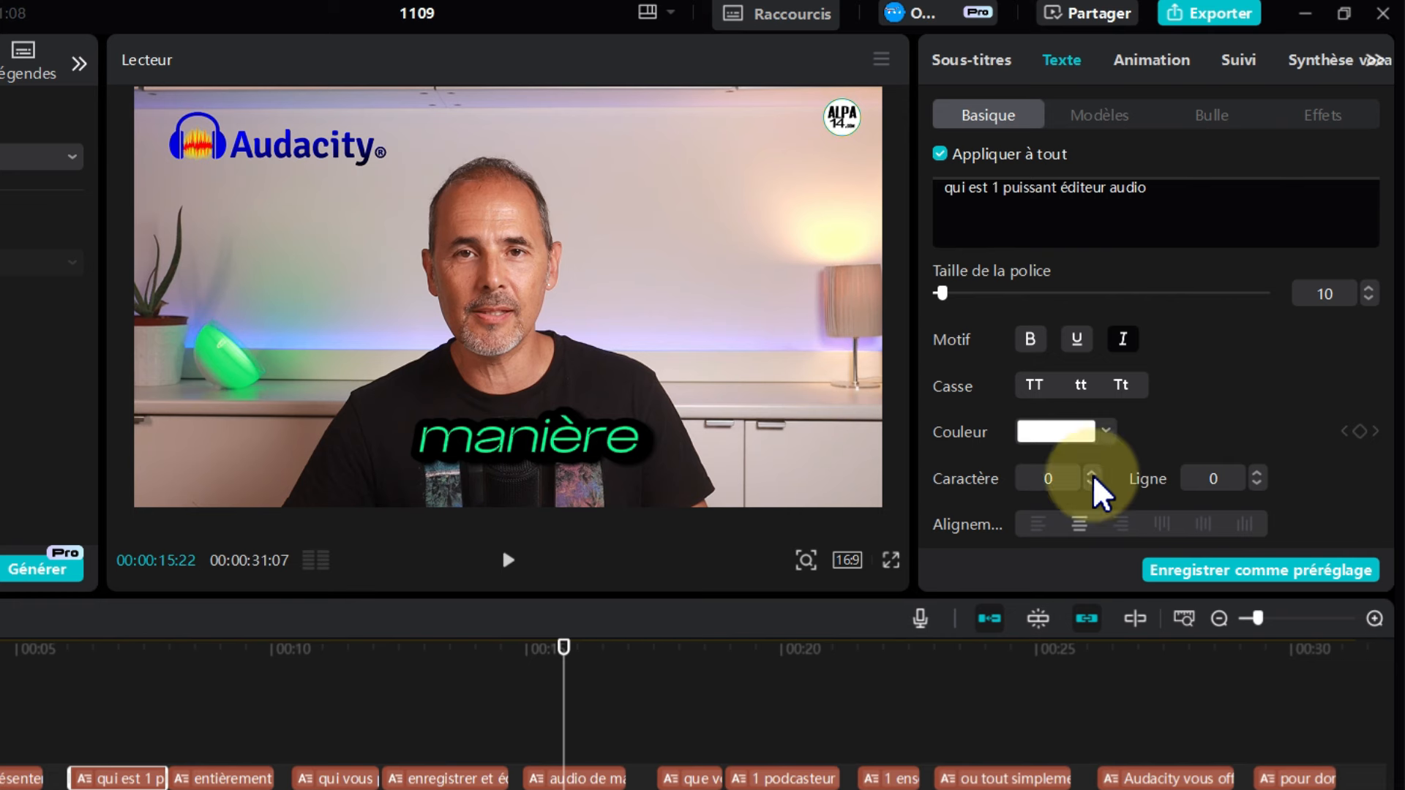
{"action": "left_click", "coordinate": [599, 778]}
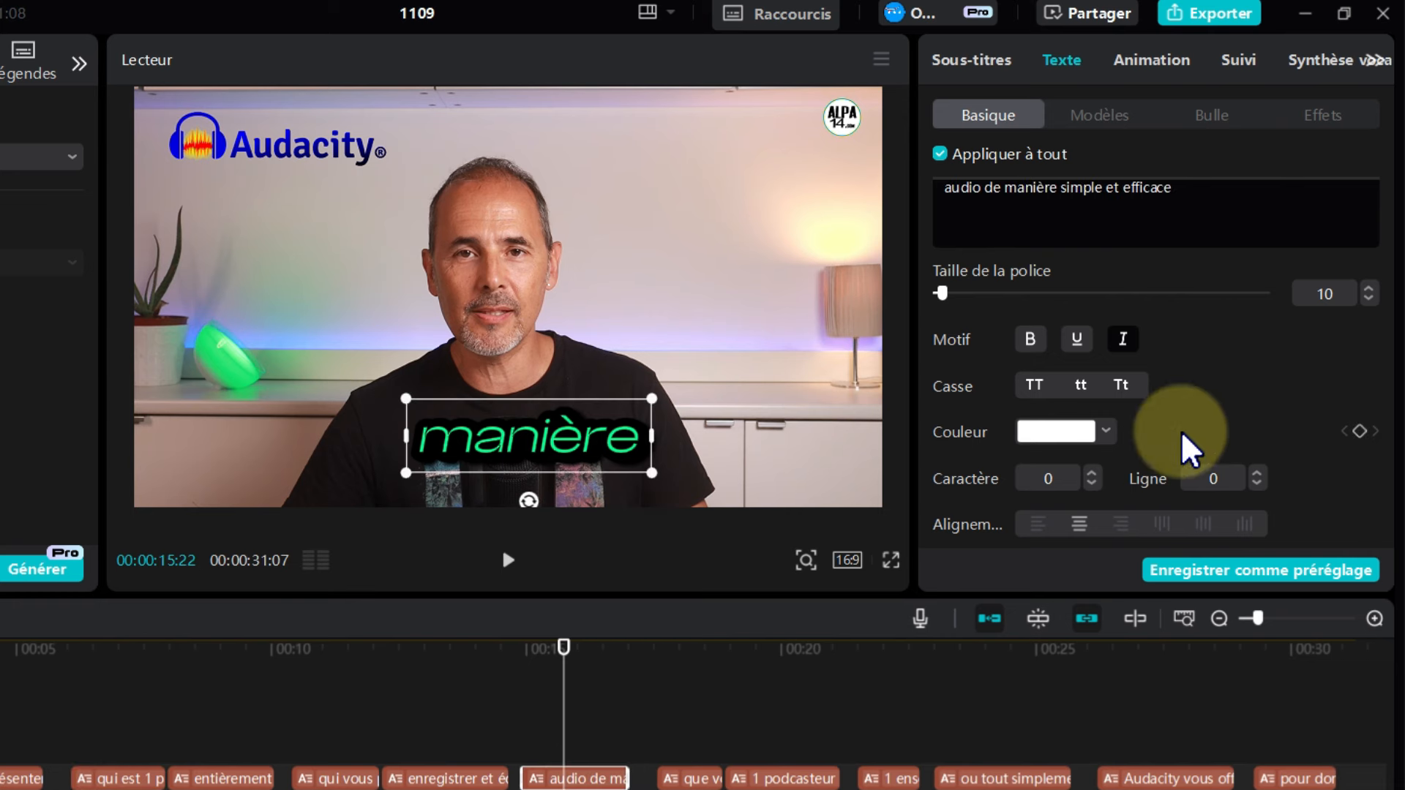
{"action": "scroll", "coordinate": [1189, 448], "scroll_direction": "up", "scroll_amount": 2}
{"action": "scroll", "coordinate": [1244, 457], "scroll_direction": "down", "scroll_amount": 5}
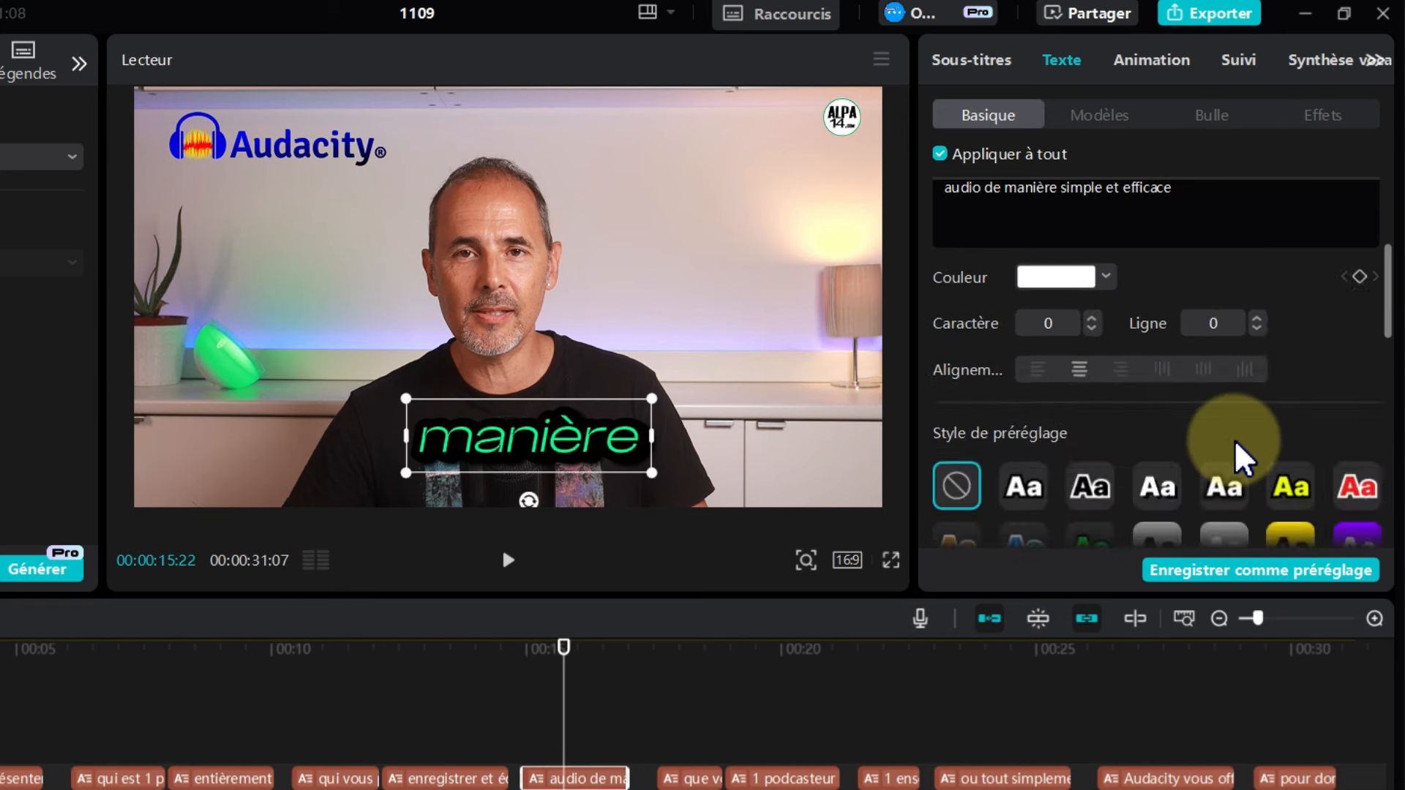
{"action": "scroll", "coordinate": [1244, 457], "scroll_direction": "up", "scroll_amount": 3}
{"action": "scroll", "coordinate": [1244, 457], "scroll_direction": "up", "scroll_amount": 1}
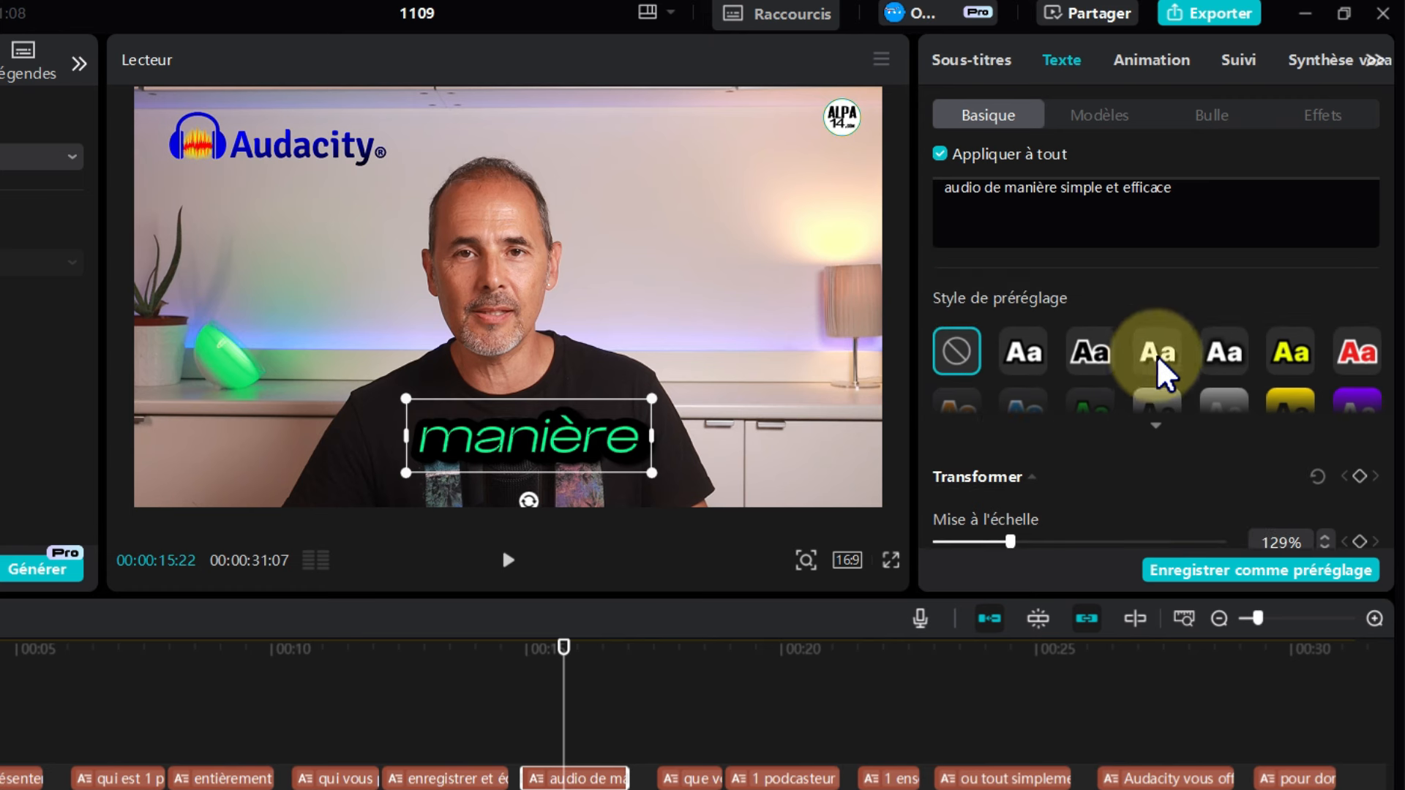
{"action": "left_click", "coordinate": [1095, 360]}
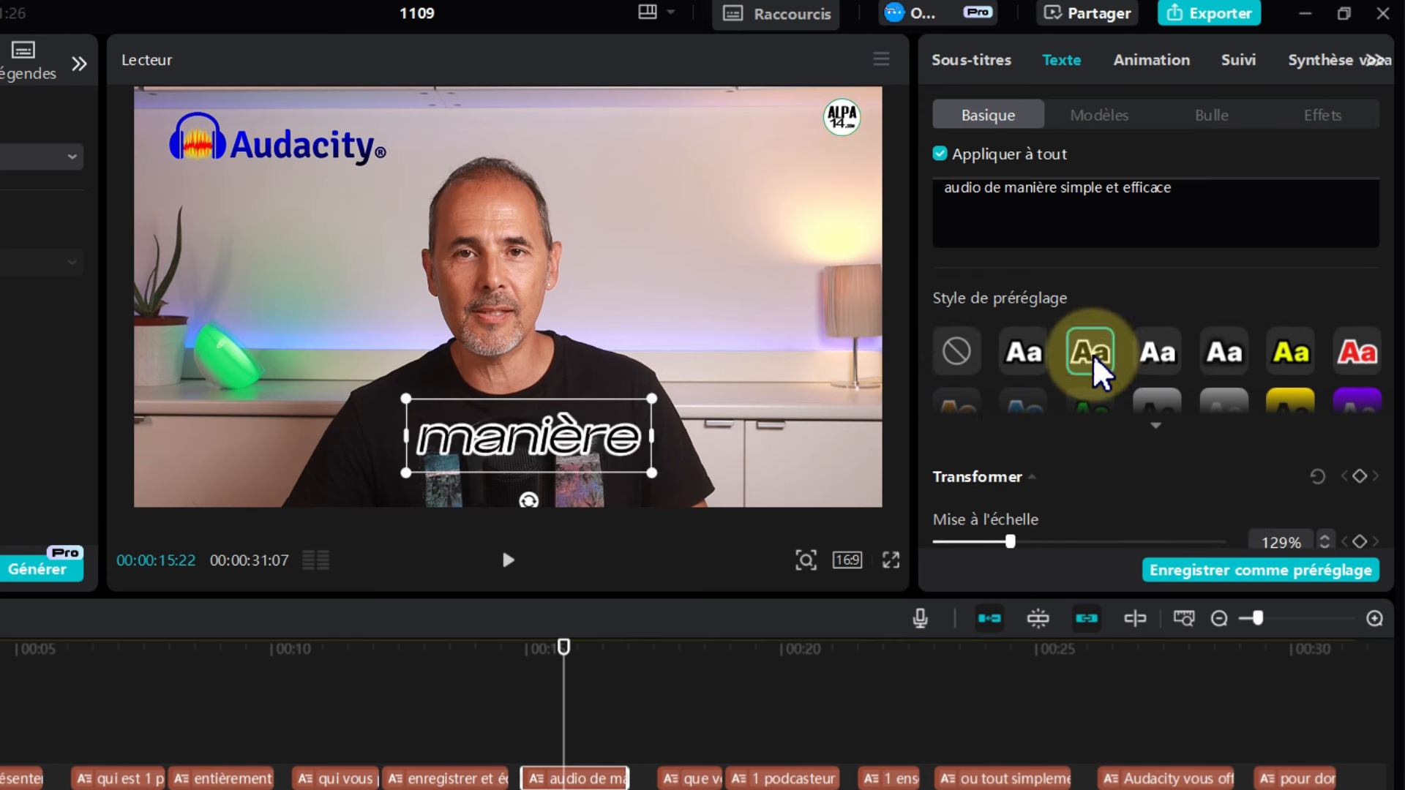
{"action": "left_click", "coordinate": [1165, 366]}
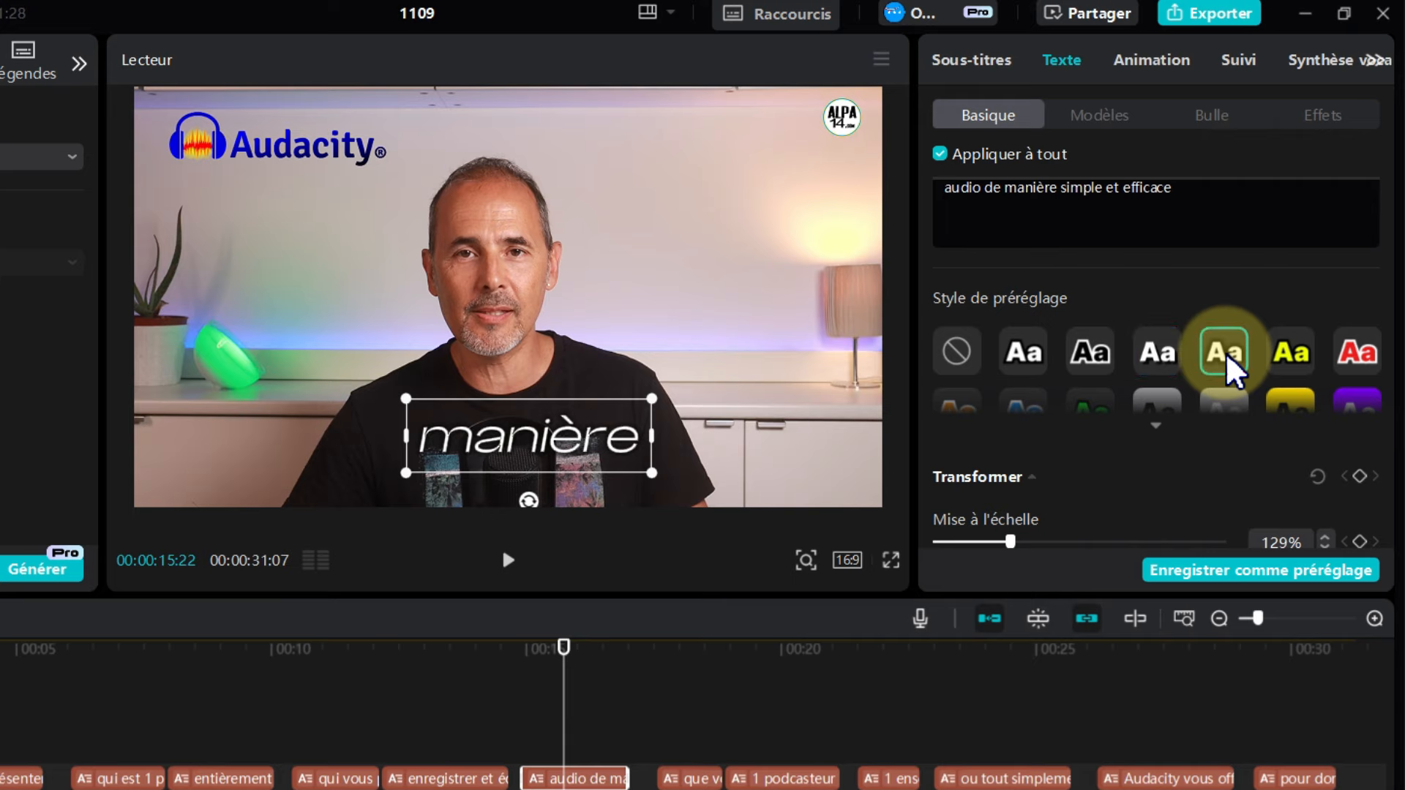
Step: Set the text colour of all captions to purple CB00FF and play a passage to check it
{"action": "scroll", "coordinate": [1230, 370], "scroll_direction": "up", "scroll_amount": 5}
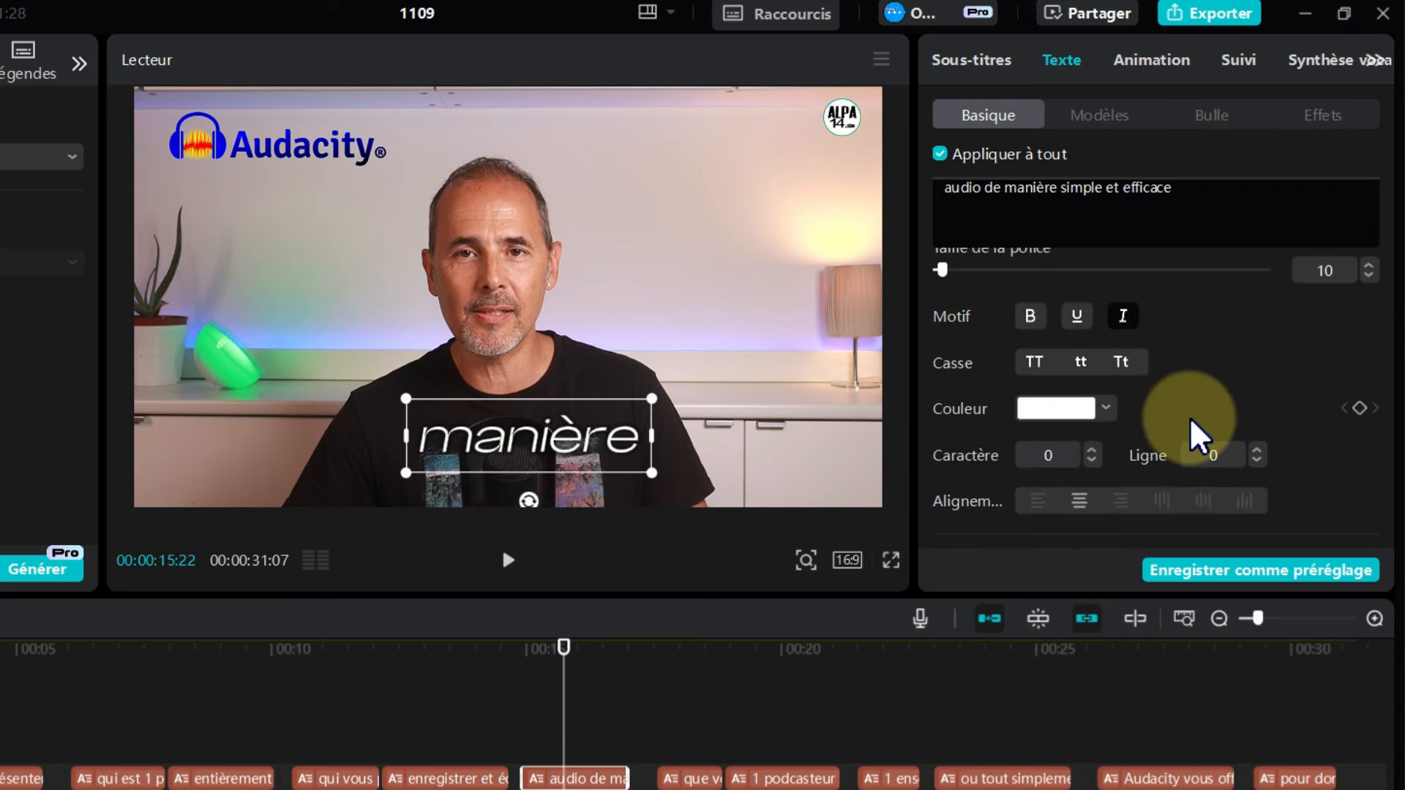
{"action": "left_click", "coordinate": [1106, 408]}
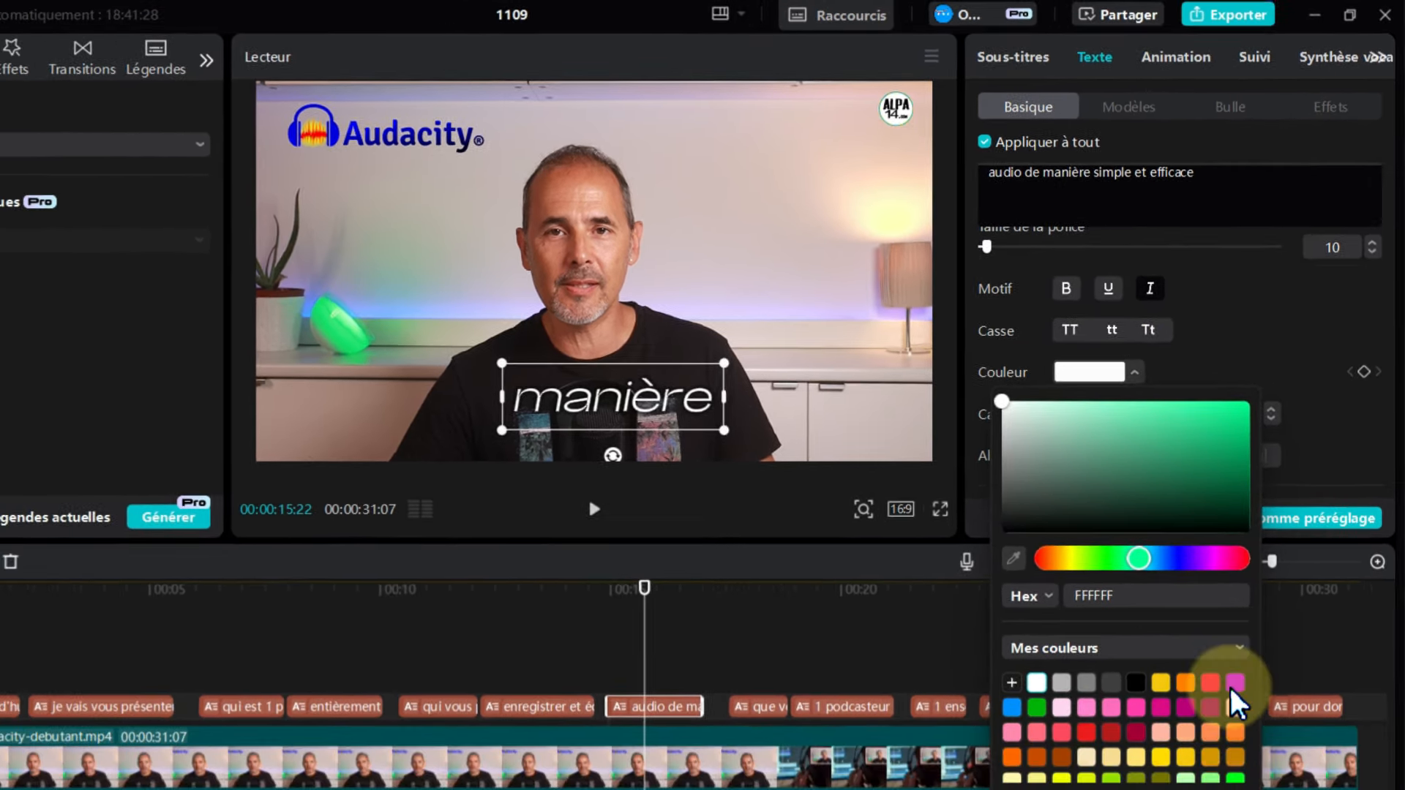
{"action": "left_click", "coordinate": [1230, 704]}
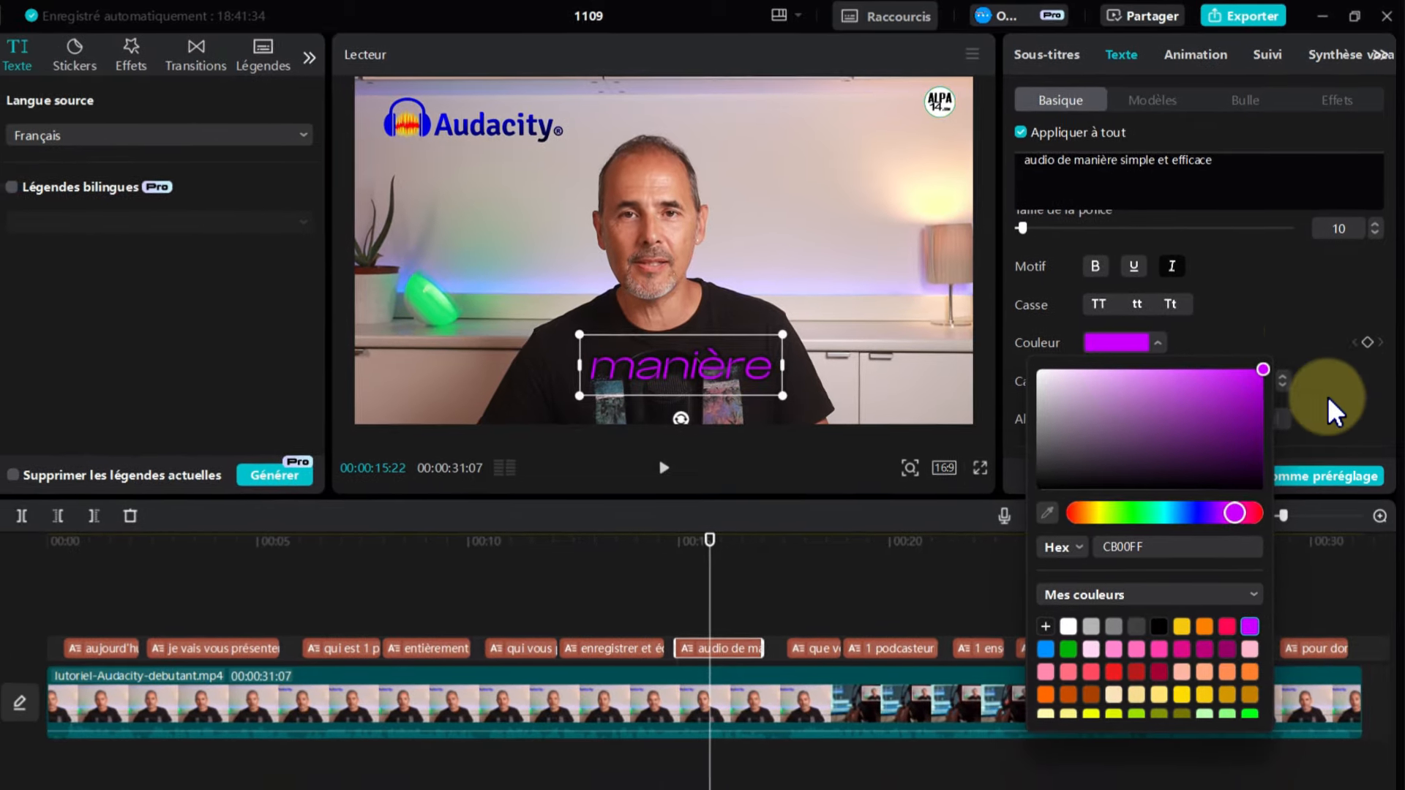
{"action": "left_click", "coordinate": [1328, 409]}
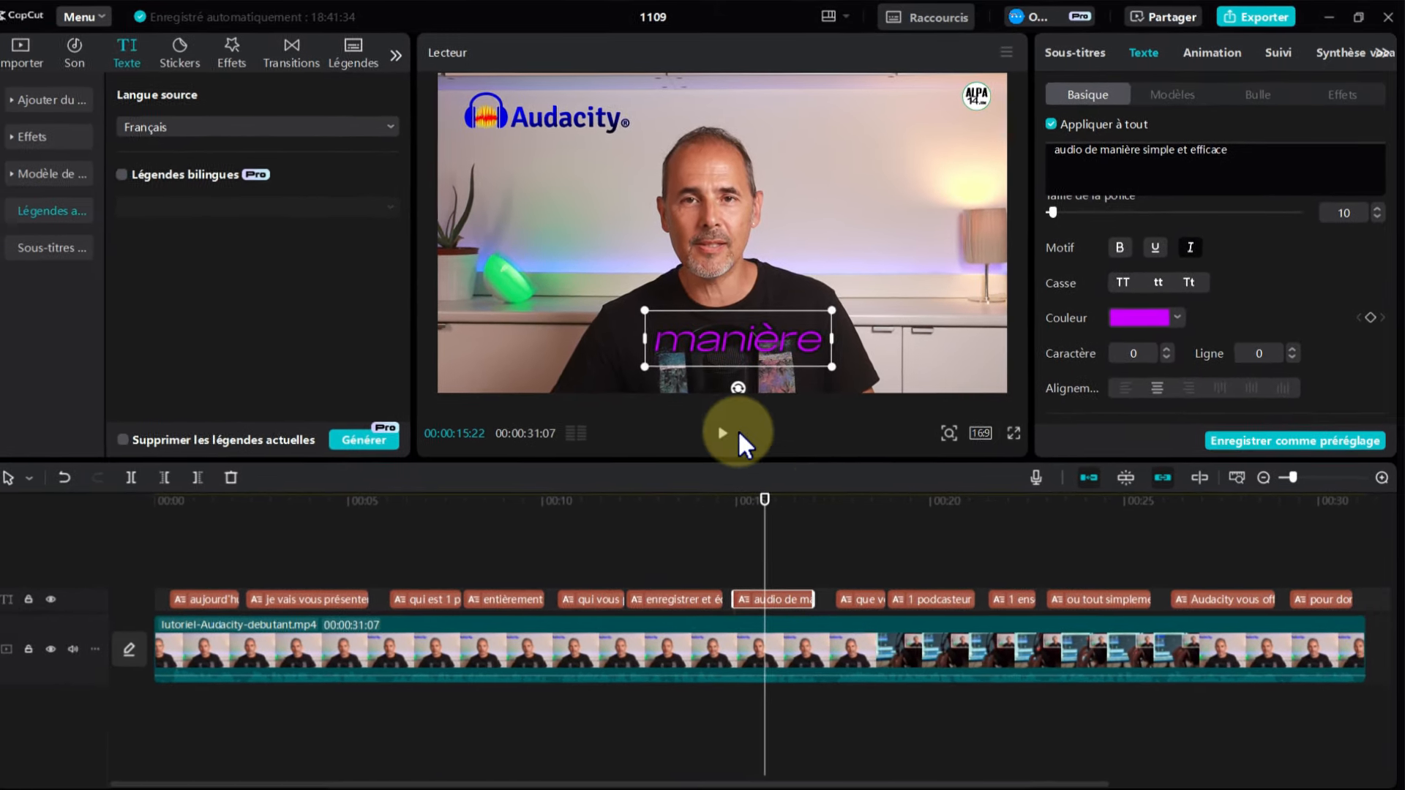
{"action": "left_click", "coordinate": [664, 467]}
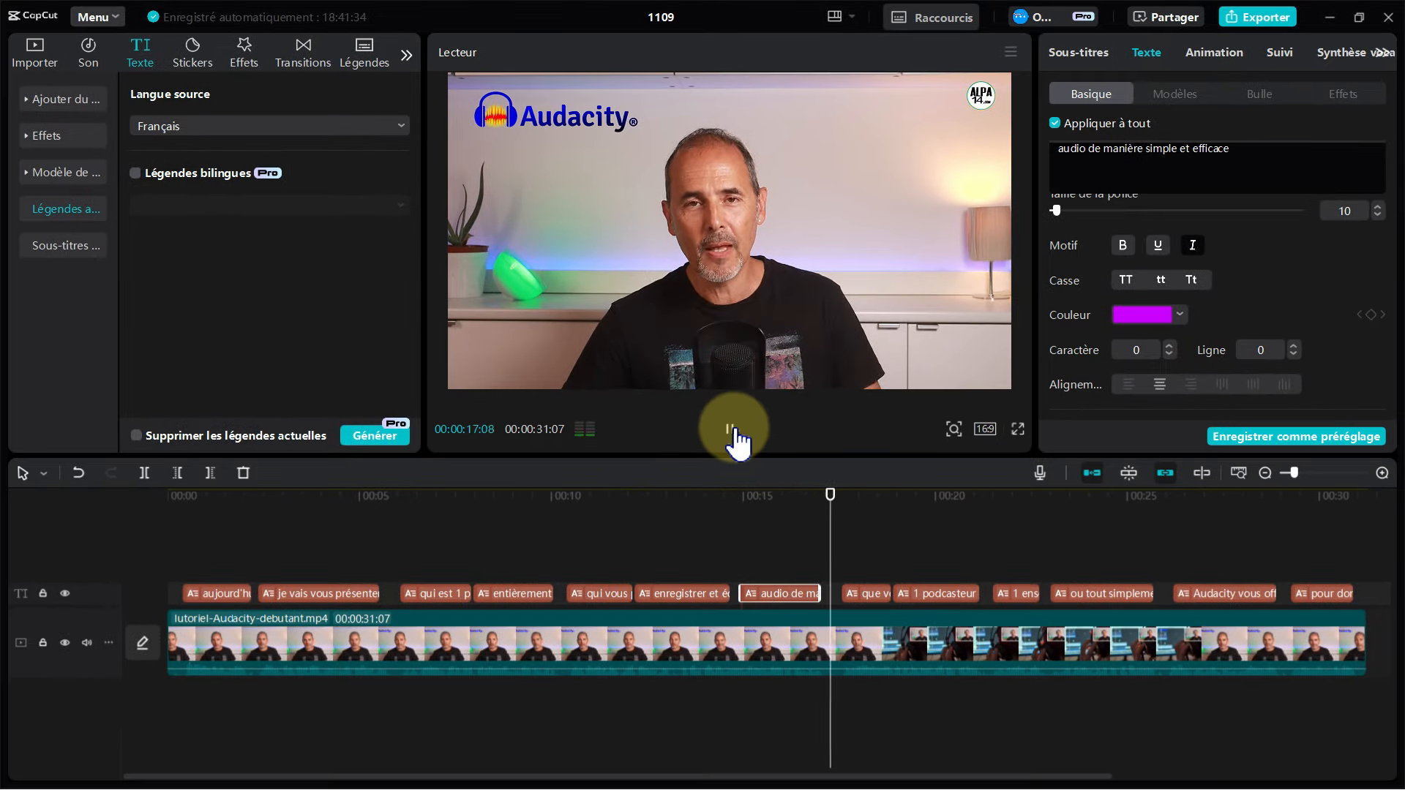
{"action": "left_click", "coordinate": [732, 432]}
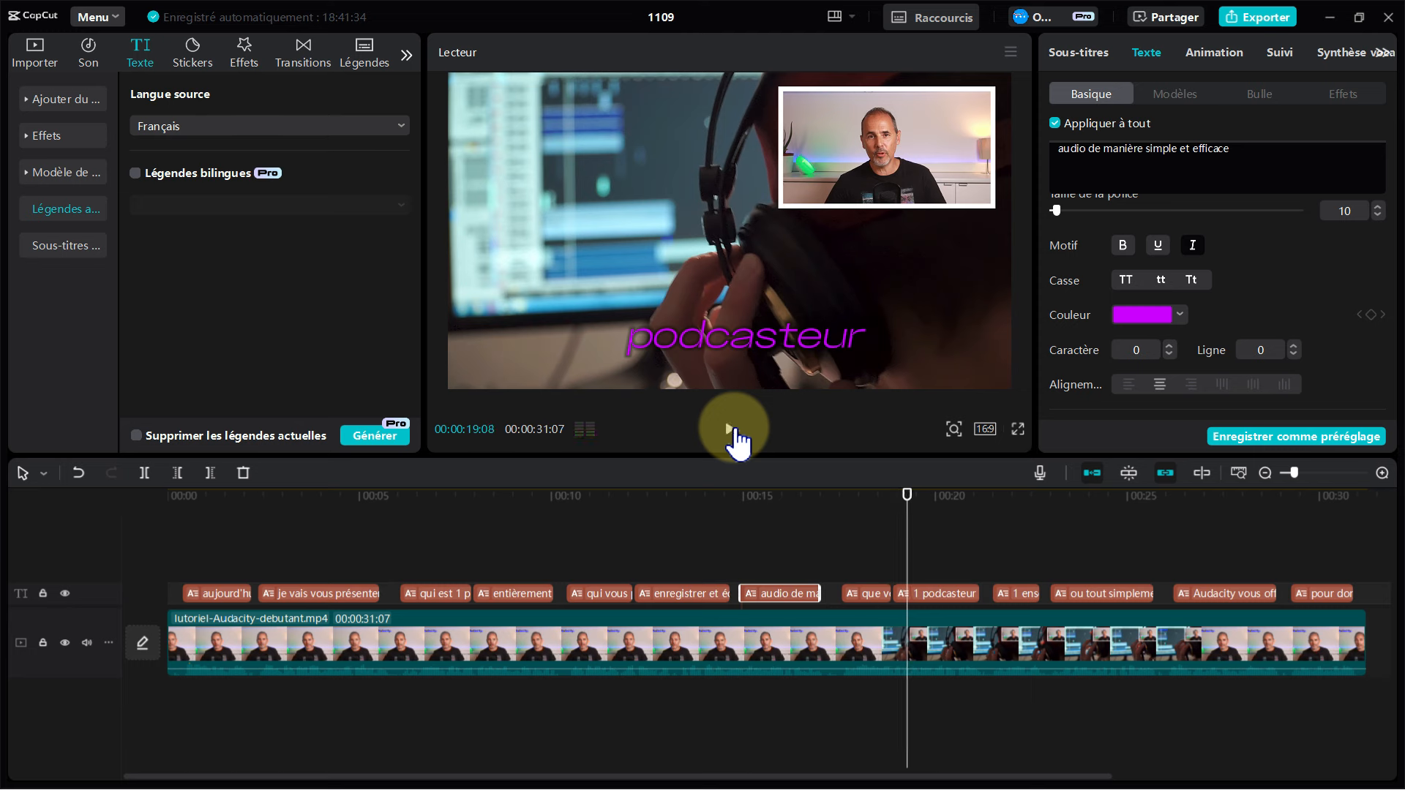